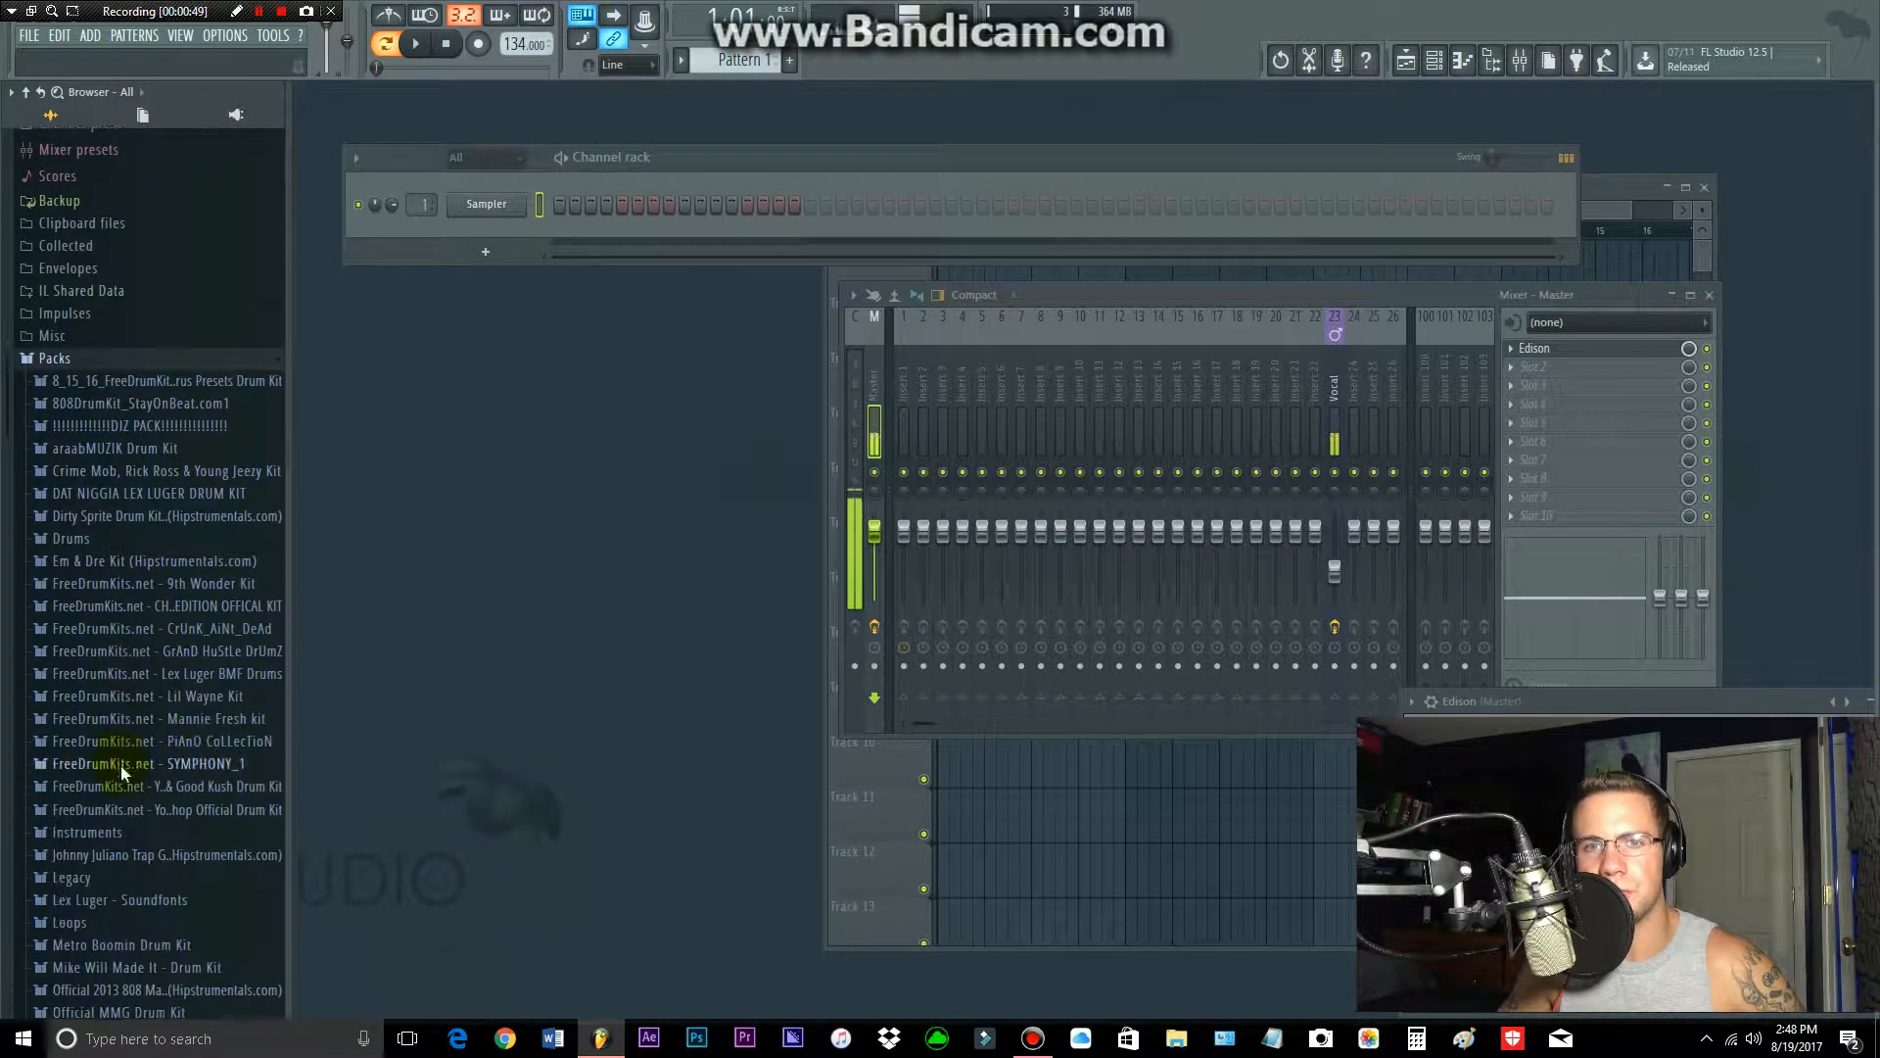
# Step: Browse the sample packs and look through the clap samples in the FreeDrumKits.net - CrUnK_AiNt_DeAd kit
pyautogui.scroll(-3, 120, 765)
pyautogui.scroll(-3, 127, 761)
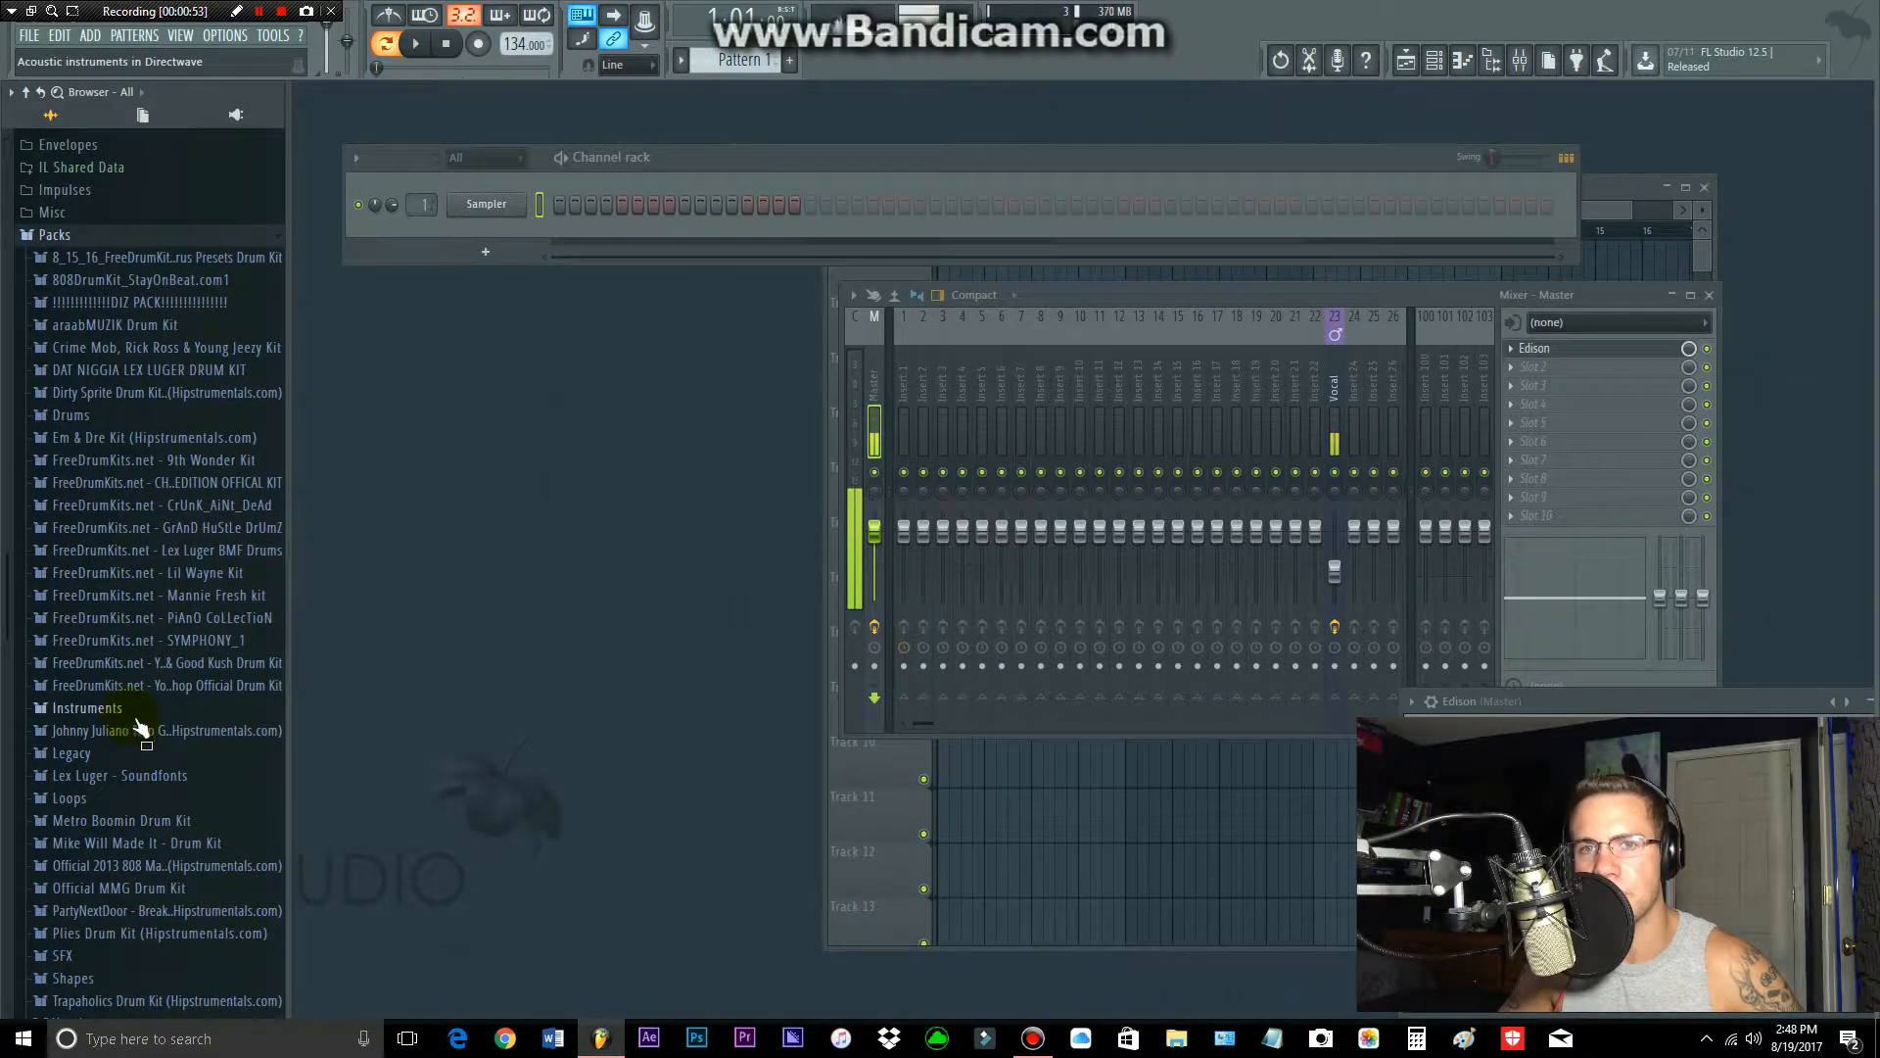
pyautogui.scroll(3, 147, 725)
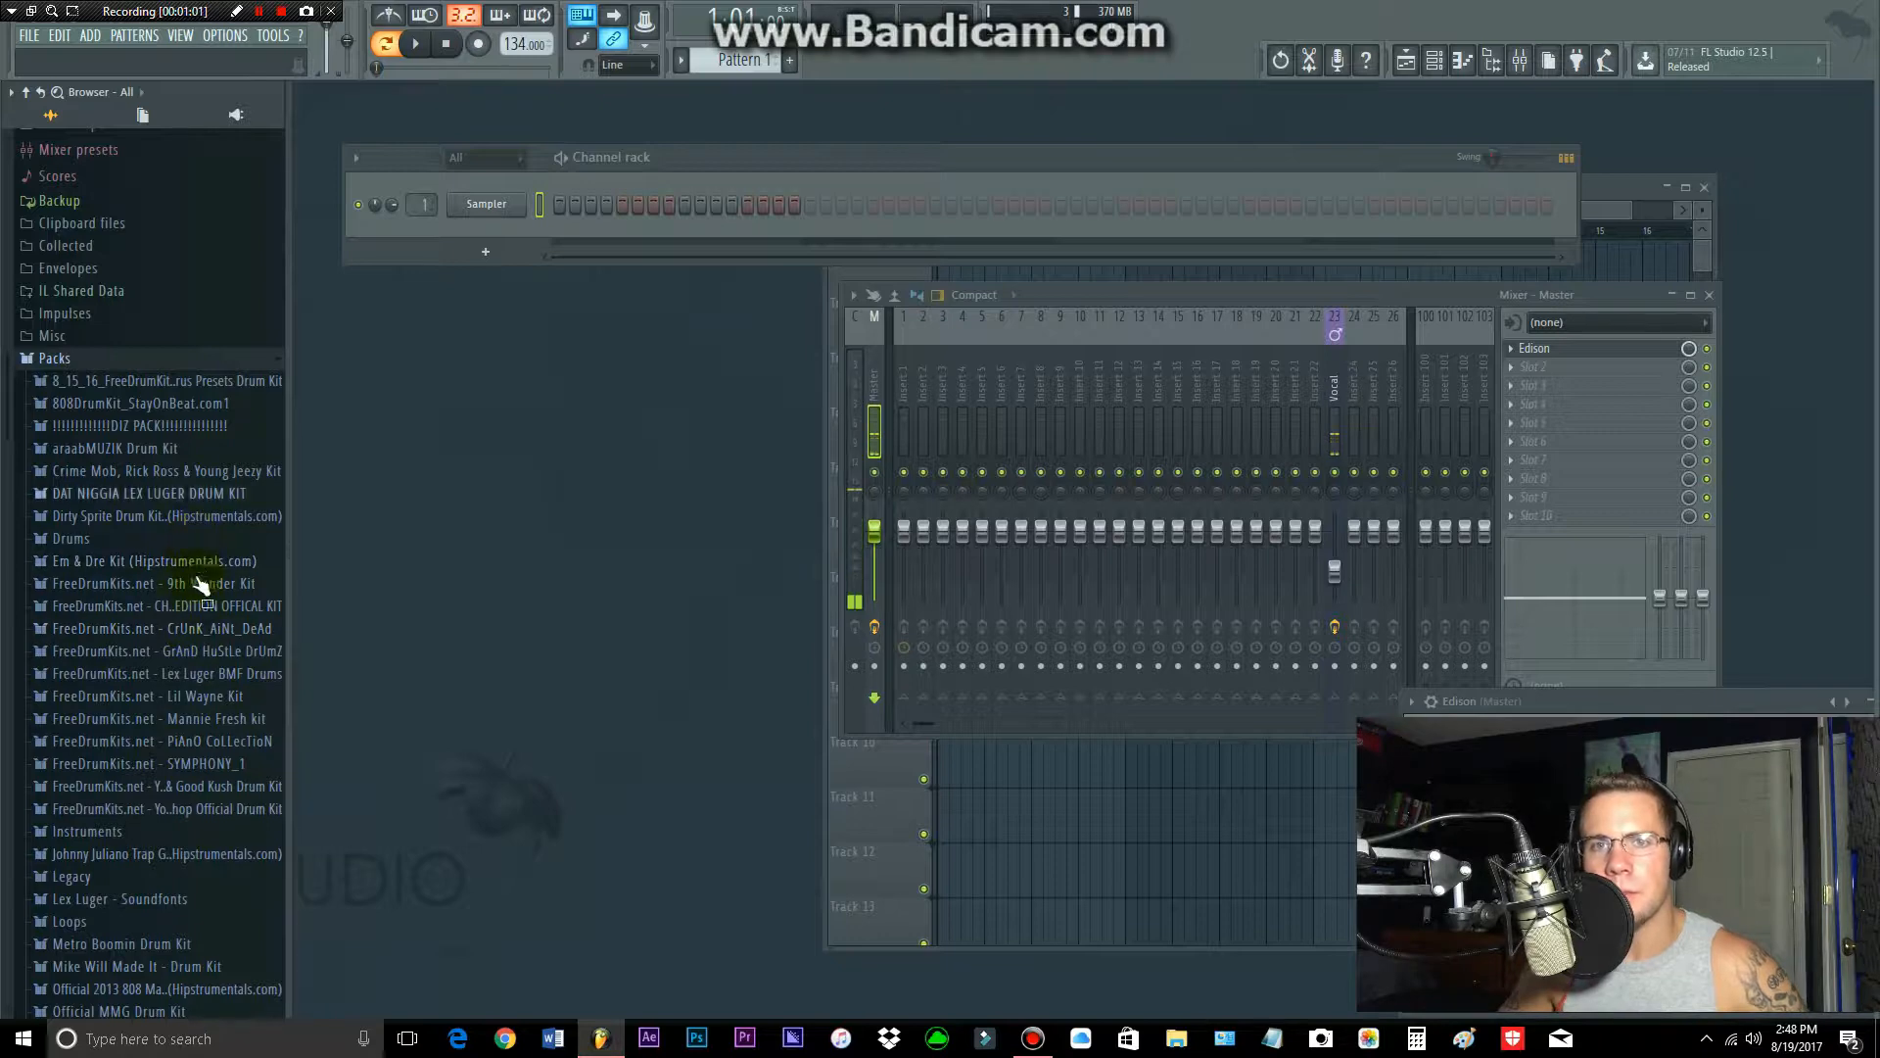
pyautogui.click(191, 629)
pyautogui.click(145, 654)
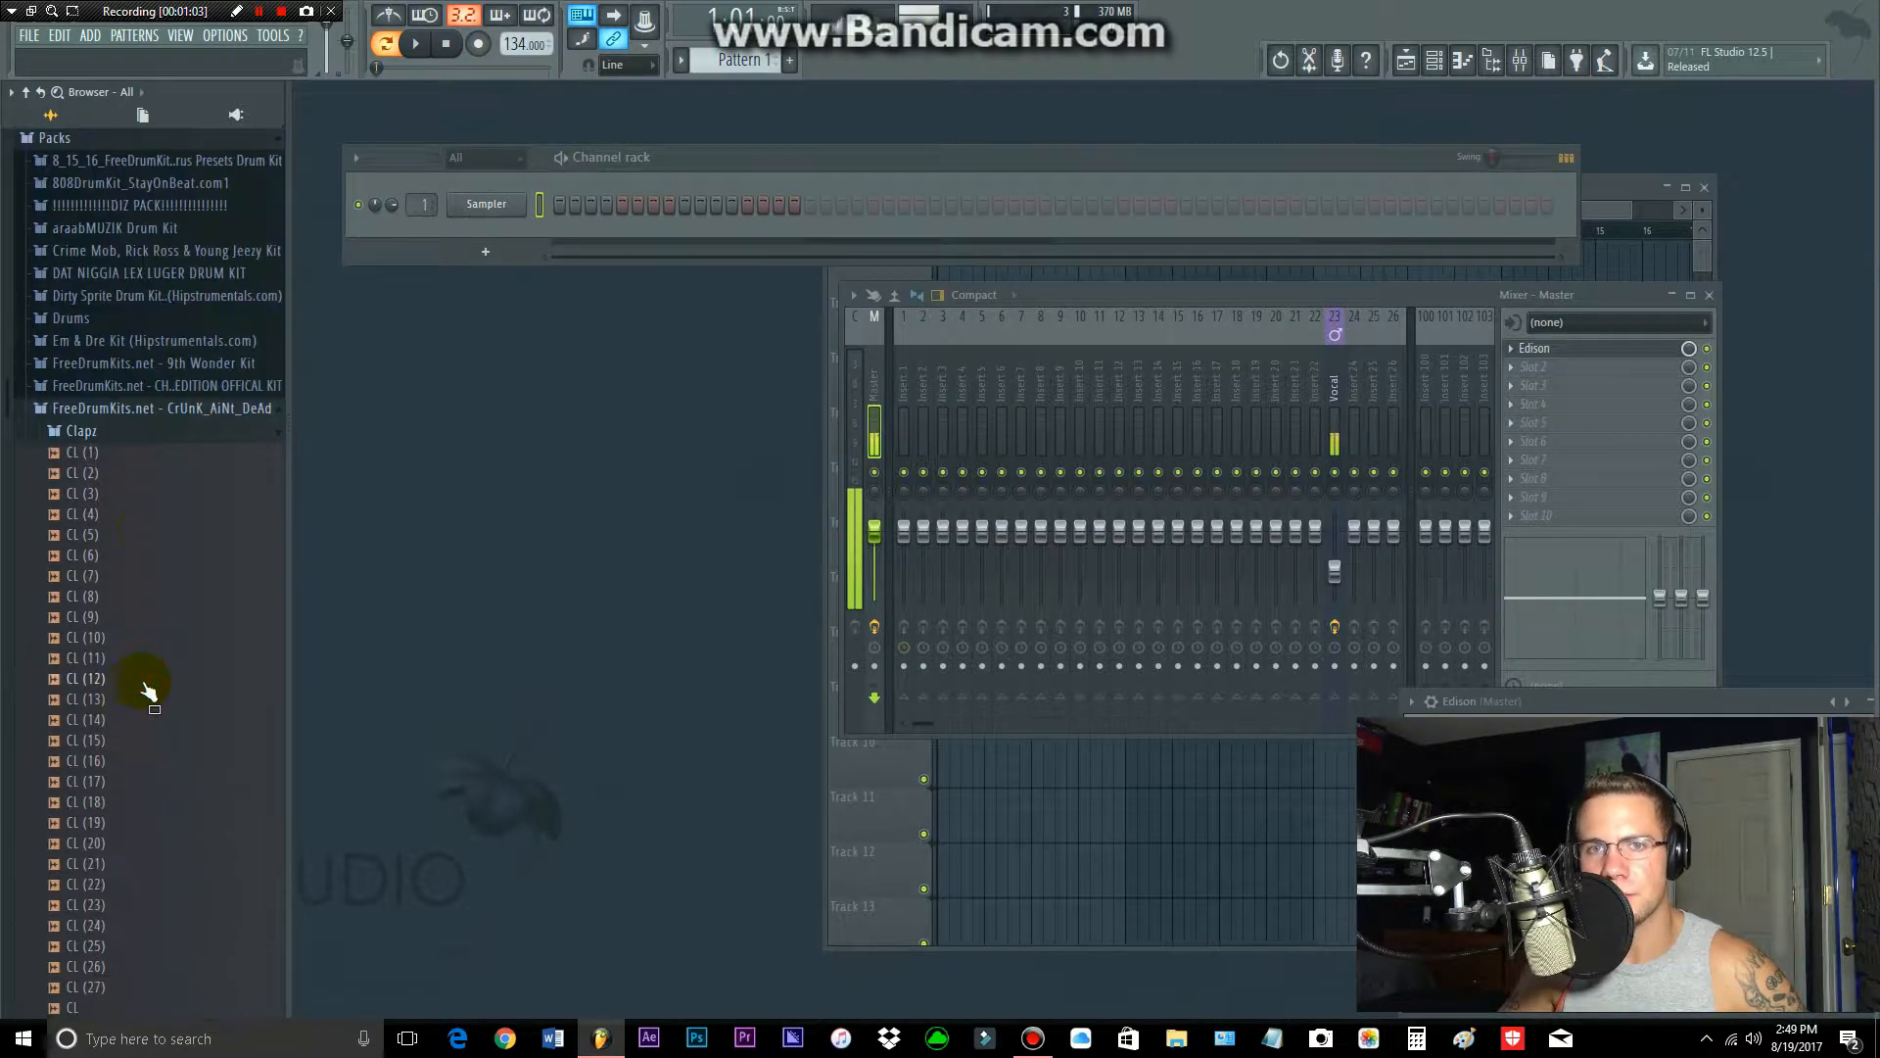
pyautogui.click(82, 493)
pyautogui.click(85, 411)
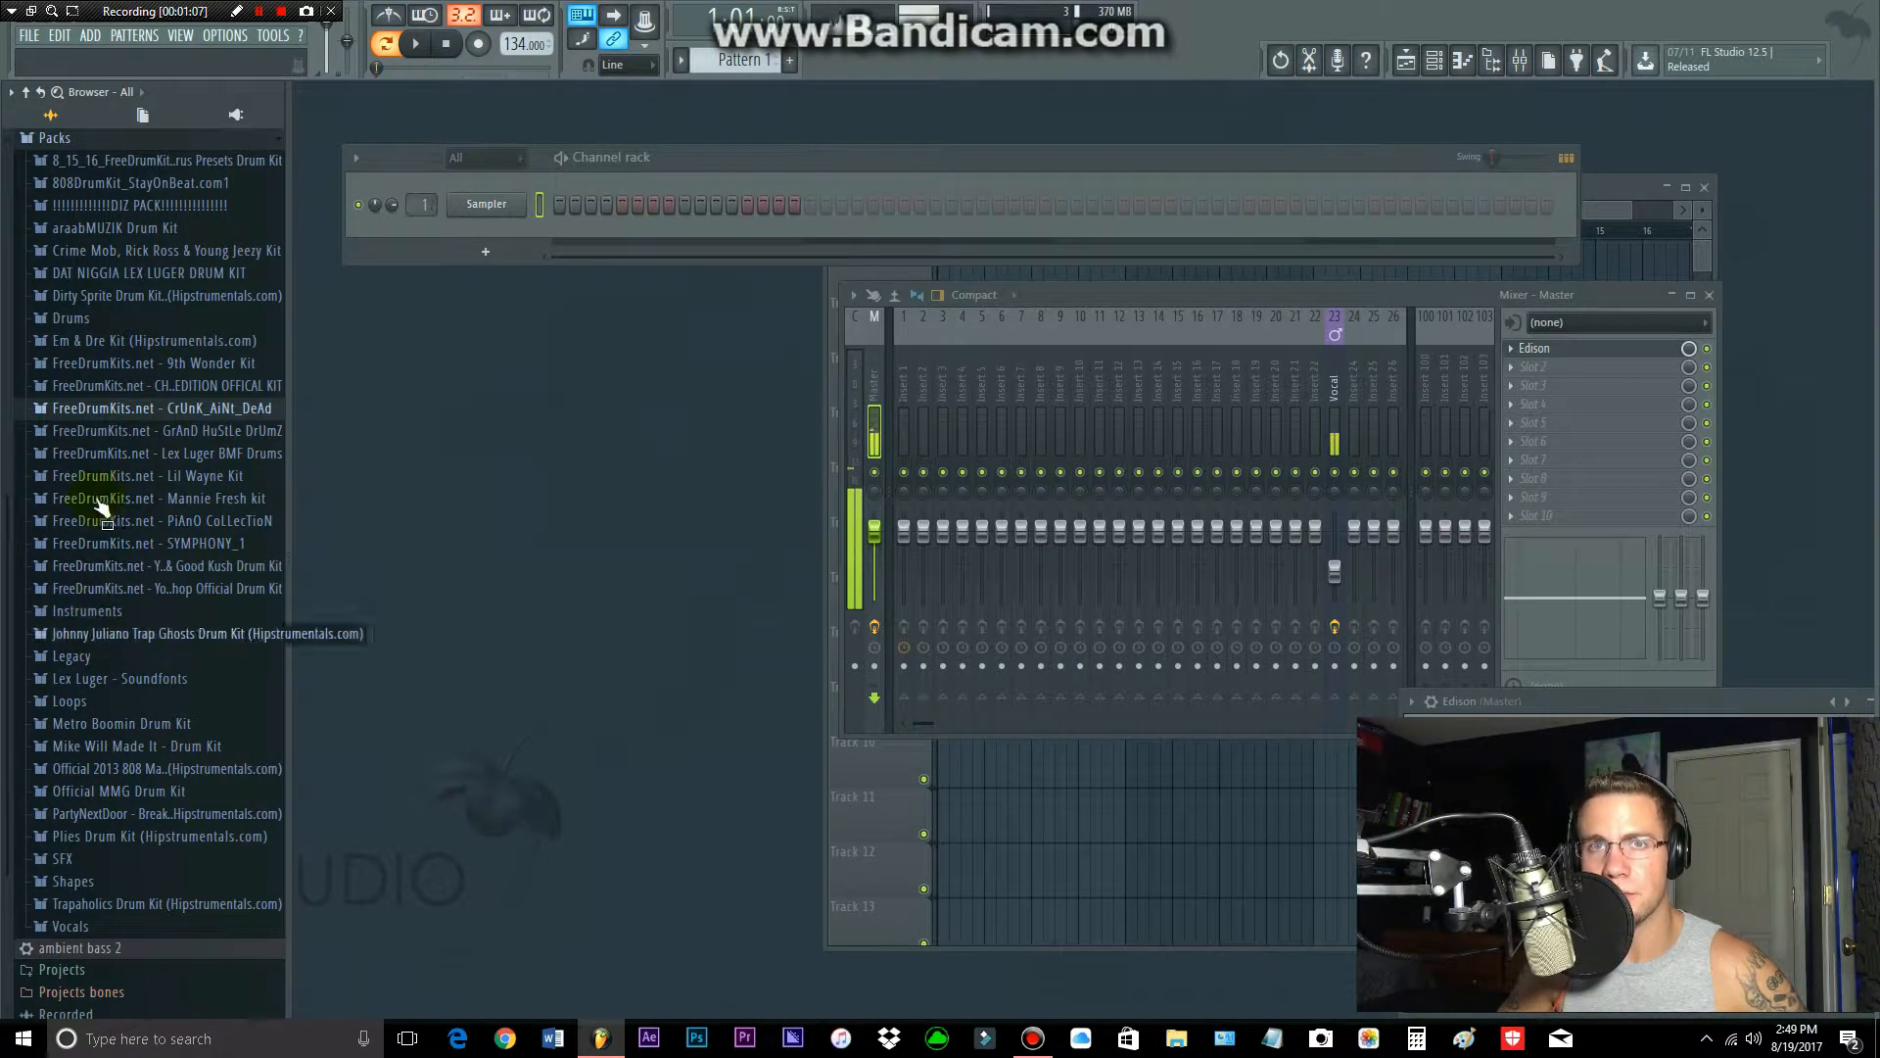
# Step: Load TrapClap4 from the Young Chop Official Drum Kit's DRUMS folder into the Sampler channel
pyautogui.click(752, 162)
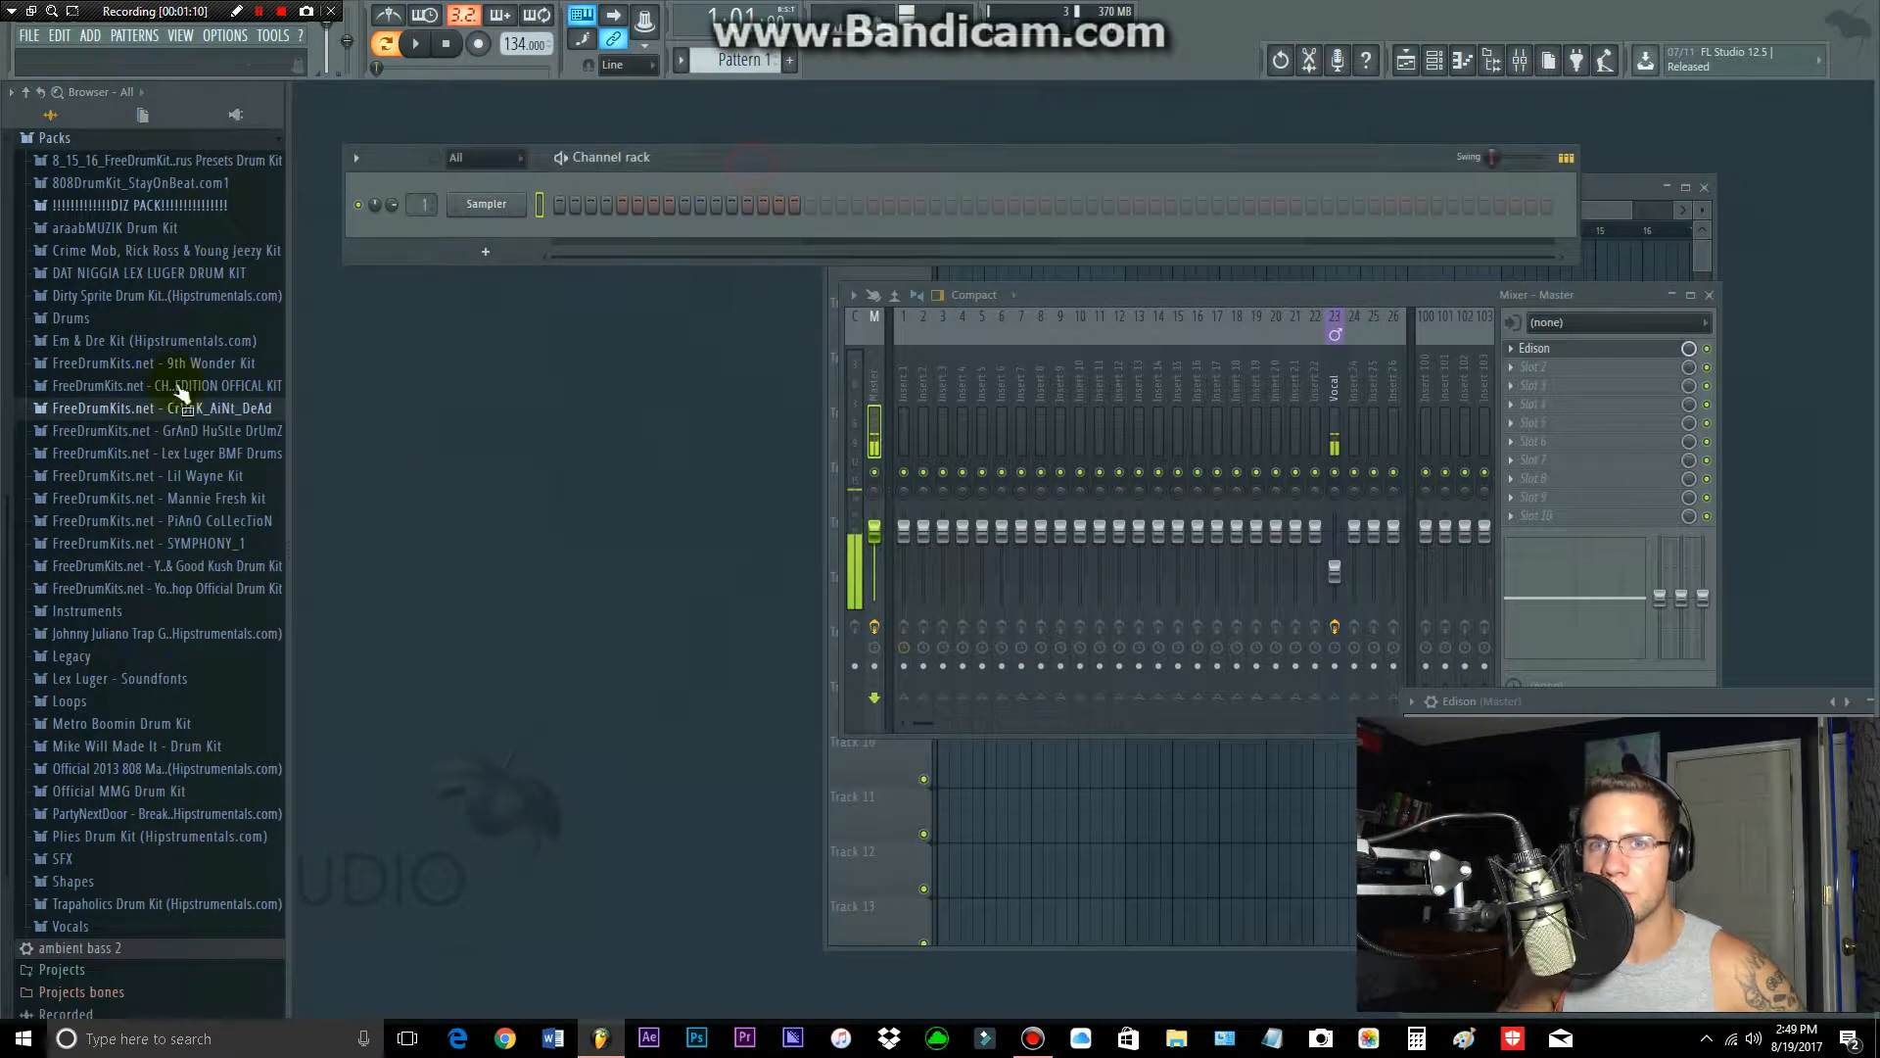
pyautogui.click(150, 593)
pyautogui.click(119, 593)
pyautogui.click(120, 592)
pyautogui.click(118, 617)
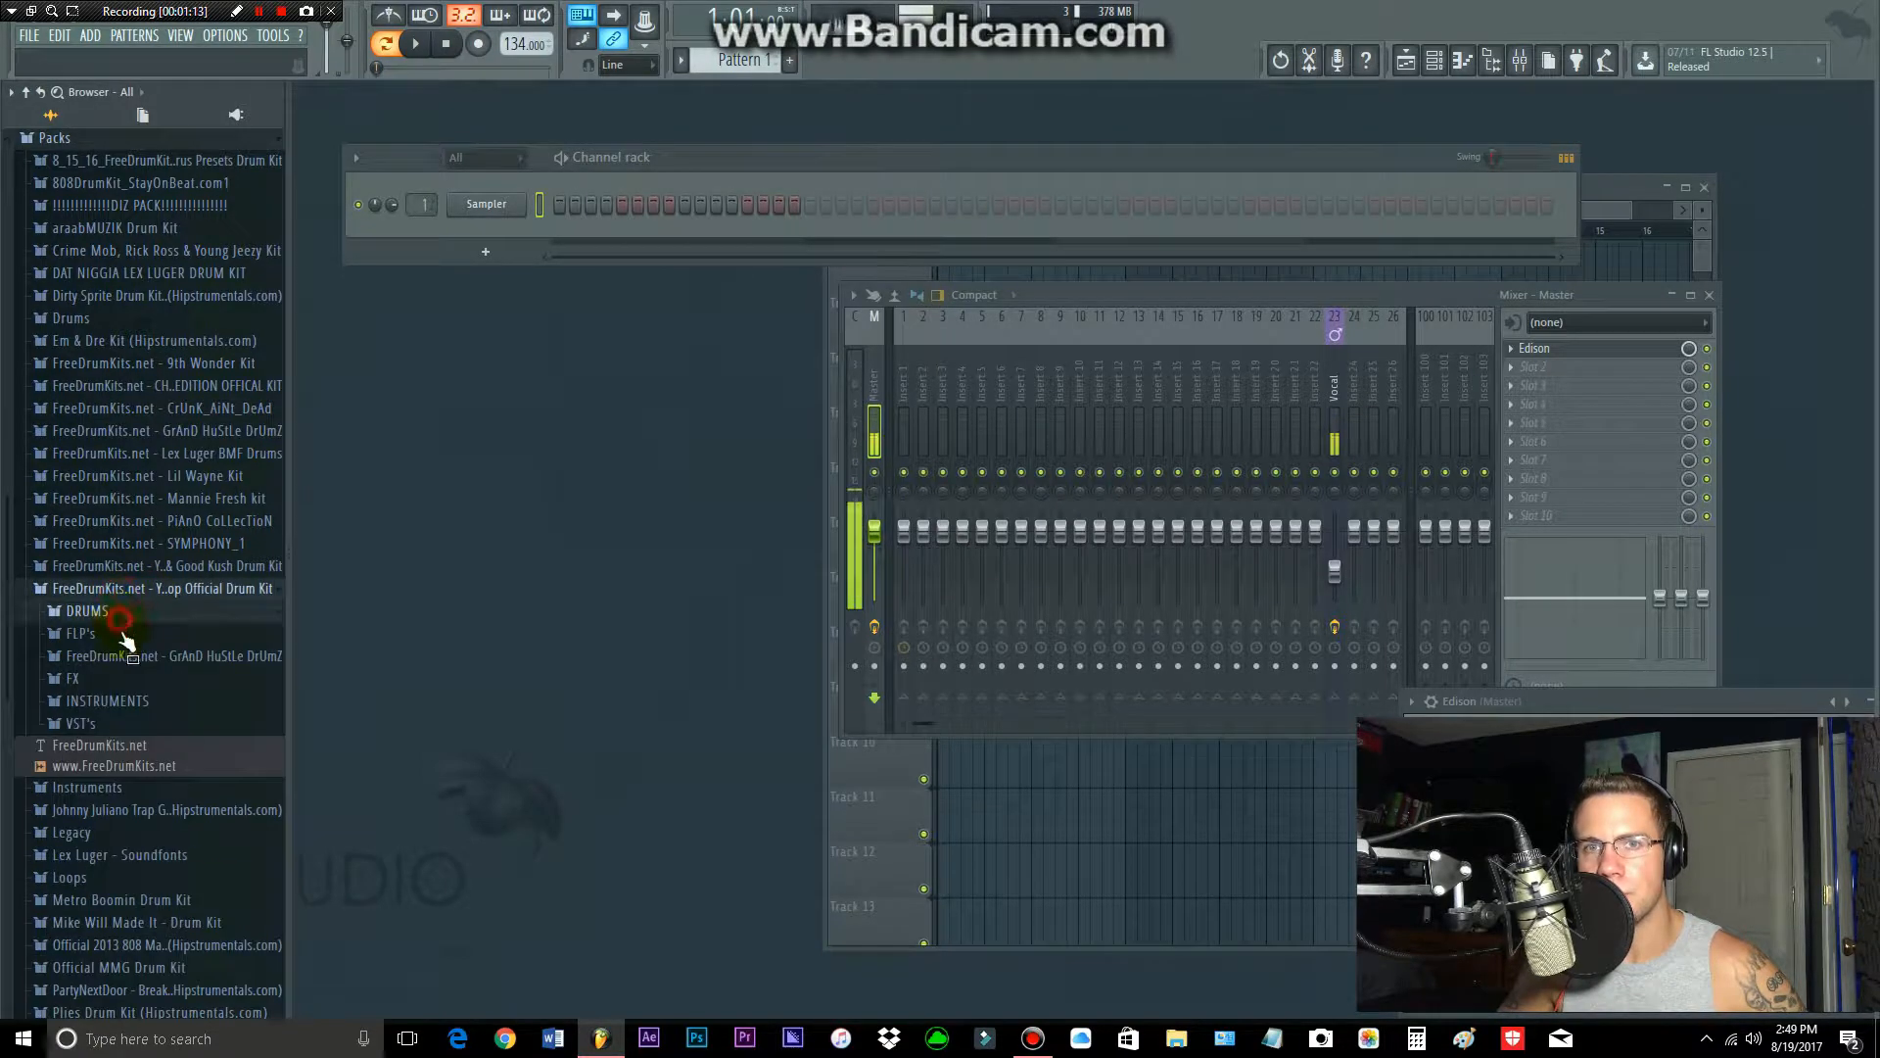
pyautogui.moveTo(102, 653); pyautogui.dragTo(519, 202)
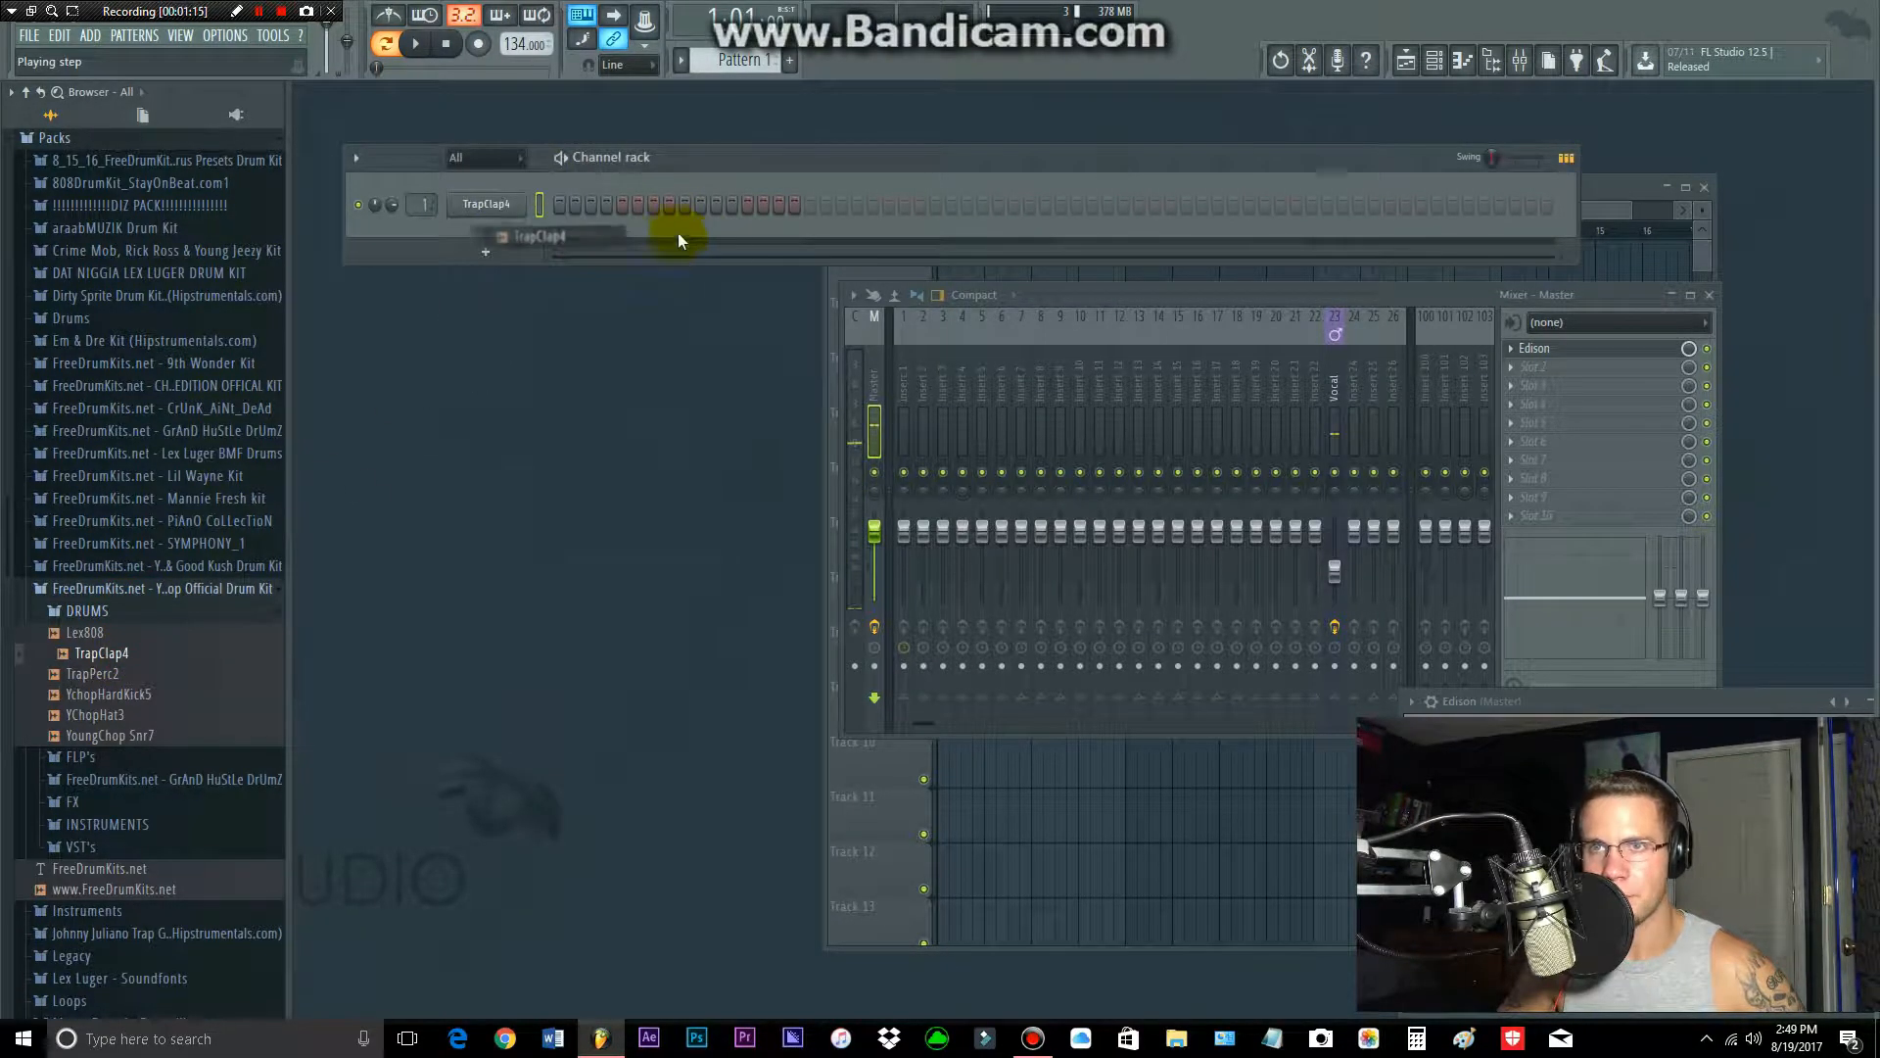
# Step: Add the YChopHat3 and YchopHardKick5 samples as new channels below TrapClap4
pyautogui.moveTo(839, 207); pyautogui.dragTo(559, 202)
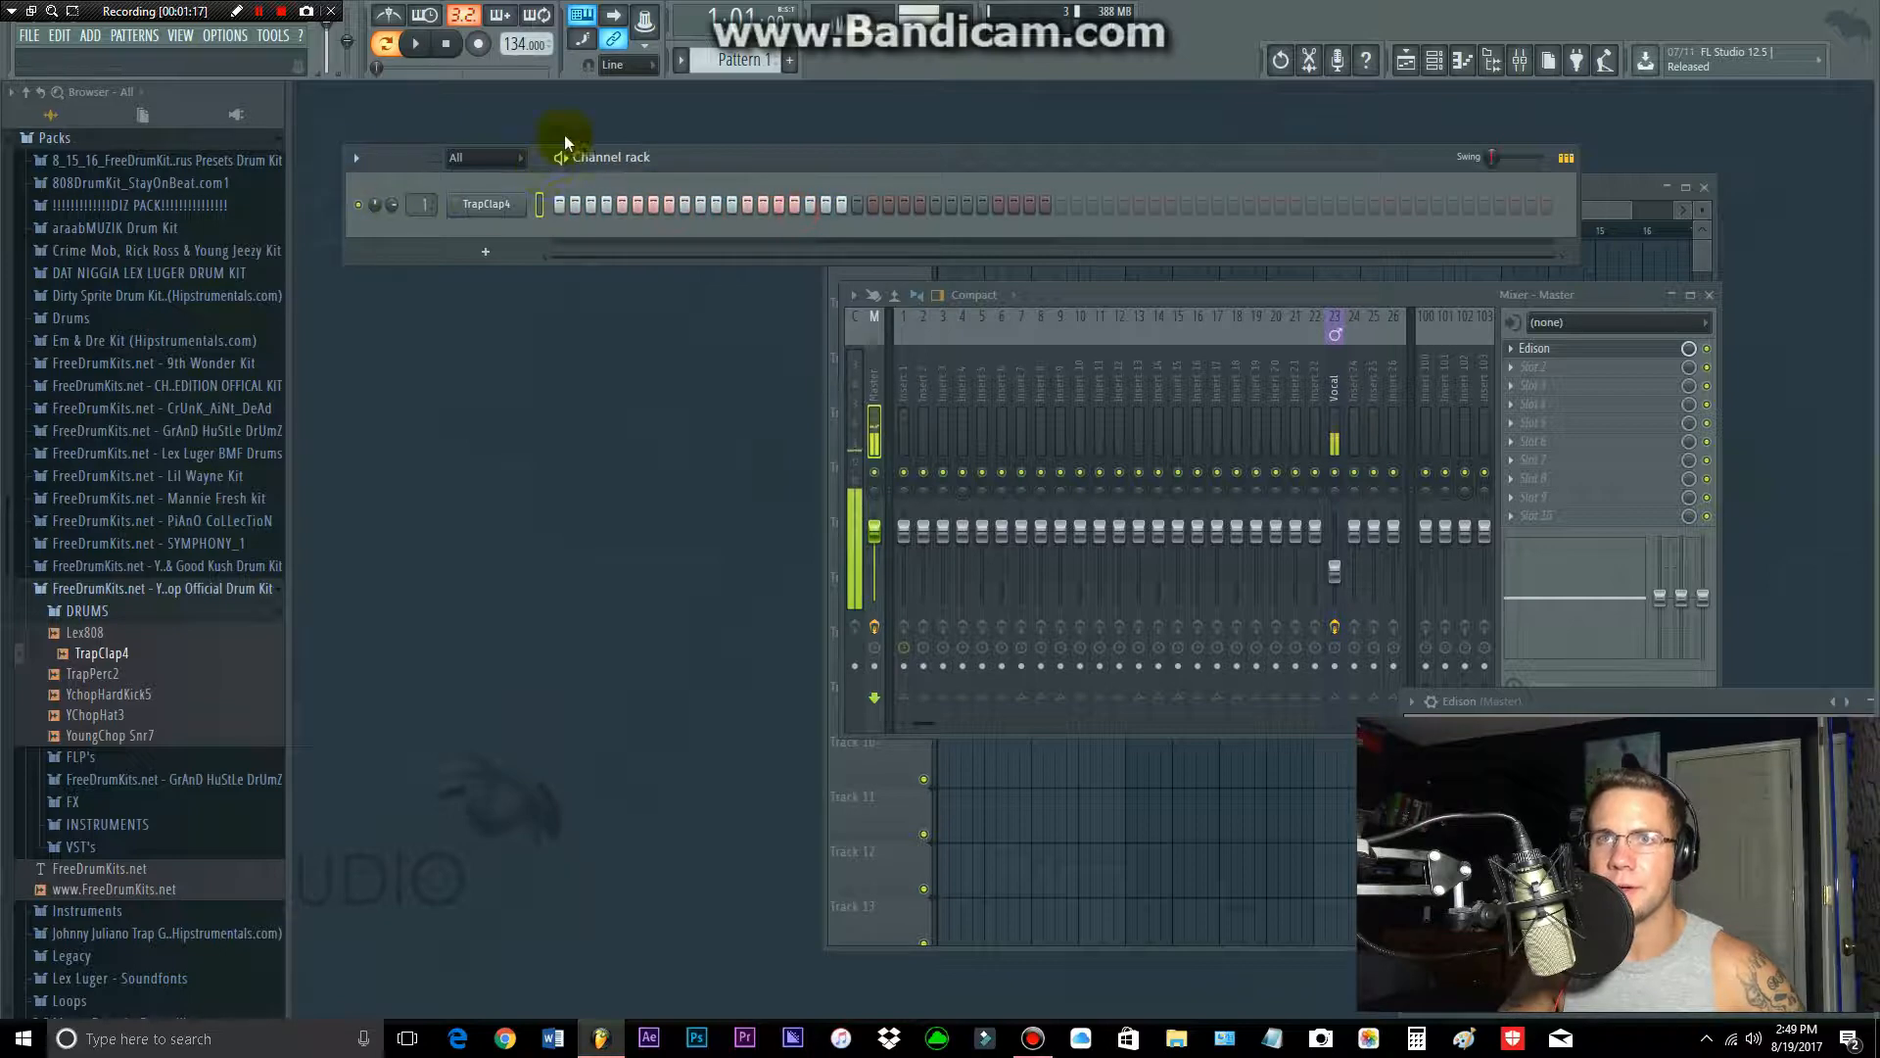
pyautogui.rightClick(841, 205)
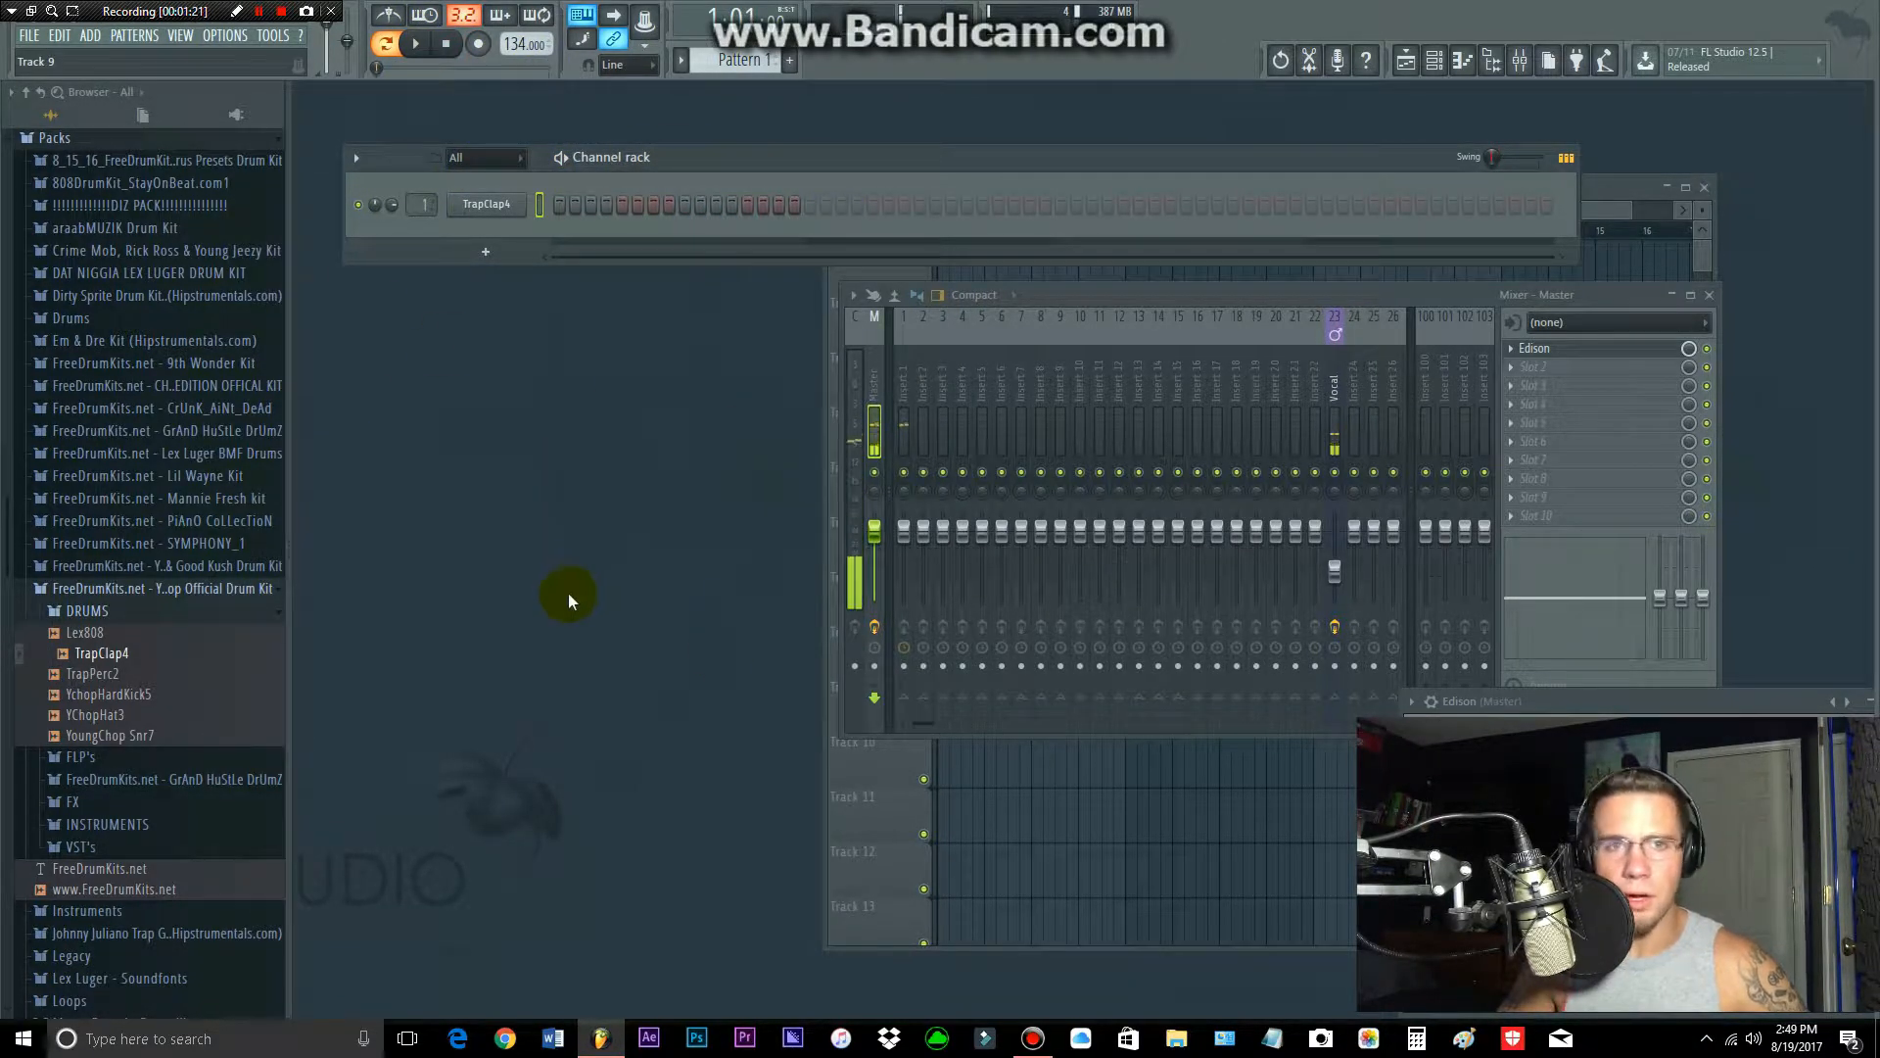
pyautogui.moveTo(142, 714); pyautogui.dragTo(505, 262)
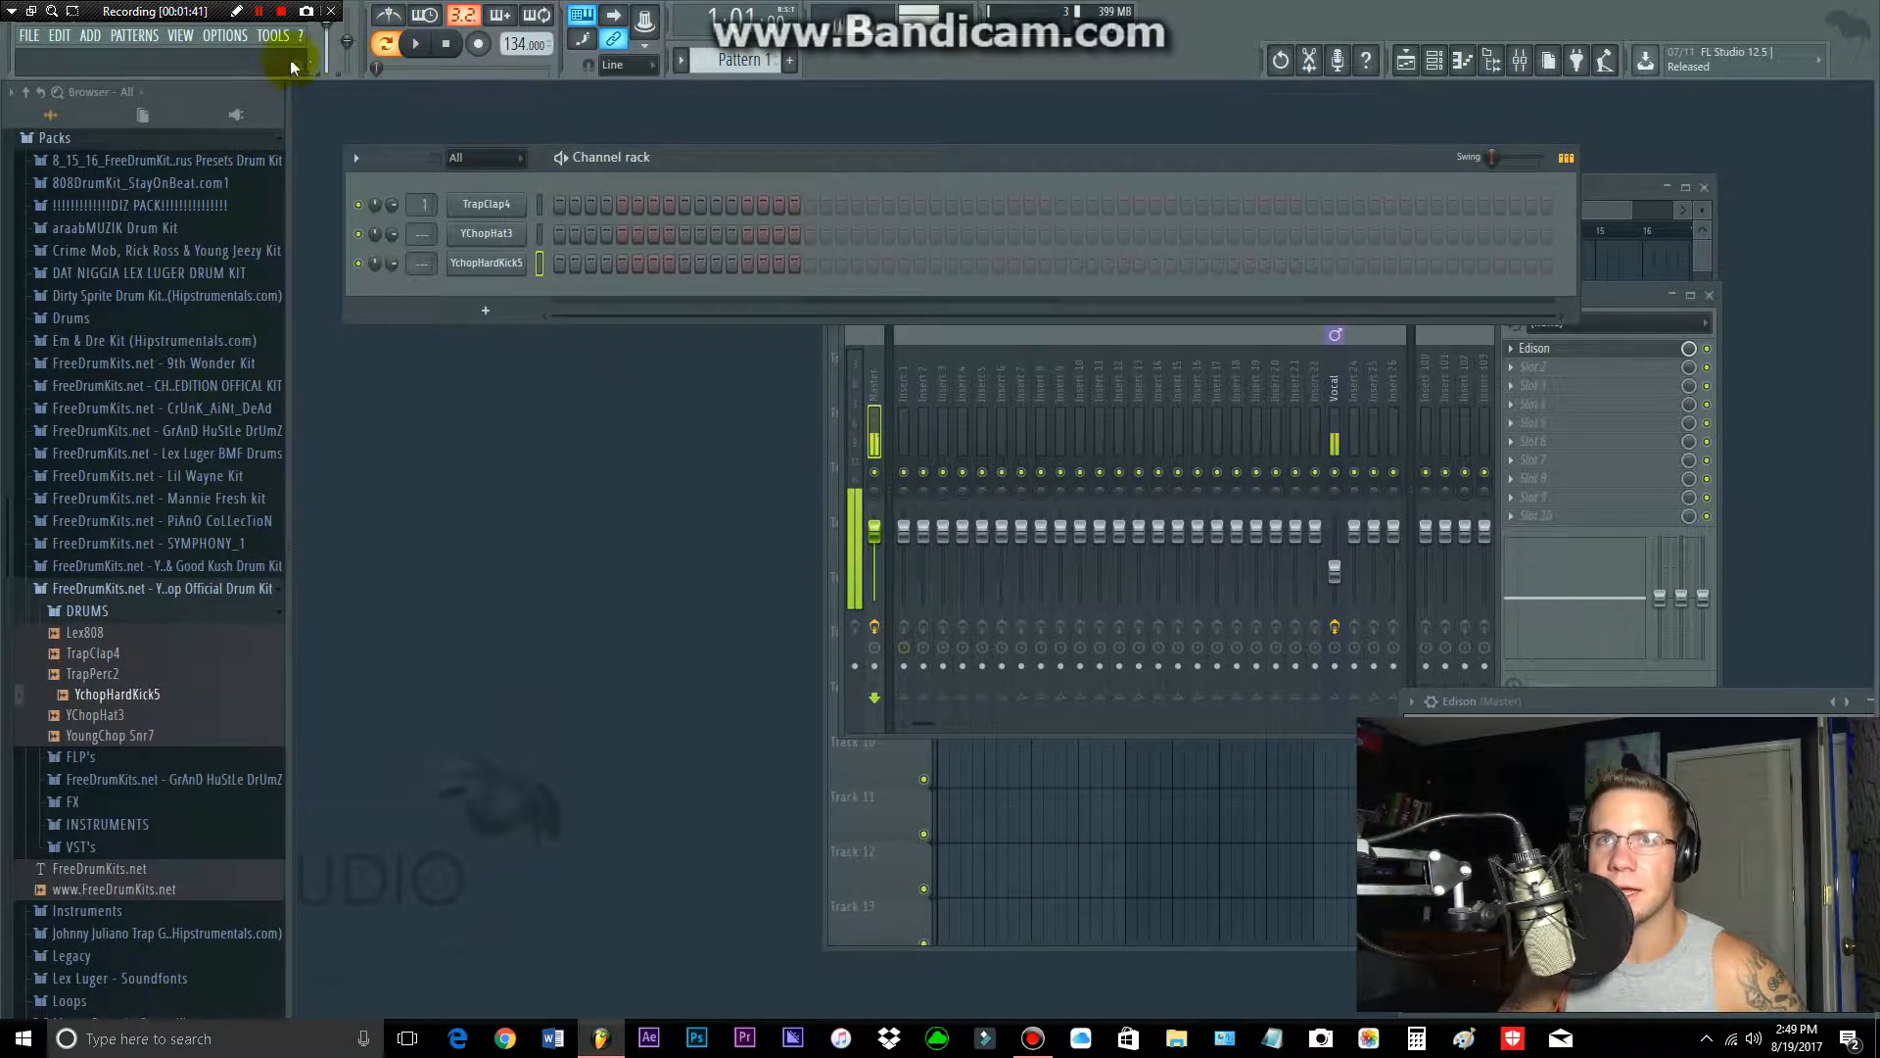
pyautogui.click(385, 45)
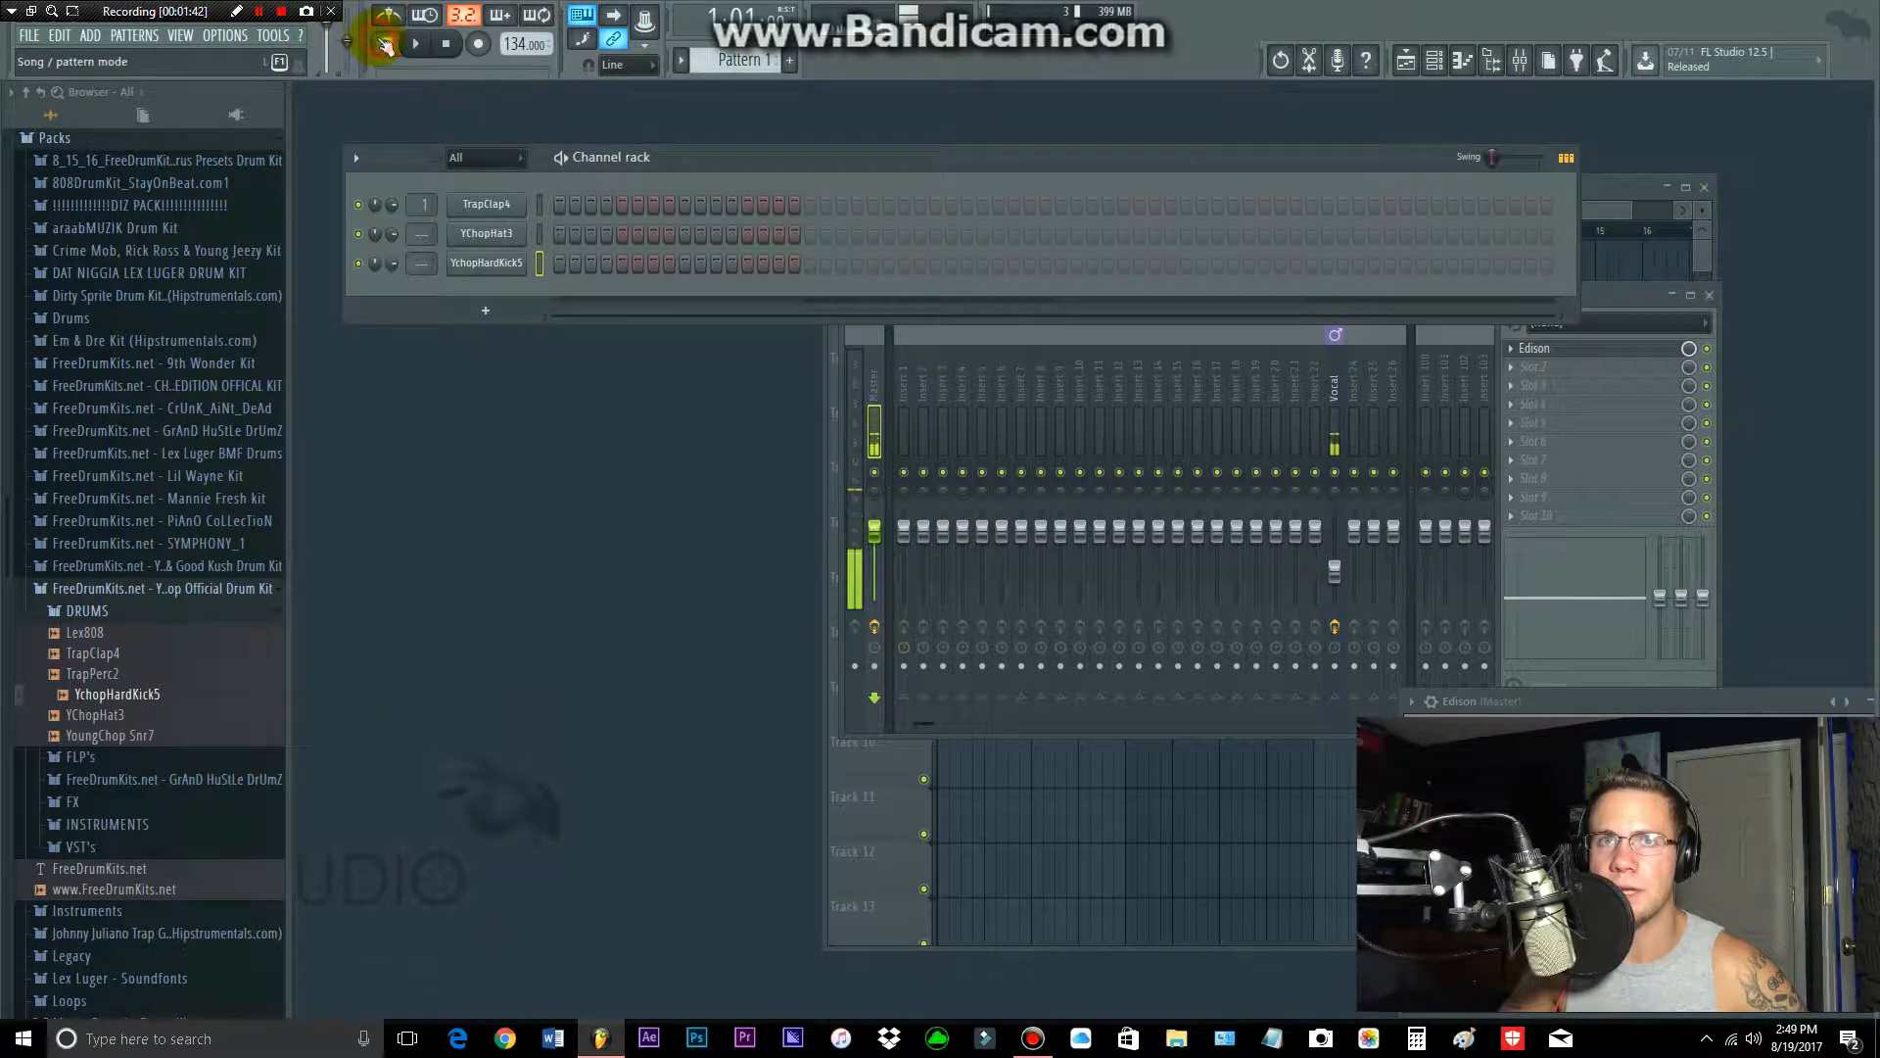
pyautogui.click(1296, 784)
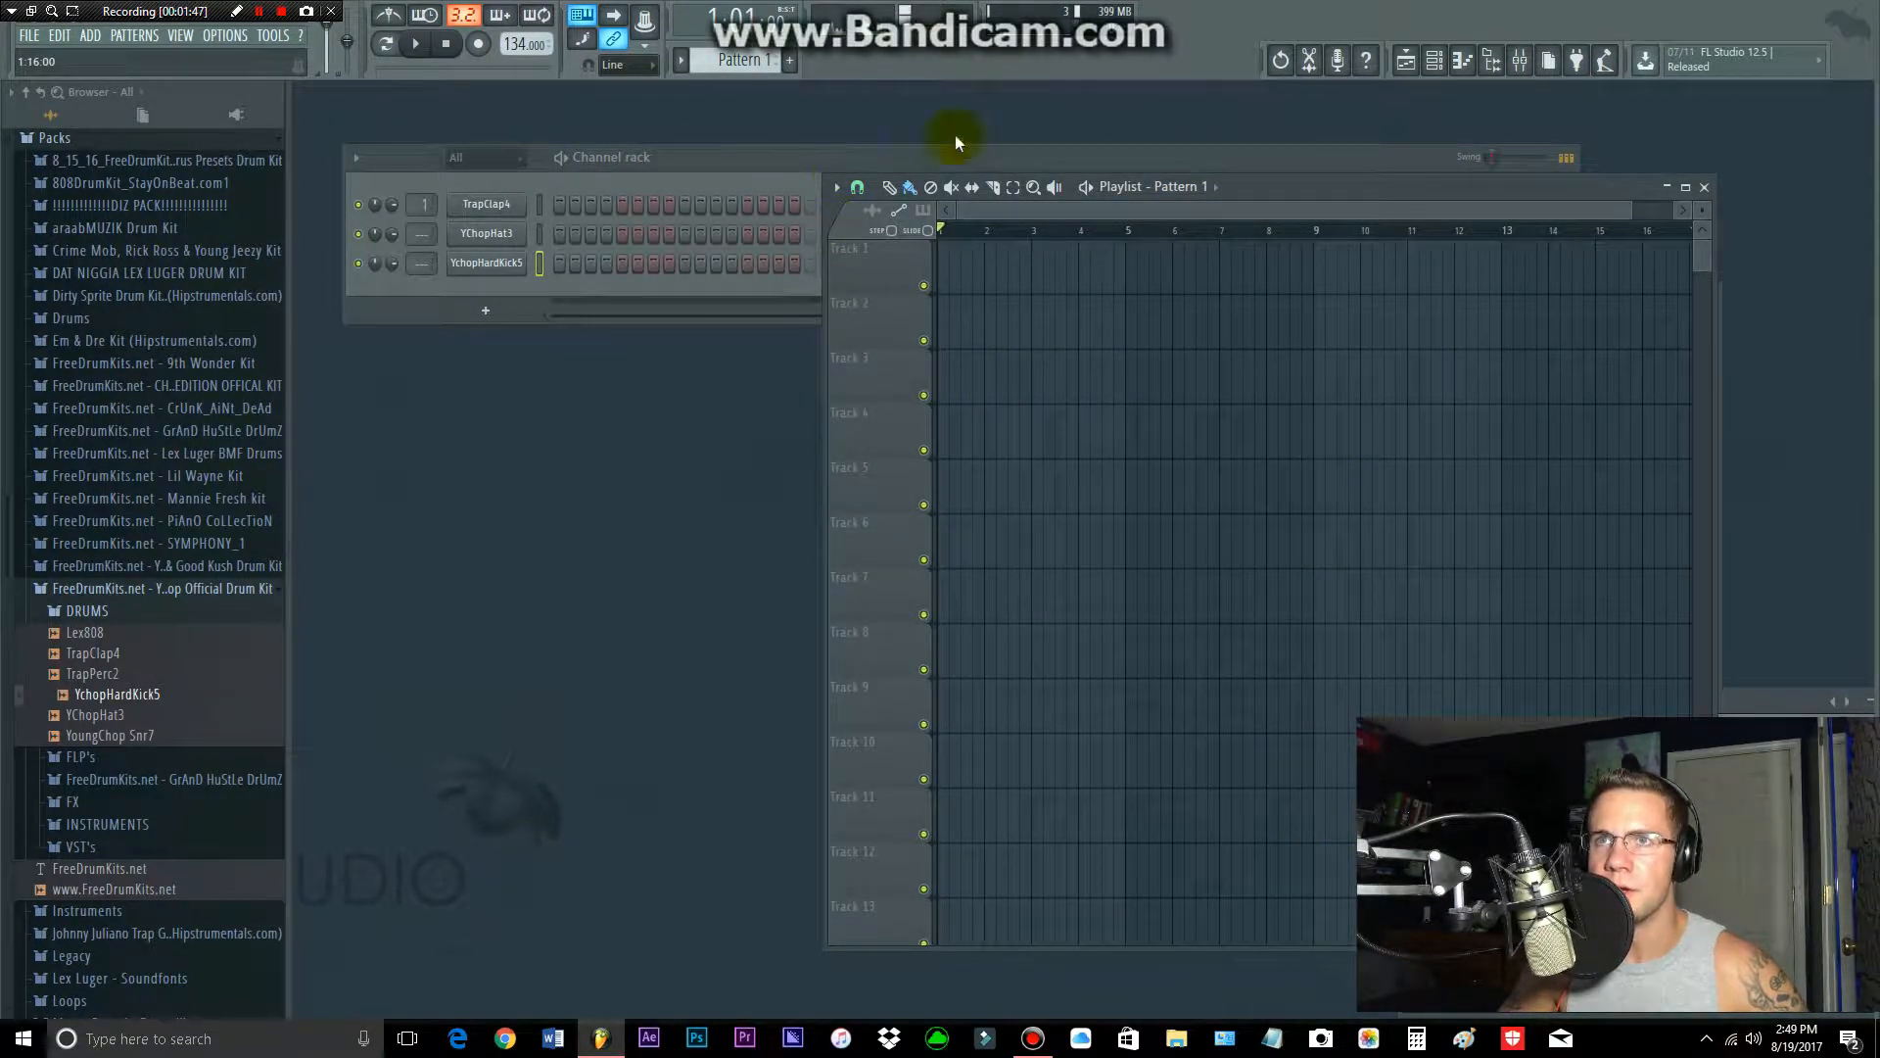
pyautogui.moveTo(1002, 384)
pyautogui.mouseDown()
pyautogui.moveTo(1780, 525)
pyautogui.moveTo(1636, 347)
pyautogui.mouseUp()
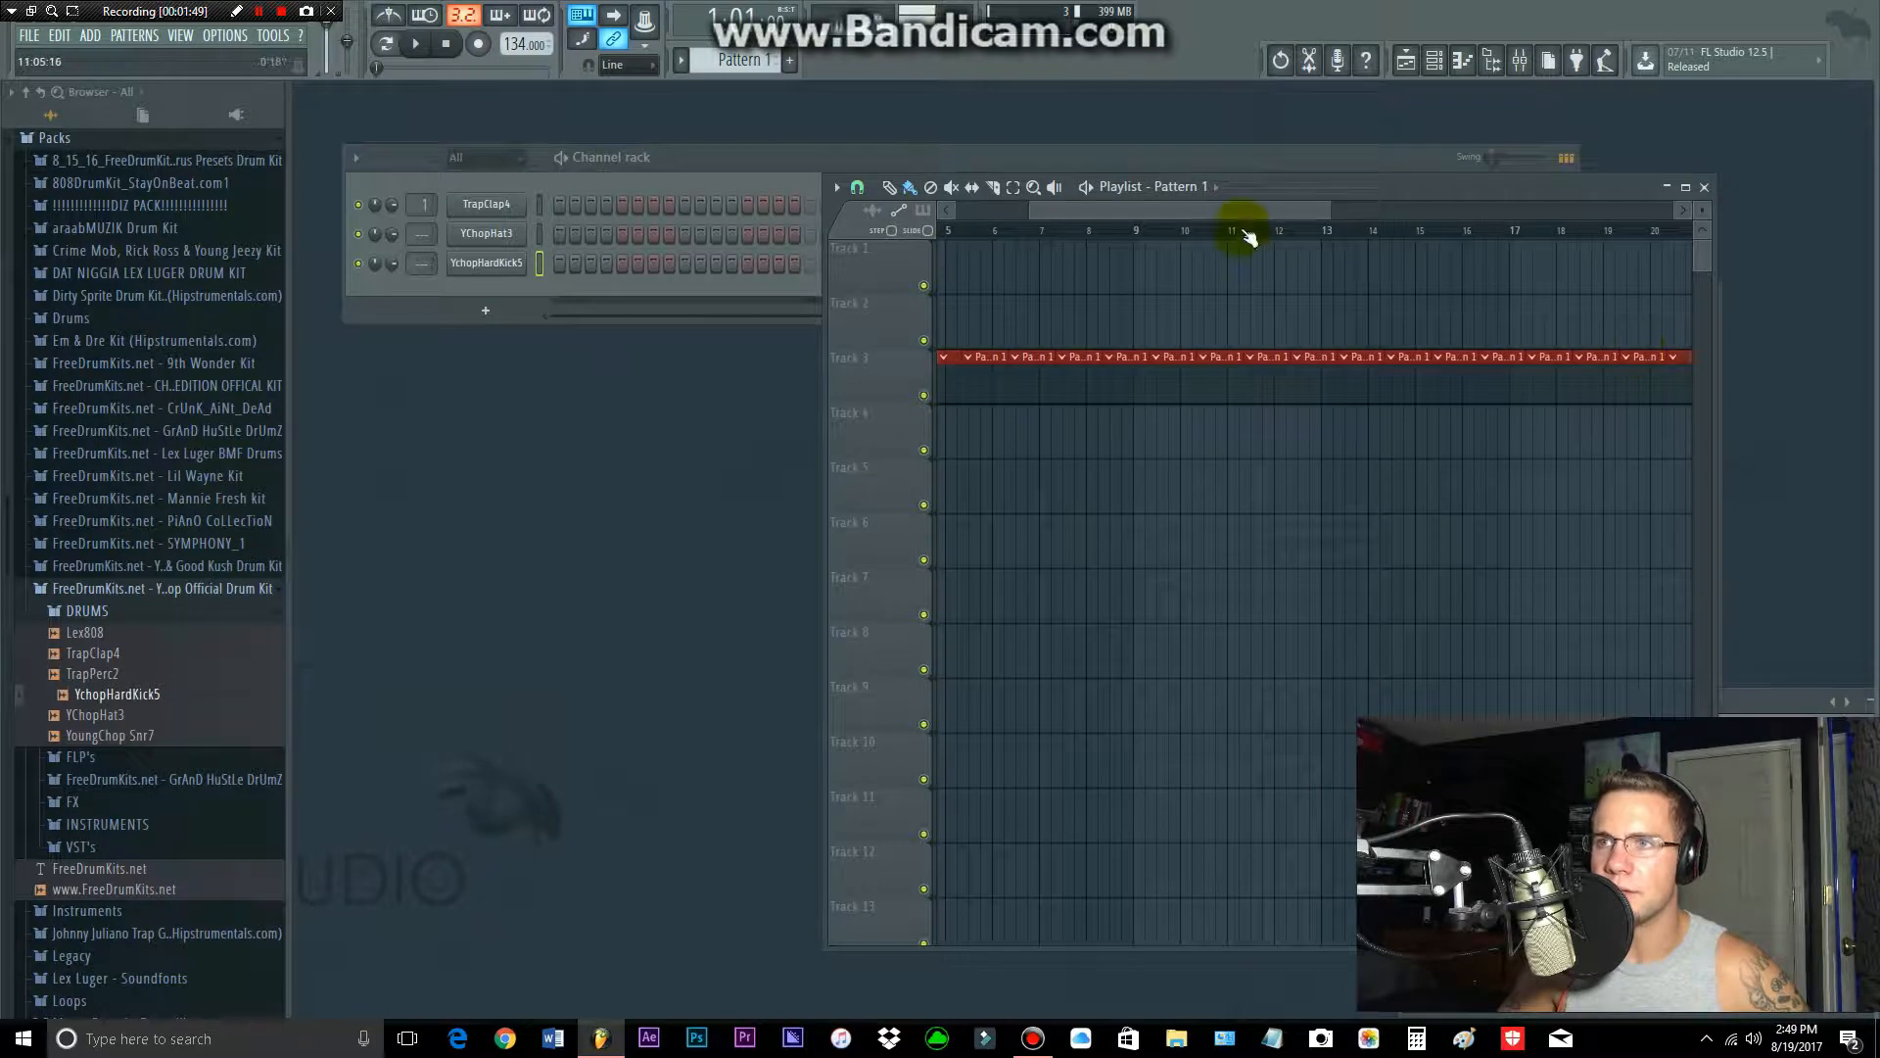
pyautogui.moveTo(1230, 228); pyautogui.dragTo(1001, 264)
pyautogui.moveTo(1082, 213); pyautogui.dragTo(991, 231)
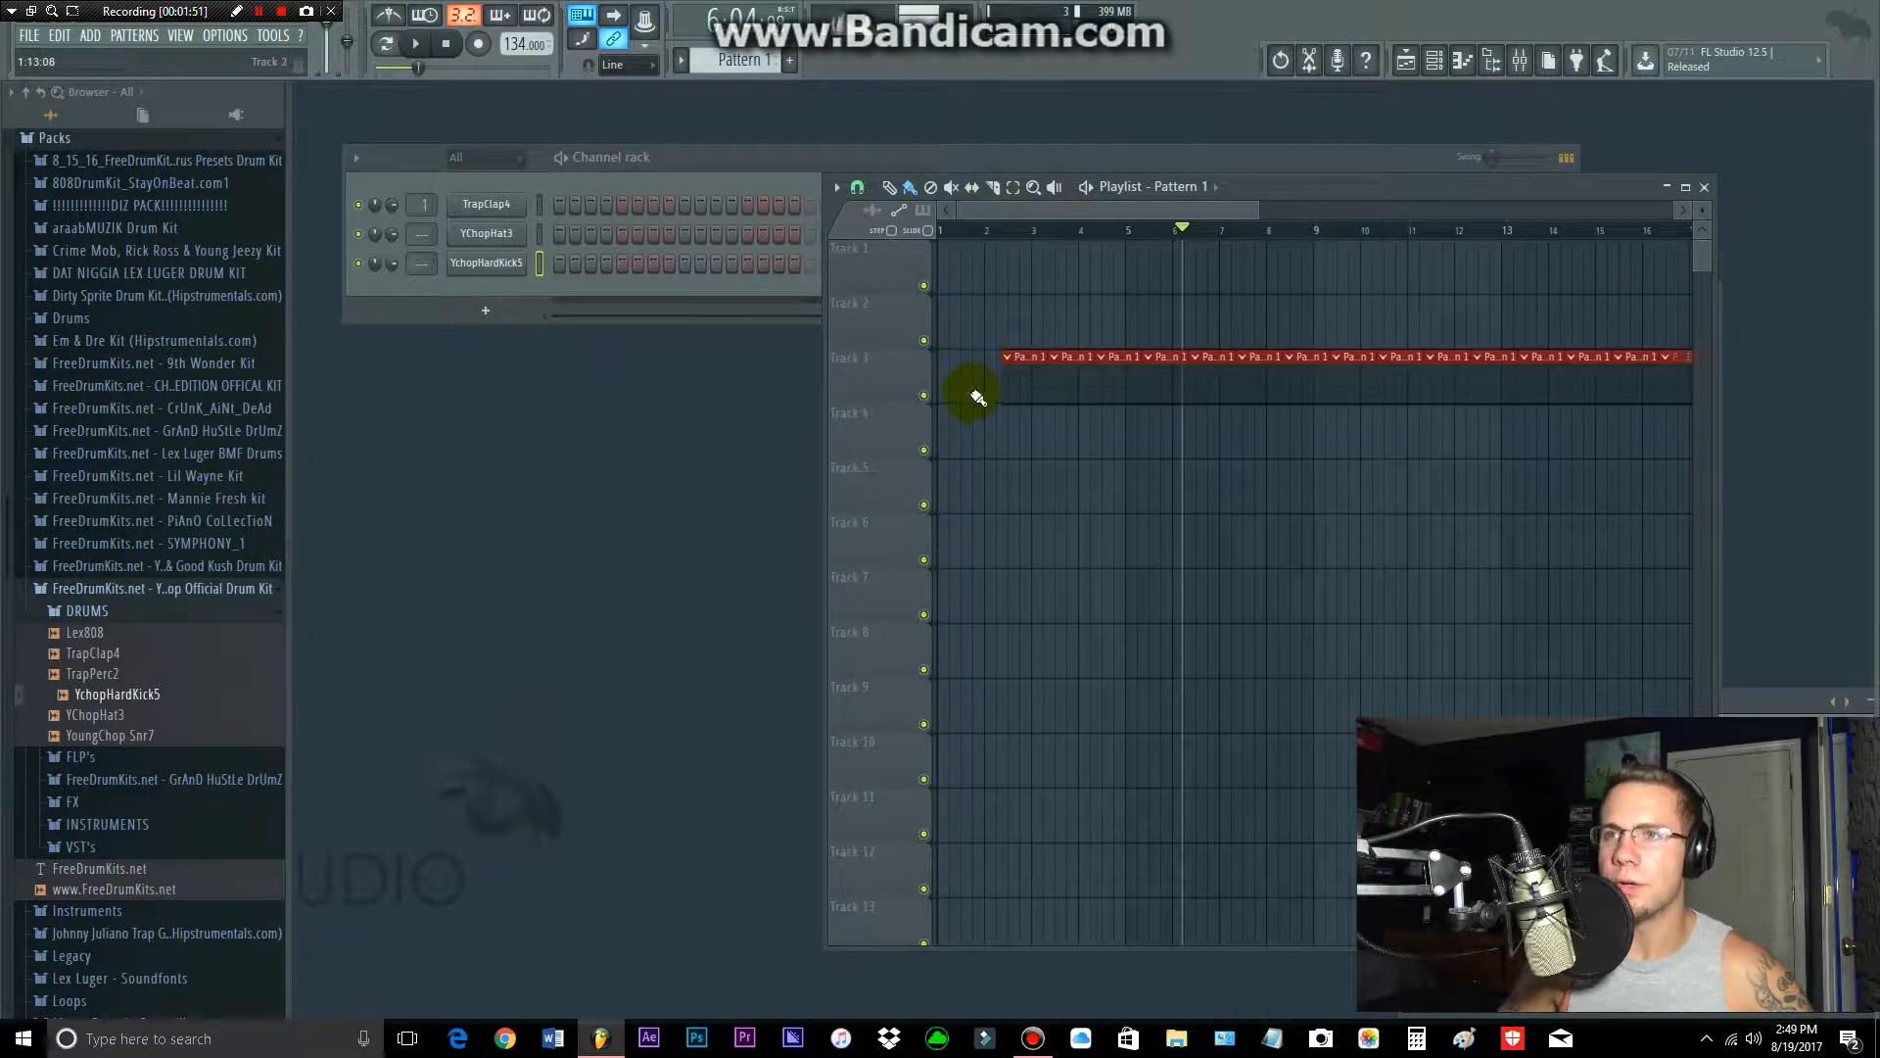
pyautogui.moveTo(979, 395)
pyautogui.mouseDown()
pyautogui.moveTo(1557, 396)
pyautogui.moveTo(1657, 376)
pyautogui.mouseUp()
pyautogui.moveTo(1203, 212); pyautogui.dragTo(940, 199)
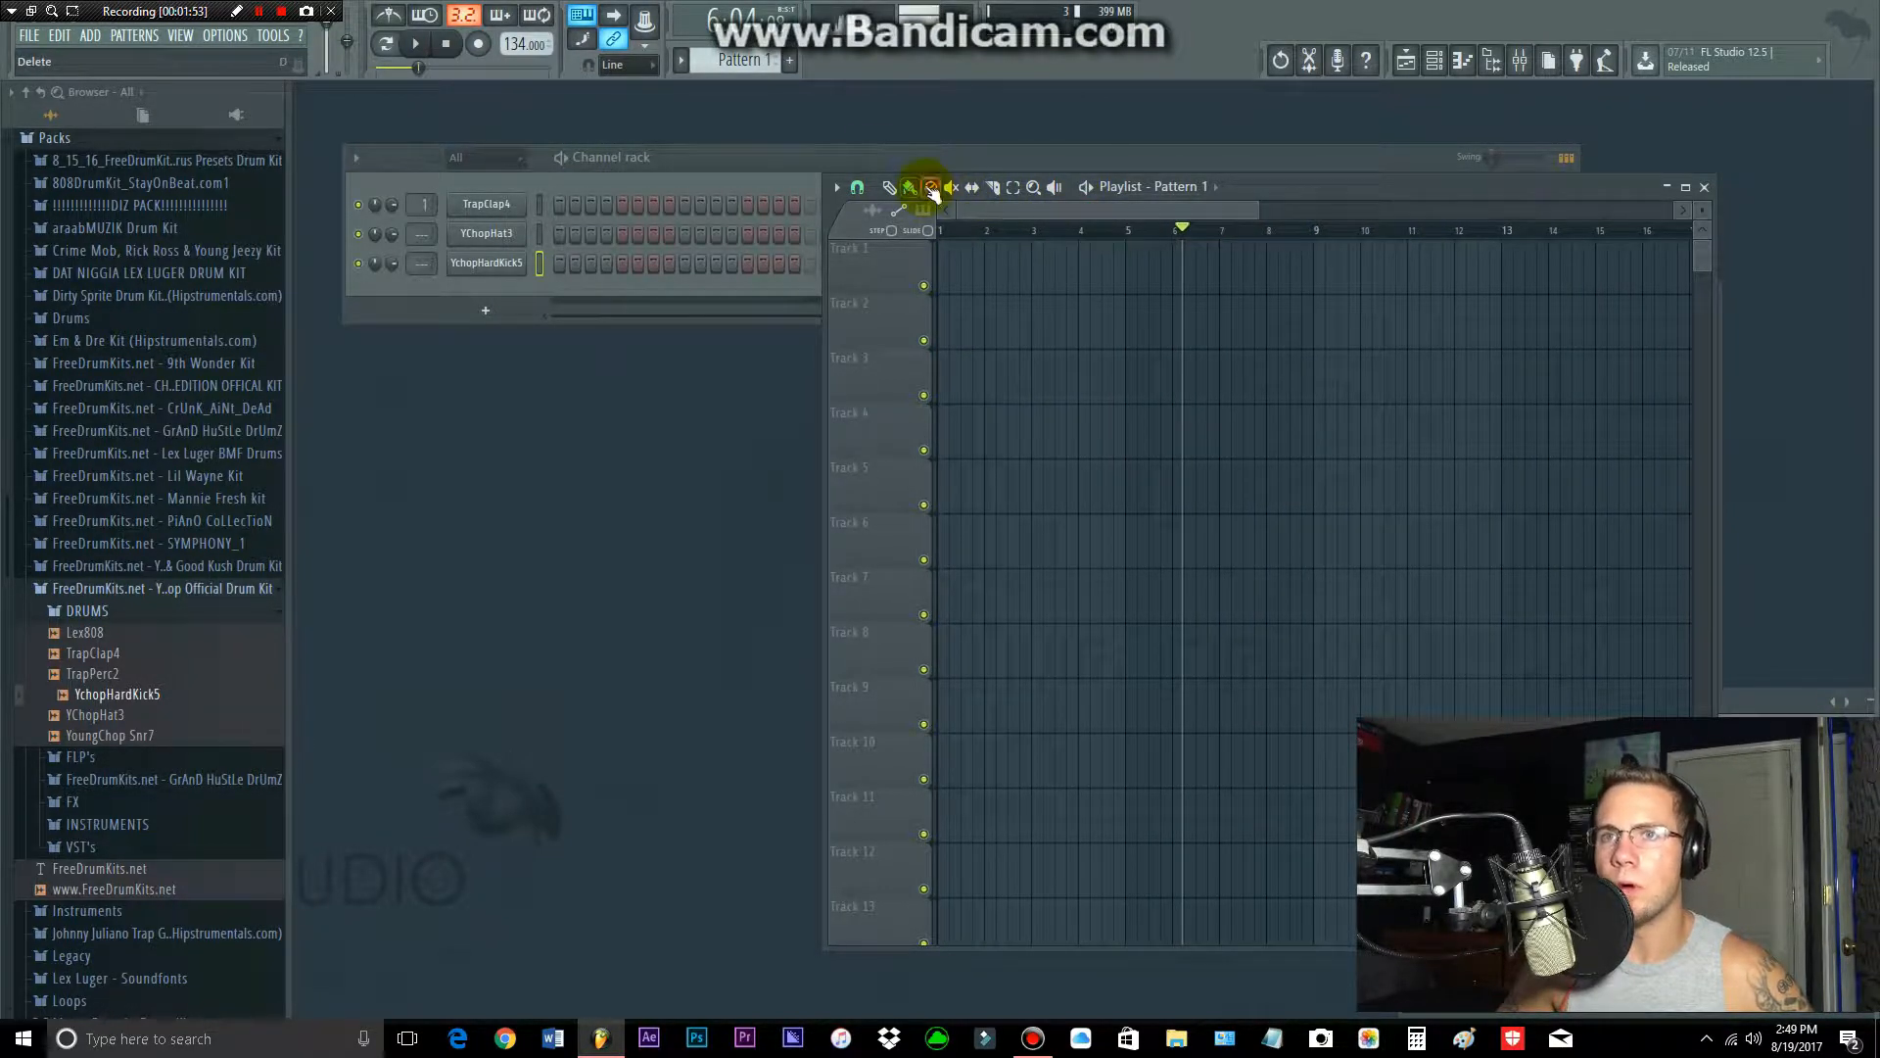
# Step: Program Pattern 1 with YchopHardKick5 on steps 1, 7, 11 and 15, YChopHat3 on steps 1 to 20, and TrapClap4 on steps 5 and 13
pyautogui.click(560, 240)
pyautogui.click(560, 264)
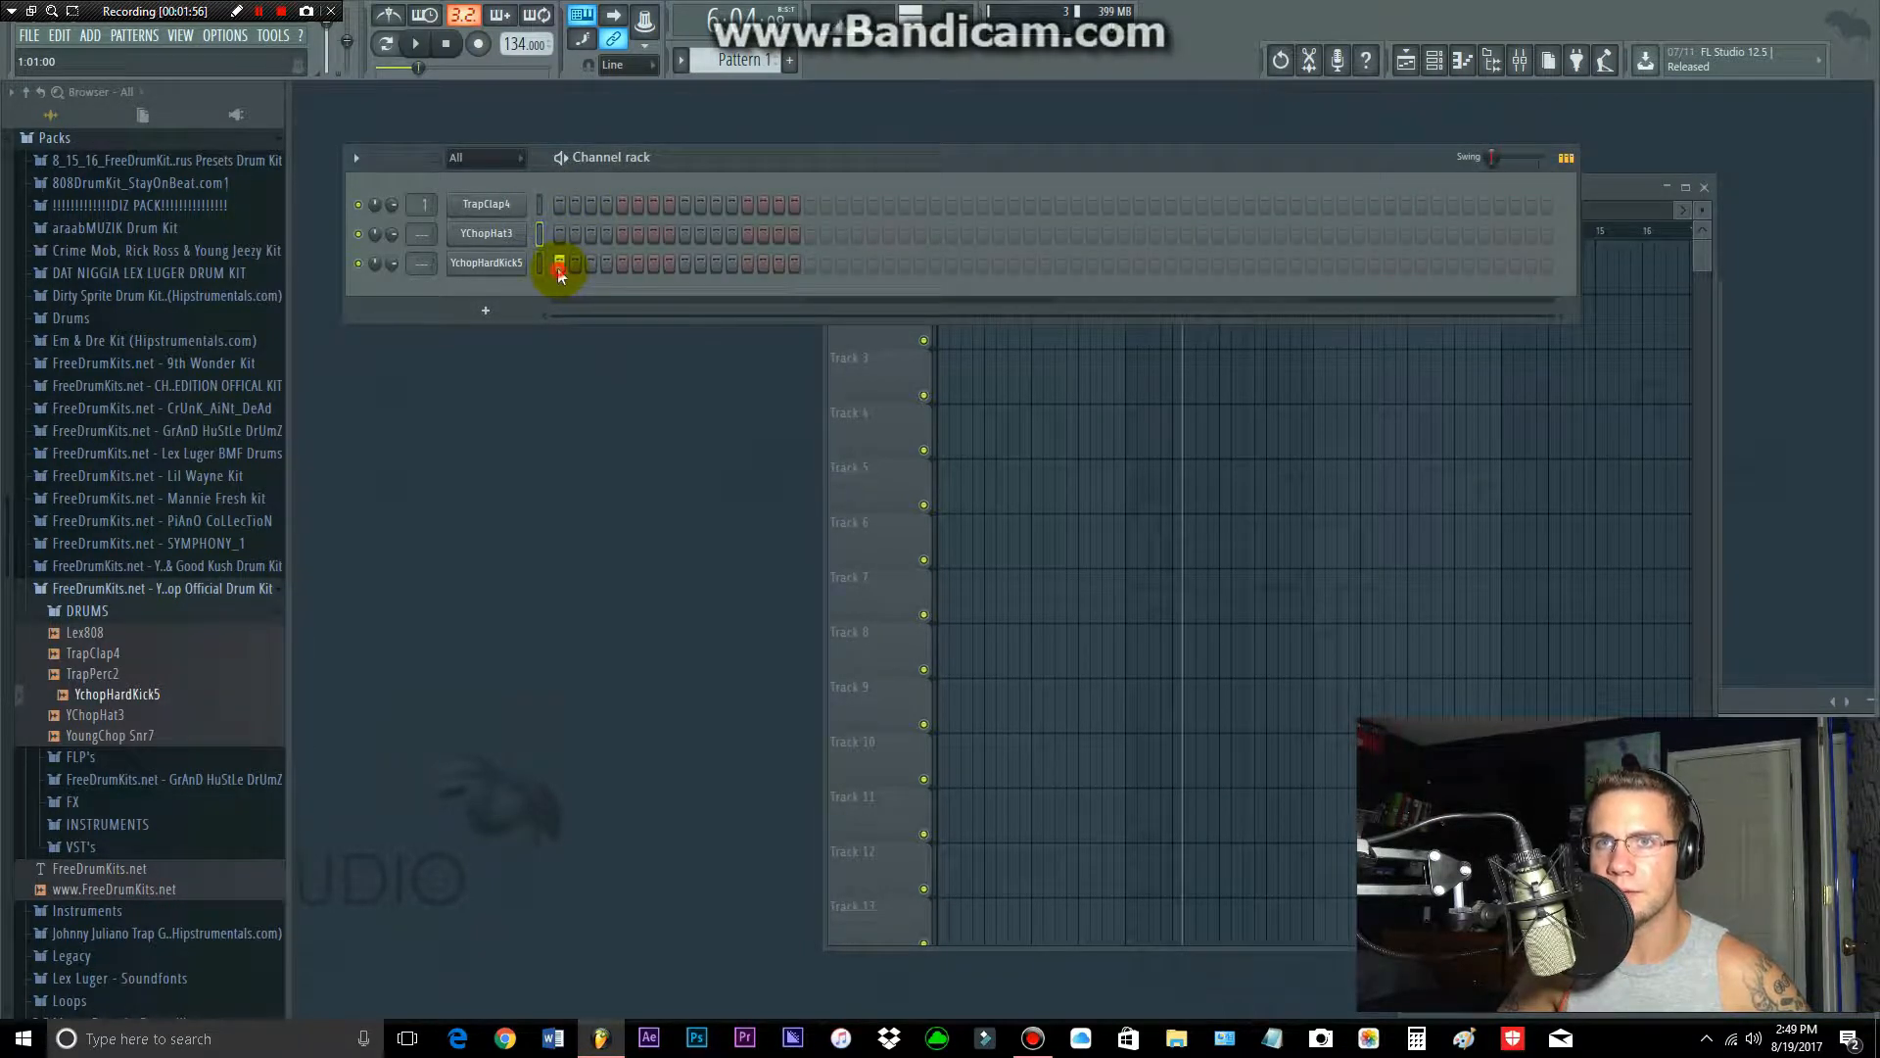
pyautogui.click(654, 264)
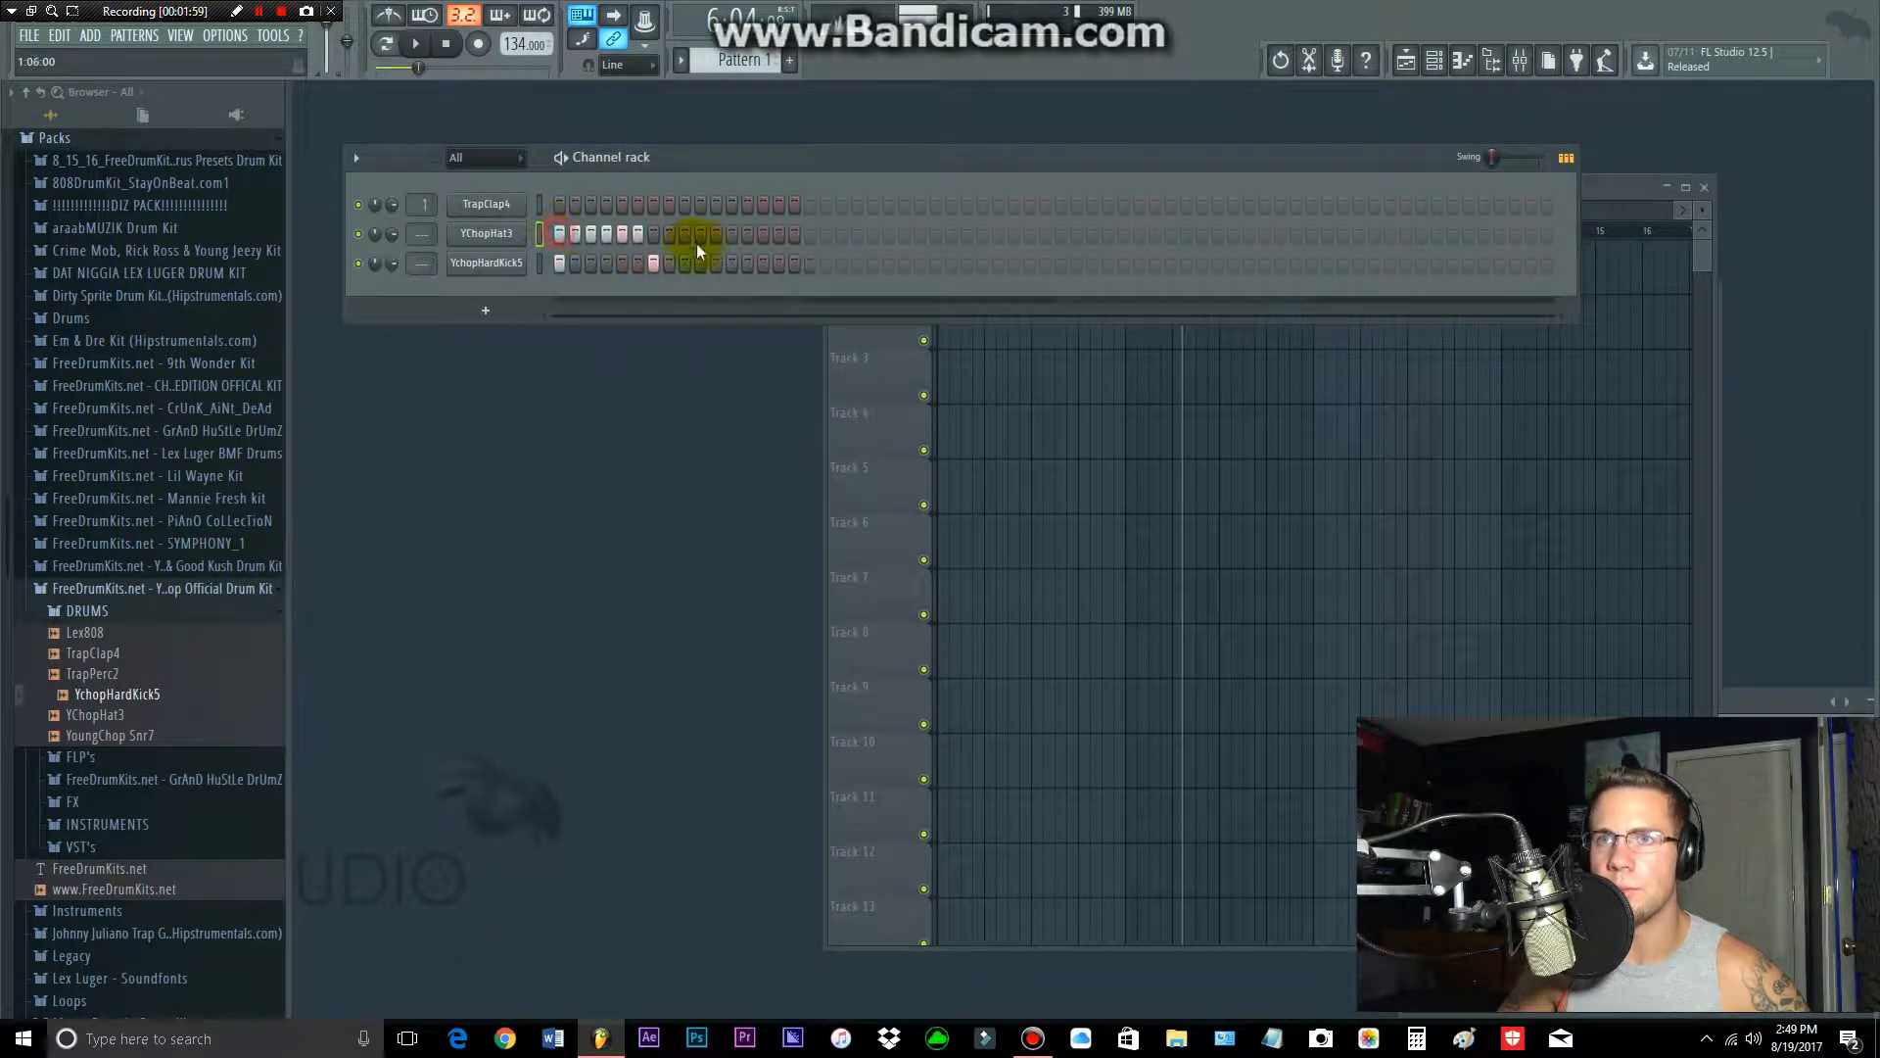
pyautogui.moveTo(696, 243); pyautogui.dragTo(855, 244)
pyautogui.click(712, 264)
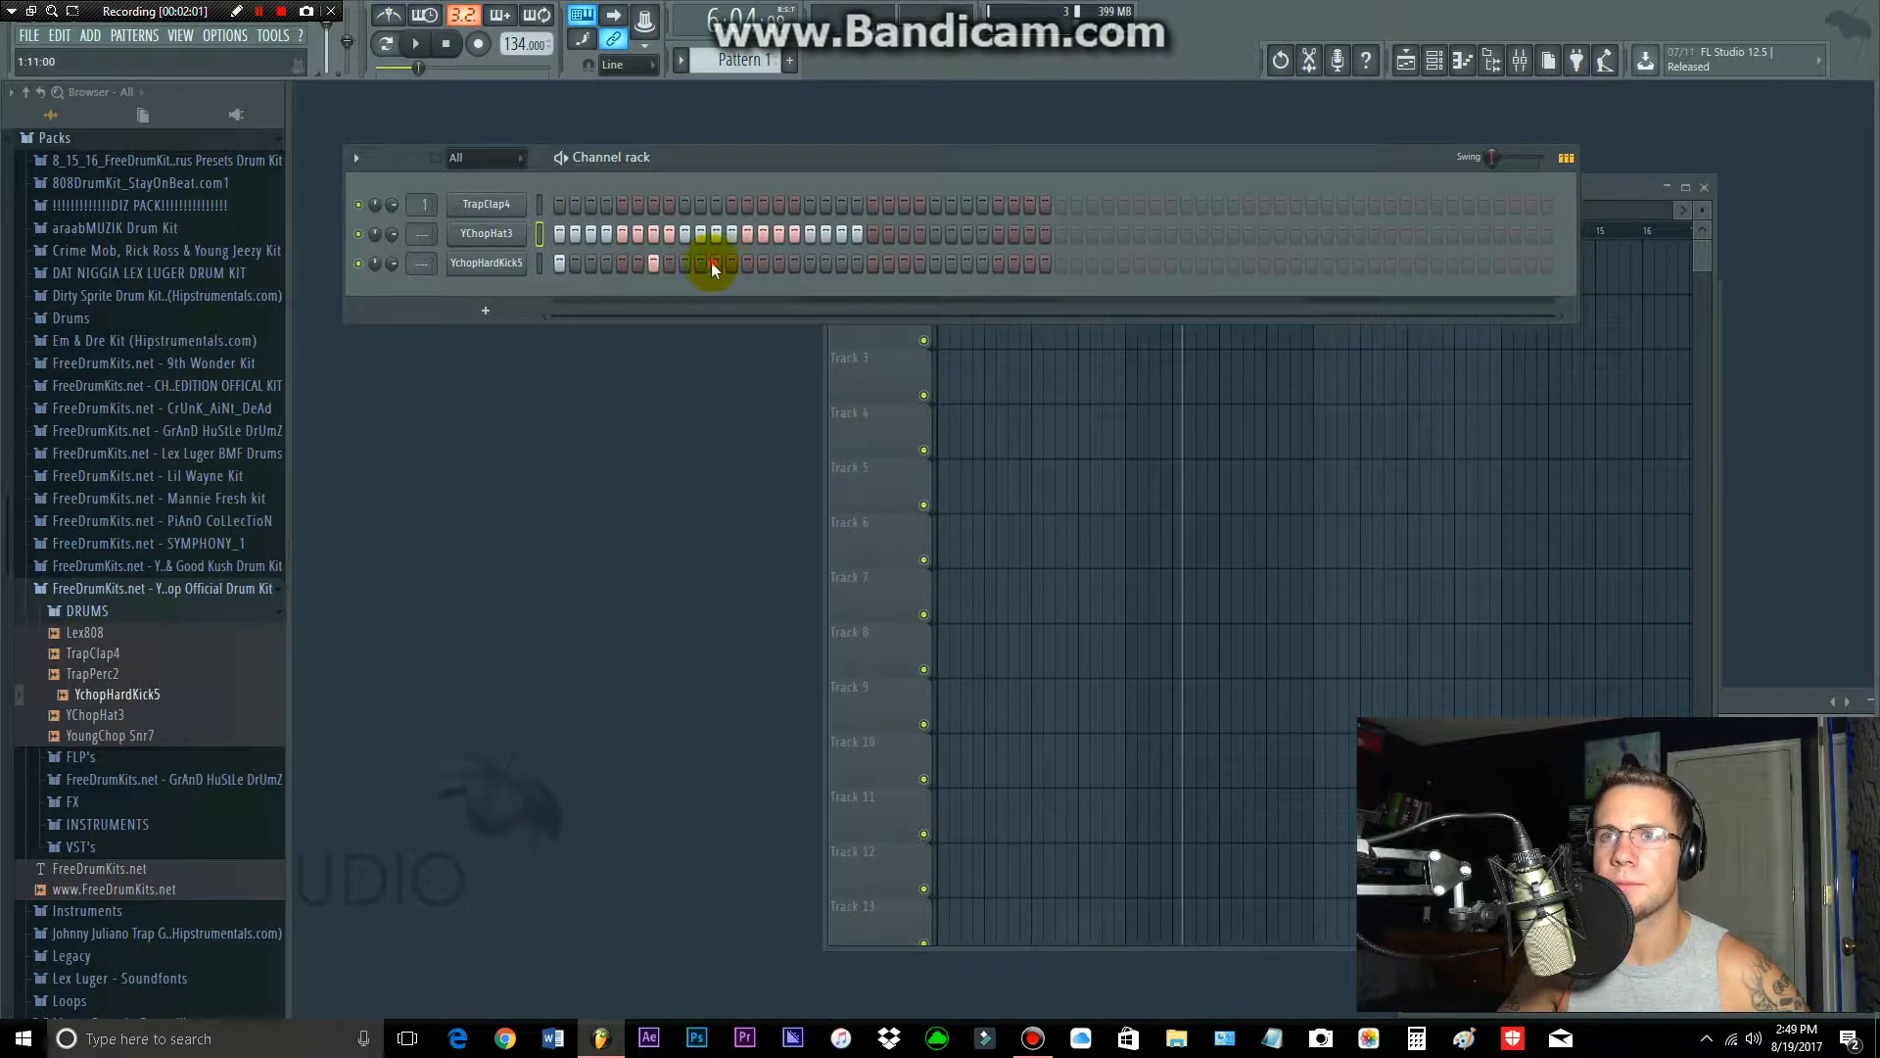
pyautogui.click(776, 263)
pyautogui.click(622, 204)
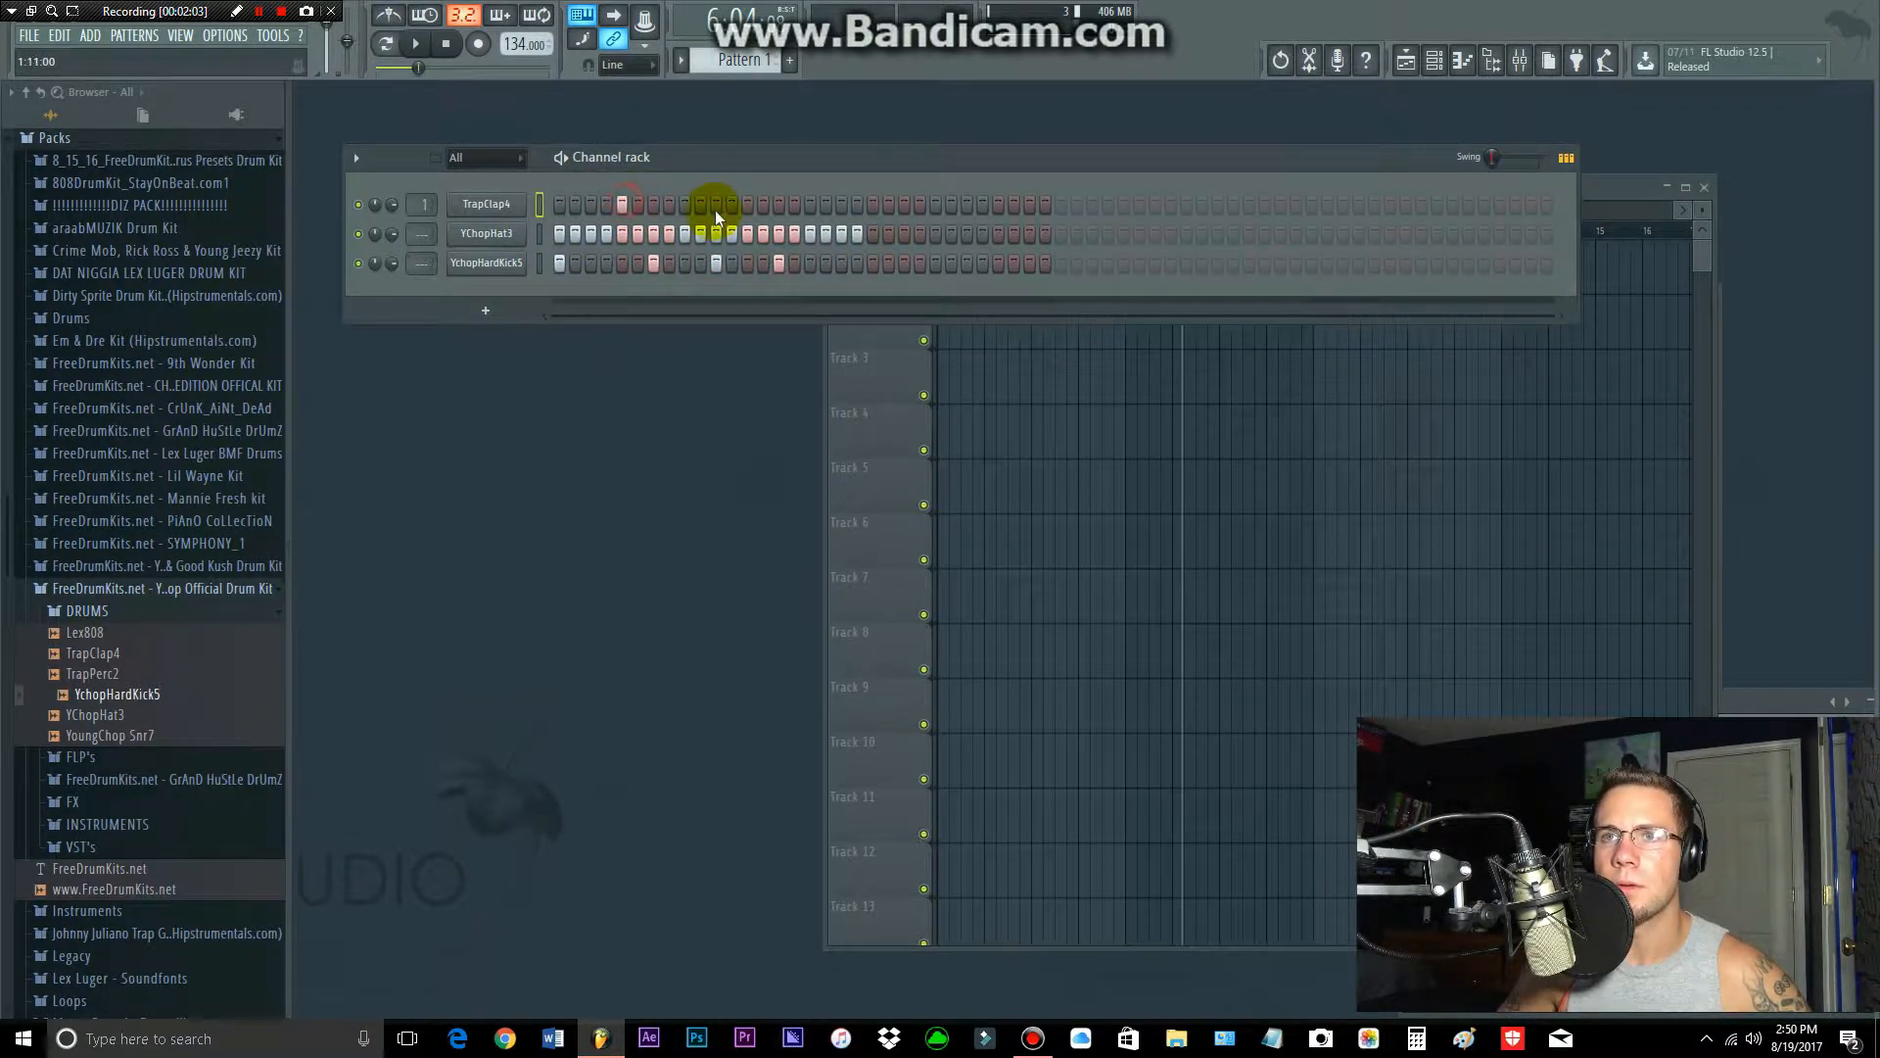
pyautogui.click(747, 204)
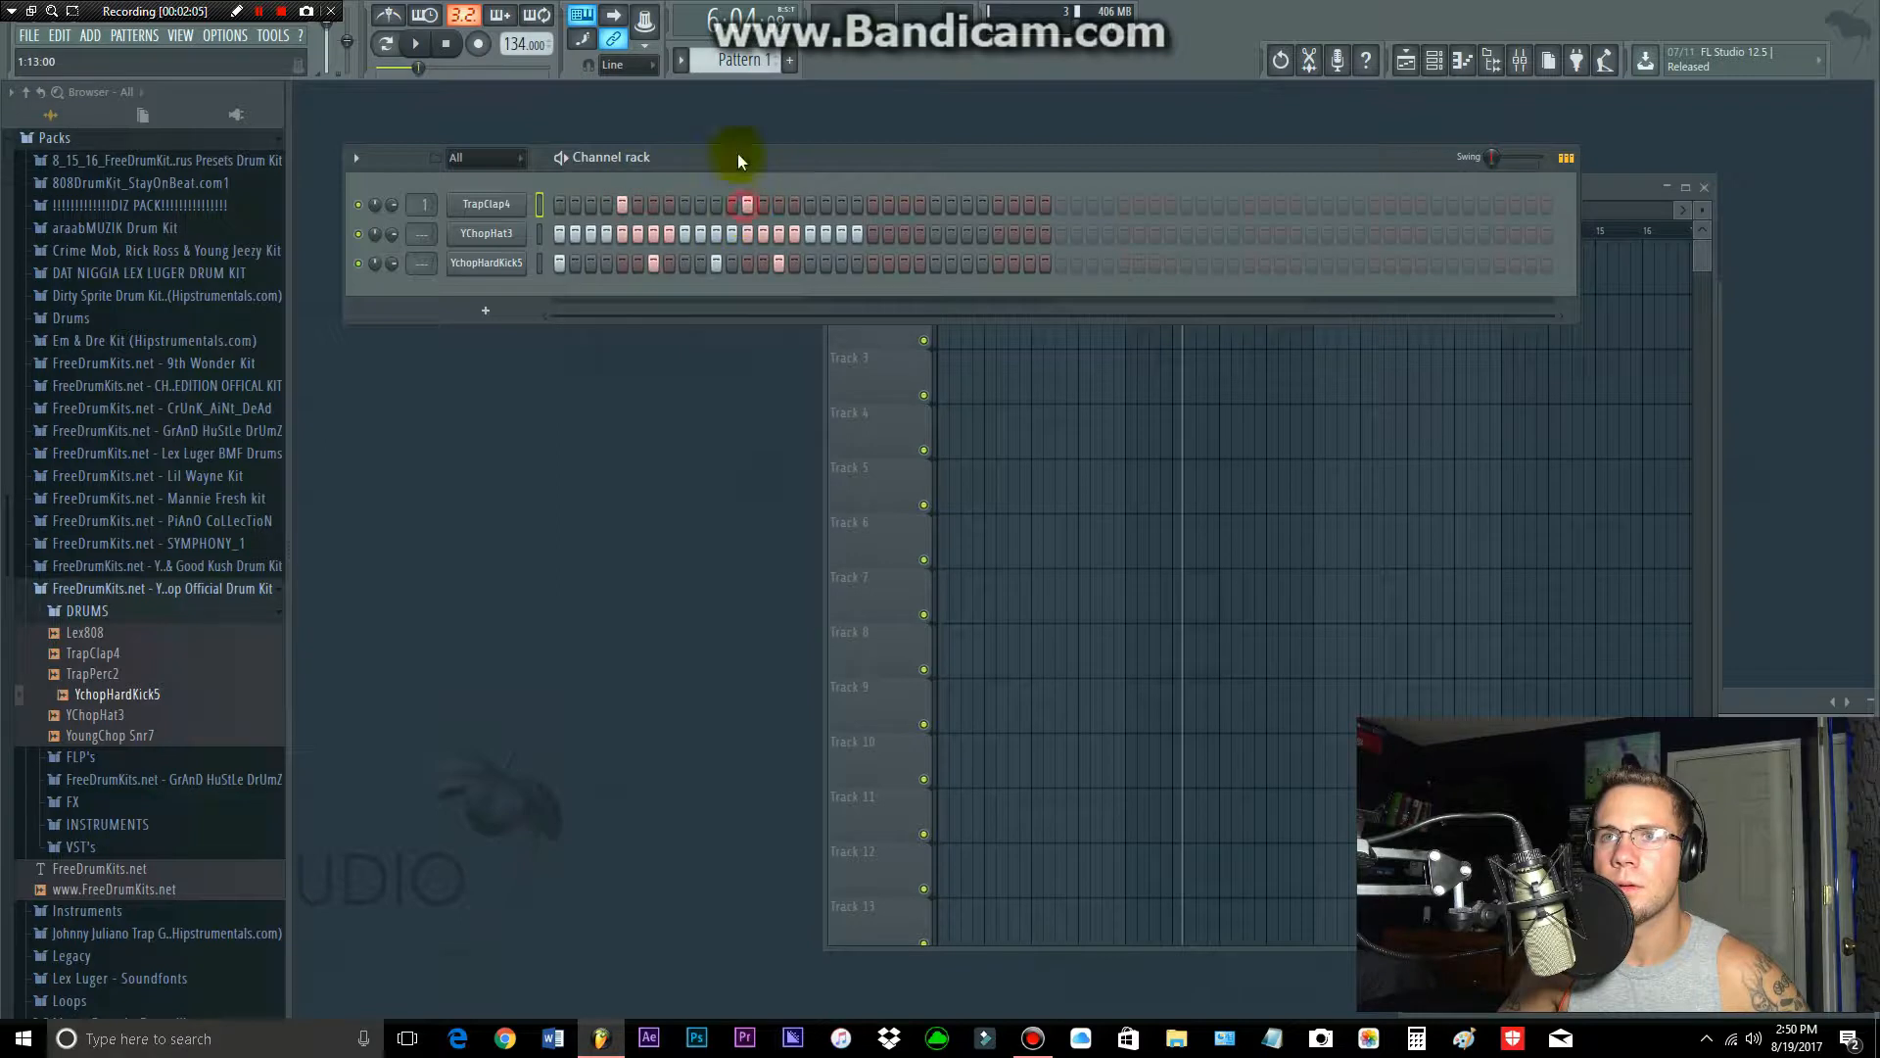
# Step: Set the tempo to 77 BPM, restretching all channels, and play back the drum pattern
pyautogui.moveTo(526, 44); pyautogui.dragTo(526, 117)
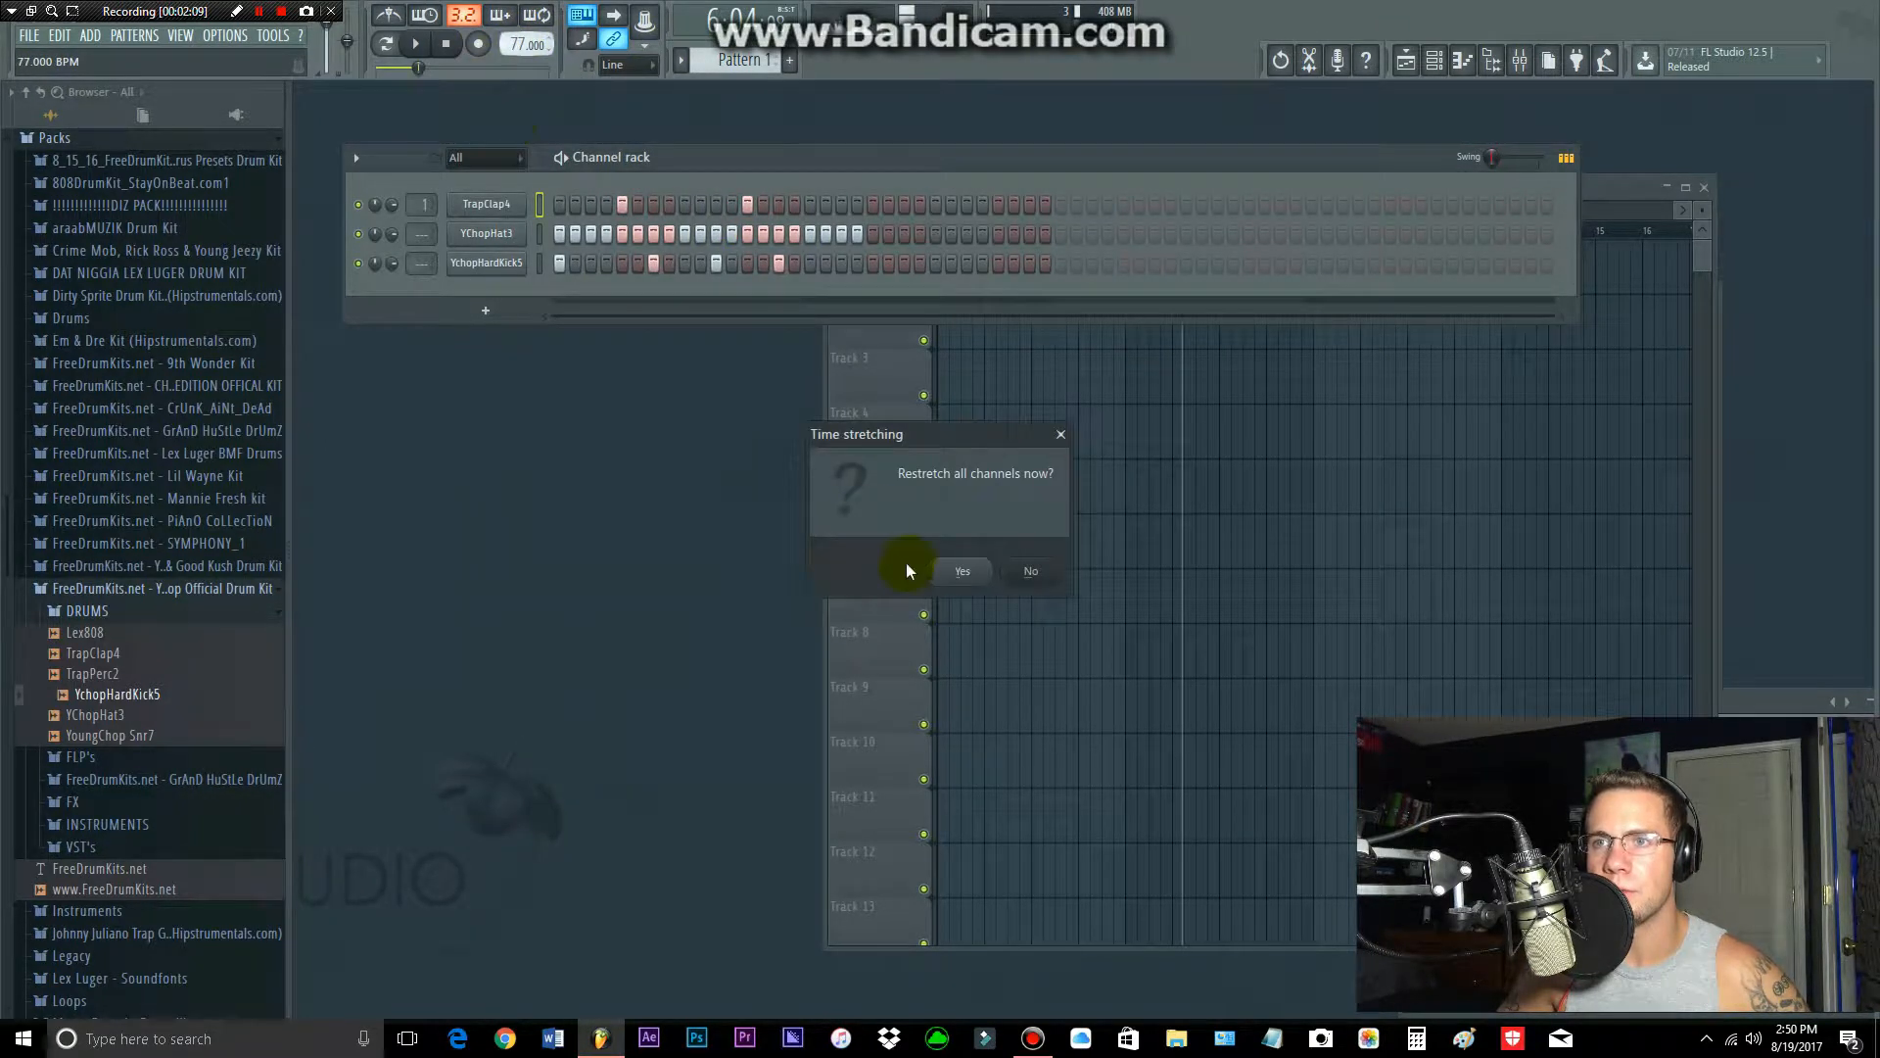
pyautogui.click(964, 570)
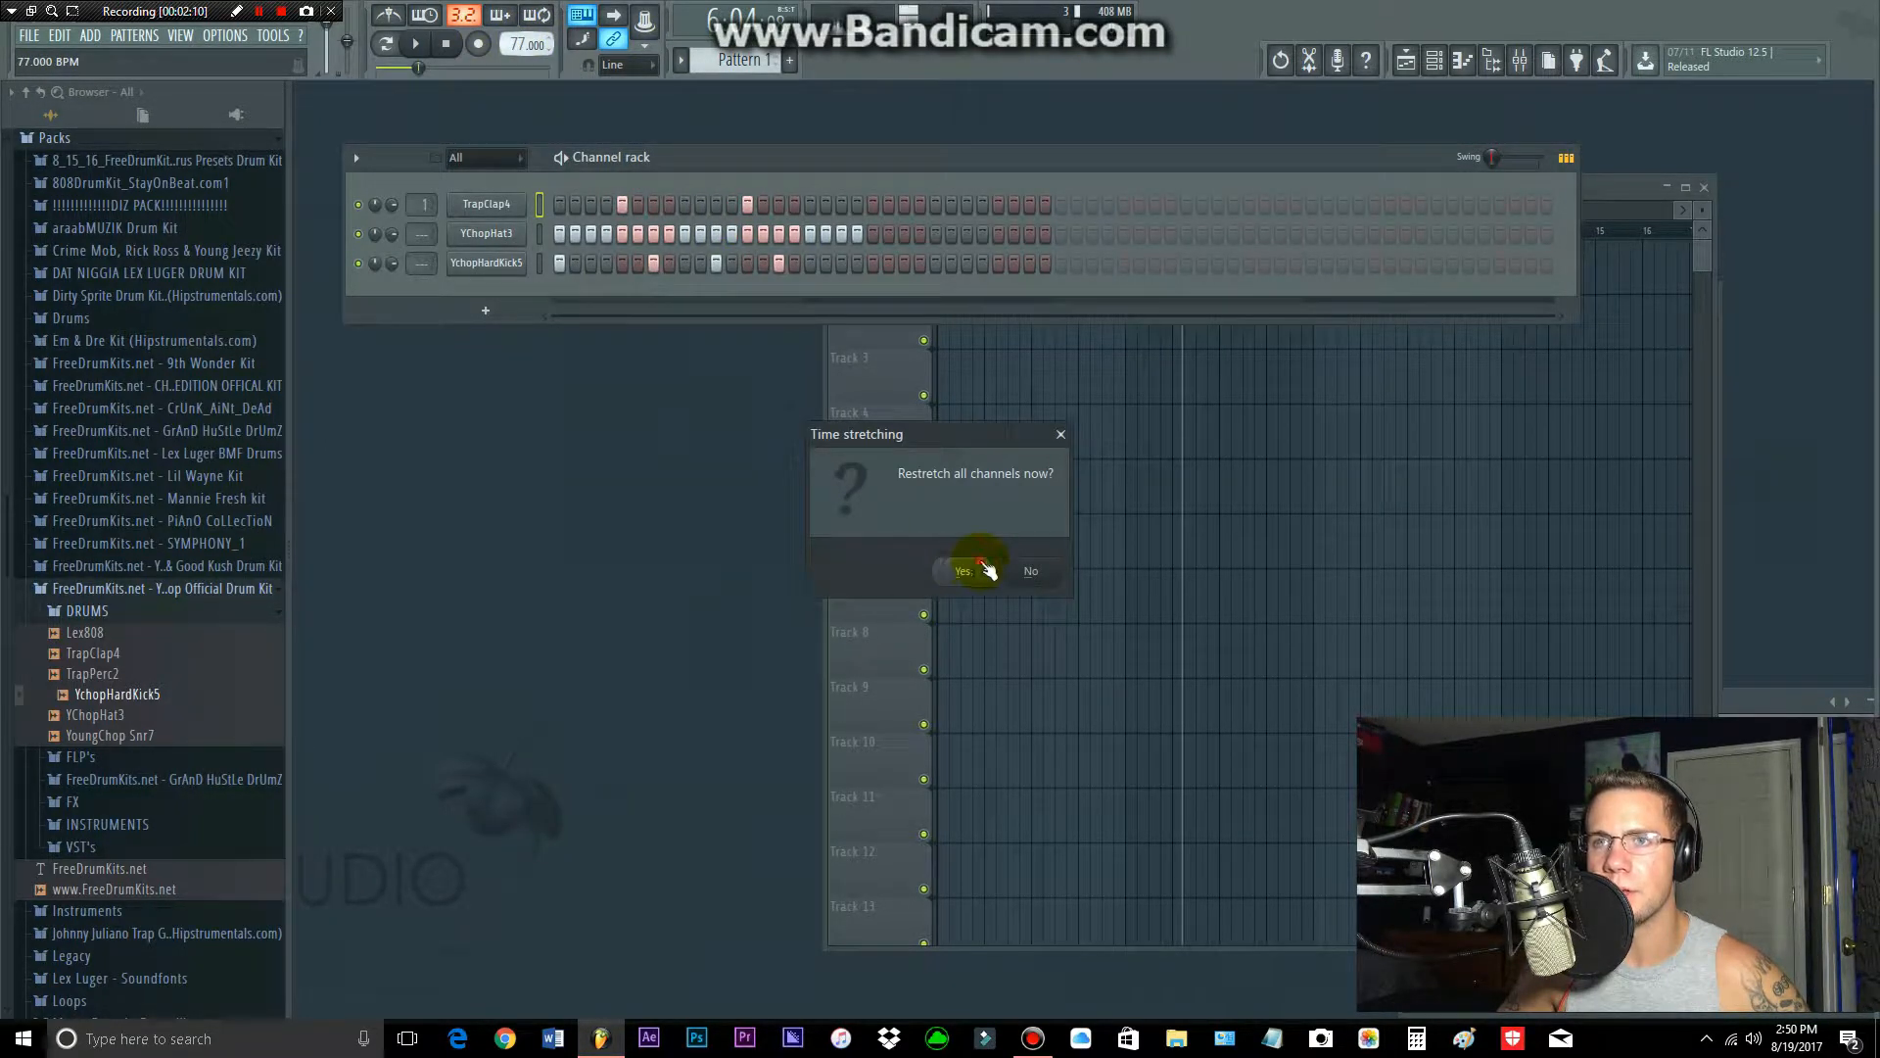
pyautogui.click(418, 49)
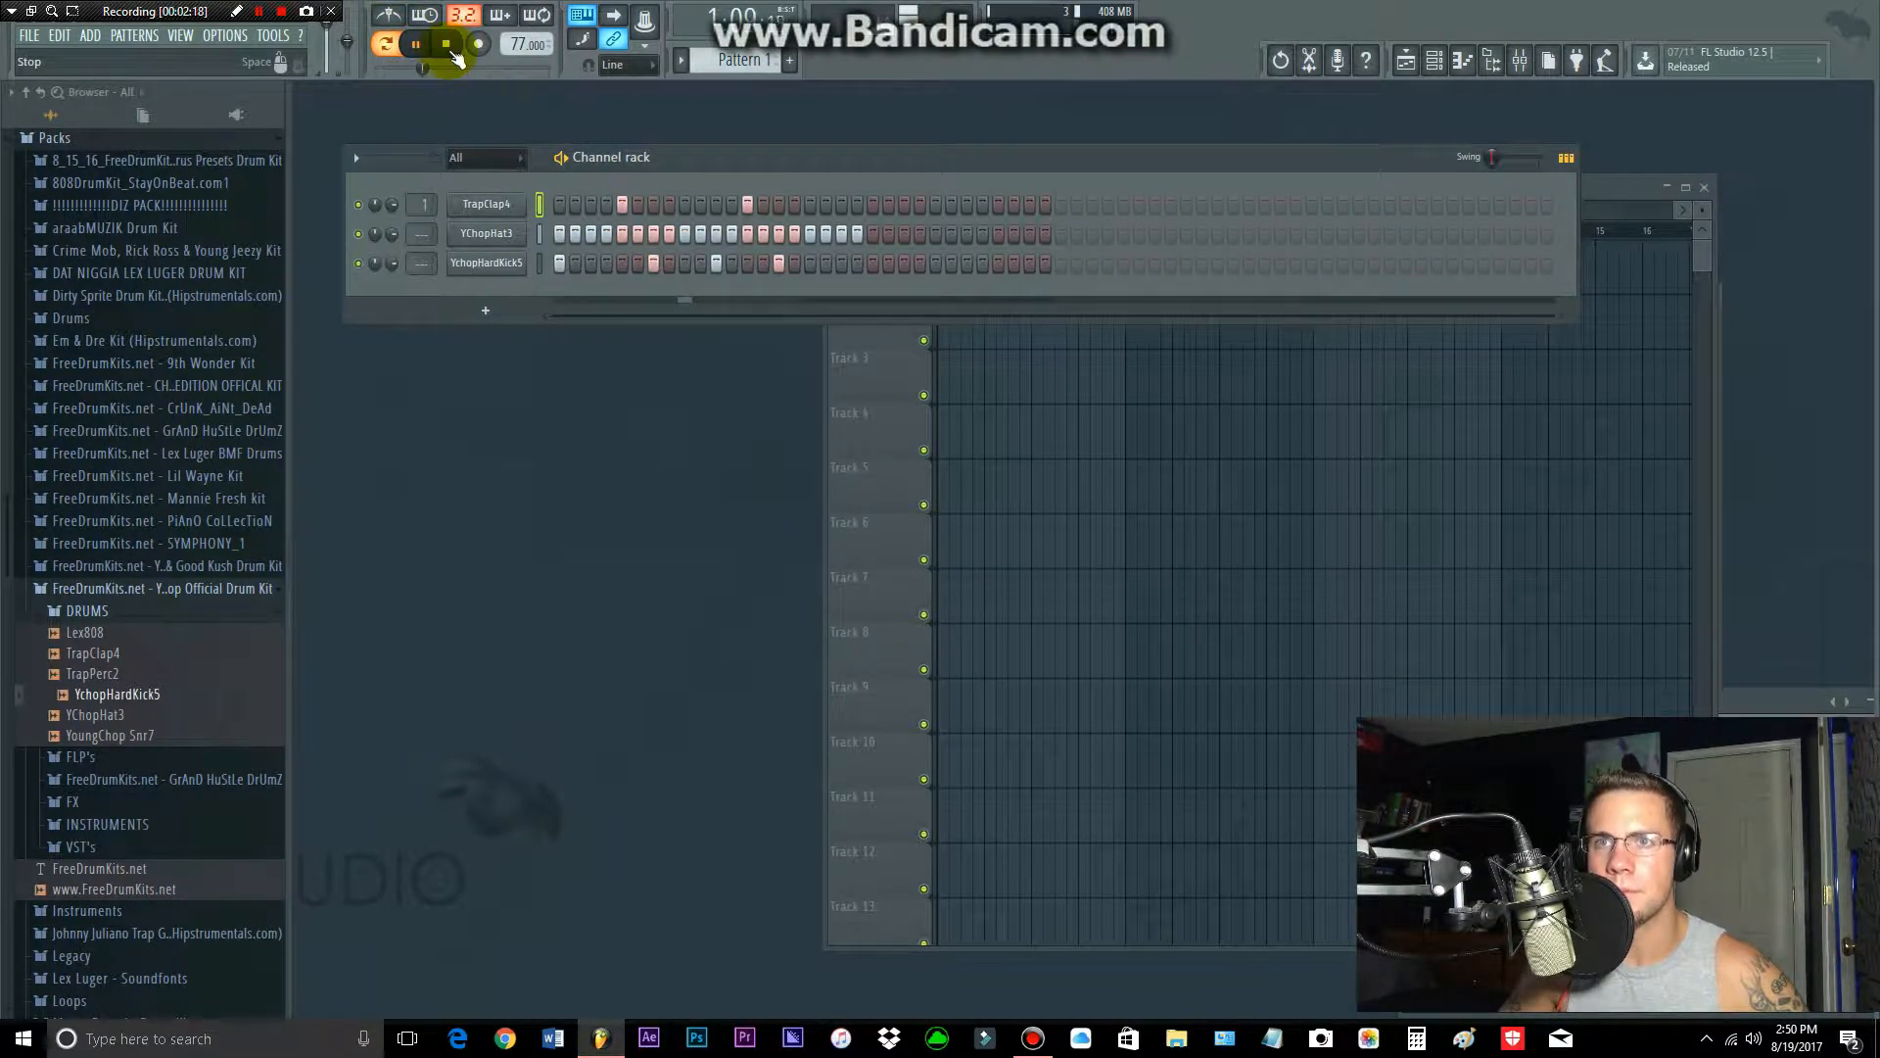
pyautogui.click(456, 51)
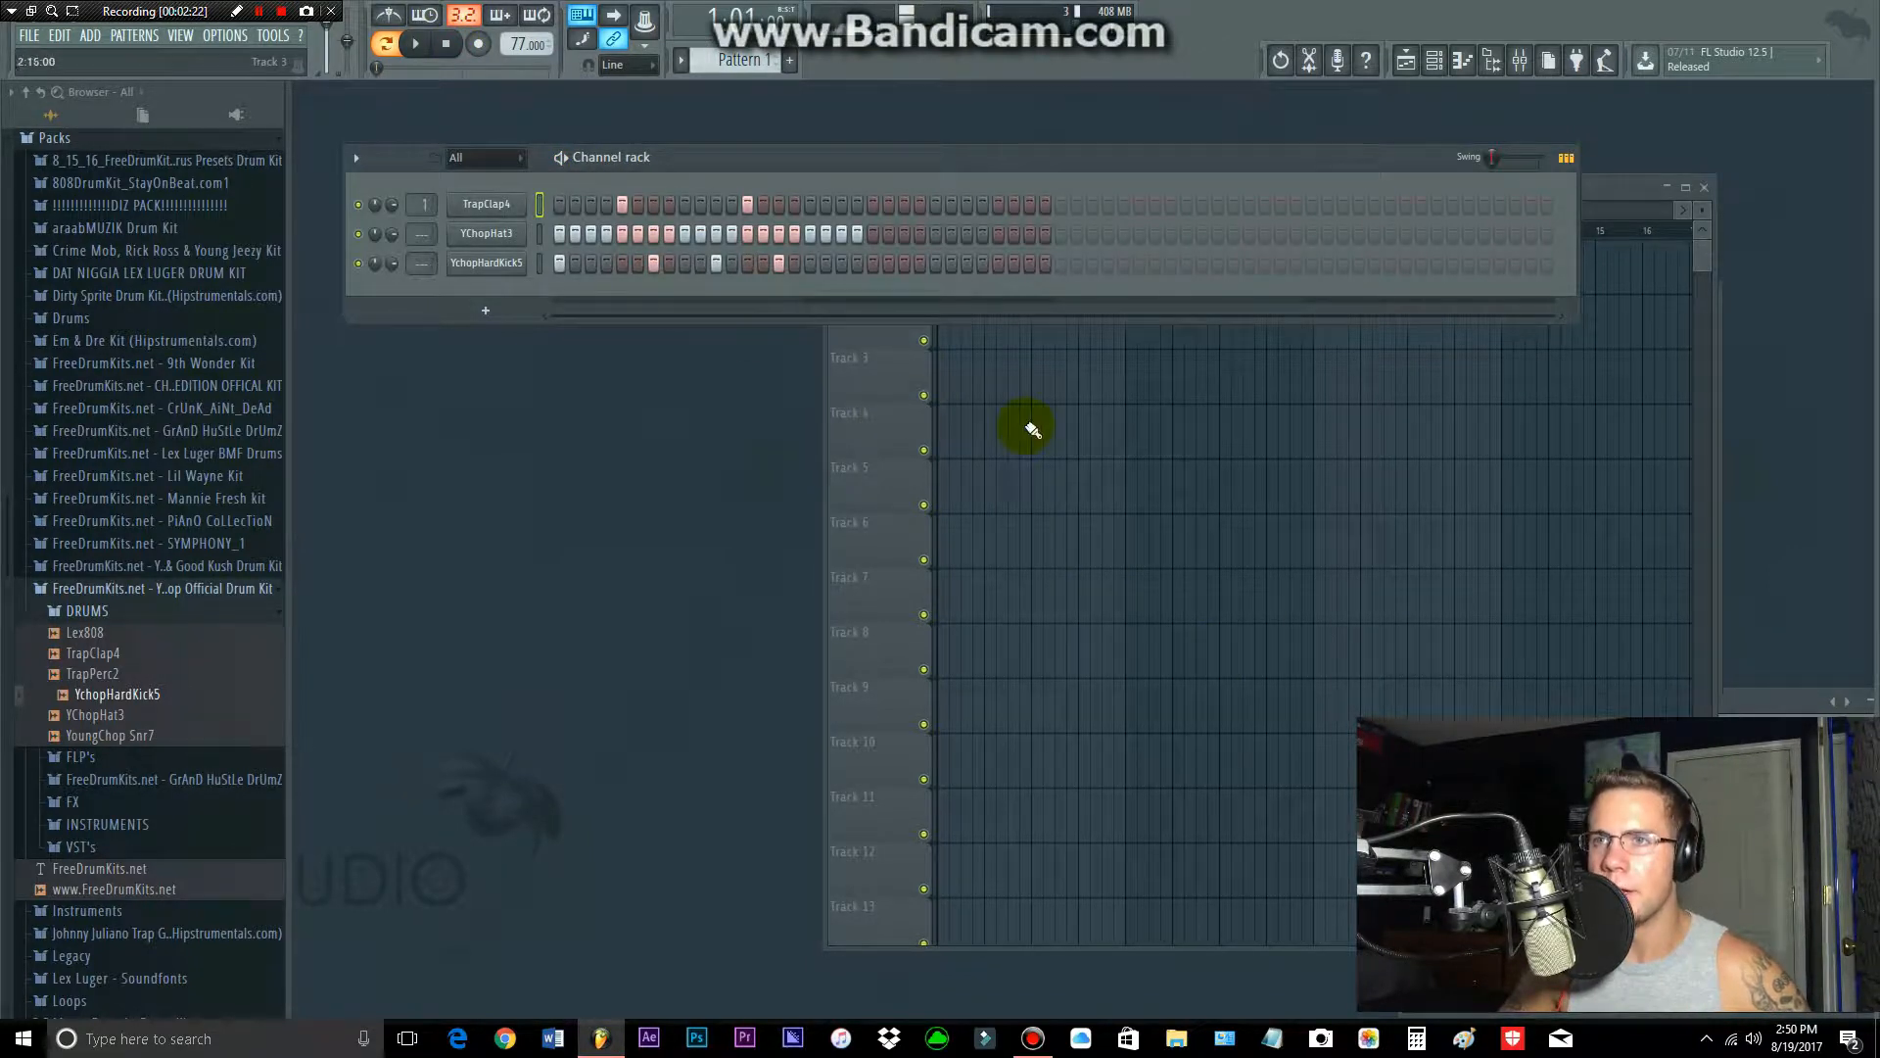
# Step: Place a Pattern 1 clip at the start of Track 1 in the playlist with the Draw tool
pyautogui.click(1581, 186)
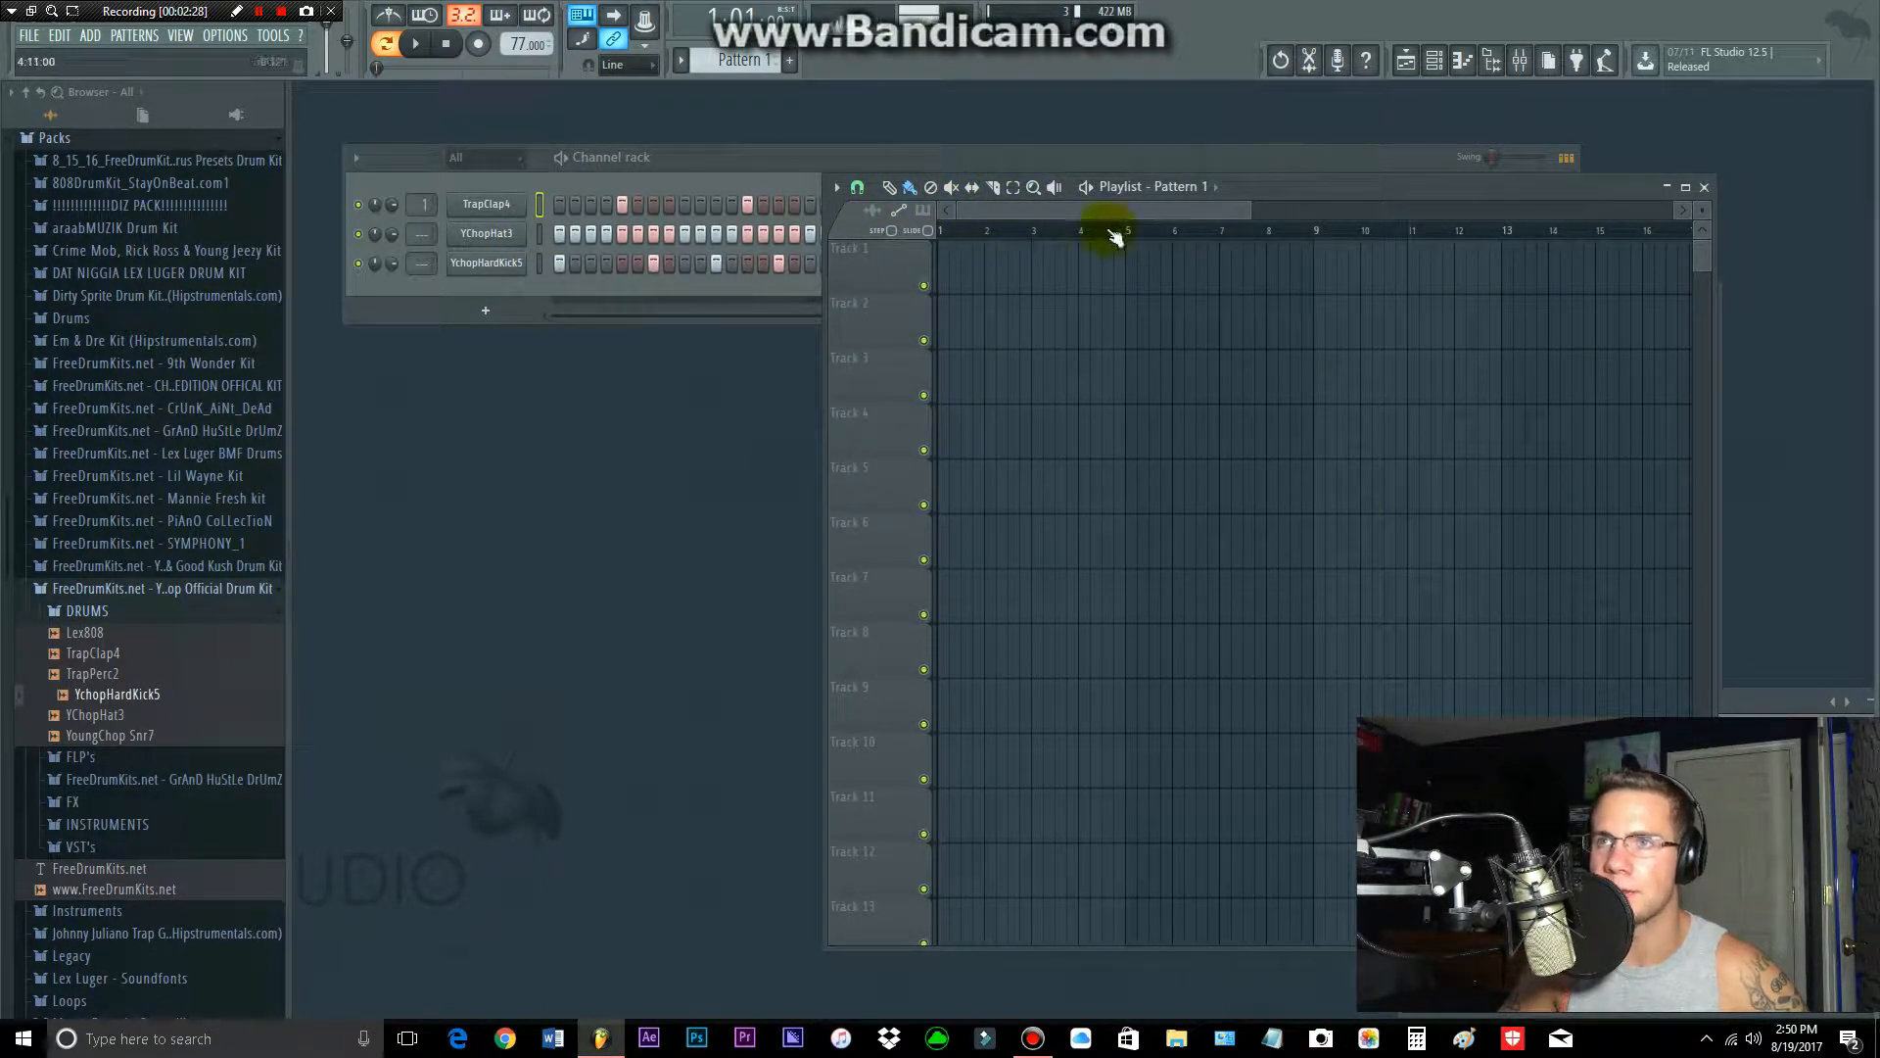
pyautogui.click(910, 186)
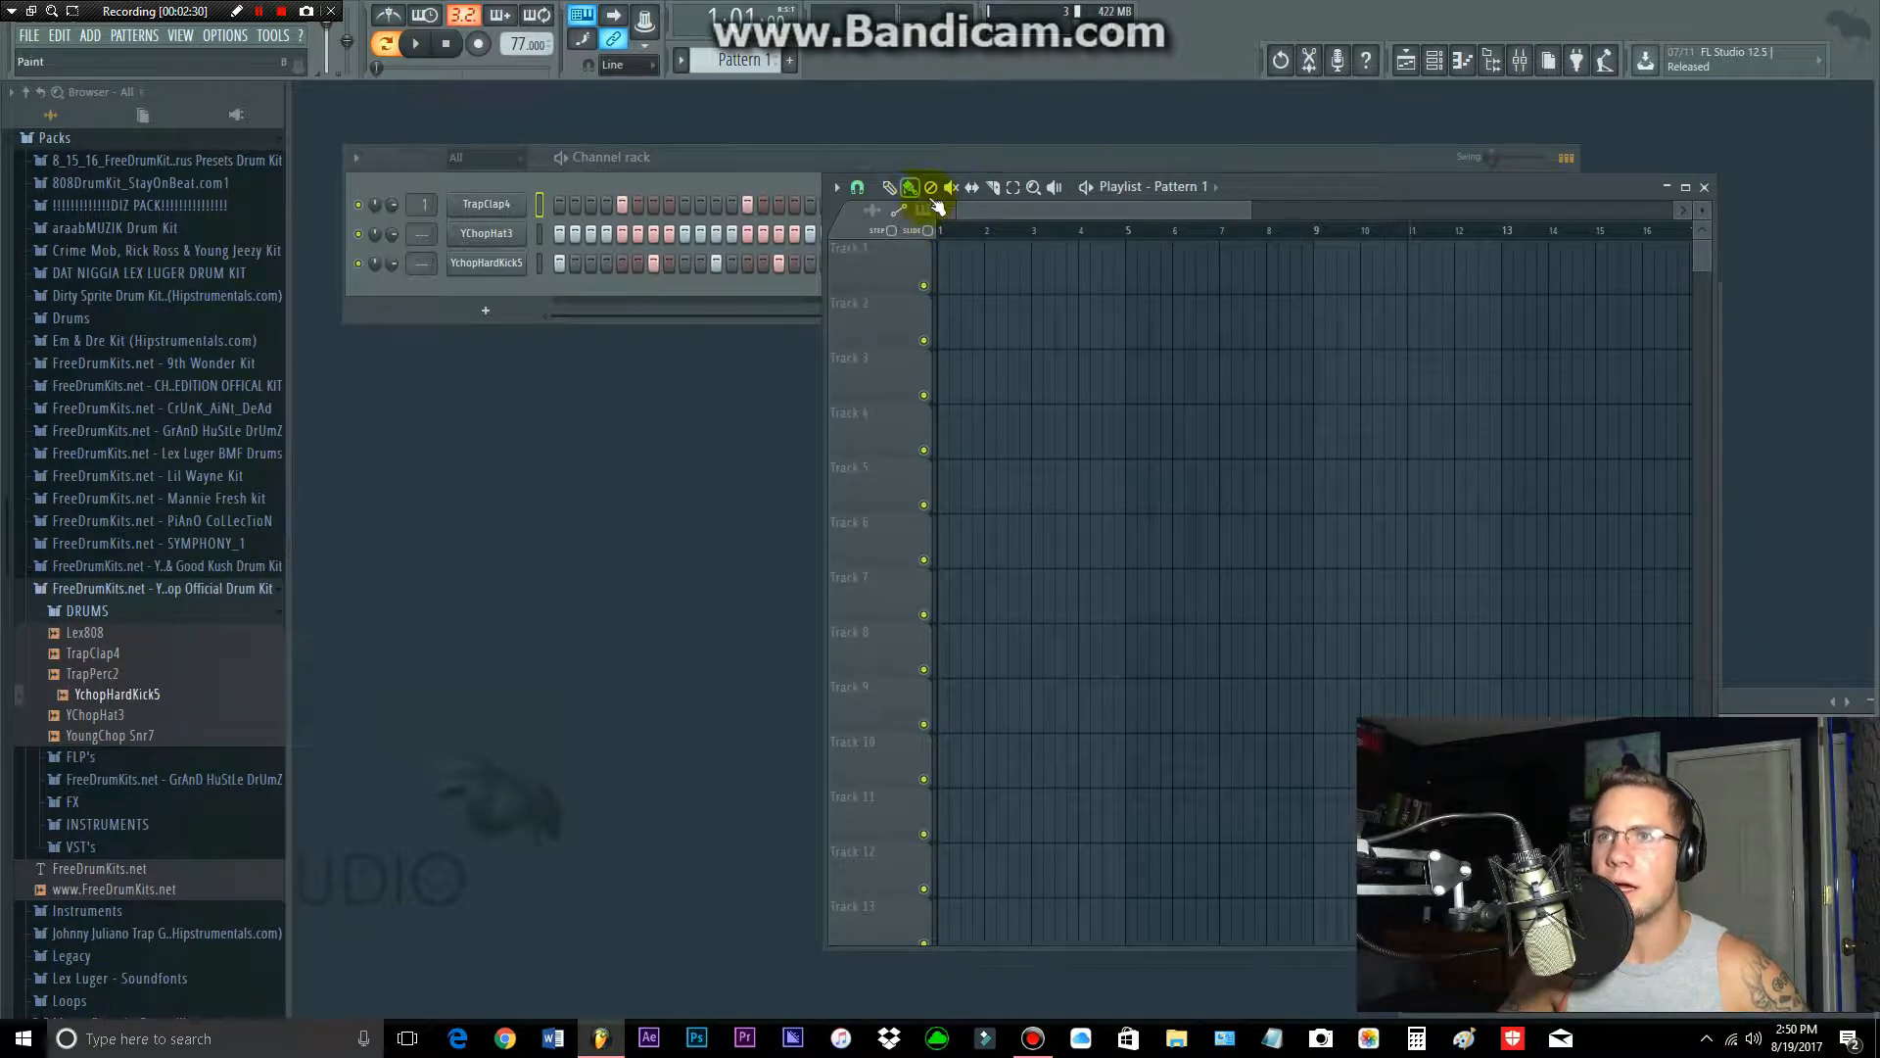
pyautogui.click(910, 186)
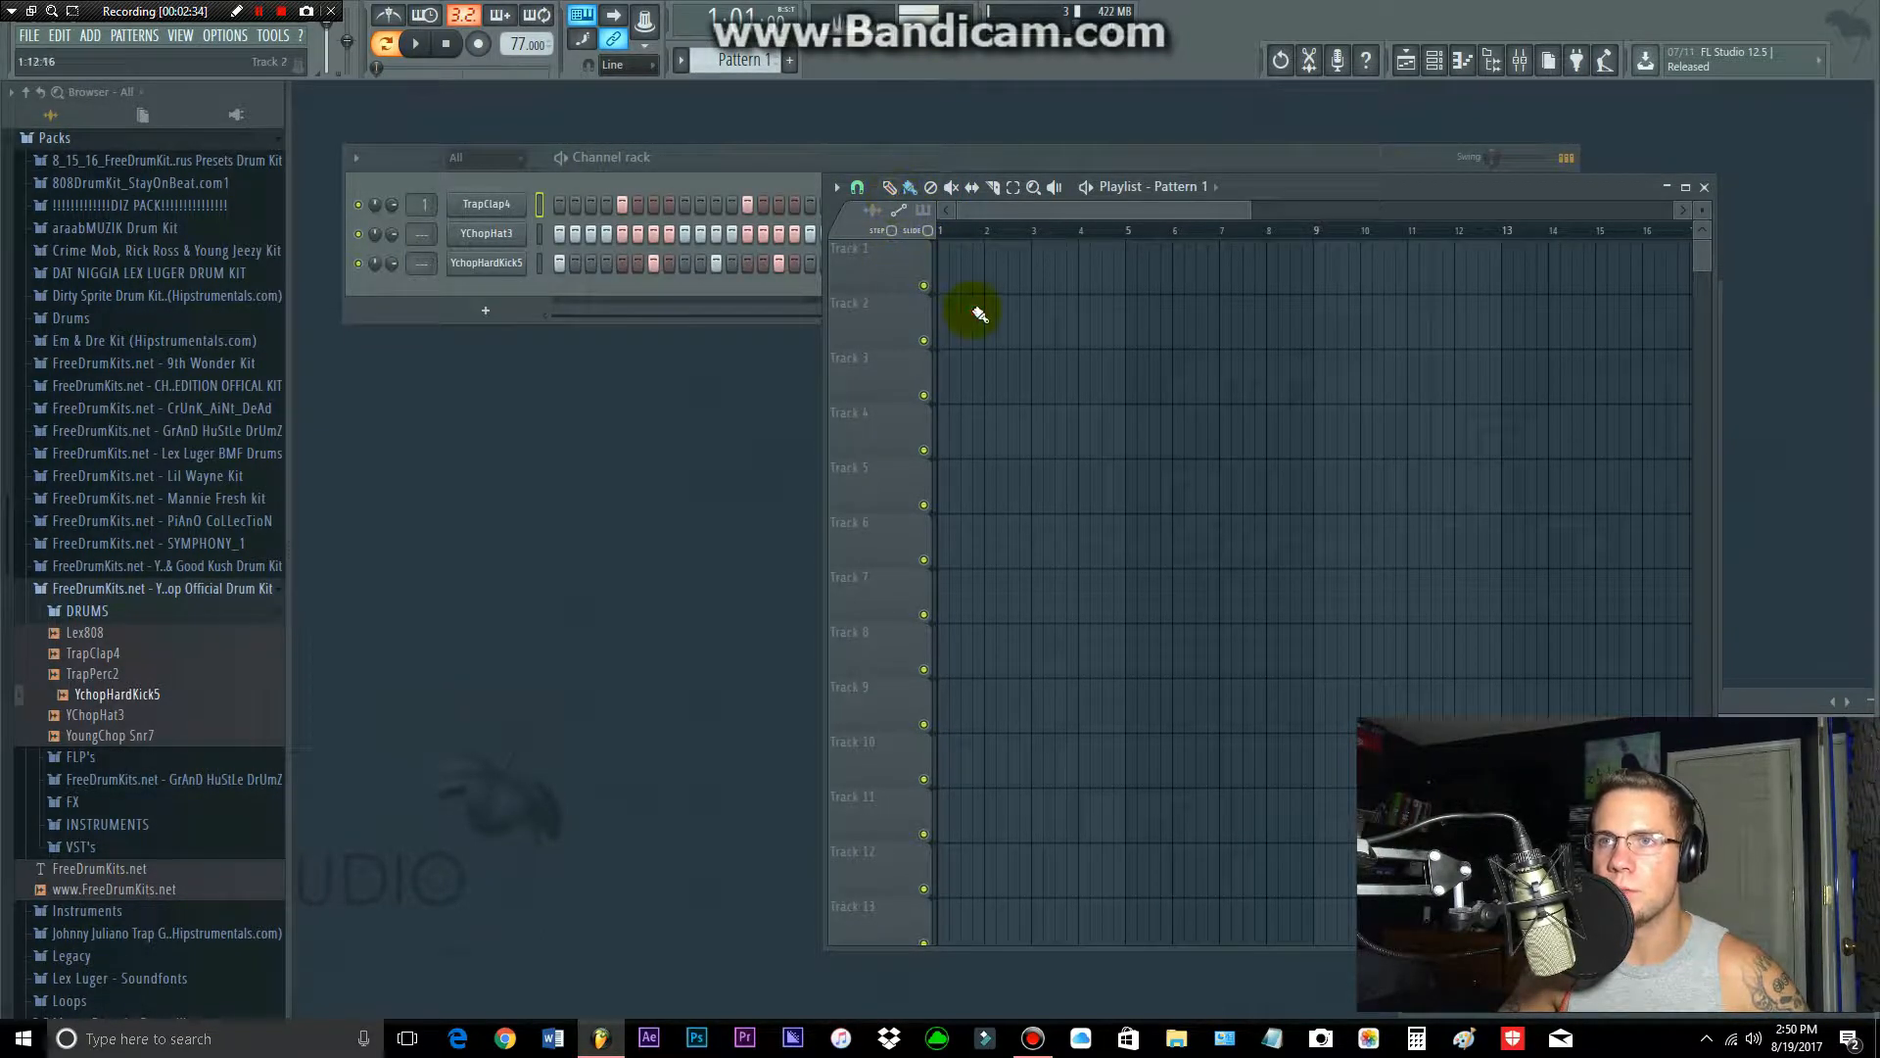
pyautogui.click(975, 310)
pyautogui.rightClick(993, 323)
pyautogui.click(889, 187)
pyautogui.click(945, 273)
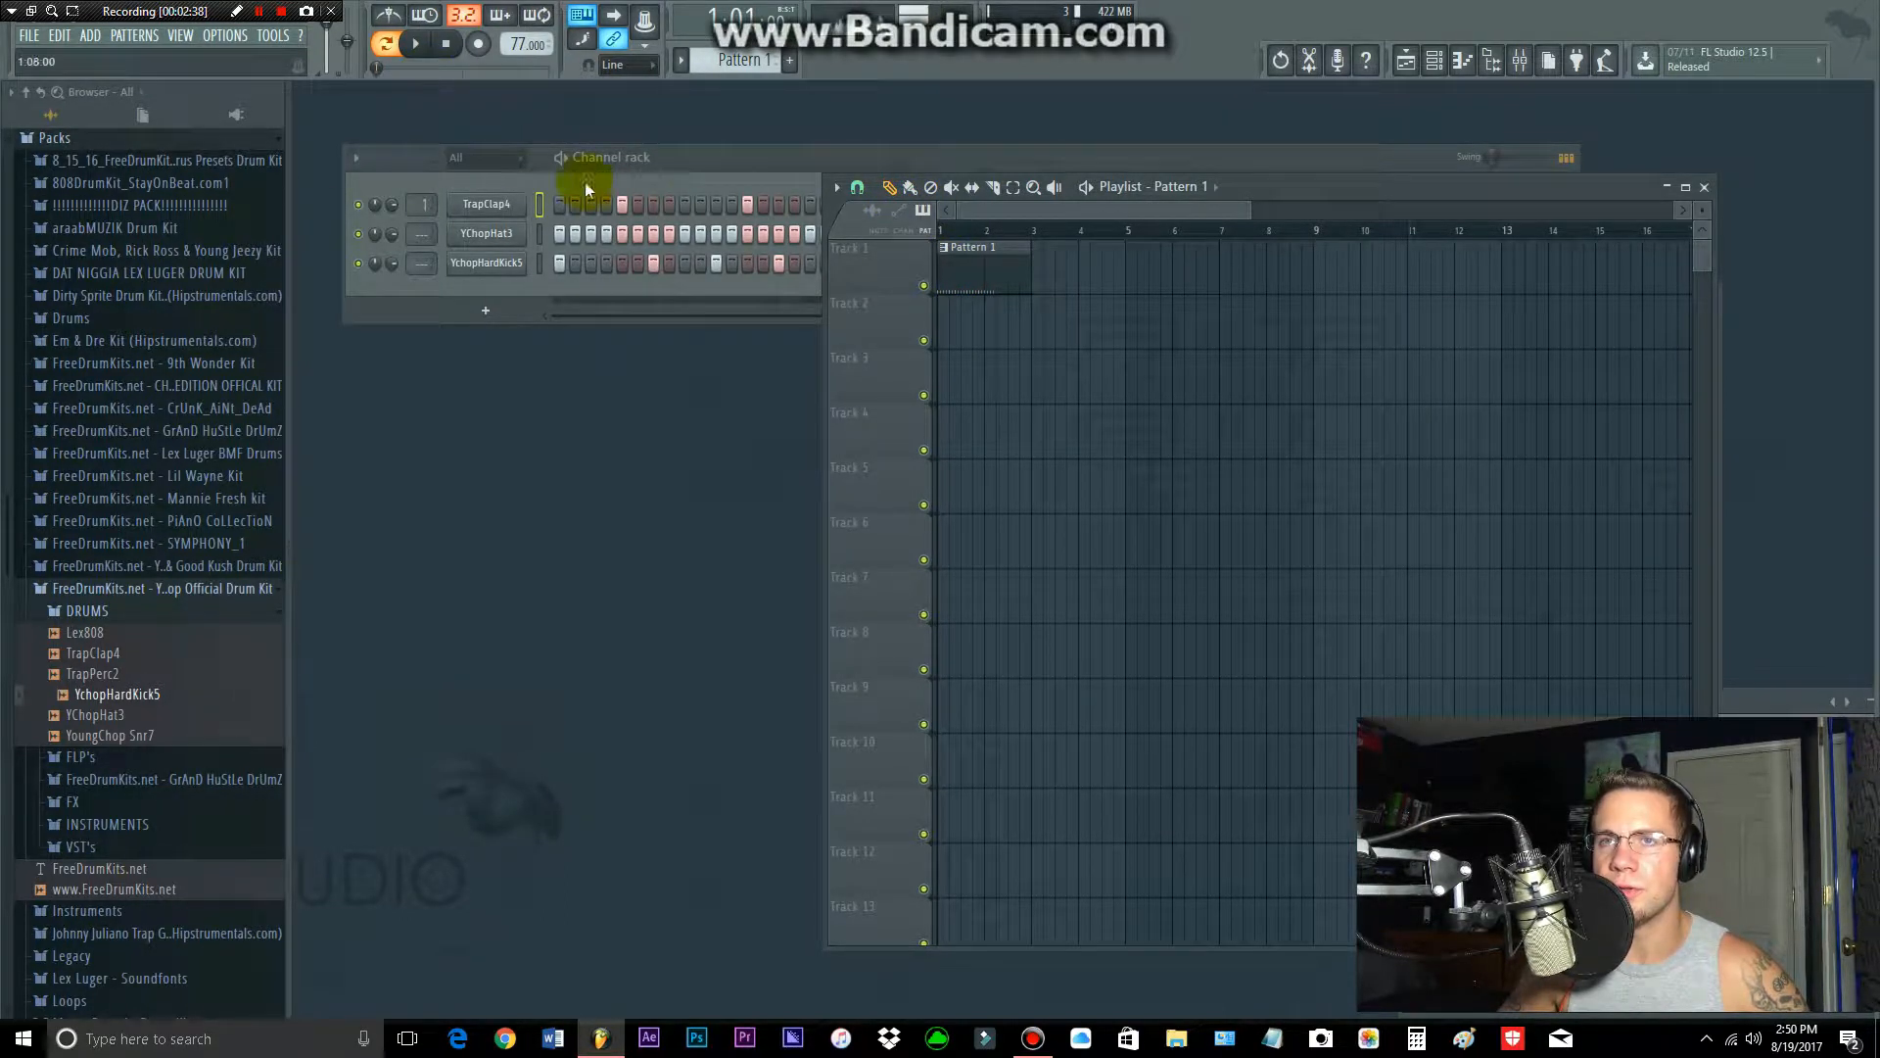
# Step: Set the playlist's snap to Beat
pyautogui.click(858, 187)
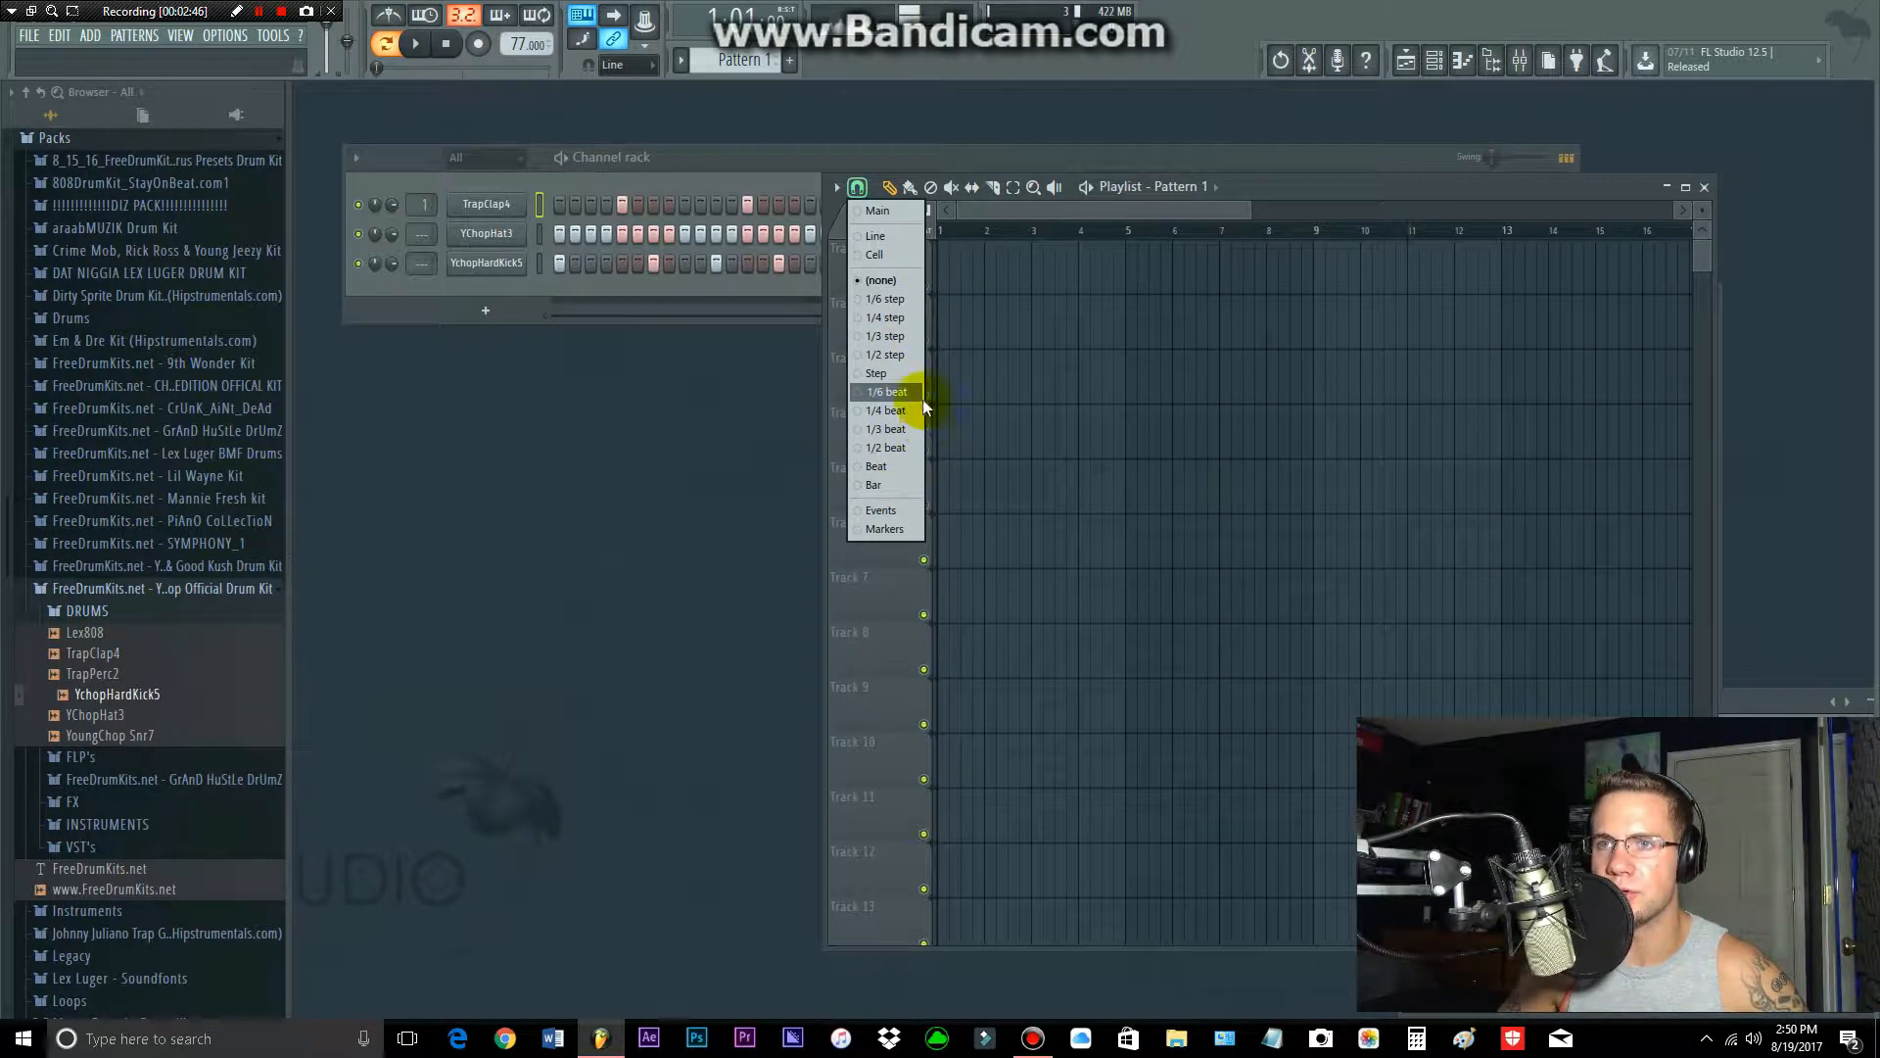
pyautogui.click(895, 466)
pyautogui.moveTo(1007, 313); pyautogui.dragTo(944, 285)
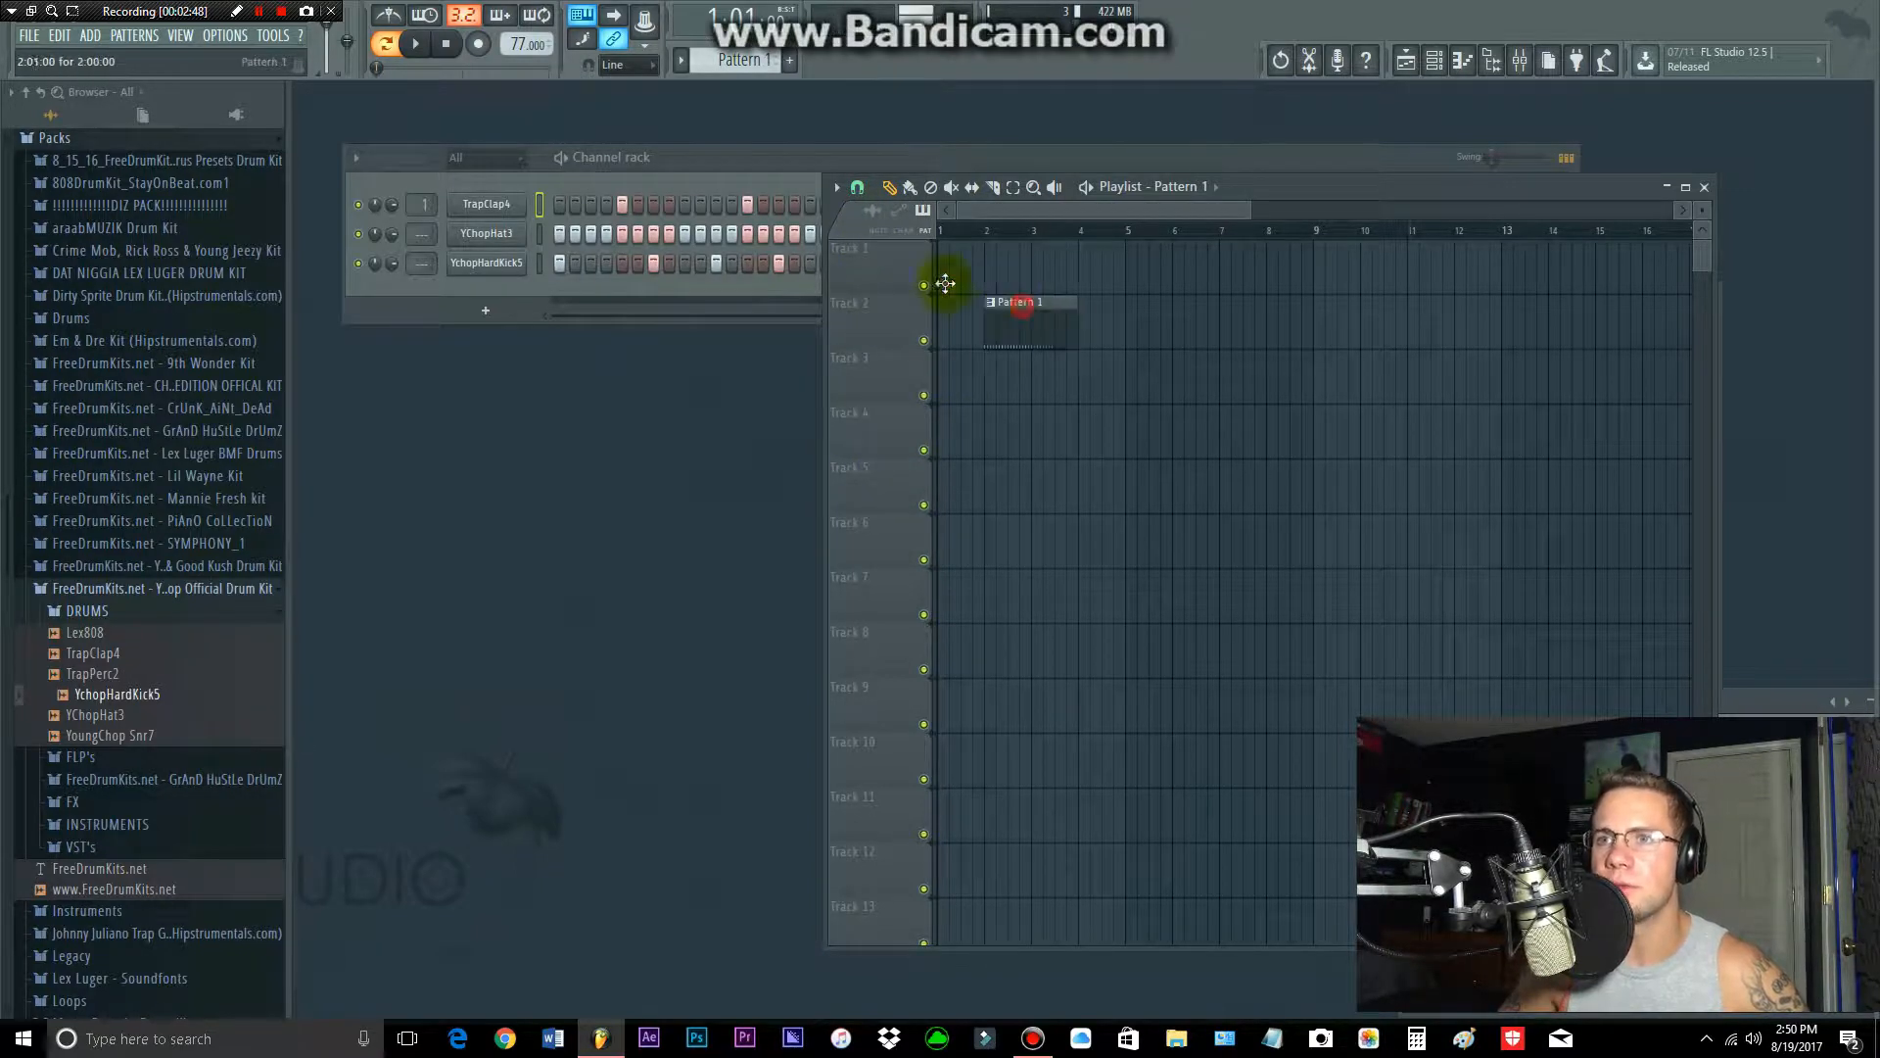
pyautogui.click(1037, 336)
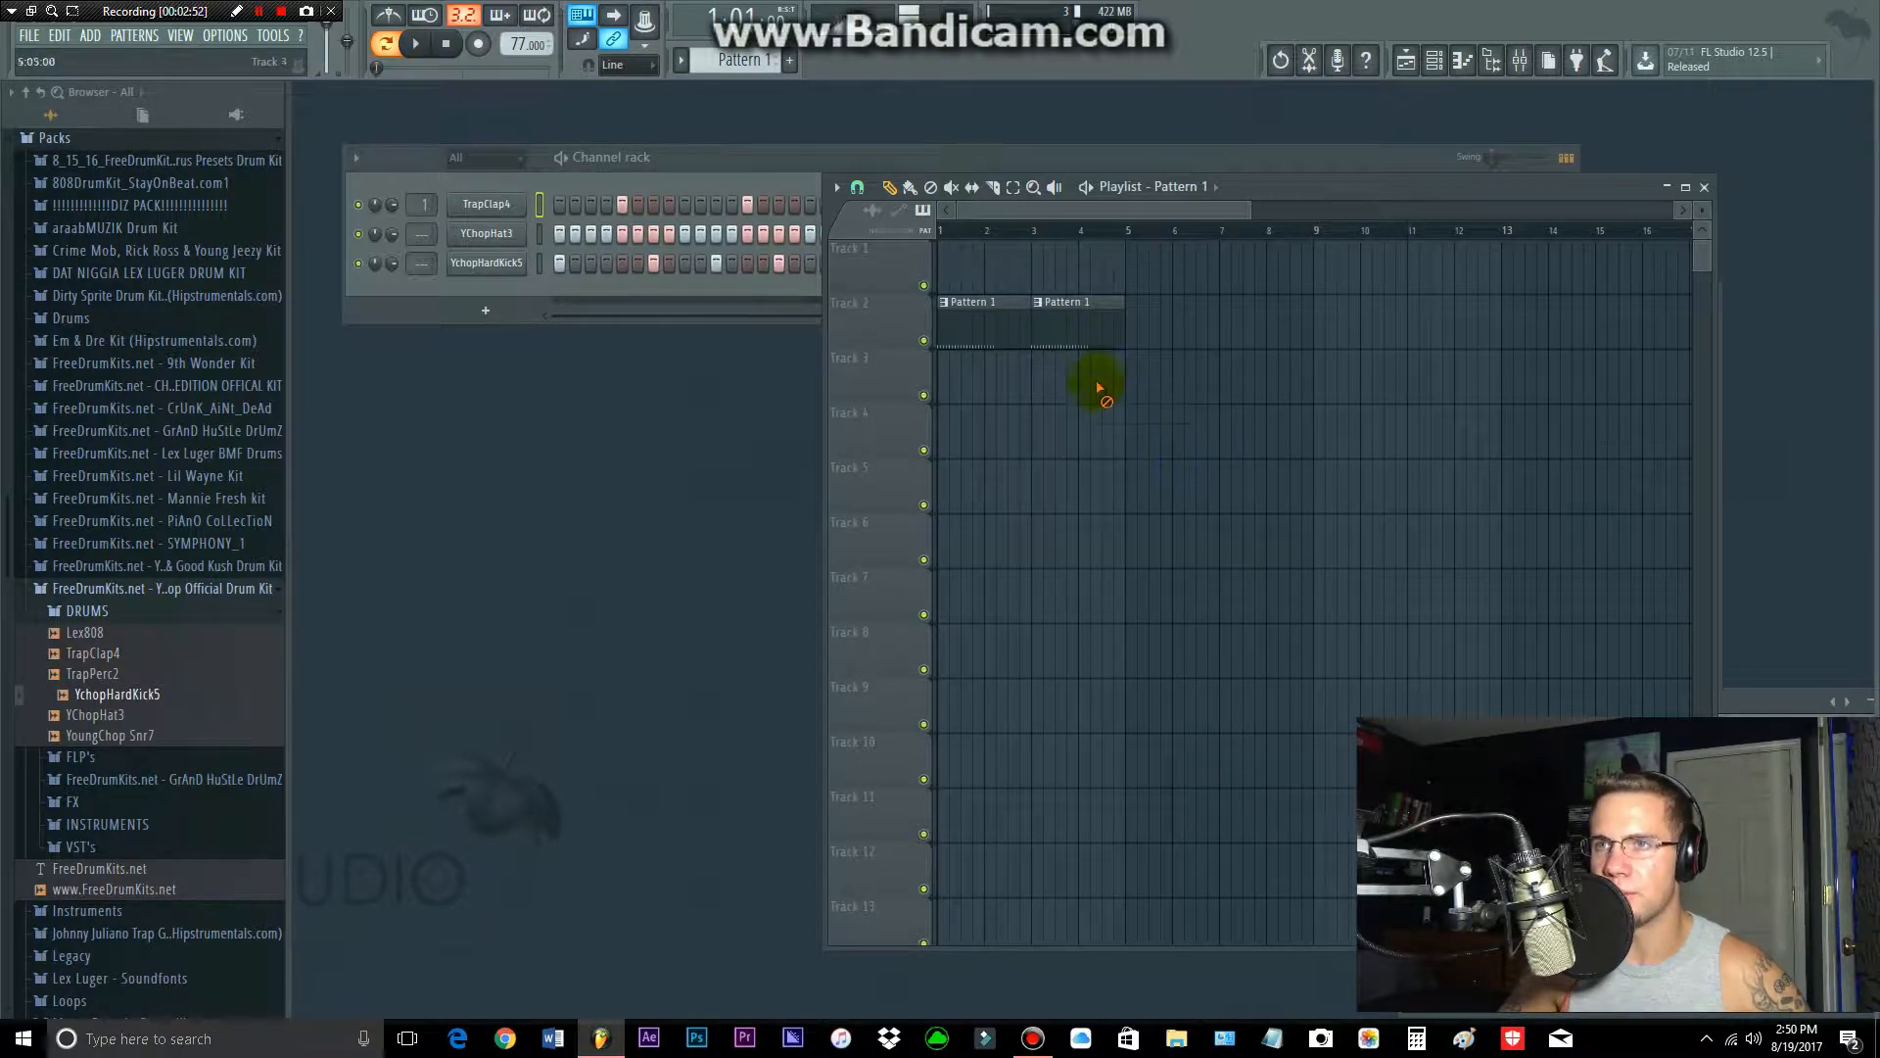
pyautogui.rightClick(1077, 333)
pyautogui.rightClick(1023, 327)
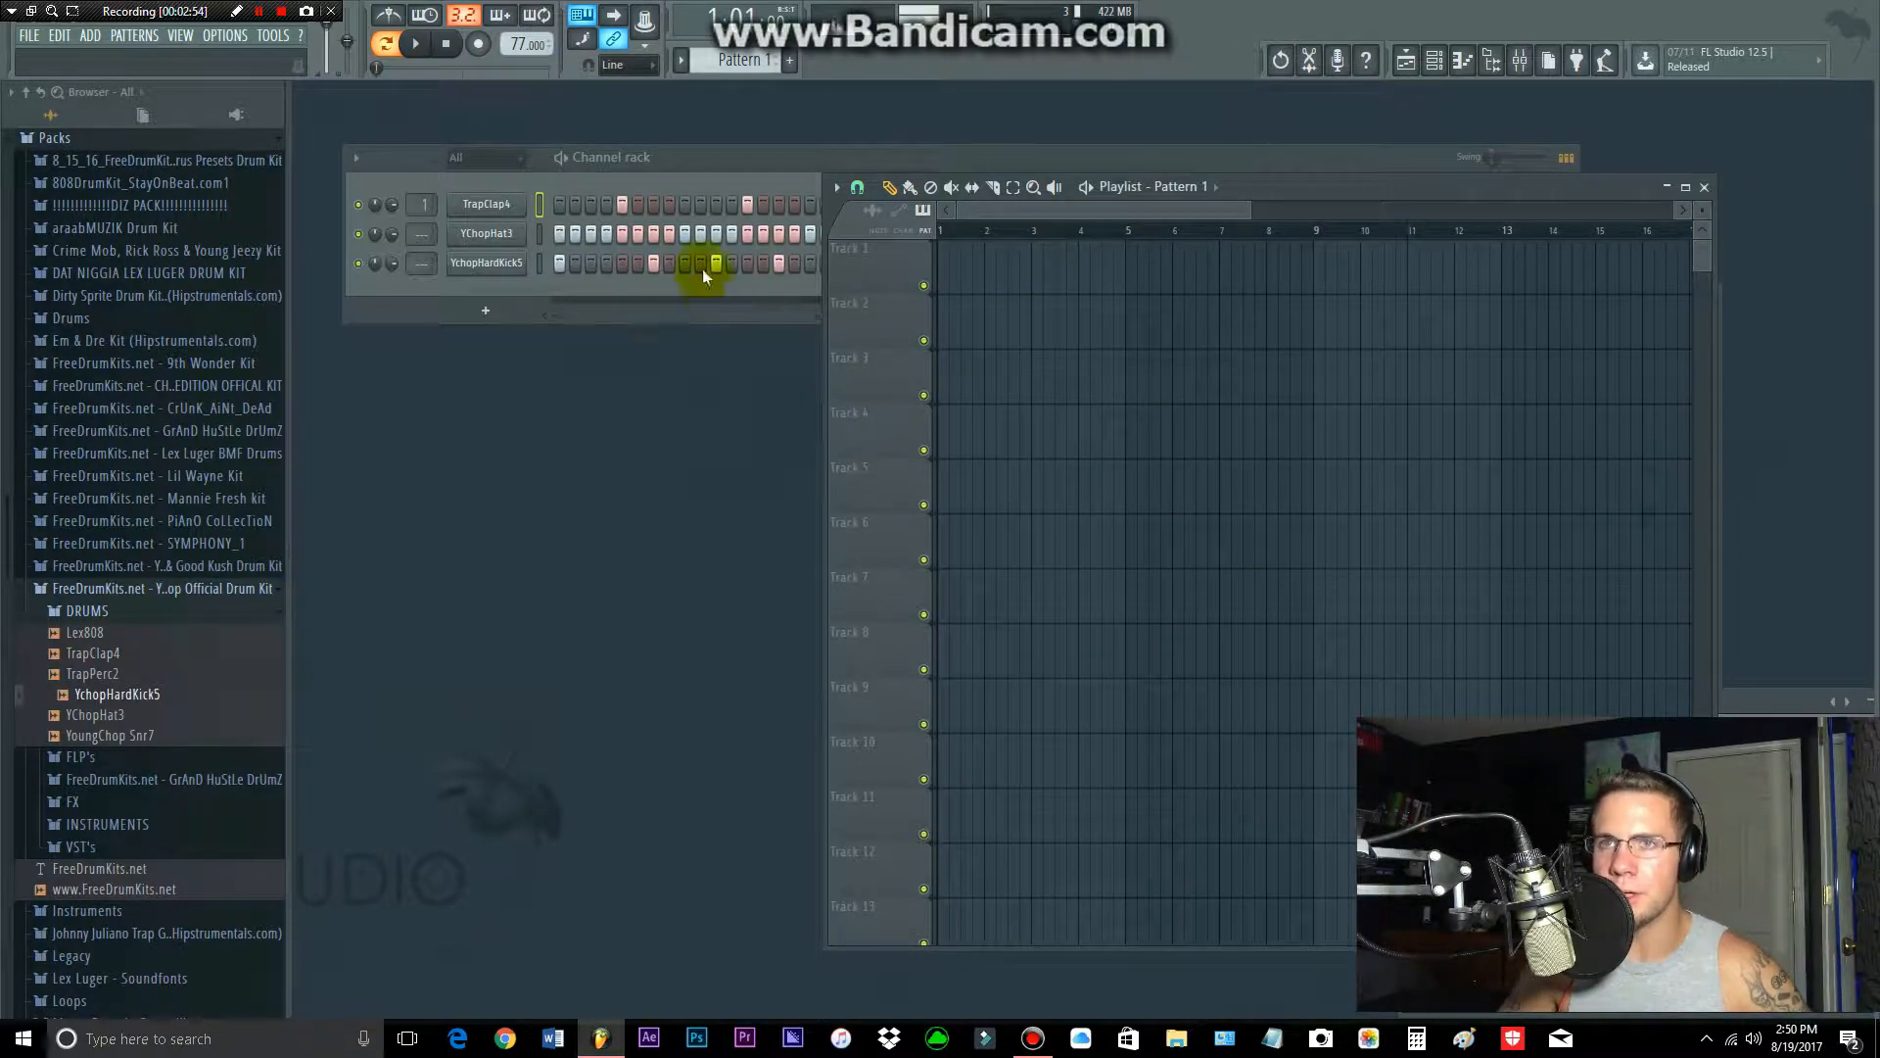
# Step: Place two consecutive Pattern 1 clips from the start of Track 3, shortening the YChopHat3 row to 16 steps
pyautogui.click(945, 289)
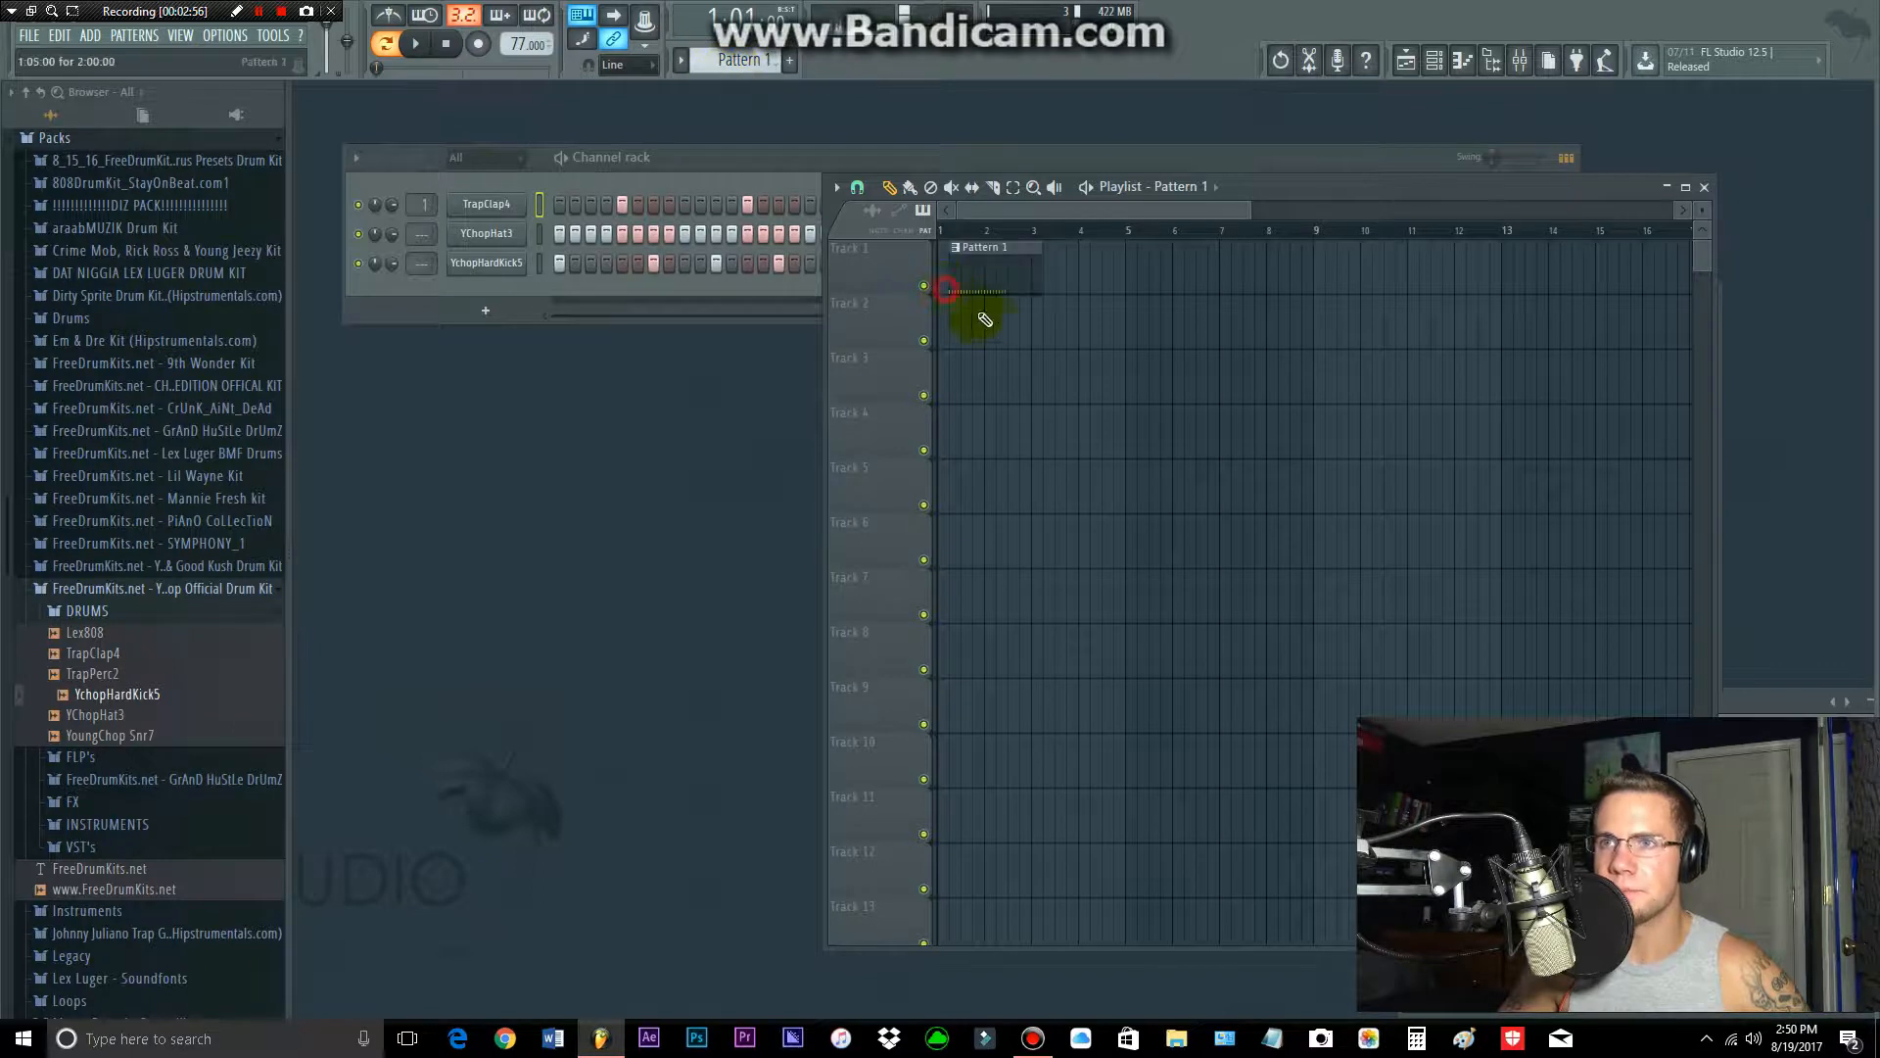
pyautogui.moveTo(999, 269); pyautogui.dragTo(977, 371)
pyautogui.click(806, 155)
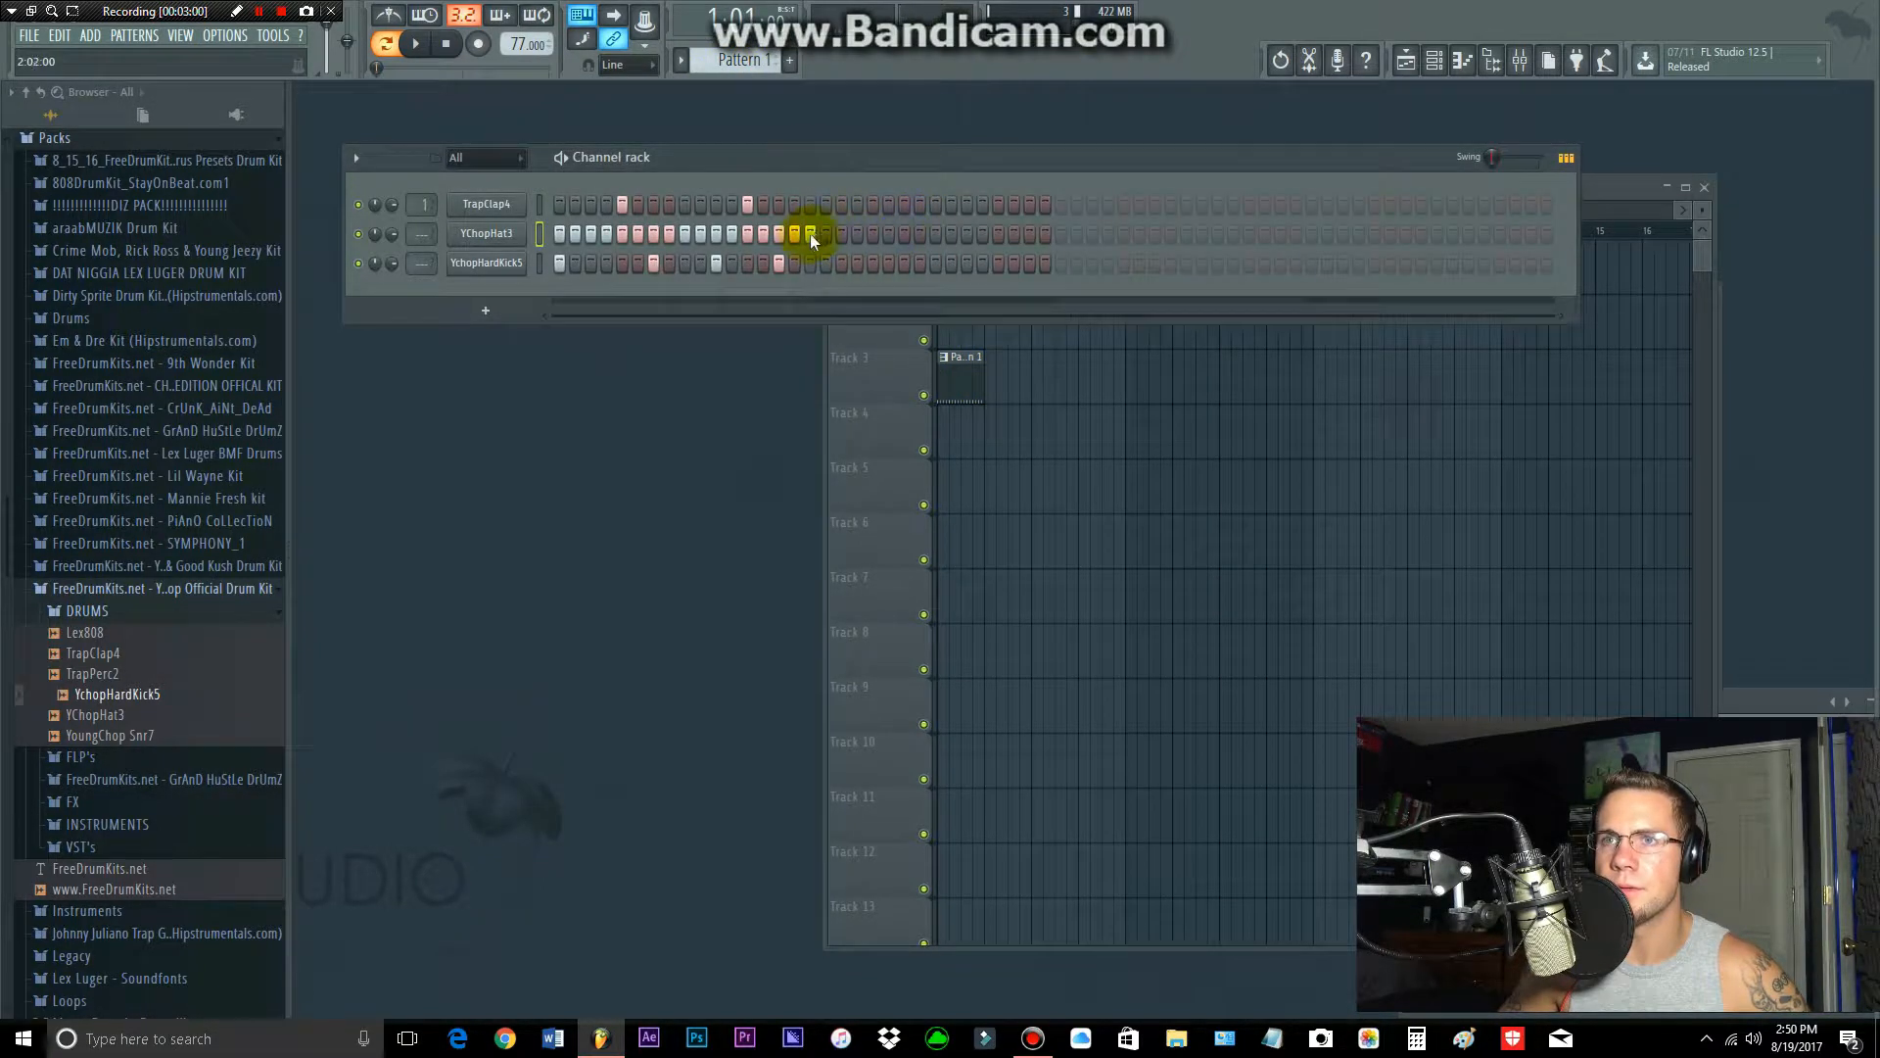
pyautogui.click(998, 395)
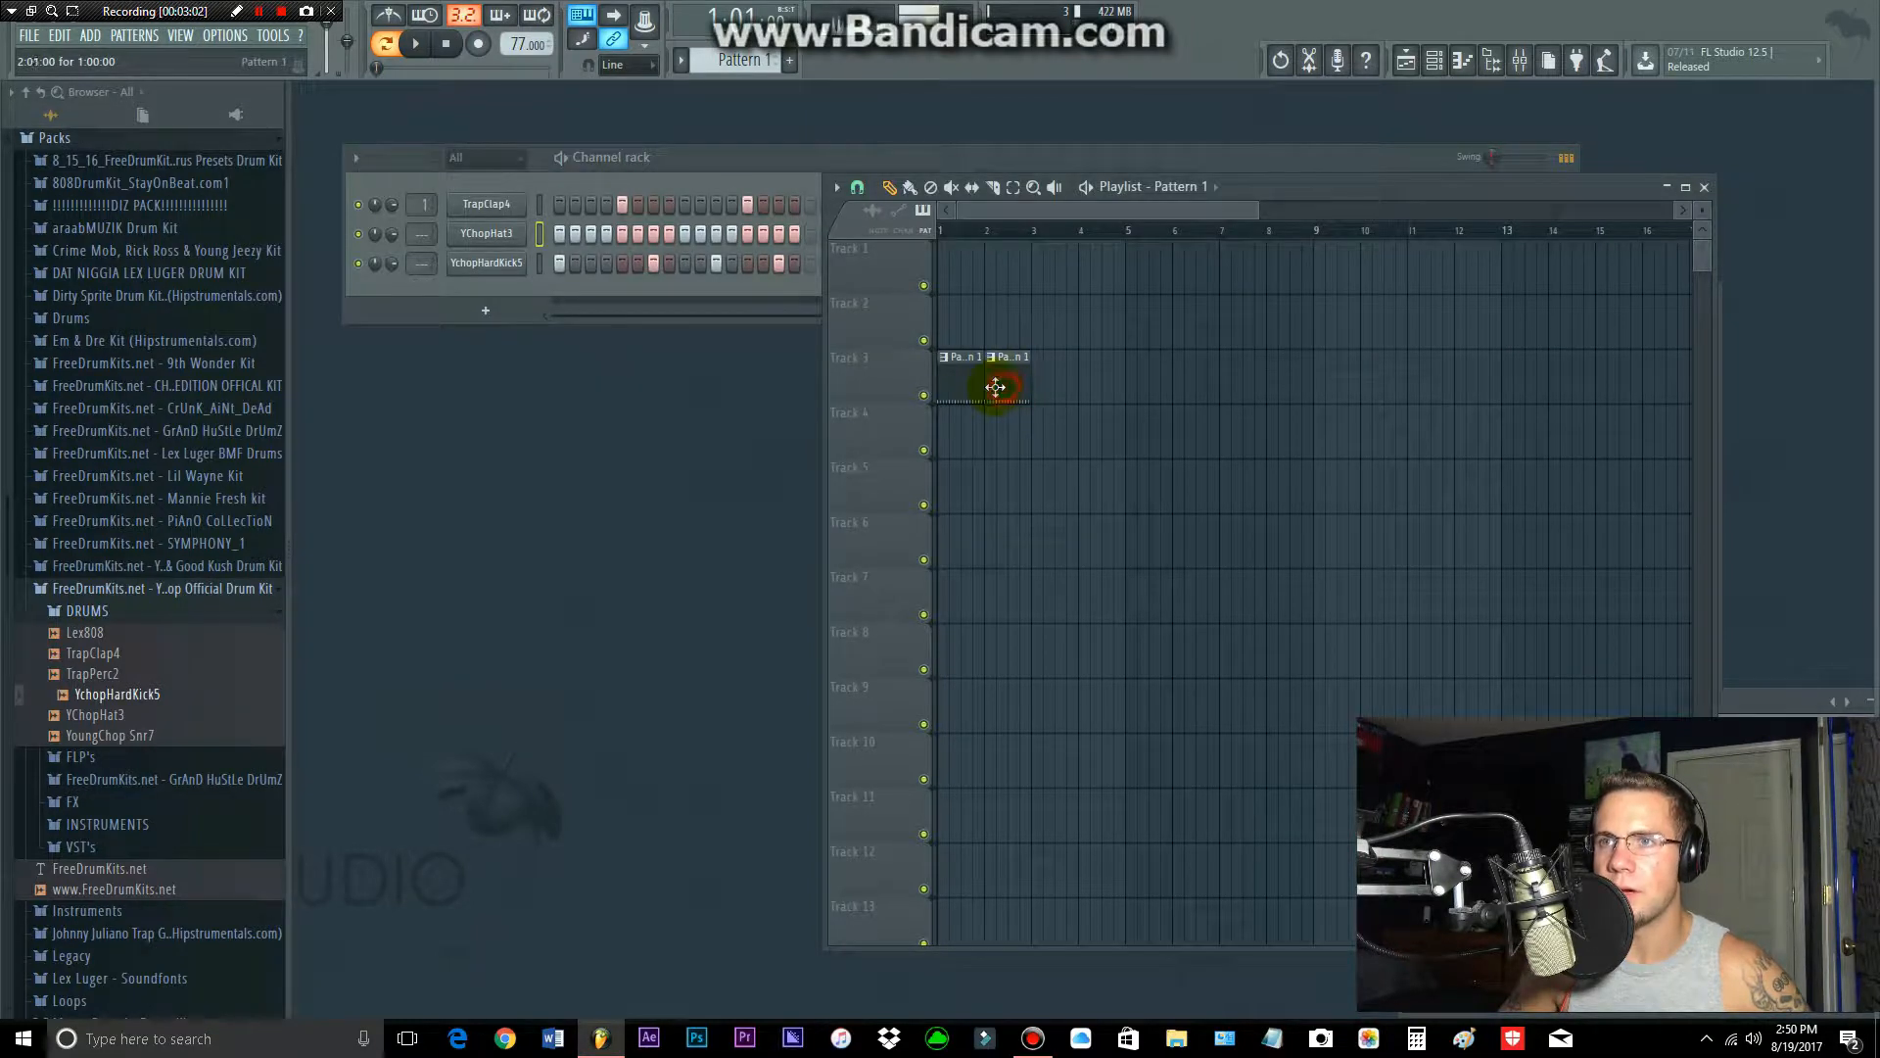
# Step: Extend the Track 3 arrangement with two more Pattern 1 clips, filling bars 3 and 4 of the playlist
pyautogui.click(909, 187)
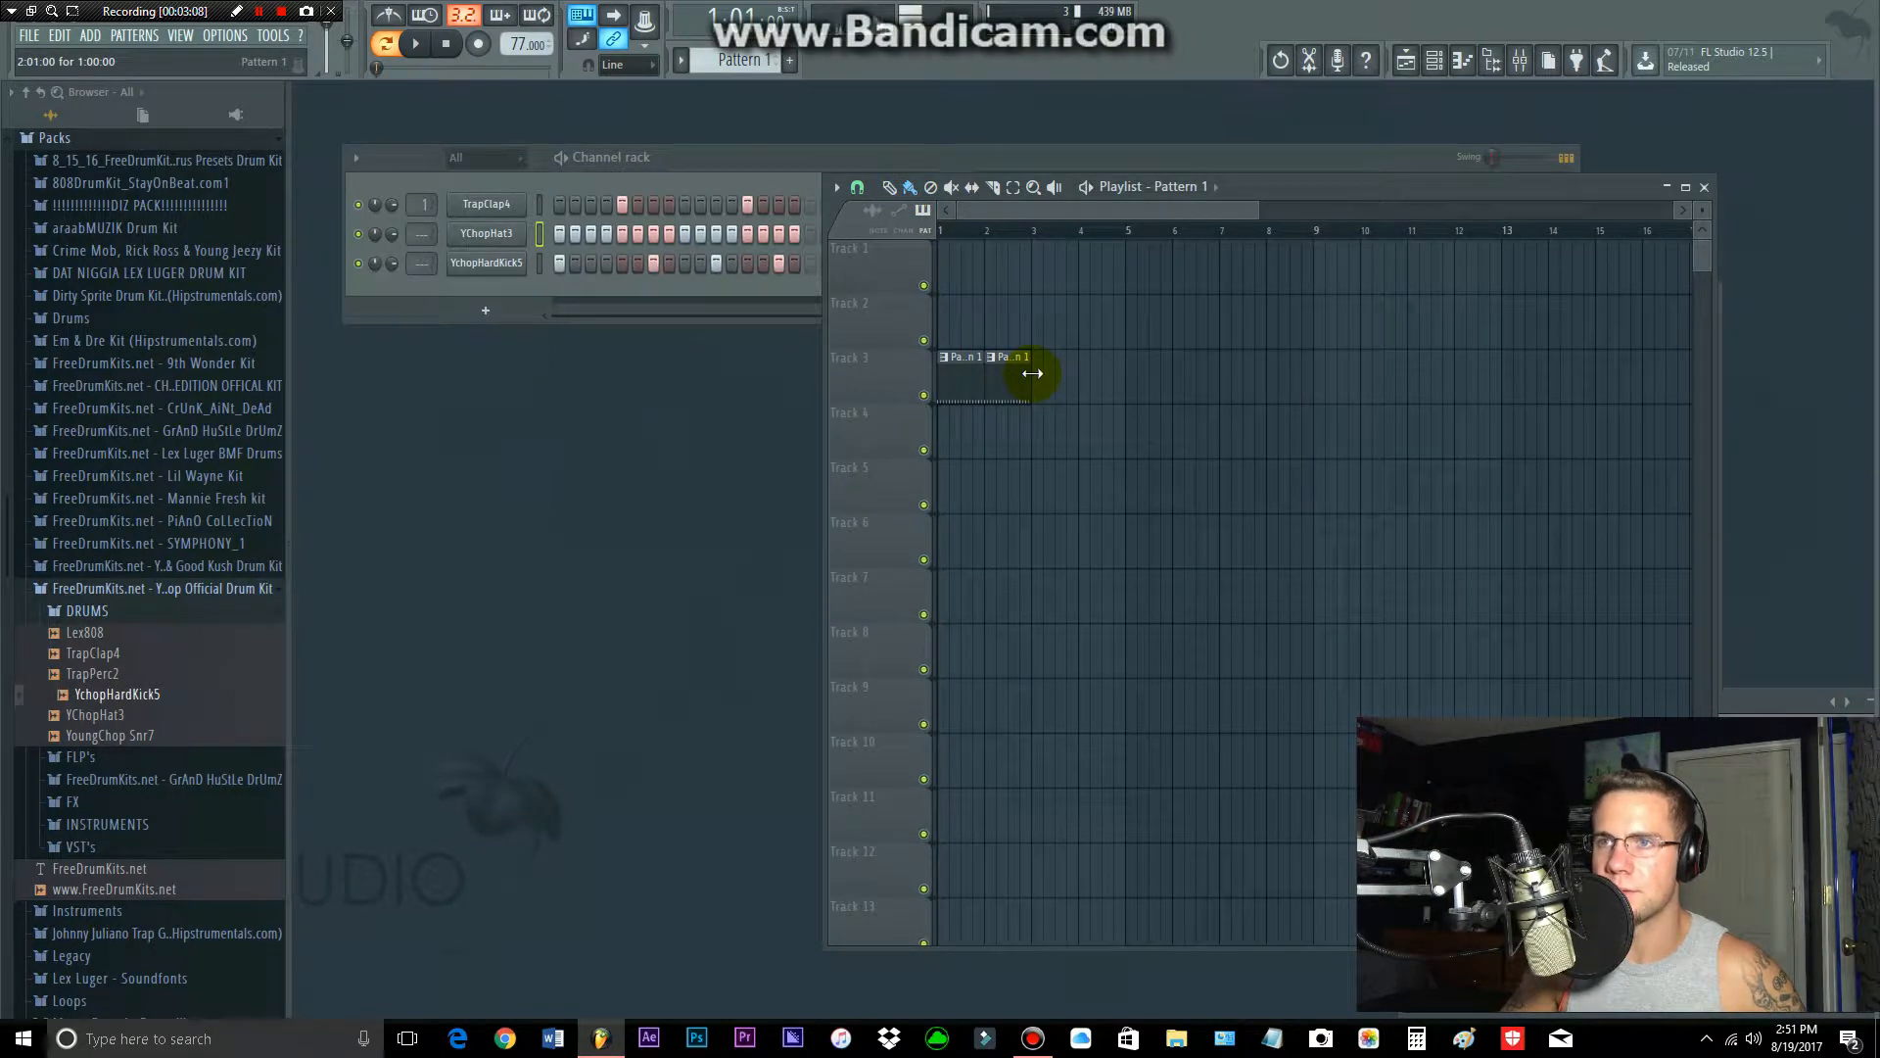
pyautogui.moveTo(1042, 378); pyautogui.dragTo(1083, 383)
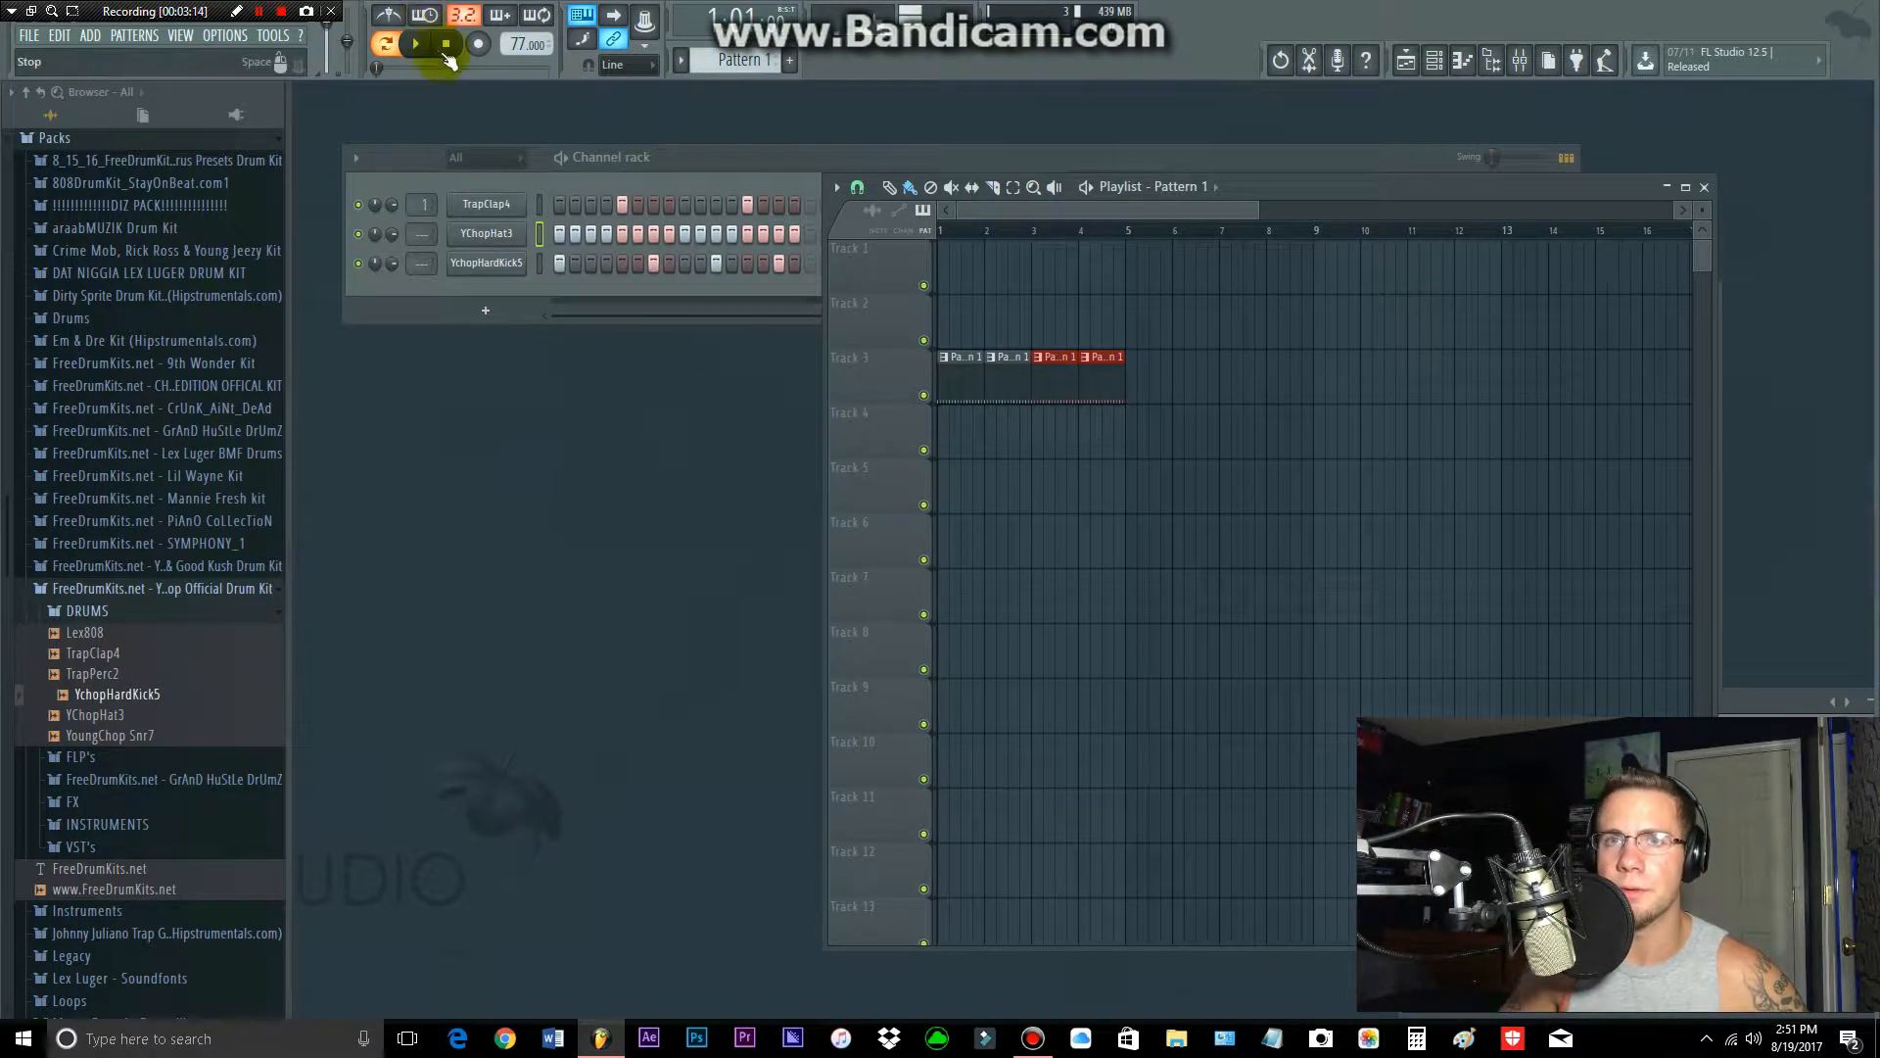
# Step: Replace the TrapClap4 channel's sample with LEX Clap(2) from the Lex Luger drum kit's LEX CLAPS folder and audition the pattern
pyautogui.click(231, 589)
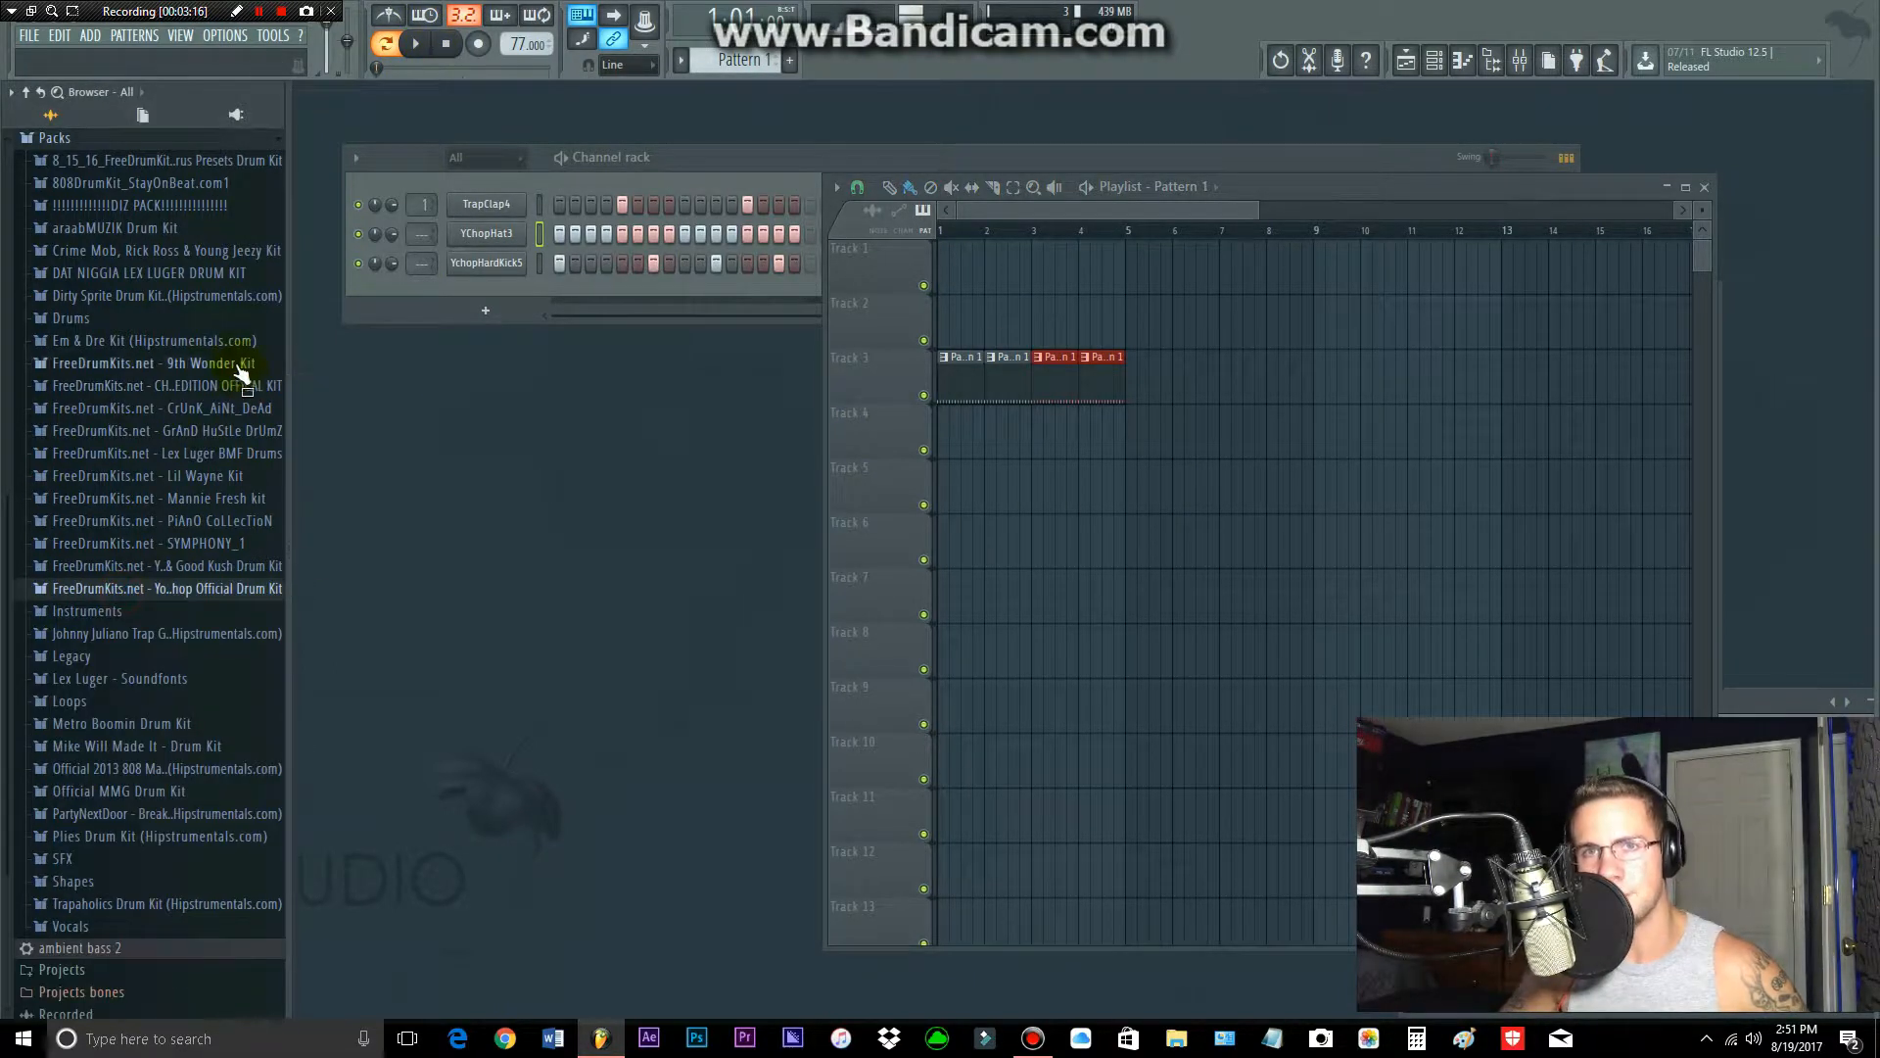
pyautogui.click(207, 276)
pyautogui.click(172, 320)
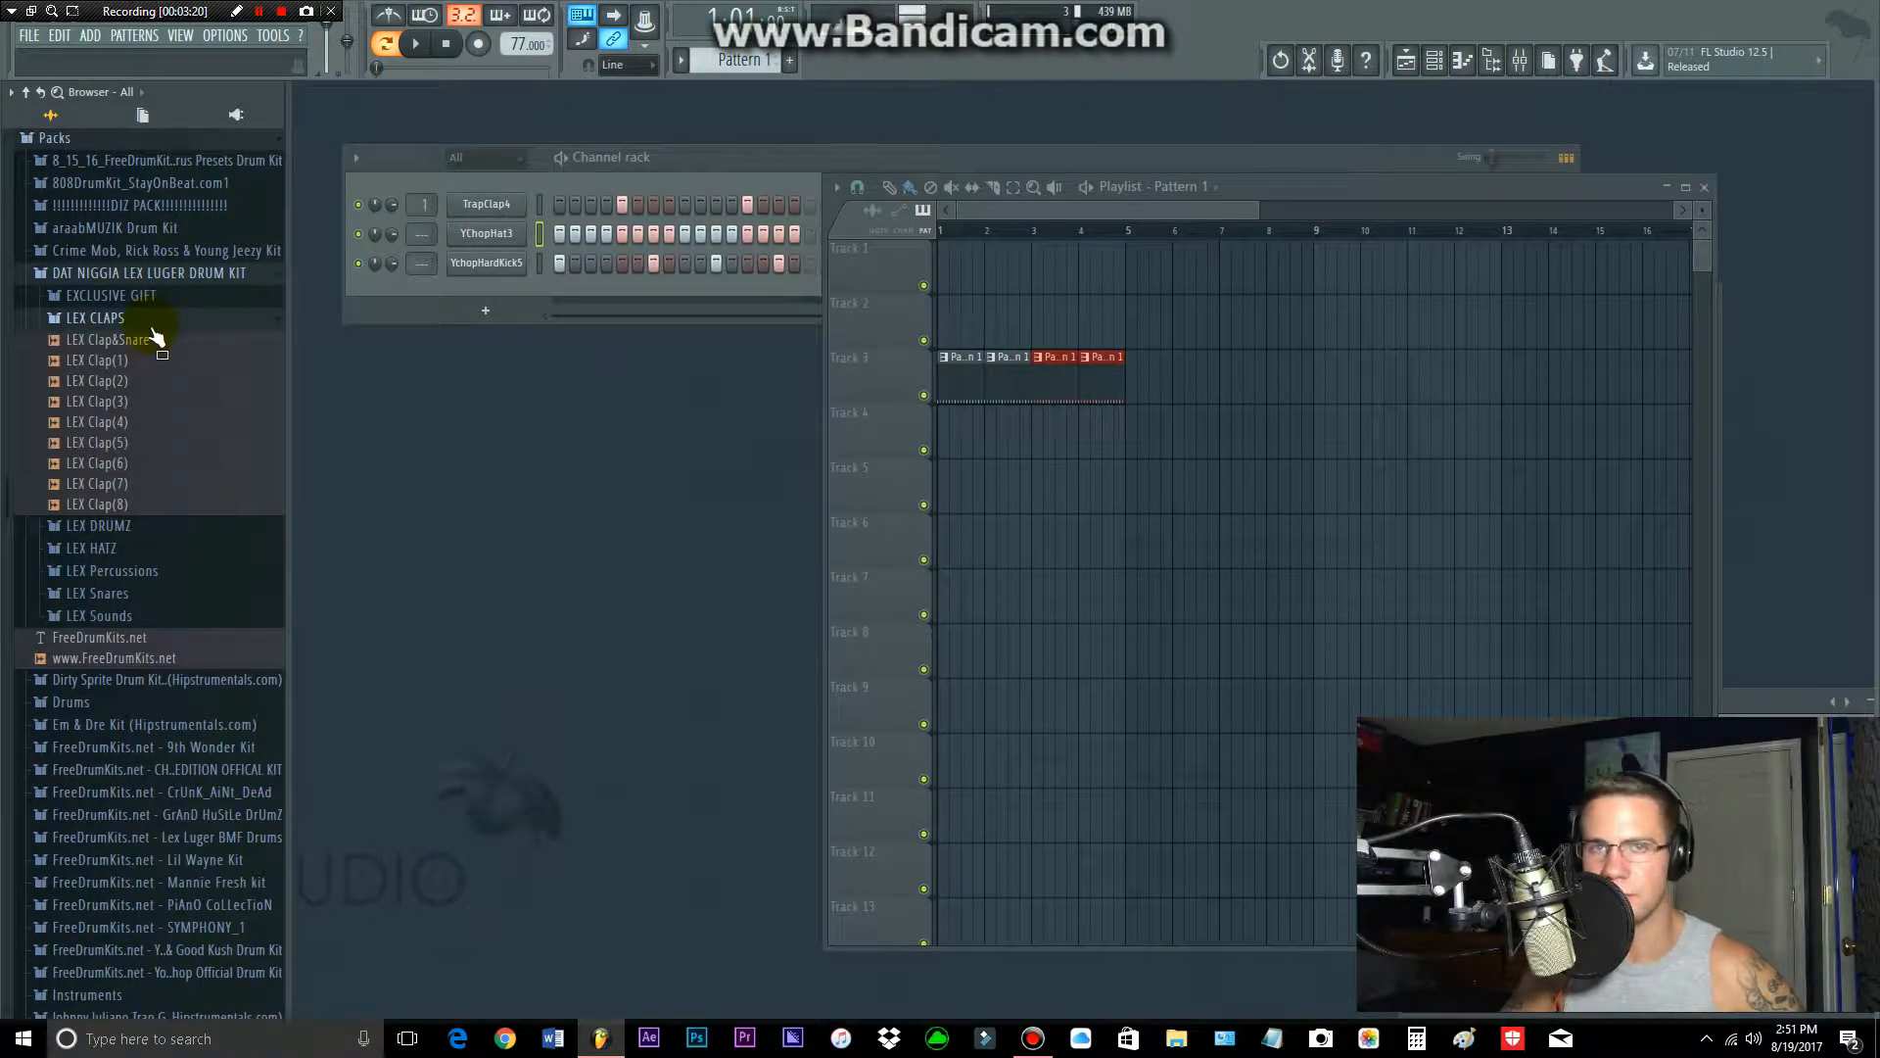
pyautogui.moveTo(118, 383); pyautogui.dragTo(484, 205)
pyautogui.click(419, 45)
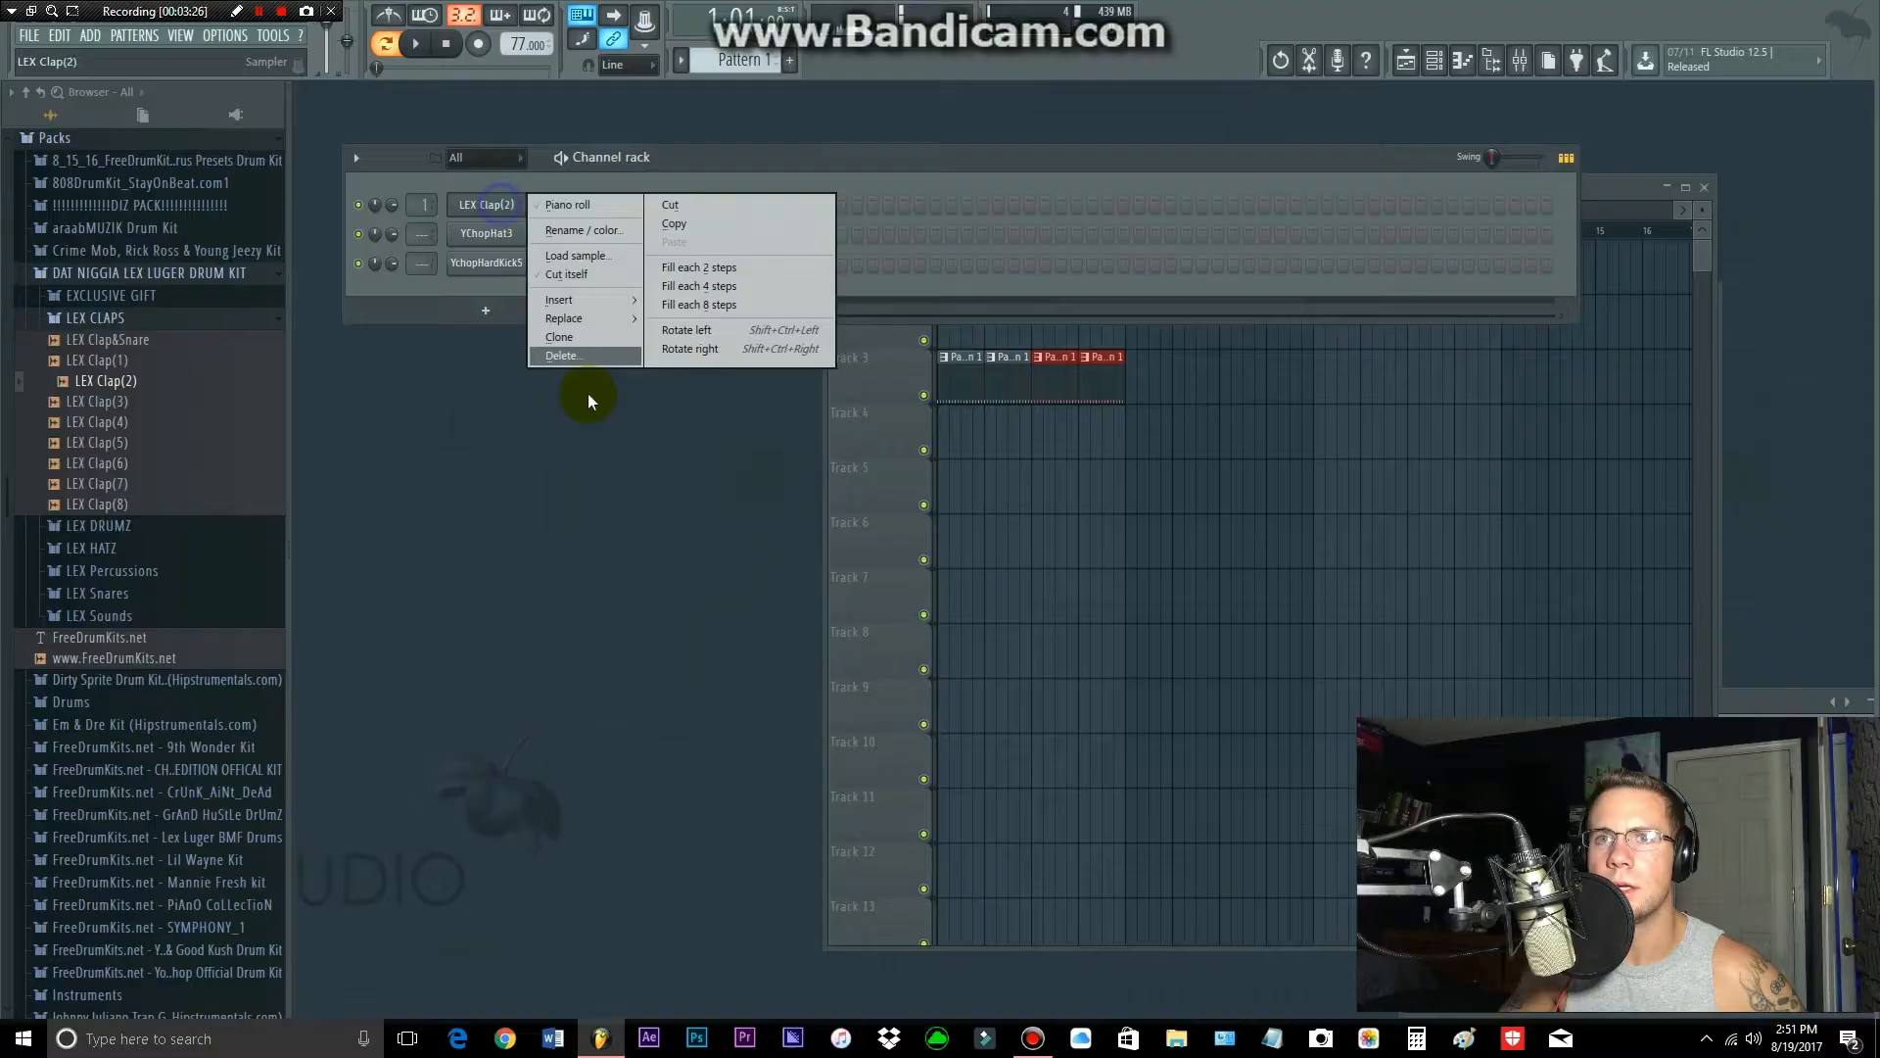
# Step: Delete the LEX Clap(2) channel and add the sample back above YChopHat3 with hits on steps 5 and 13
pyautogui.click(567, 355)
pyautogui.click(1034, 587)
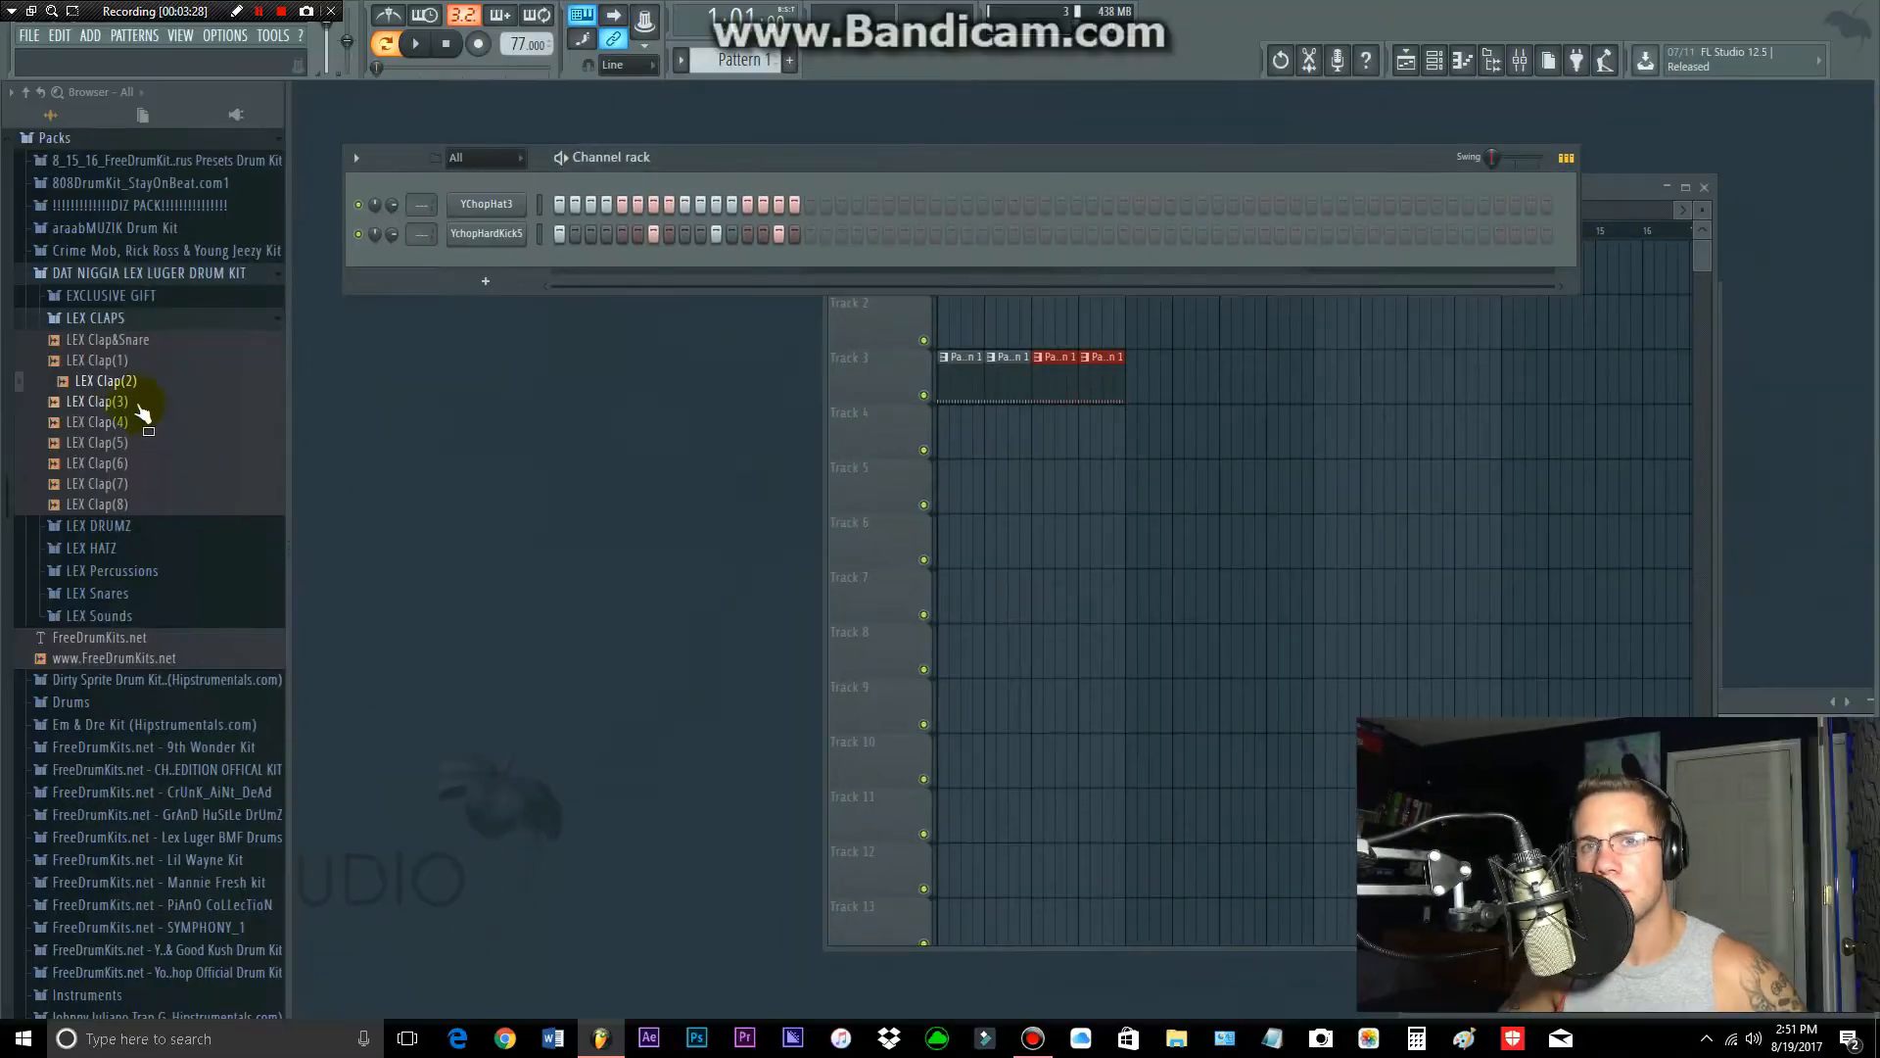
pyautogui.moveTo(117, 384); pyautogui.dragTo(519, 202)
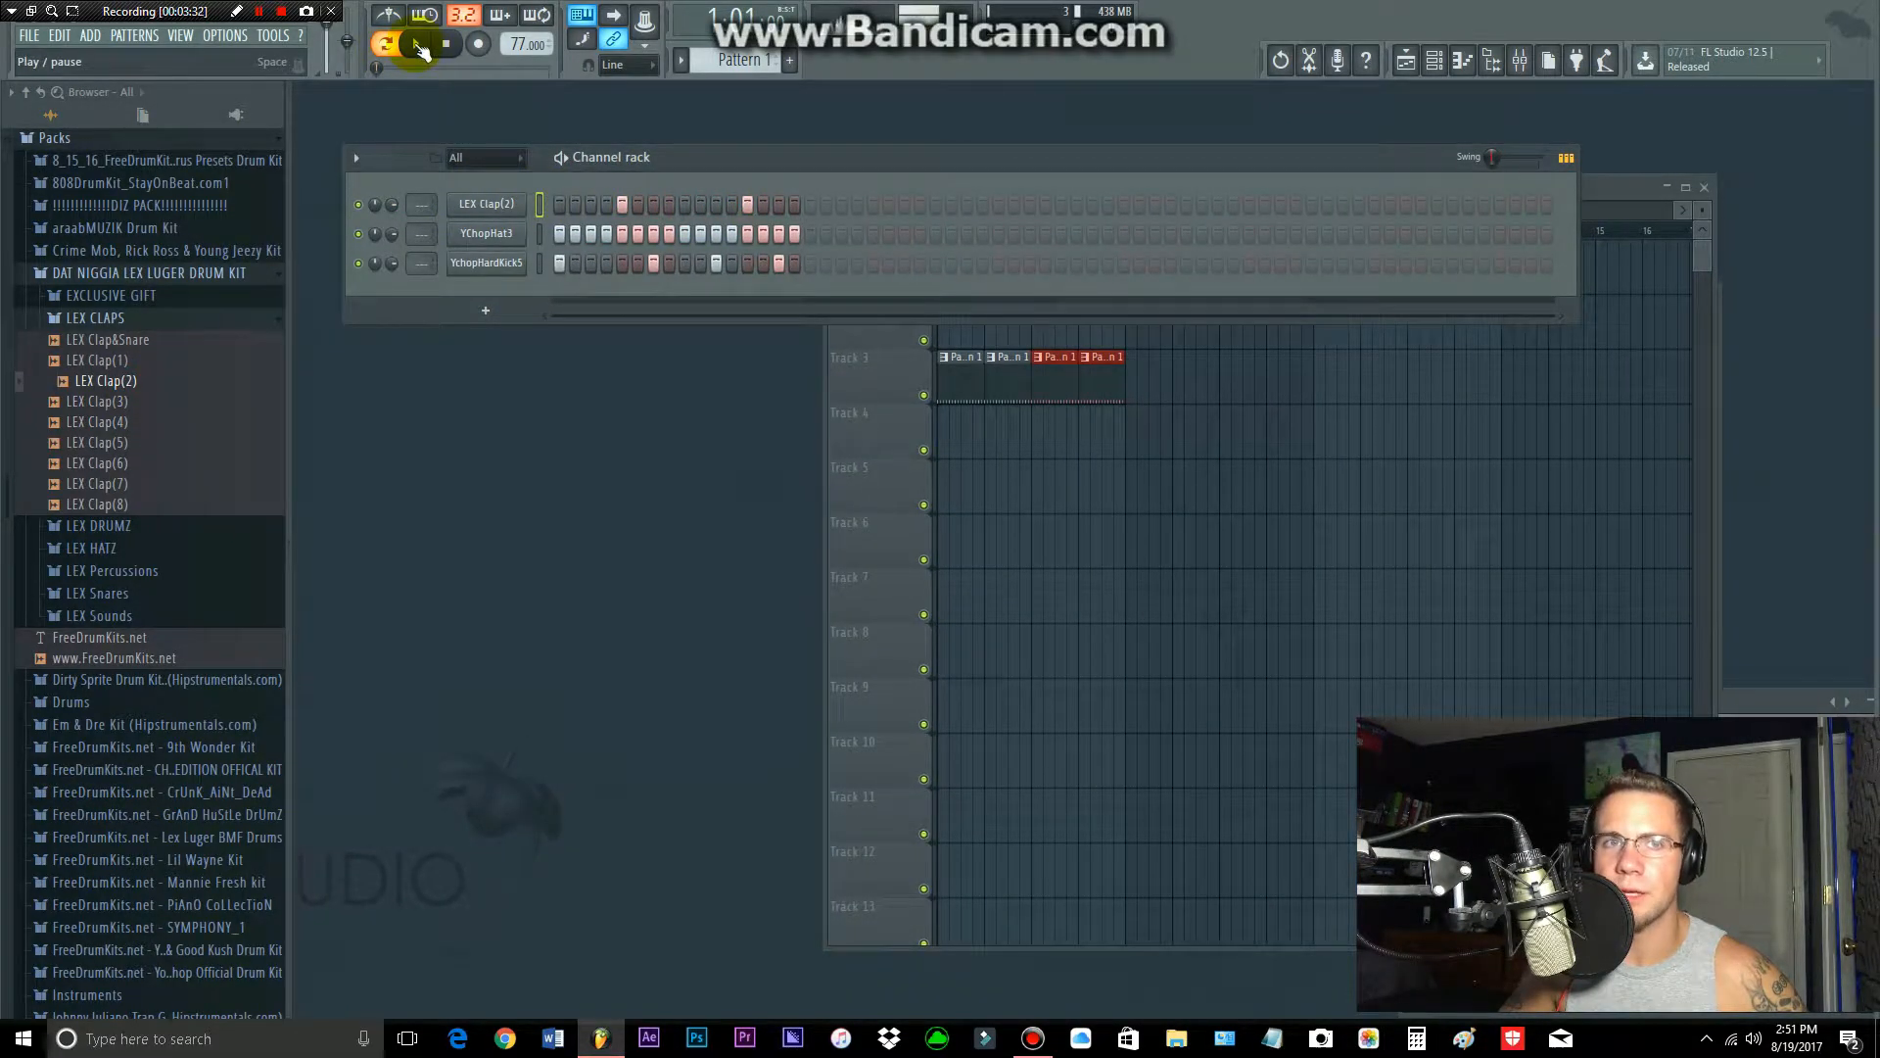
# Step: Play back the pattern with the new clap, and play the playlist arrangement in song mode
pyautogui.click(420, 45)
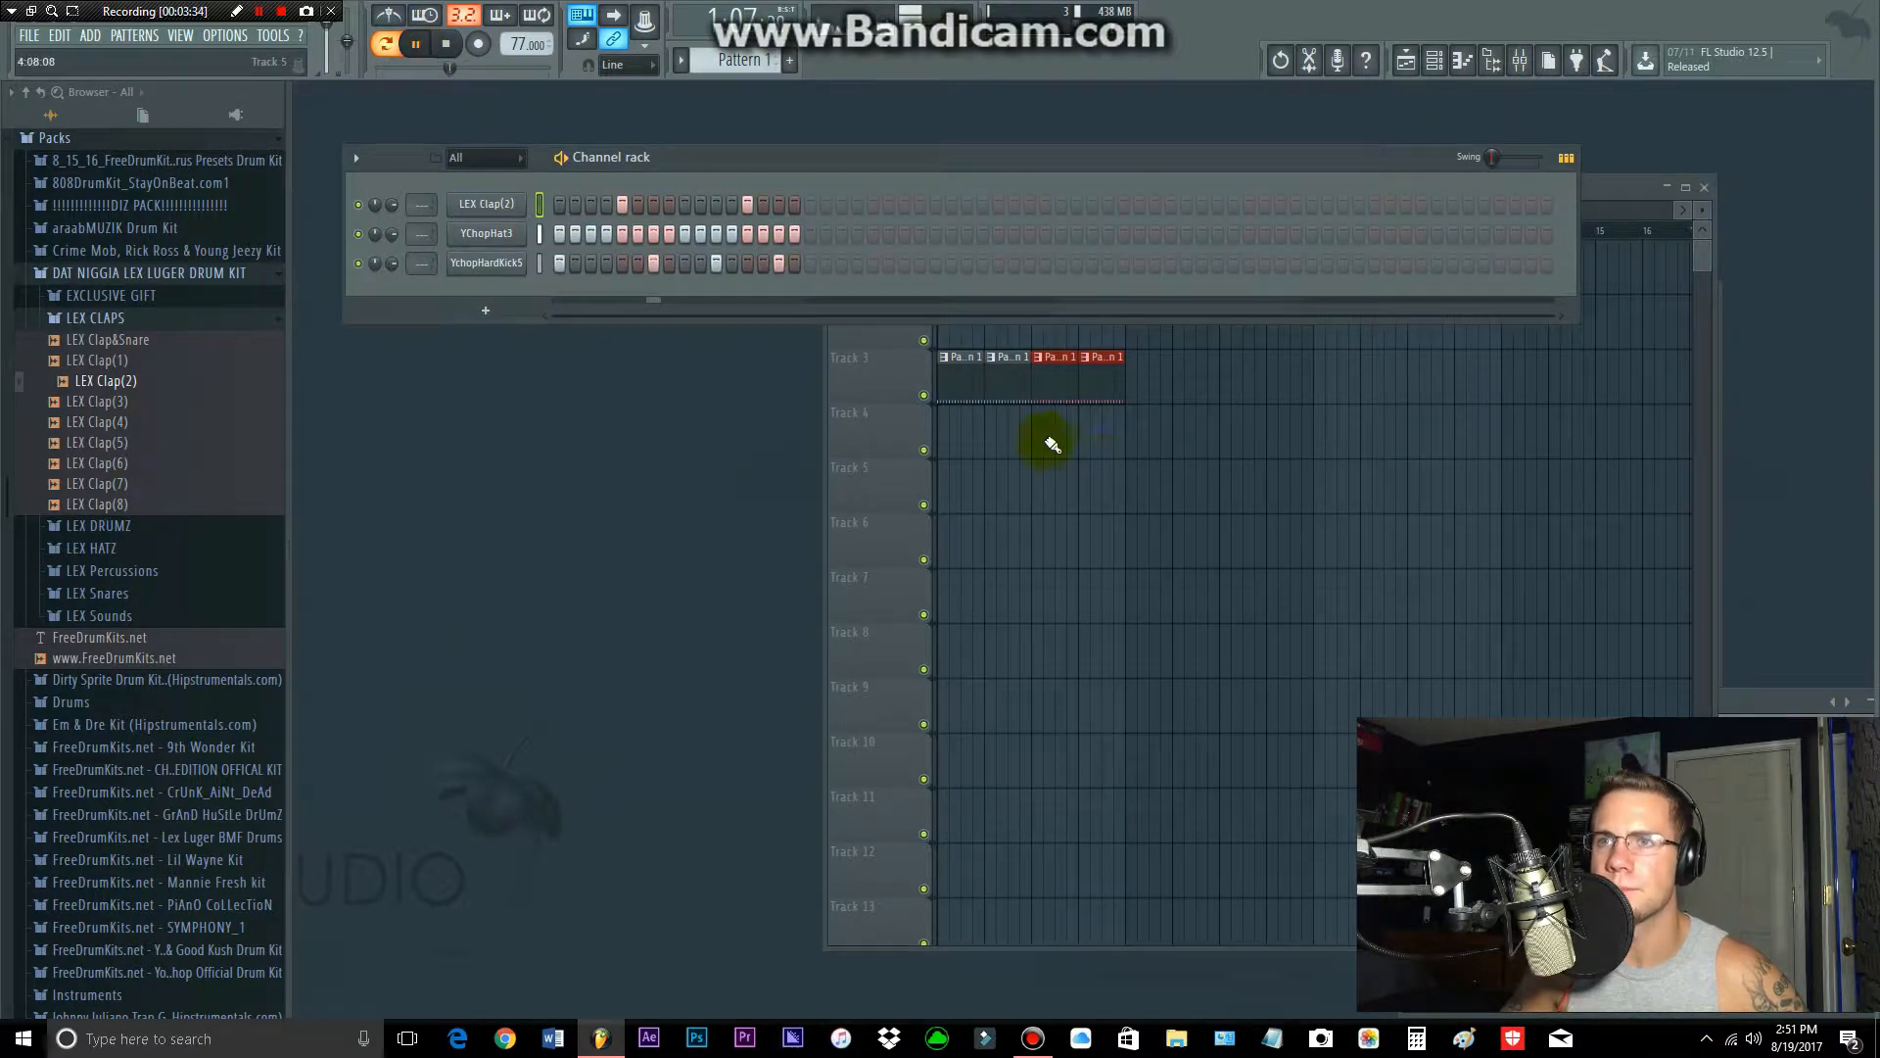
pyautogui.click(449, 45)
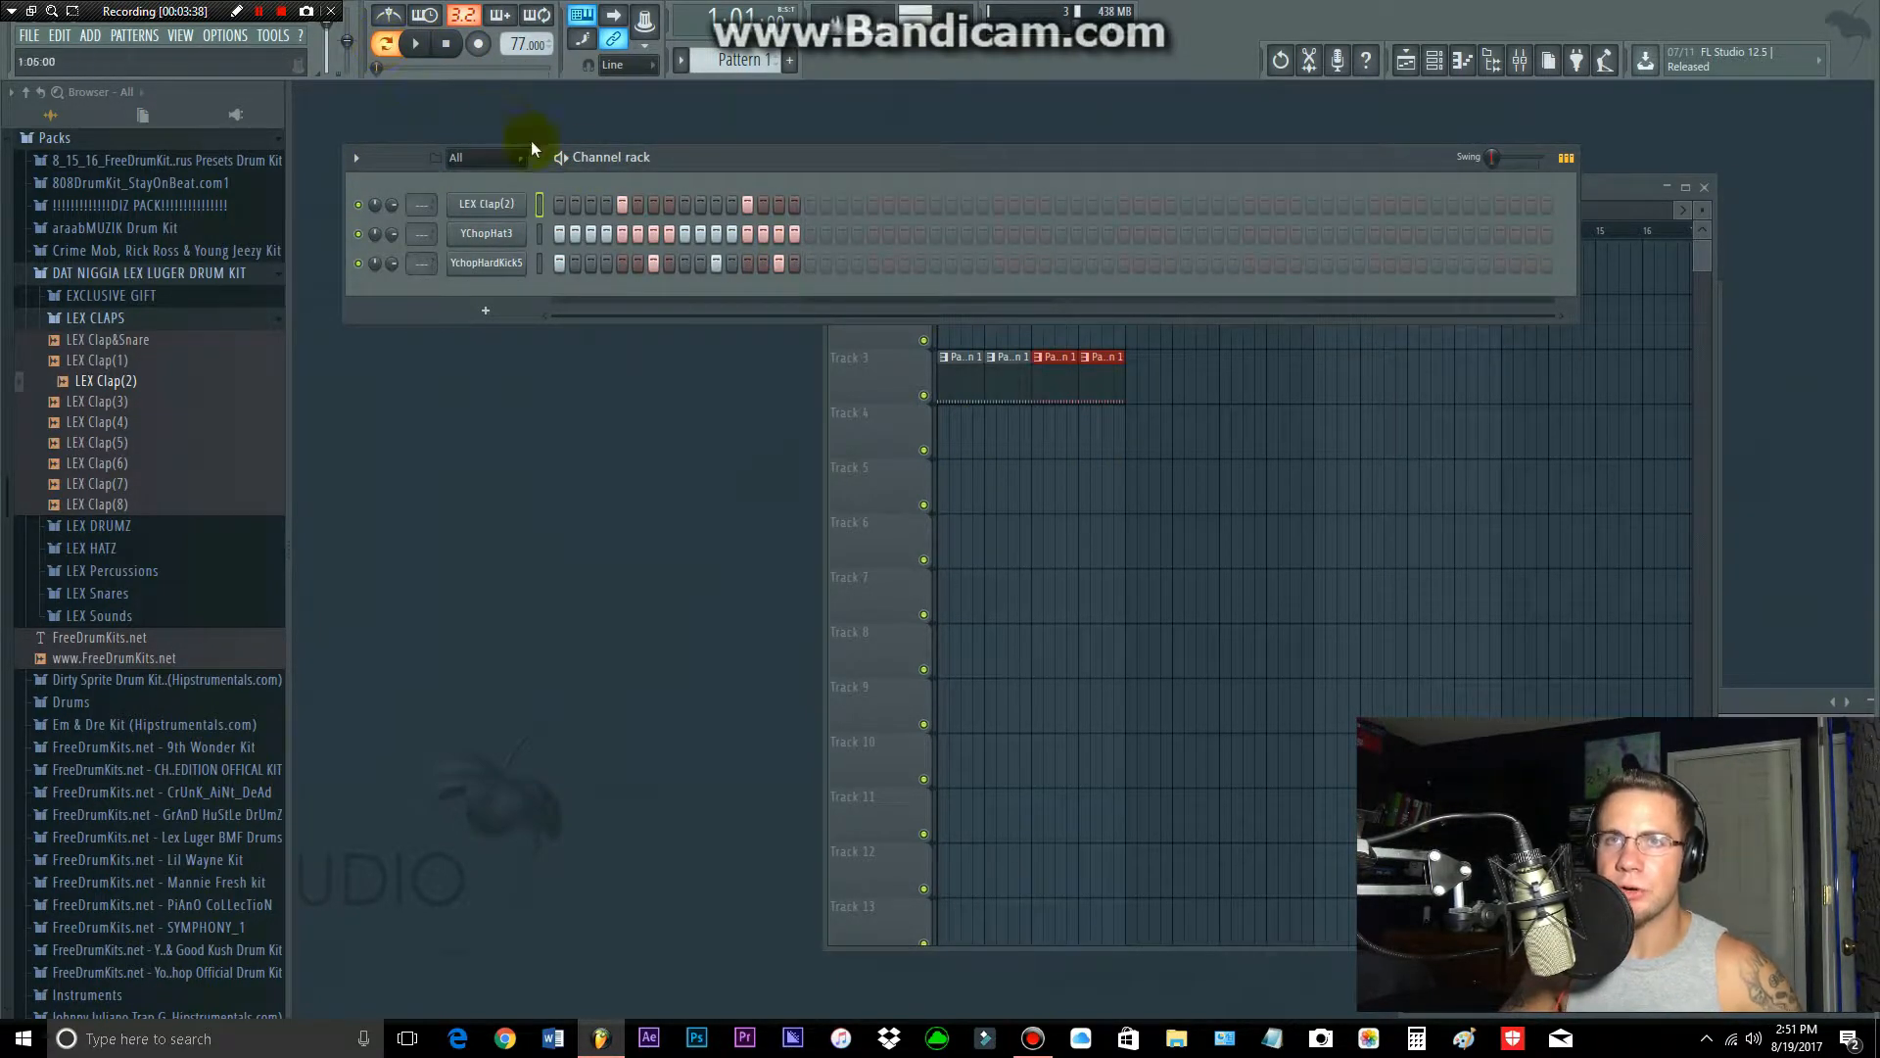
pyautogui.click(427, 50)
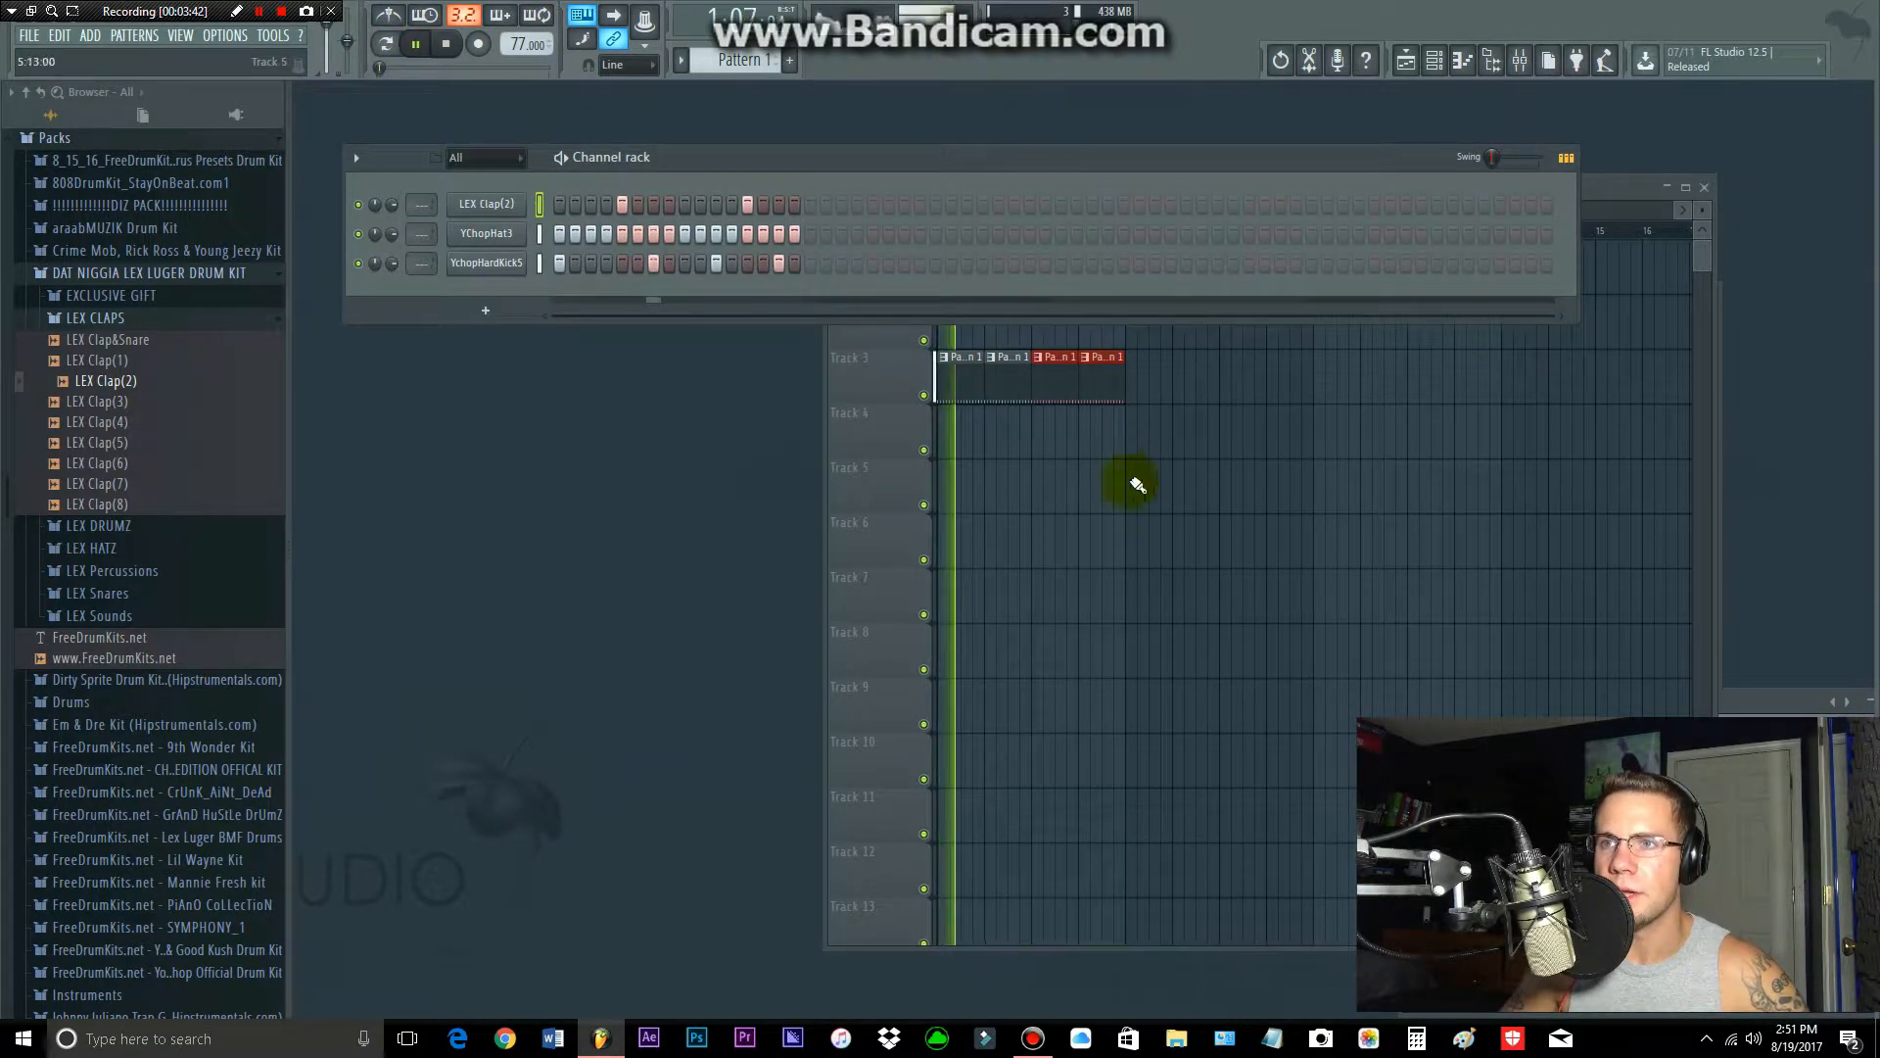
pyautogui.click(1594, 184)
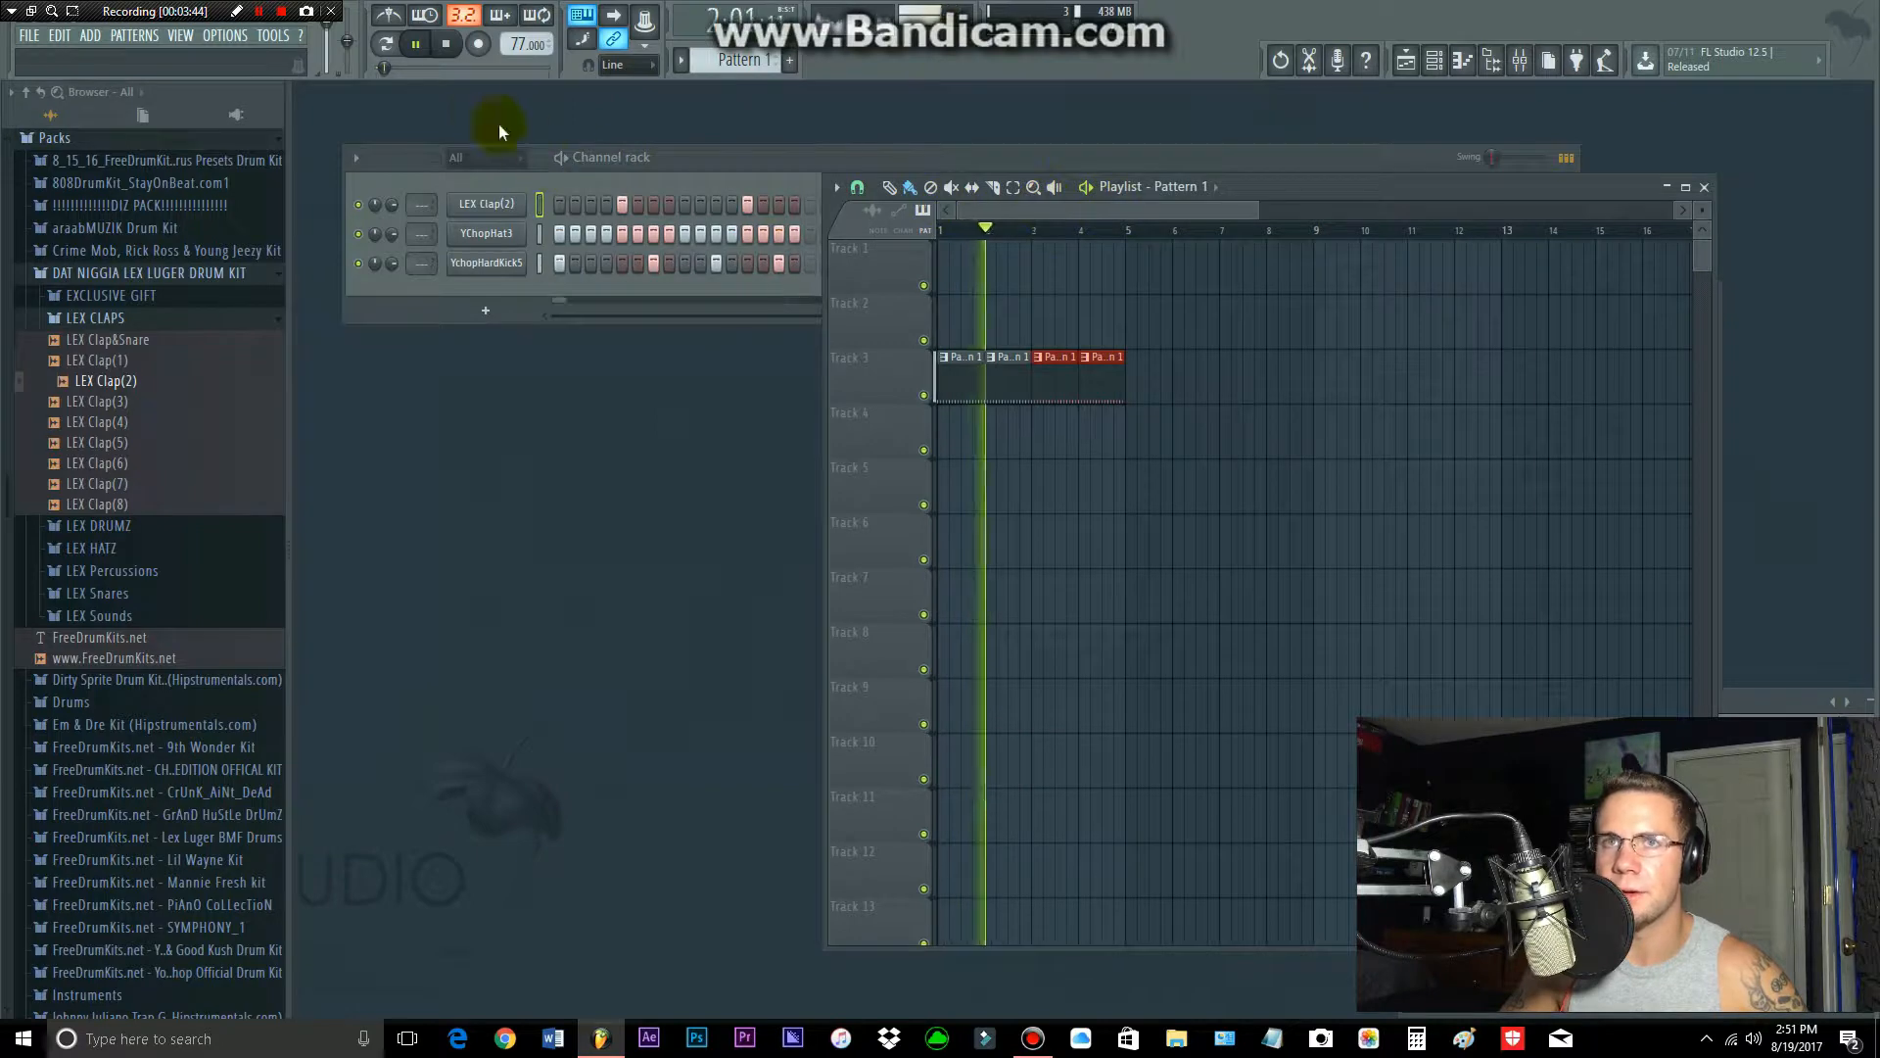
pyautogui.click(447, 44)
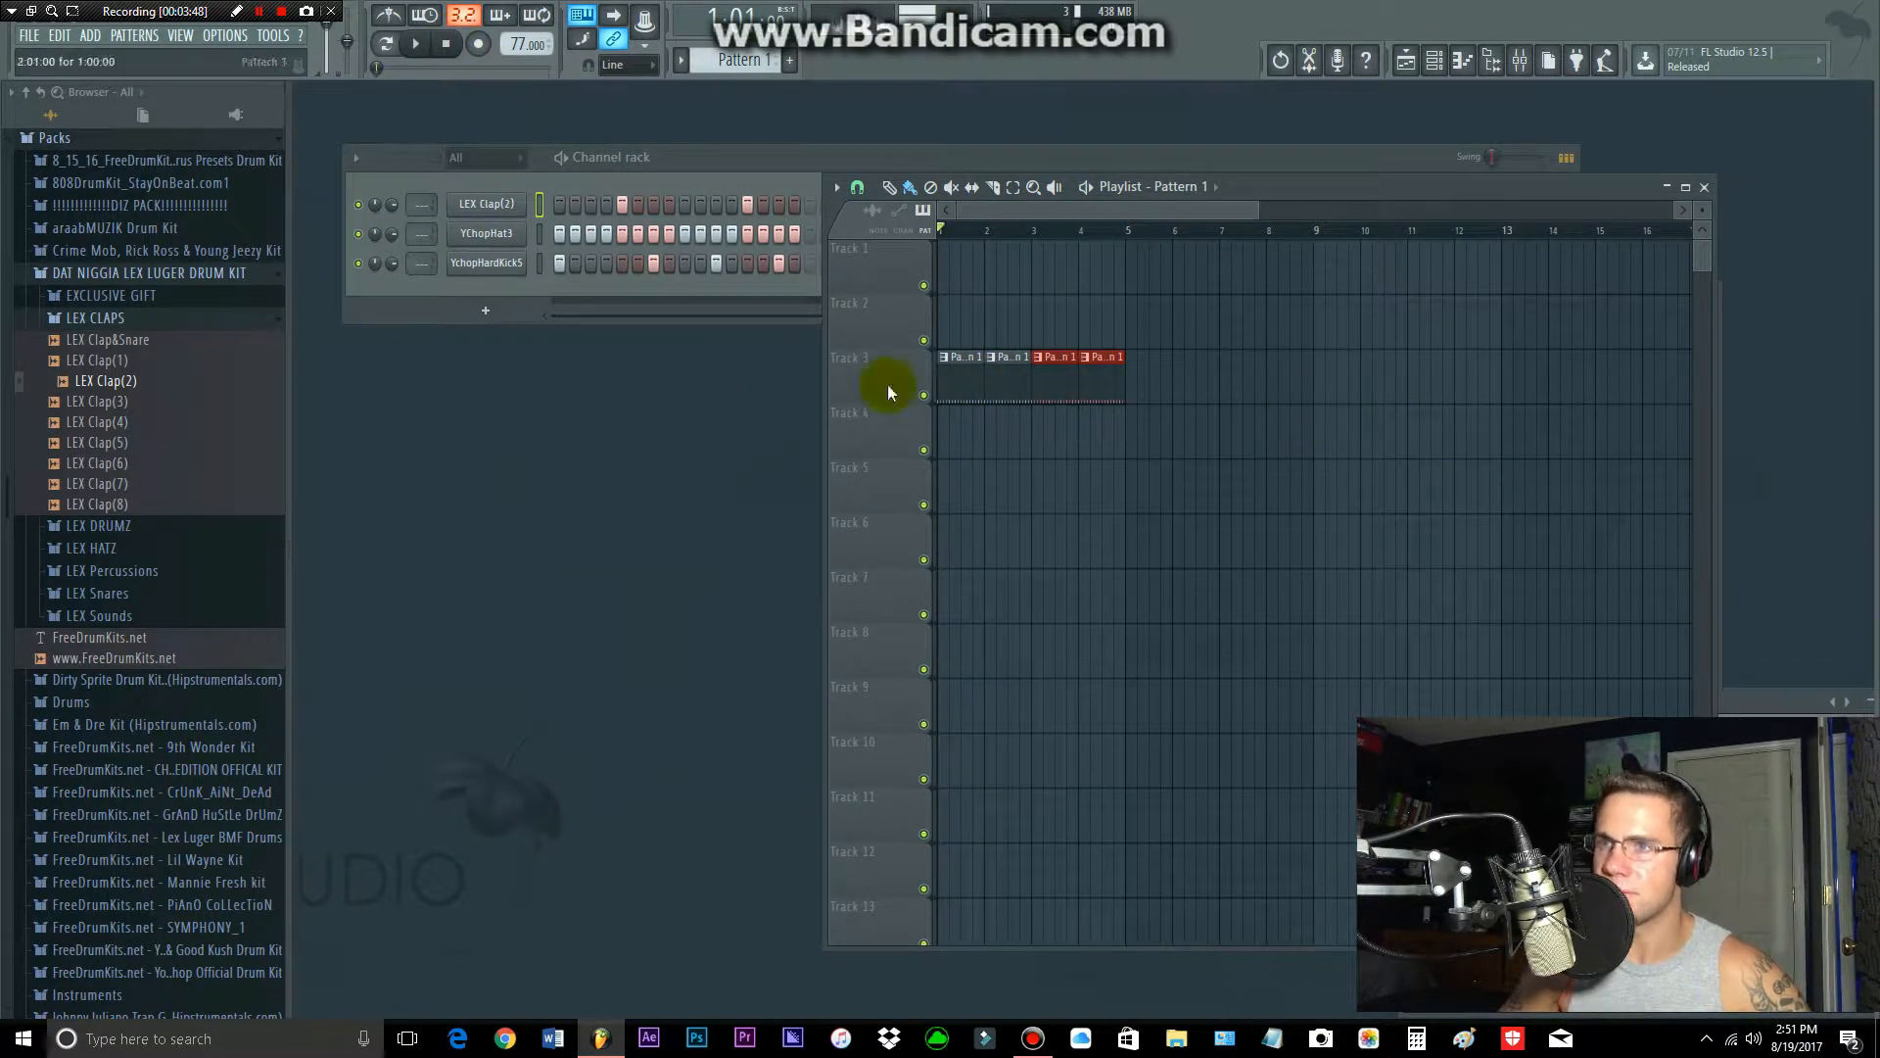
# Step: Place araabmuzik kick 2 from the araabMUZIK Drum Kit's kicks folder on Track 6 of the playlist as an audio clip
pyautogui.click(159, 275)
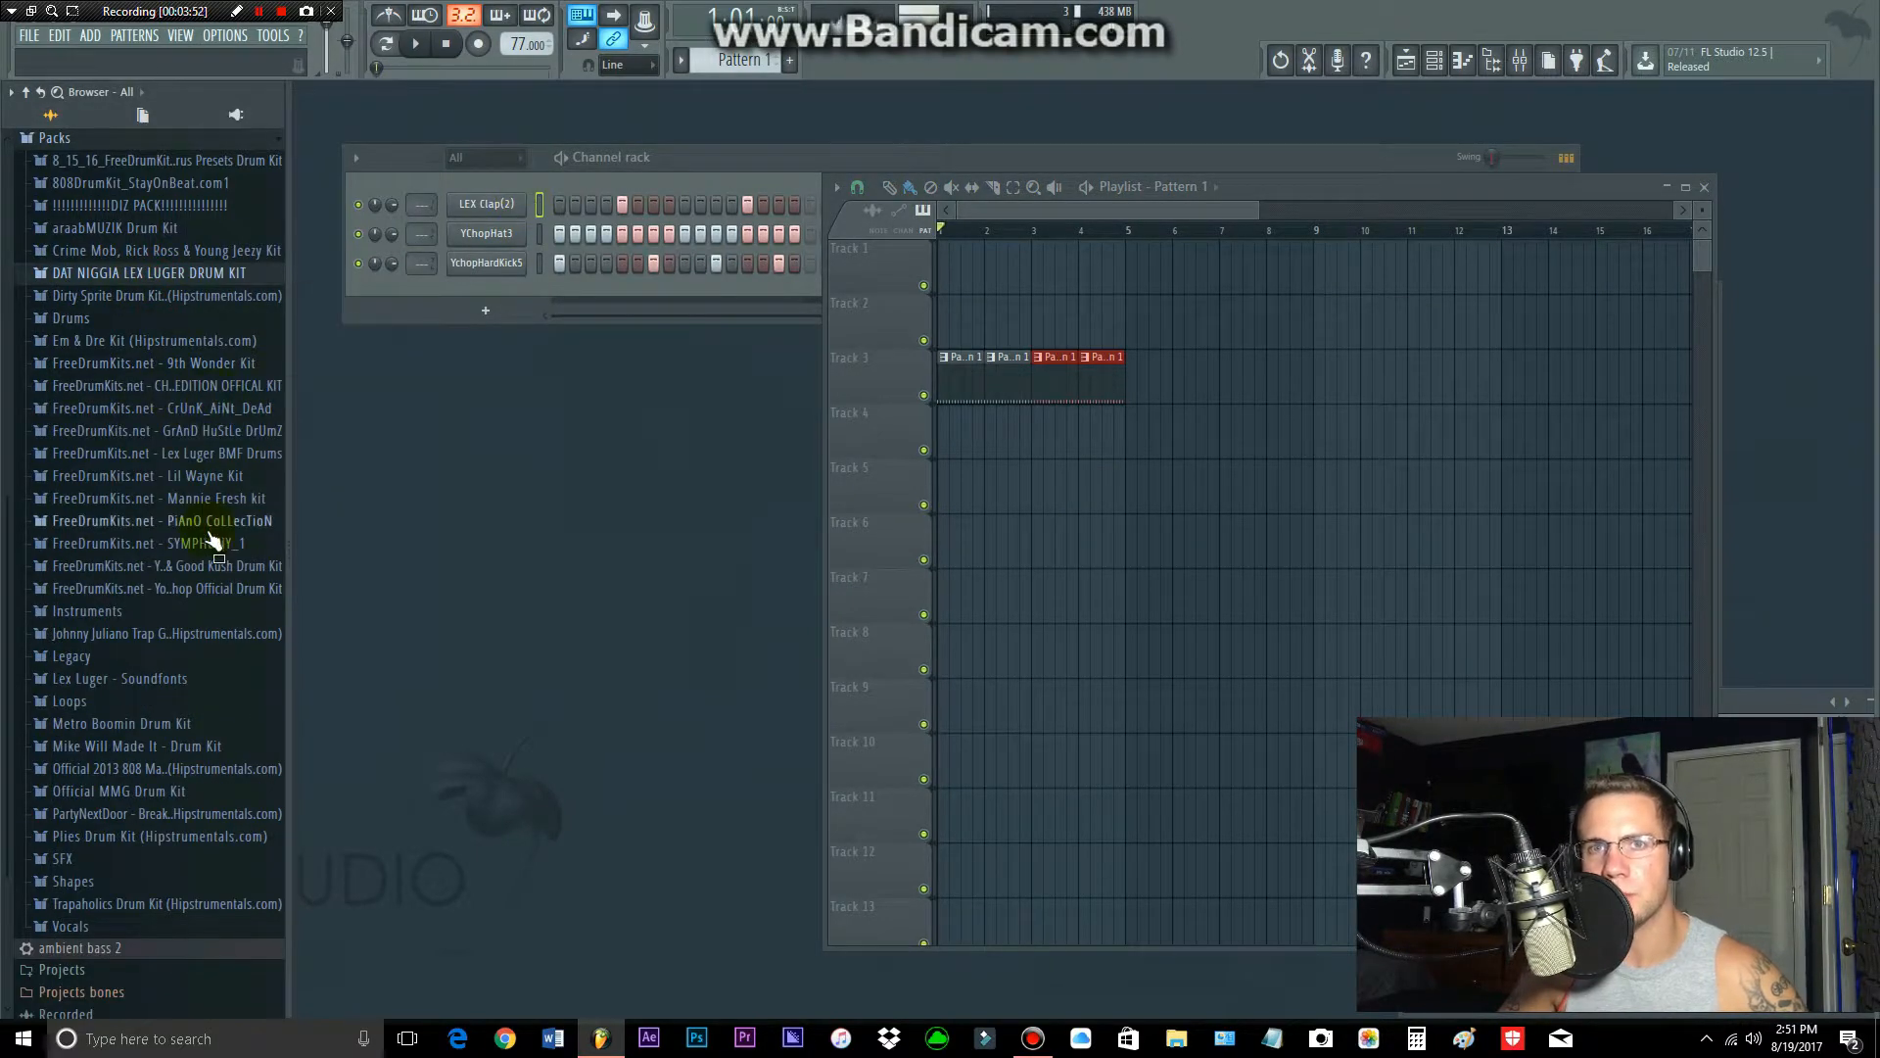
pyautogui.click(174, 209)
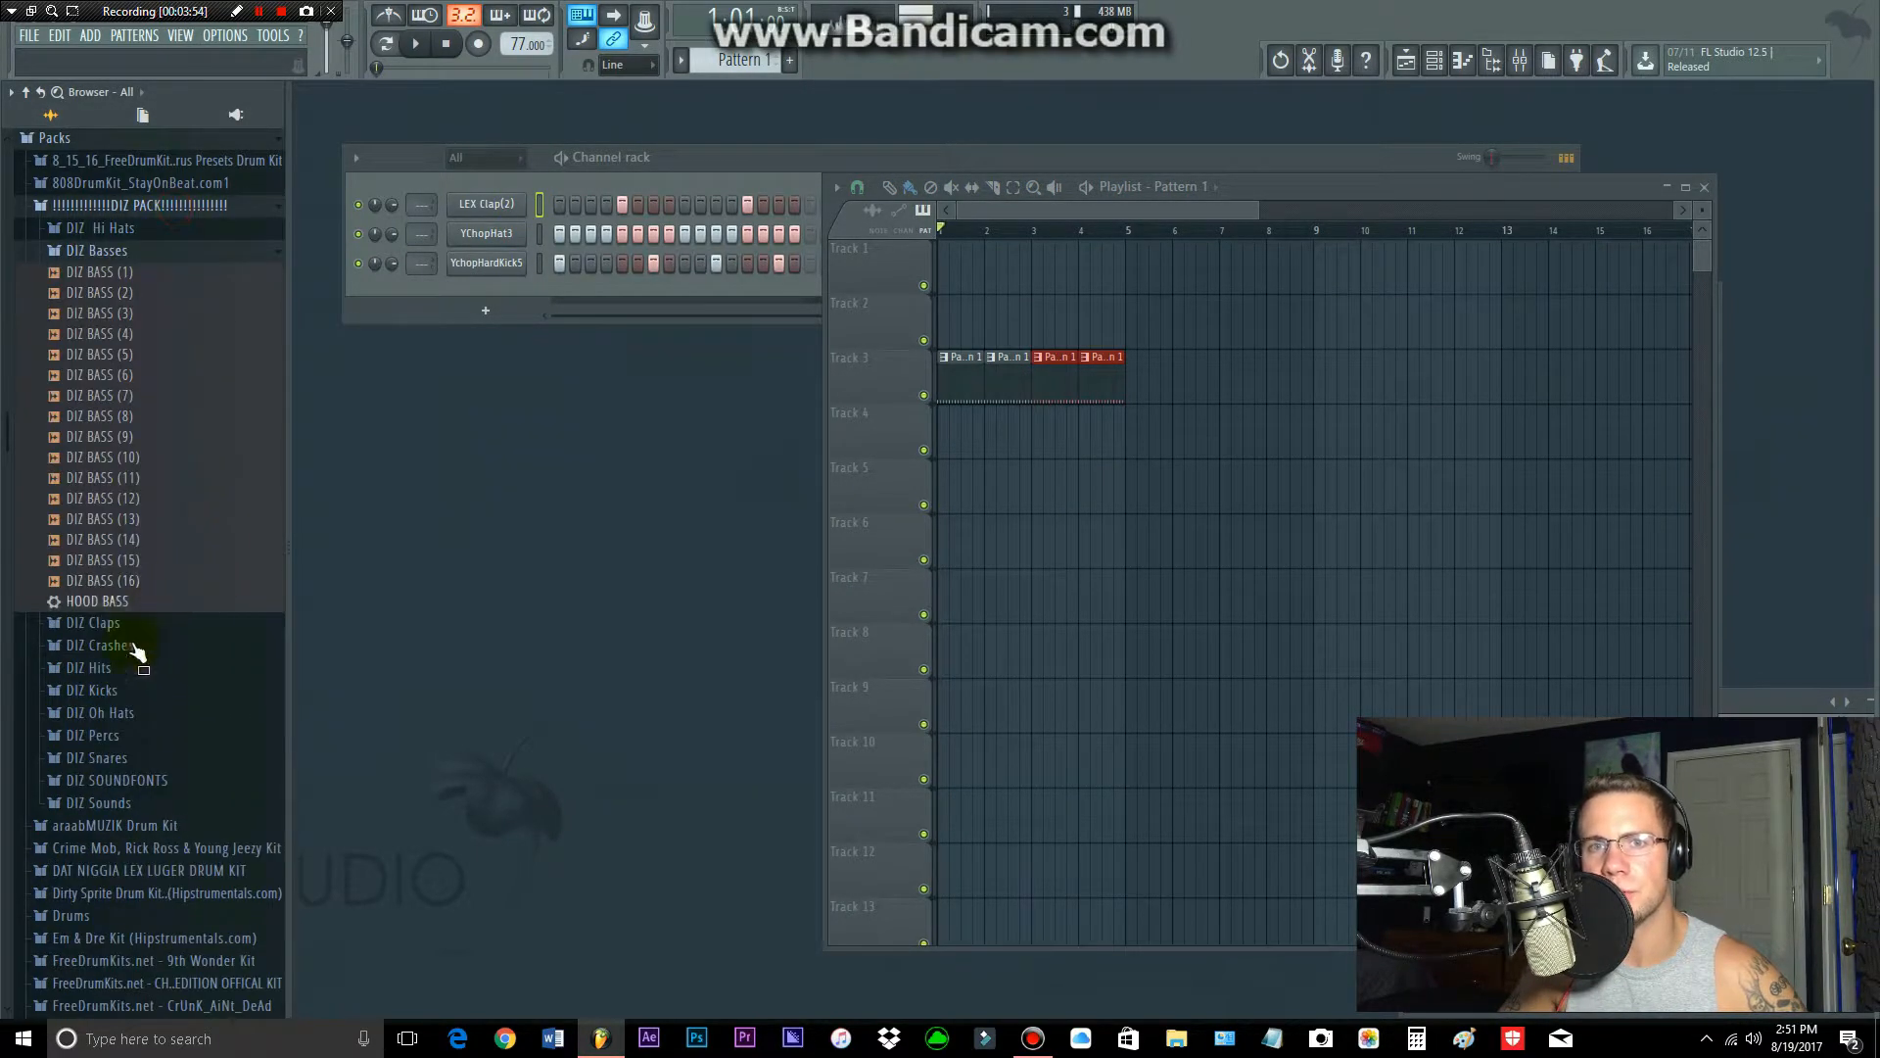
pyautogui.click(138, 826)
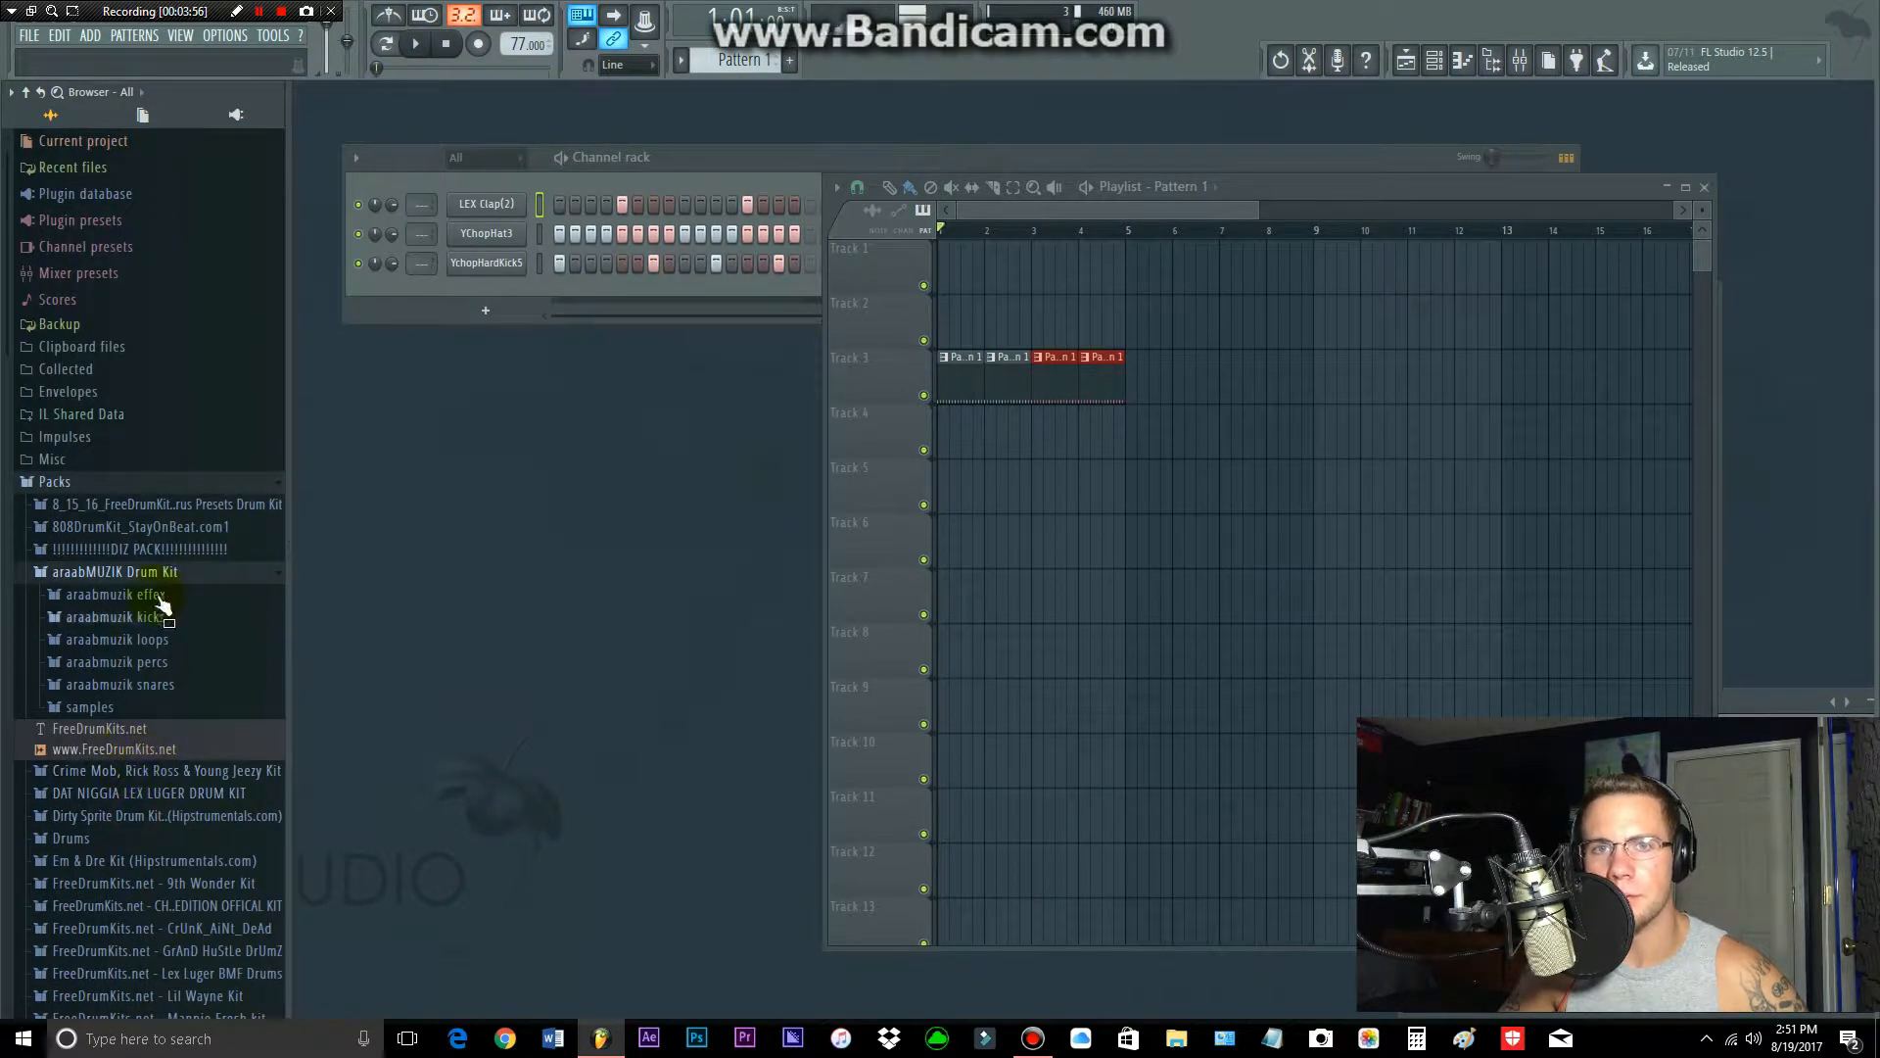
pyautogui.click(157, 617)
pyautogui.moveTo(162, 659); pyautogui.dragTo(1231, 545)
# Step: Erase the kick audio clip and all Pattern 1 clips from the playlist, and bring the channel rack to the front
pyautogui.rightClick(1196, 542)
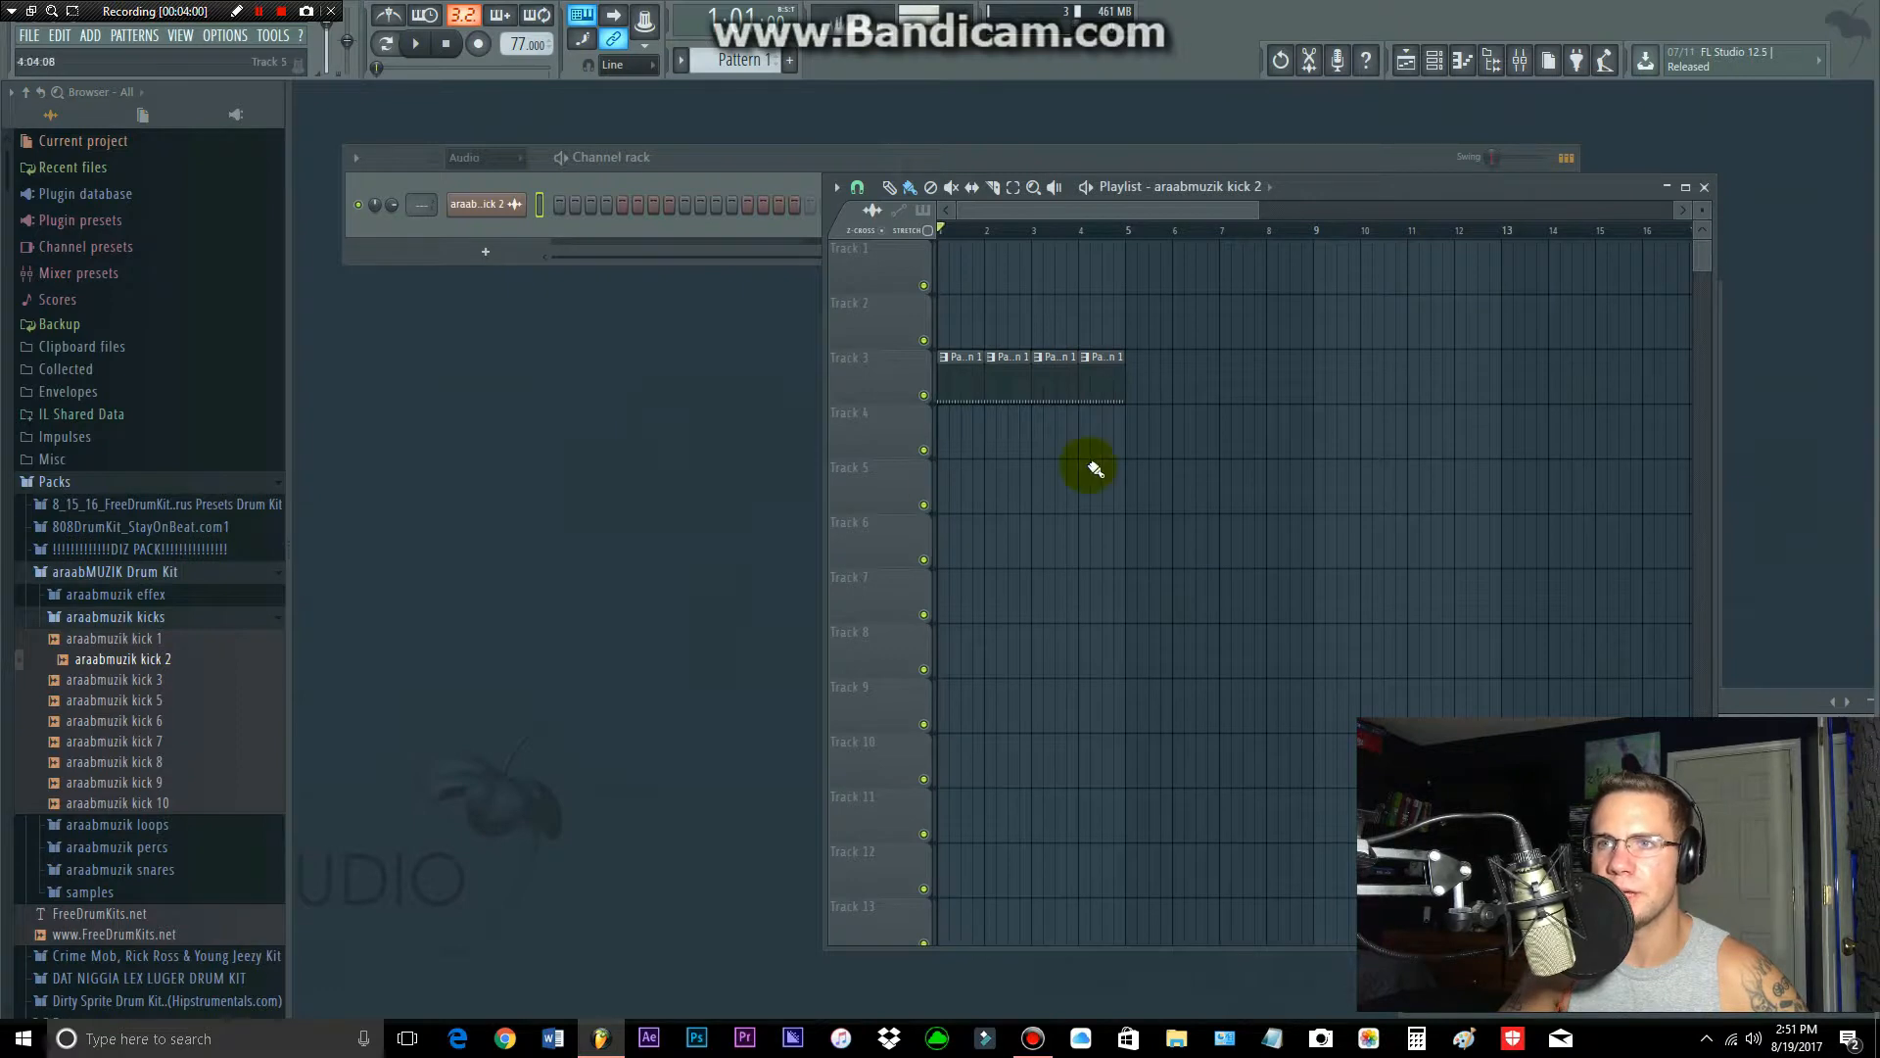
pyautogui.moveTo(1121, 409); pyautogui.dragTo(900, 380)
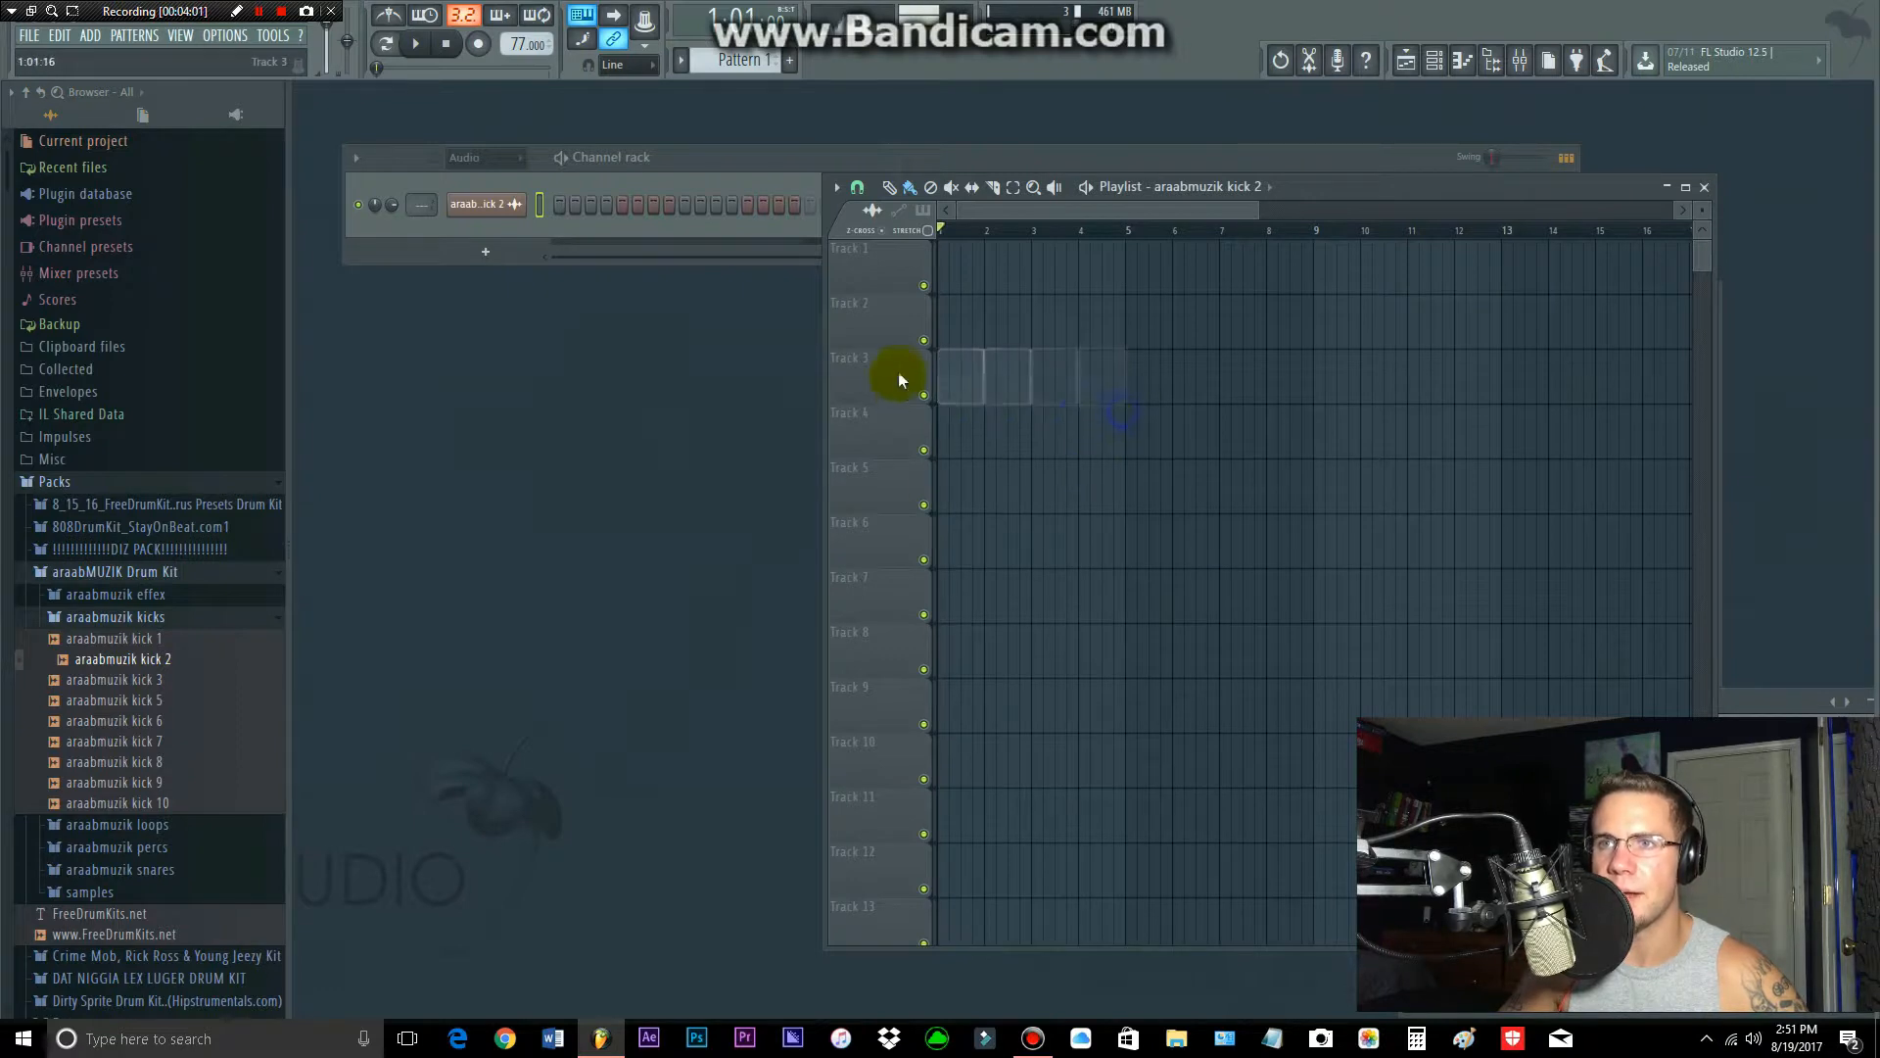
pyautogui.click(735, 171)
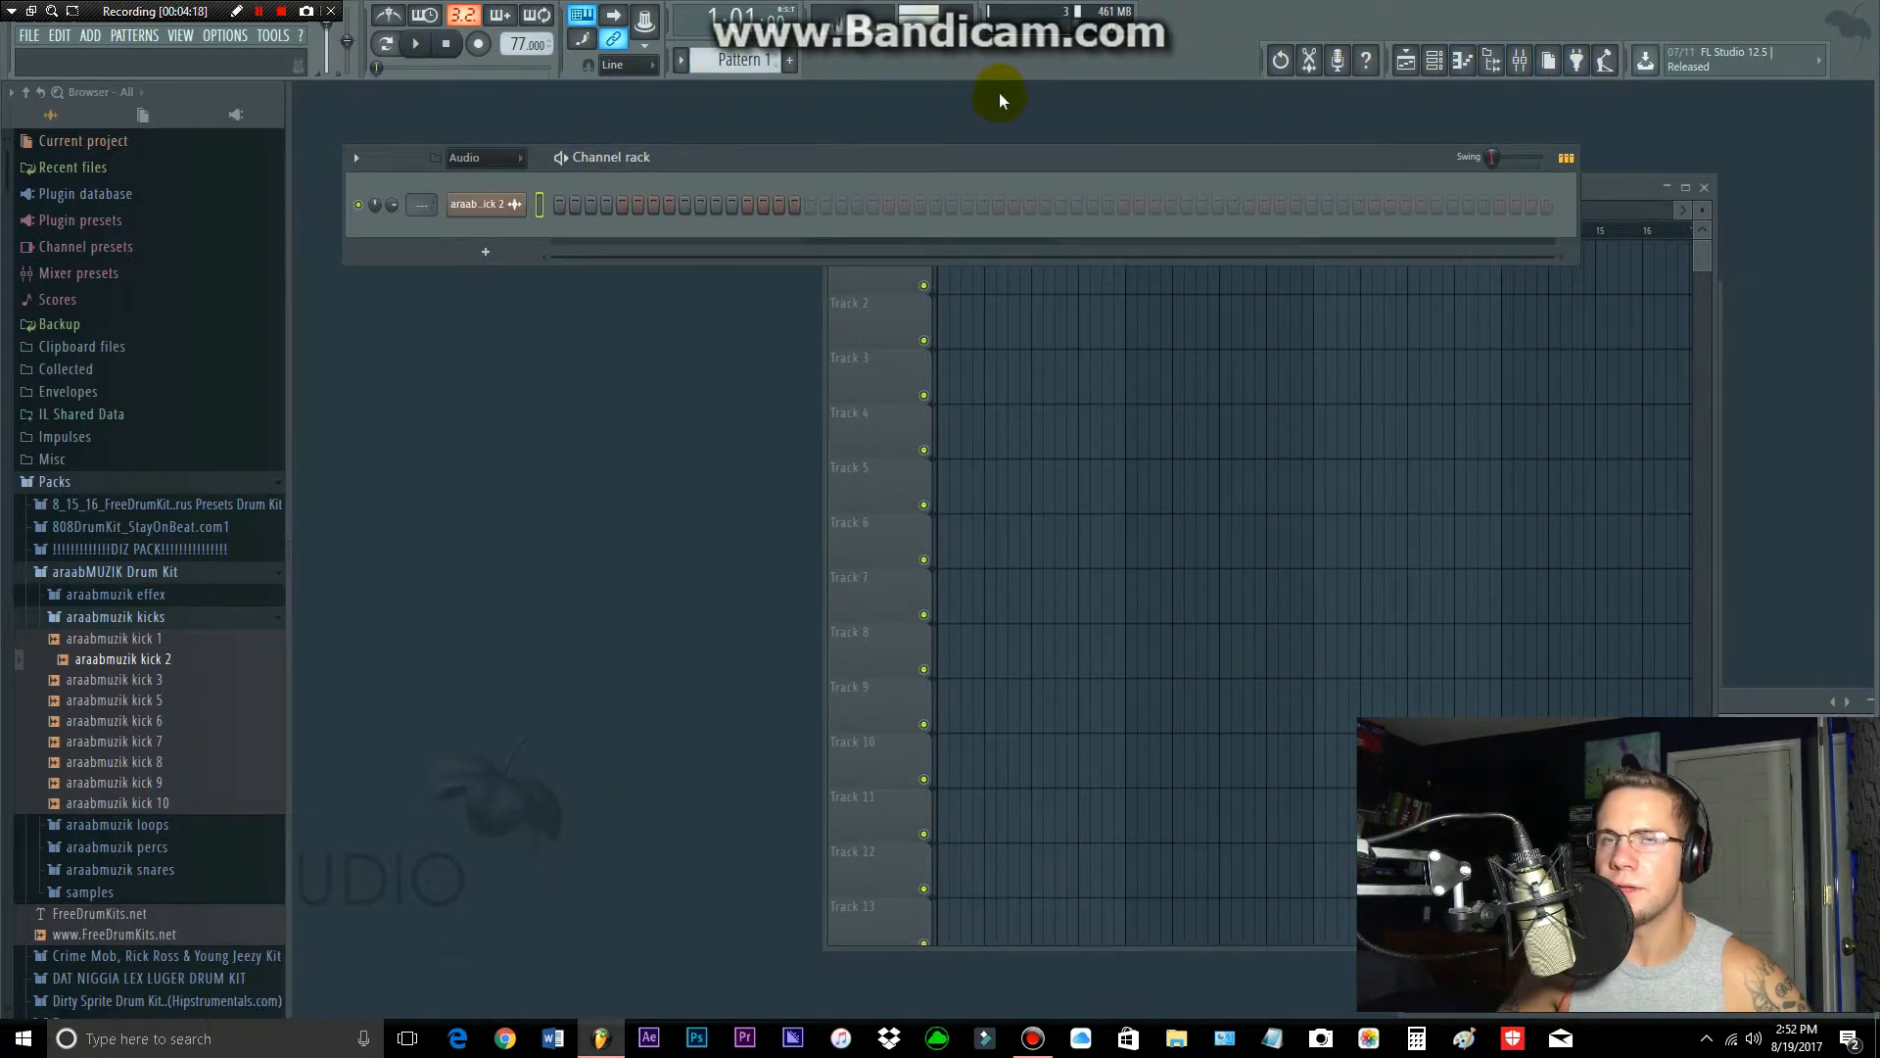
pyautogui.click(176, 36)
pyautogui.click(186, 43)
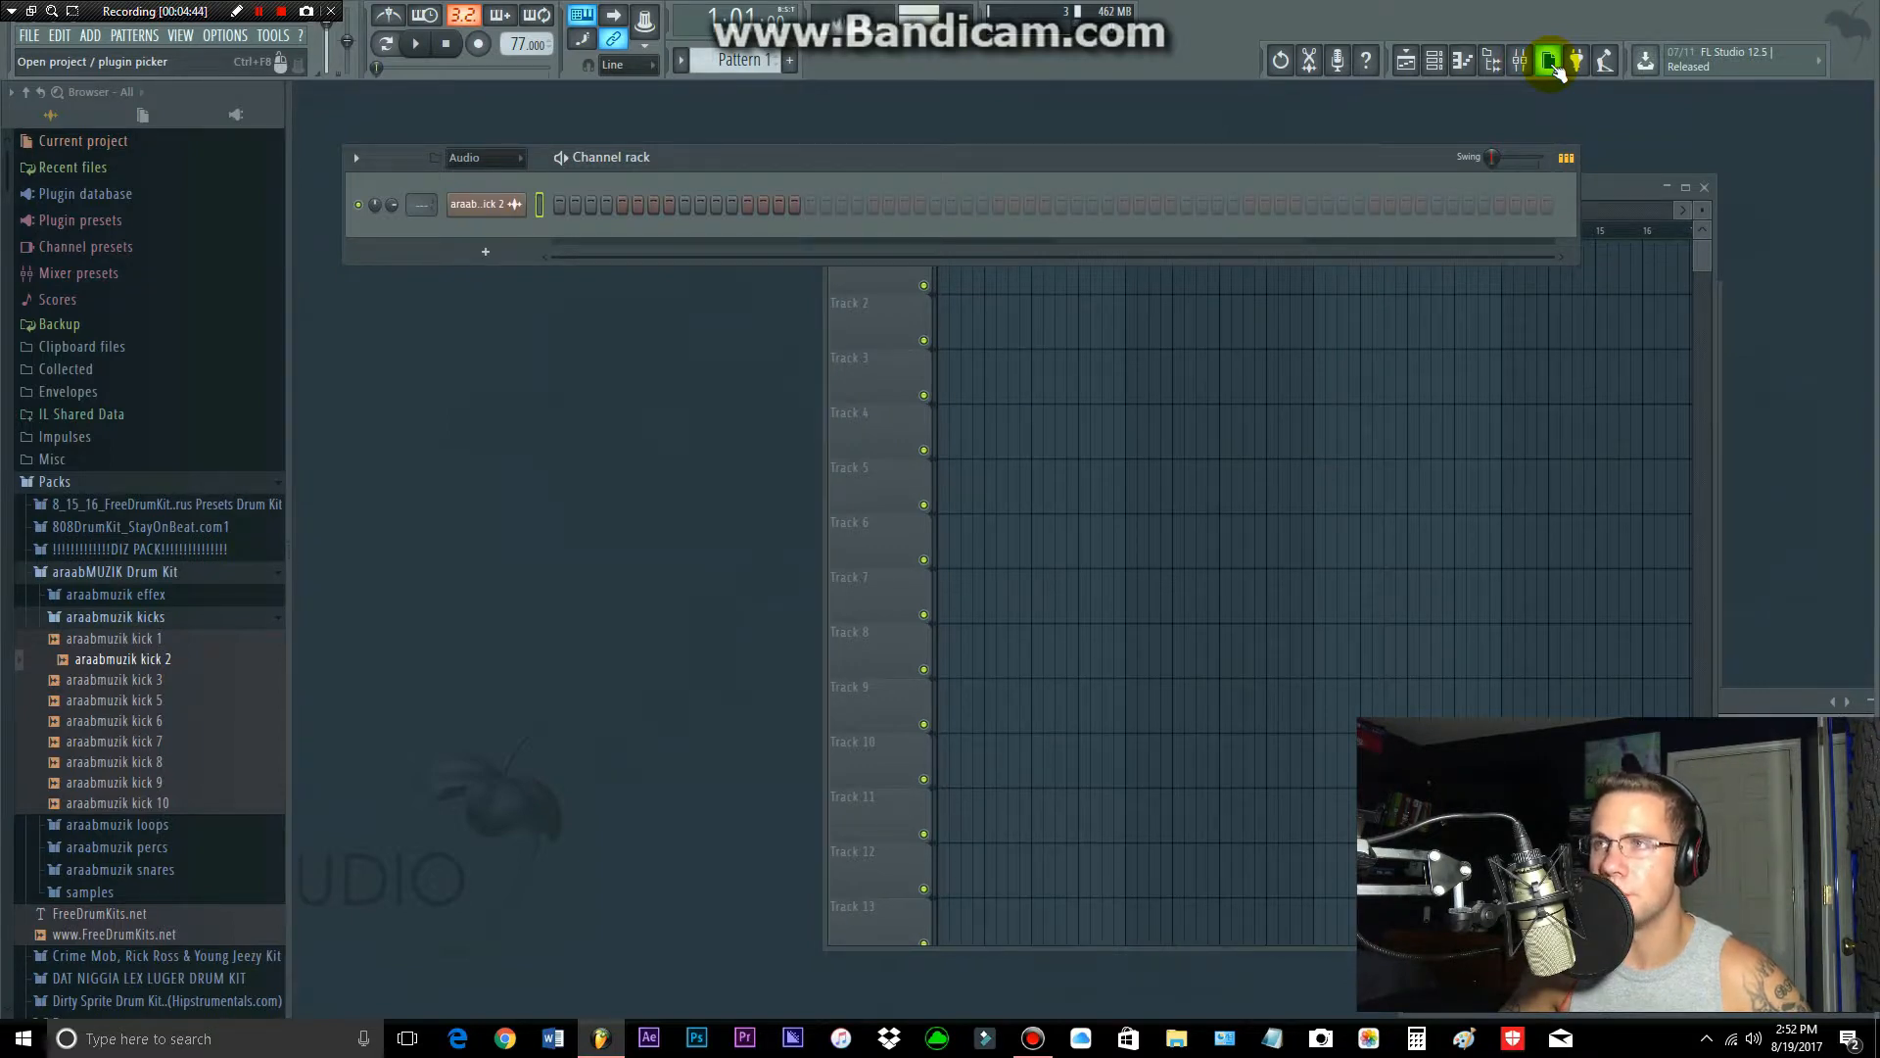
# Step: Tap in a project tempo of 125 BPM with the Tempo tapper and close it
pyautogui.click(1604, 63)
pyautogui.click(920, 448)
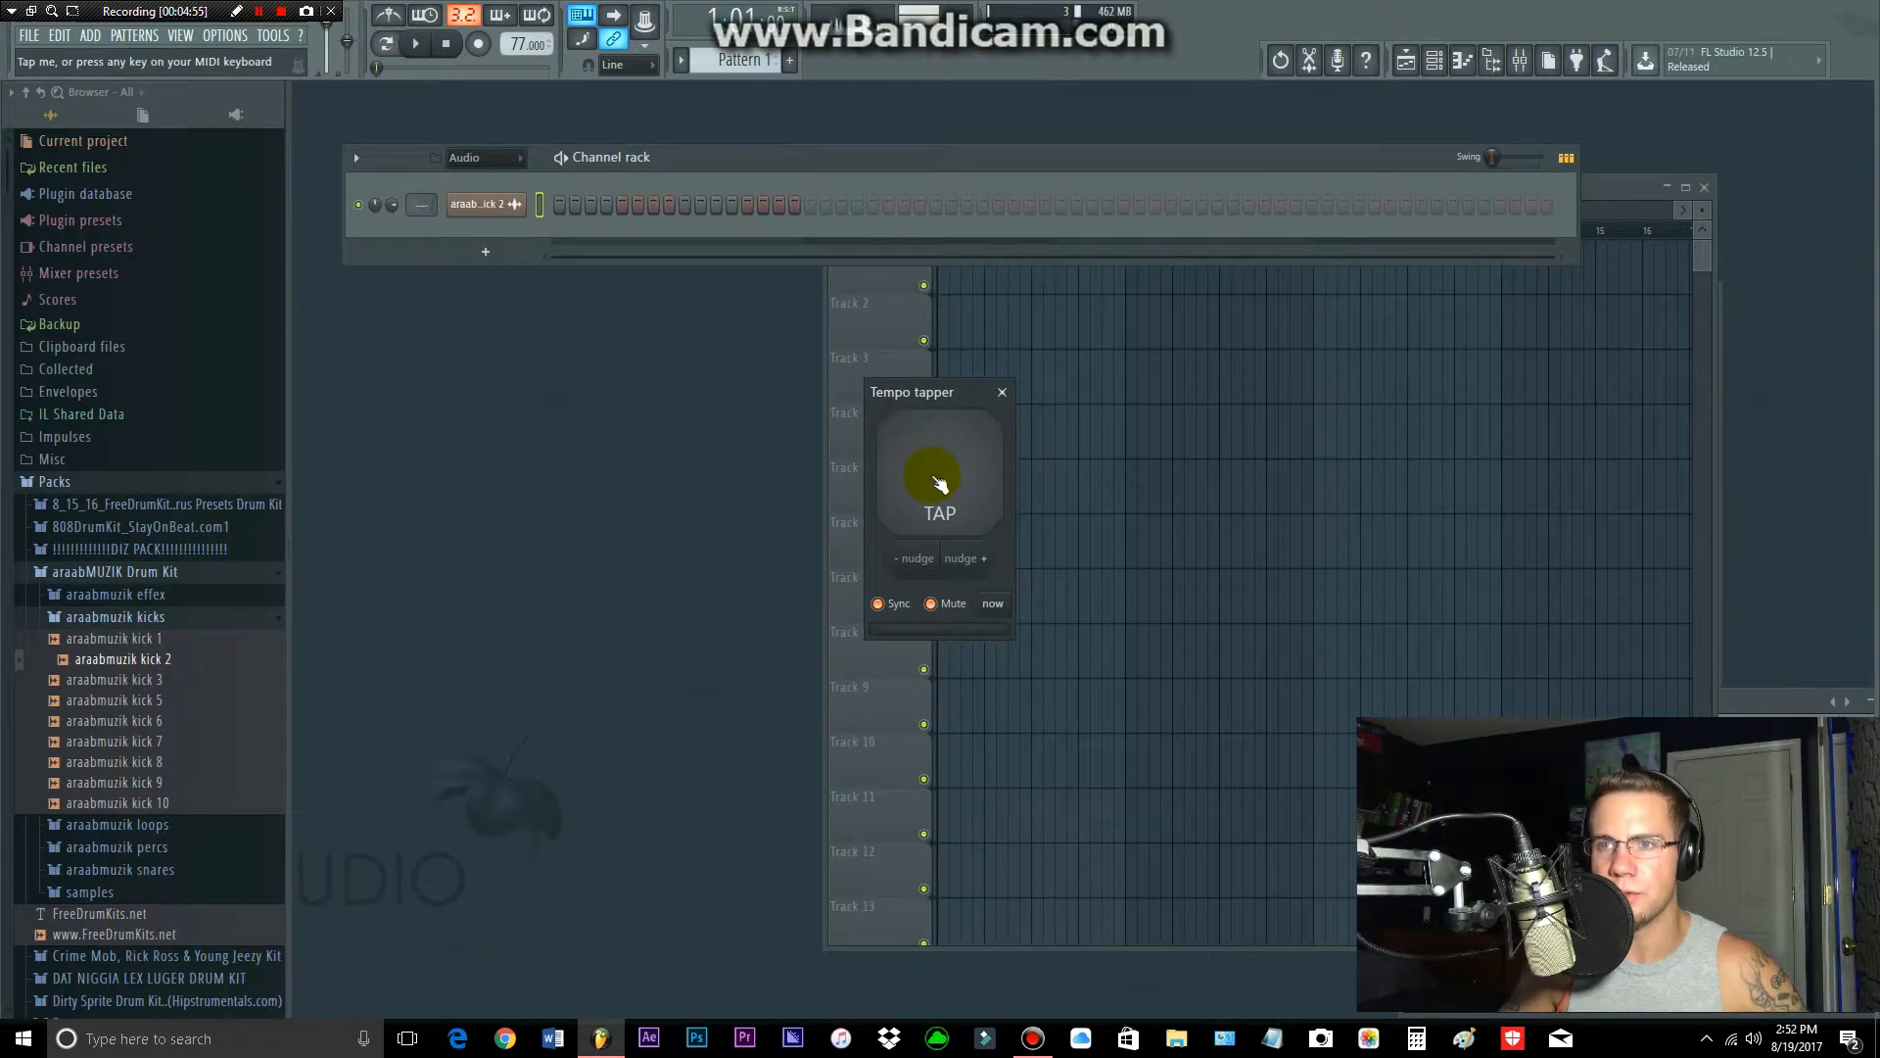
pyautogui.click(956, 478)
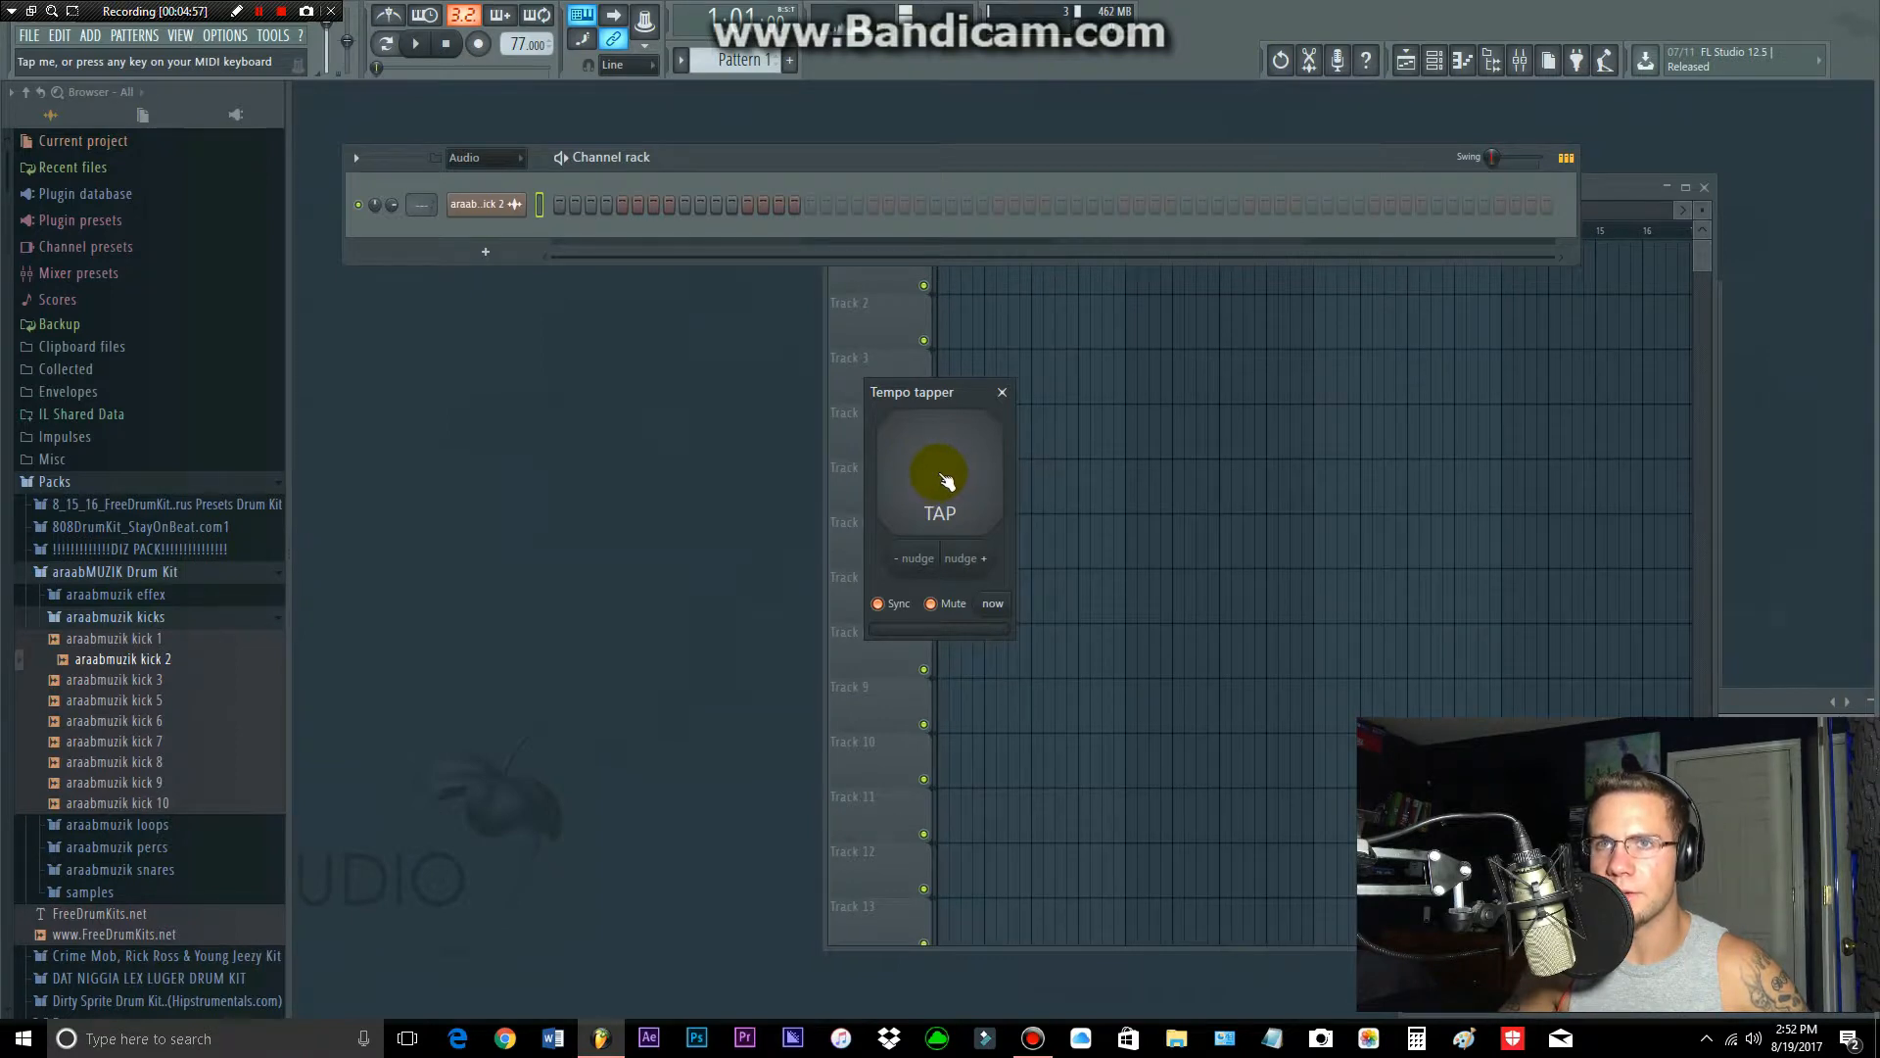
pyautogui.click(945, 479)
pyautogui.click(945, 479)
pyautogui.click(944, 479)
pyautogui.click(945, 479)
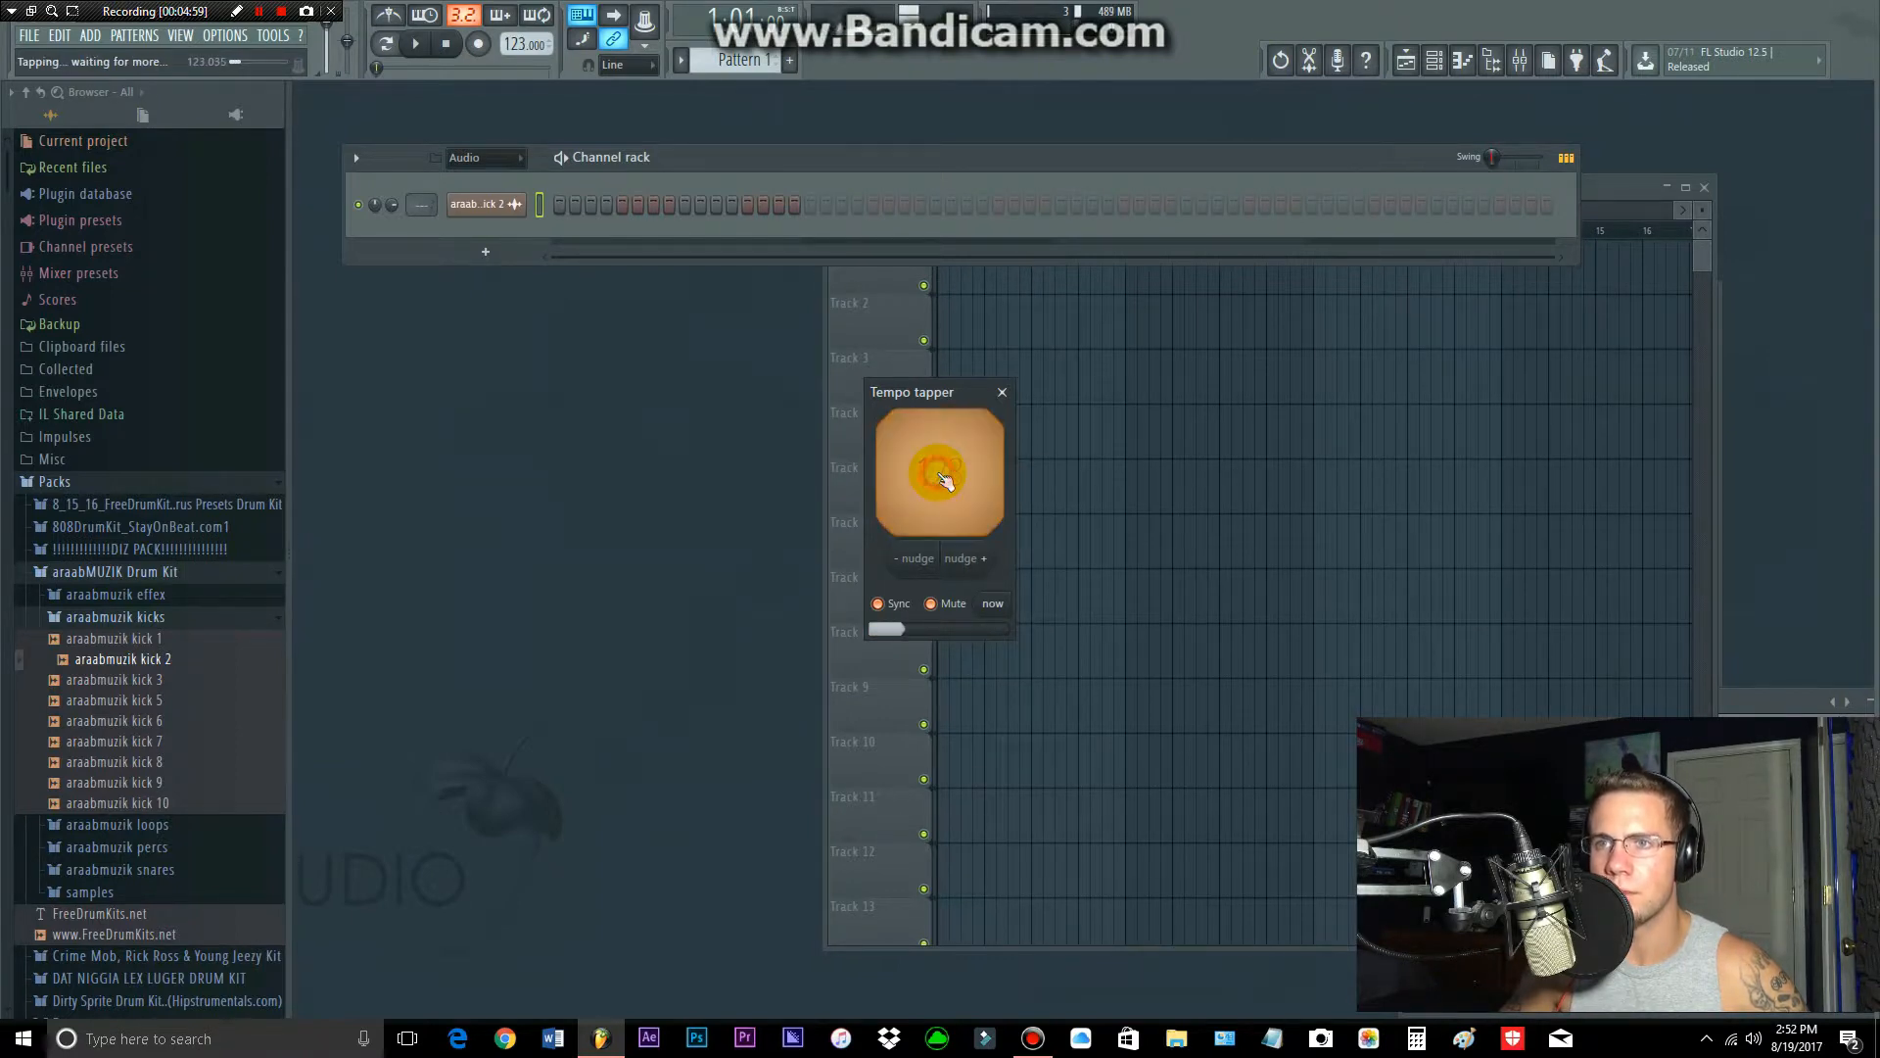
pyautogui.click(945, 479)
pyautogui.click(945, 479)
pyautogui.click(945, 479)
pyautogui.click(945, 478)
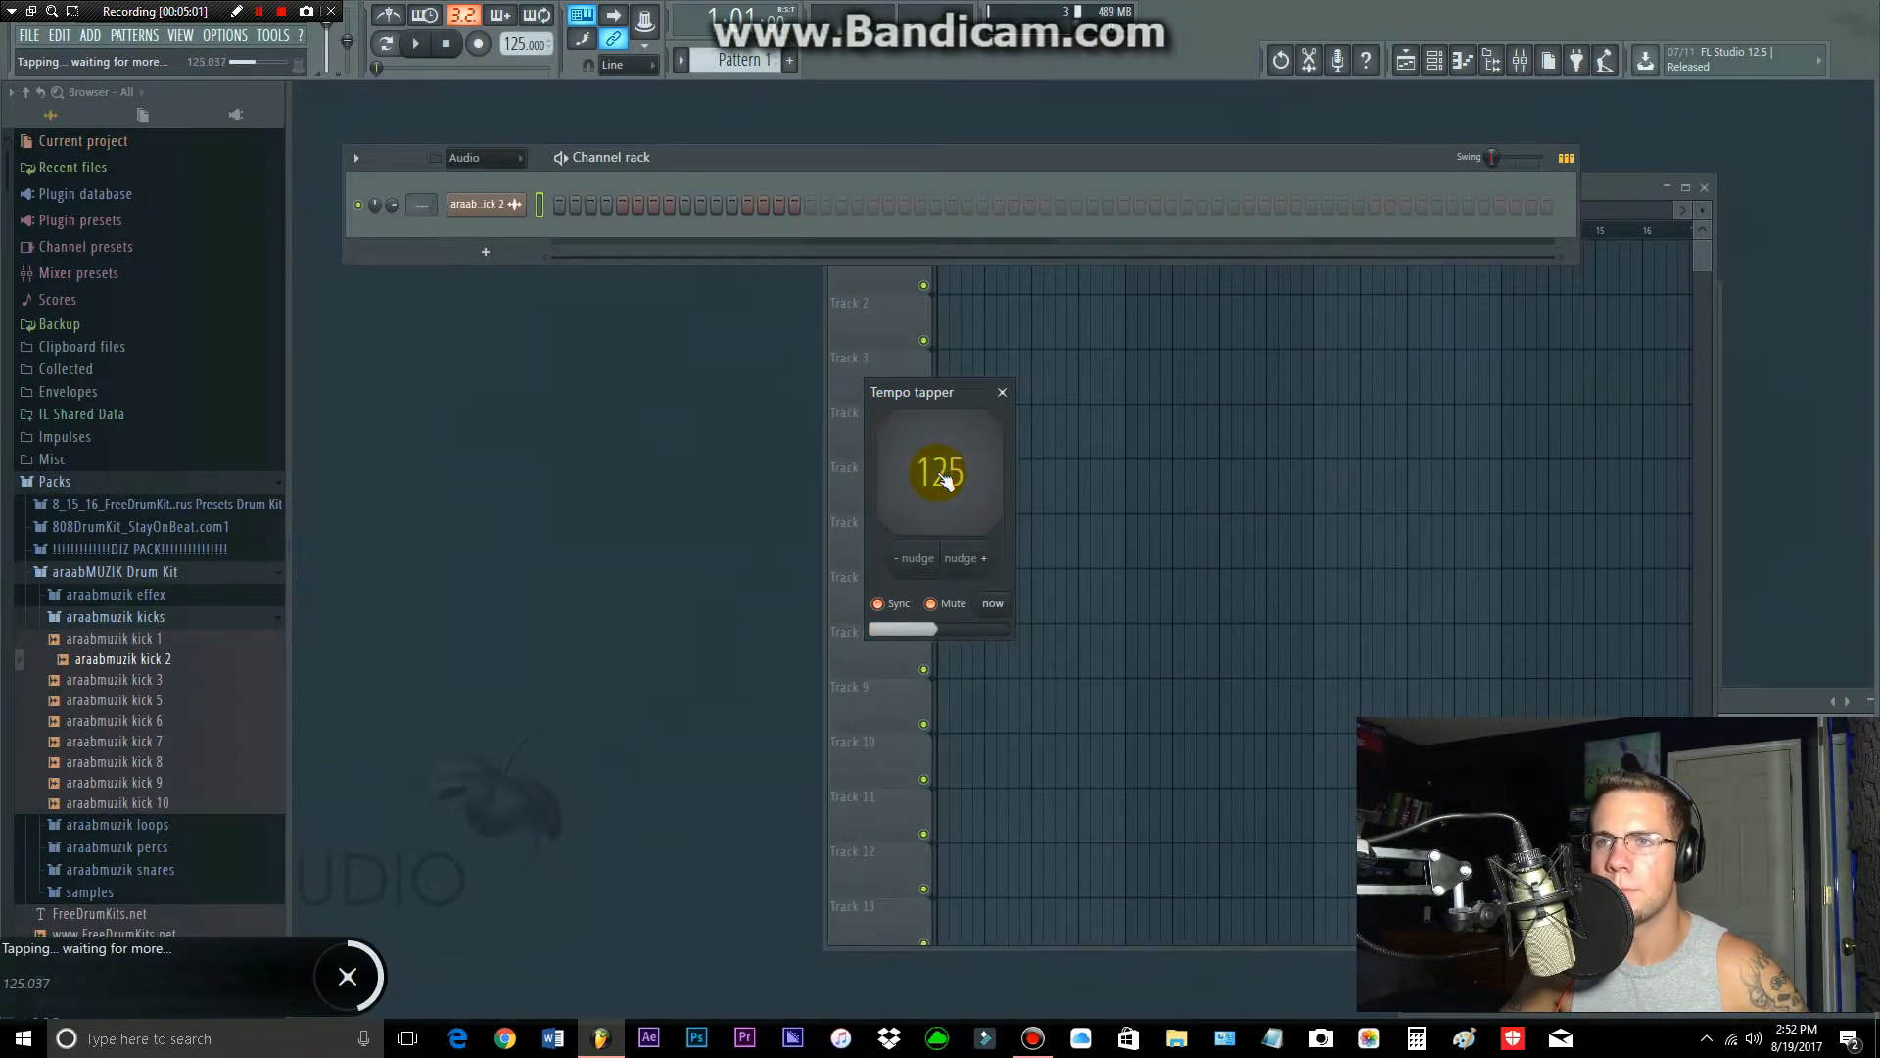
pyautogui.click(1001, 392)
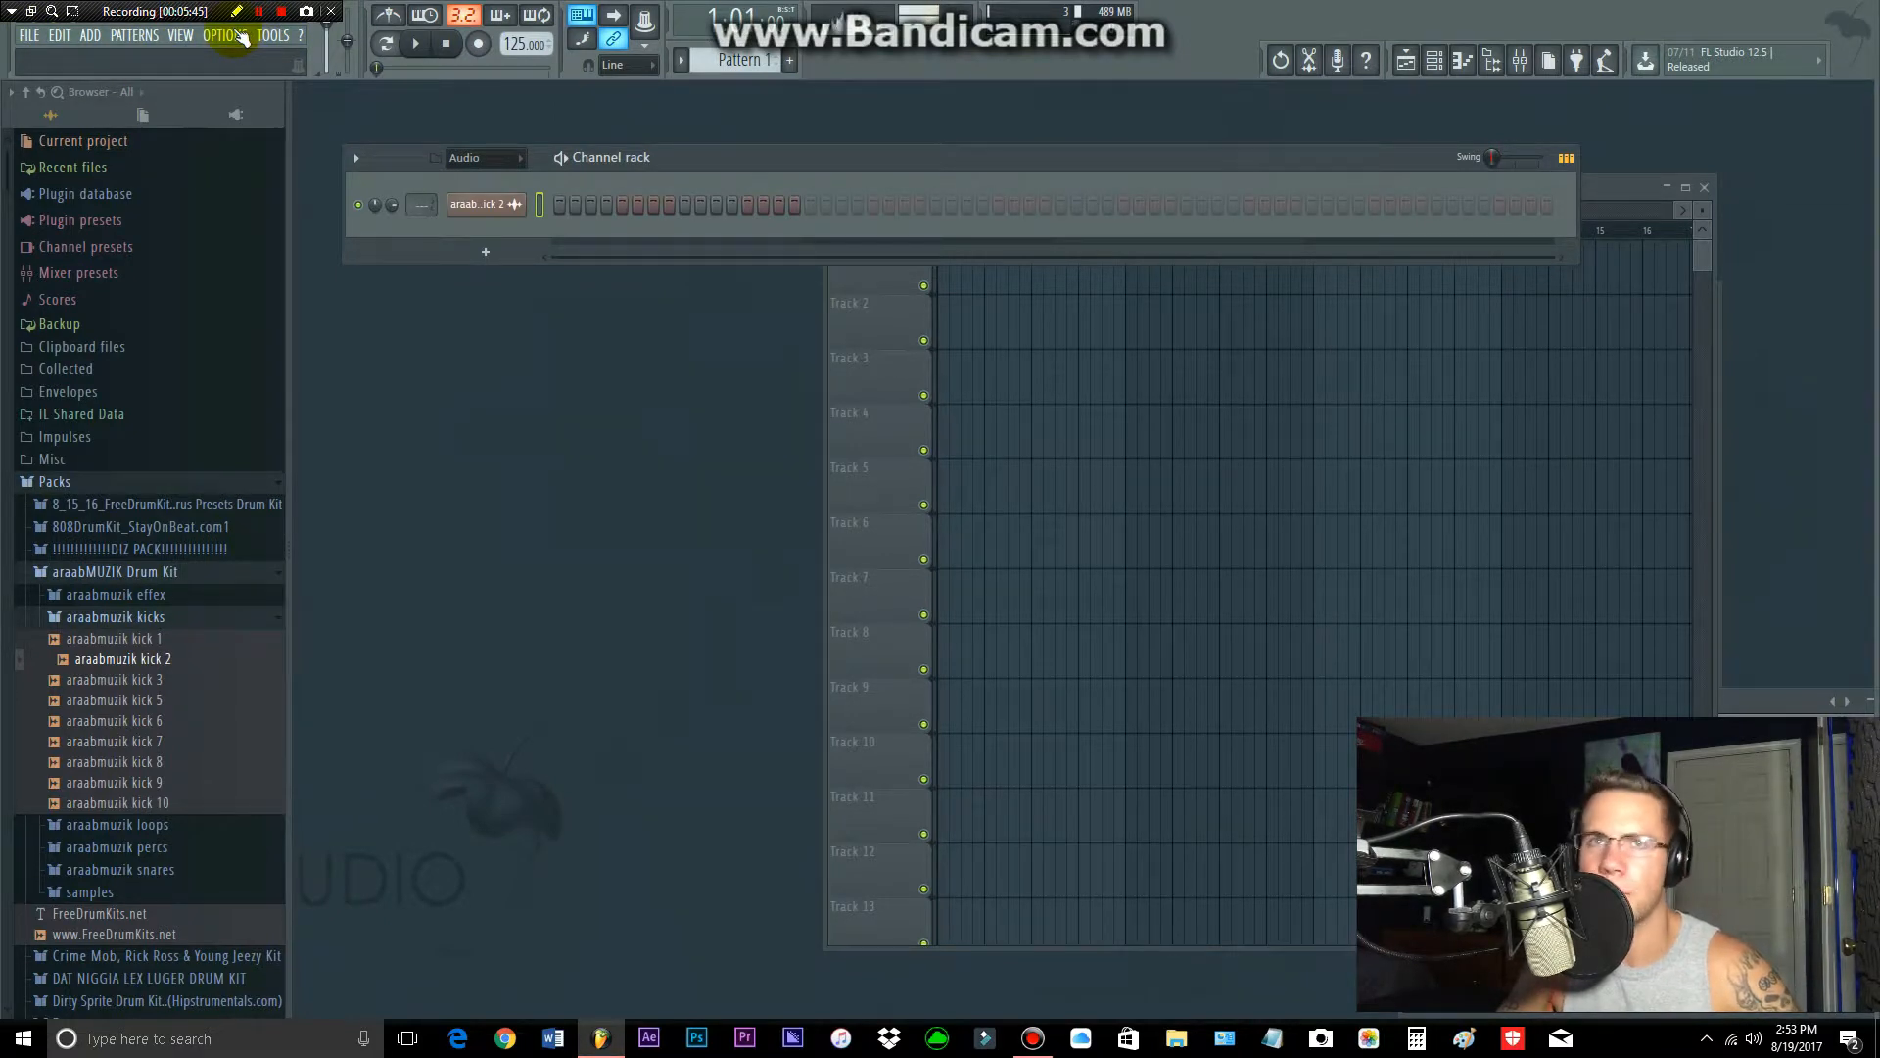
pyautogui.click(32, 37)
pyautogui.click(32, 37)
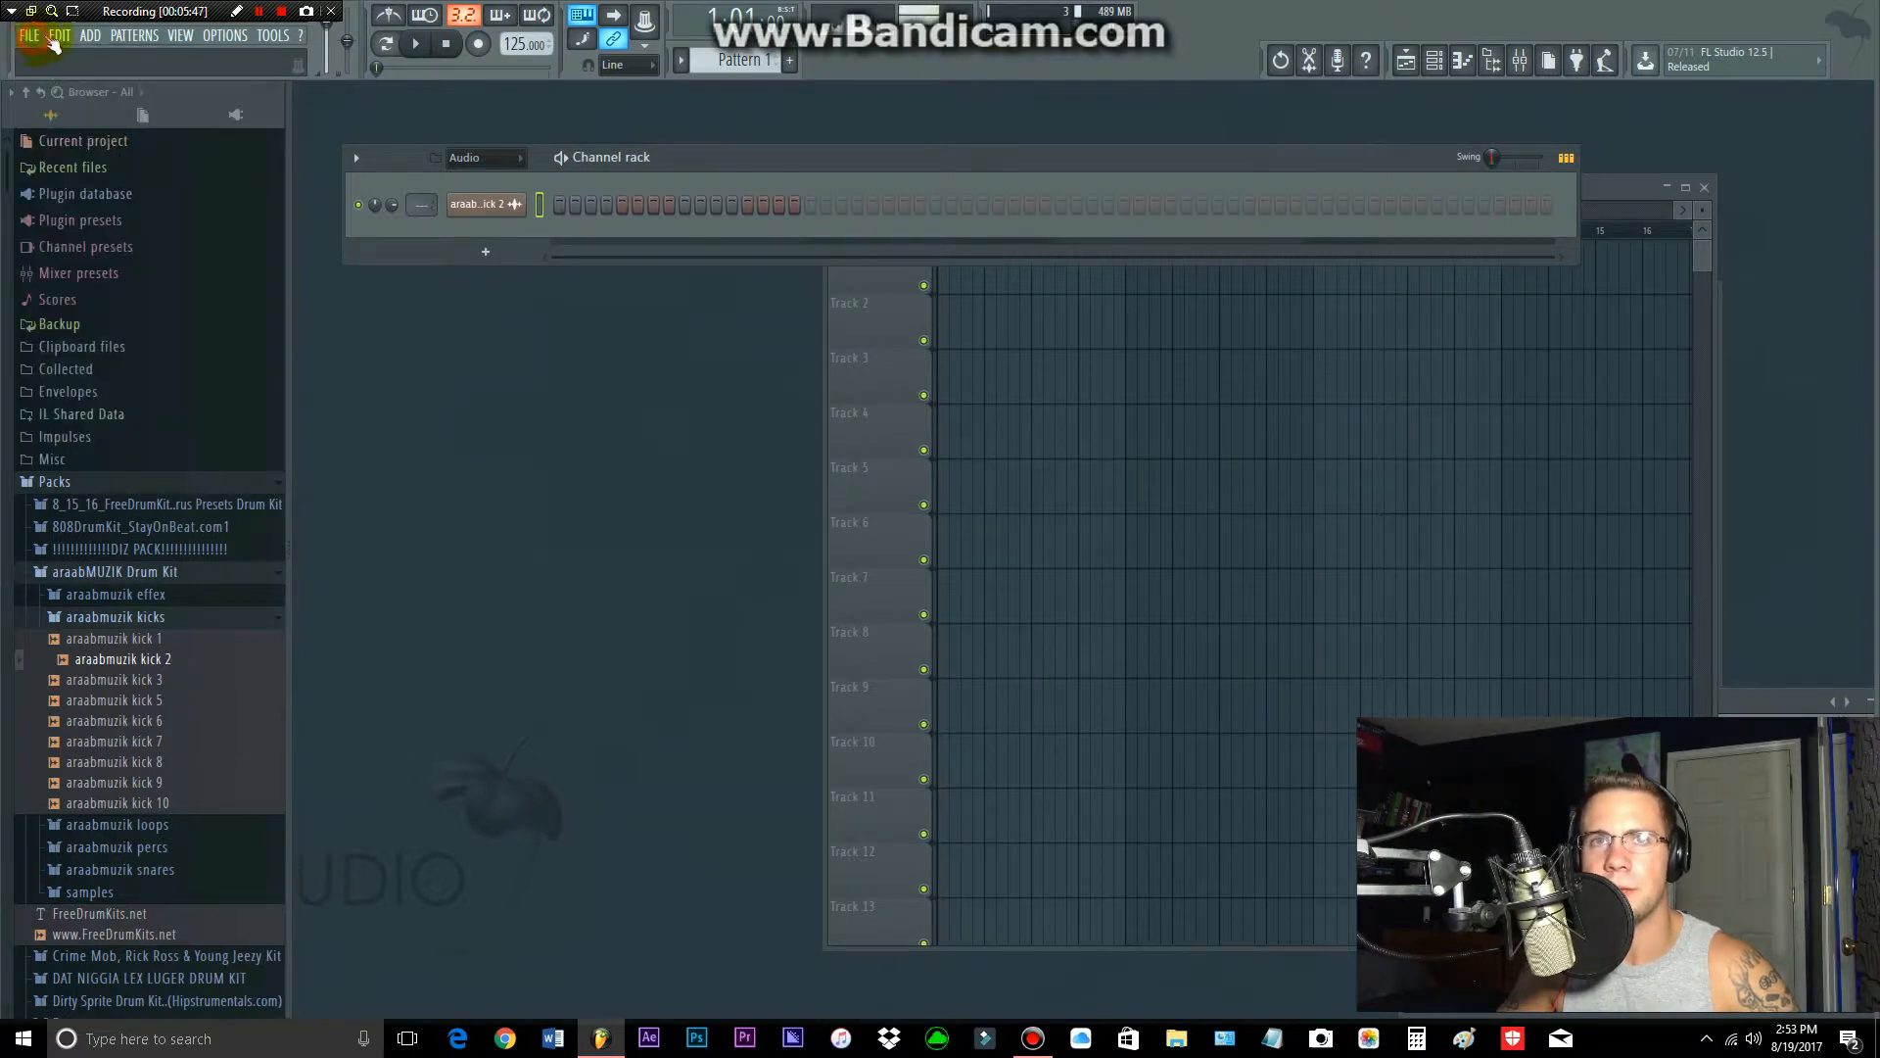
pyautogui.click(88, 37)
pyautogui.click(88, 38)
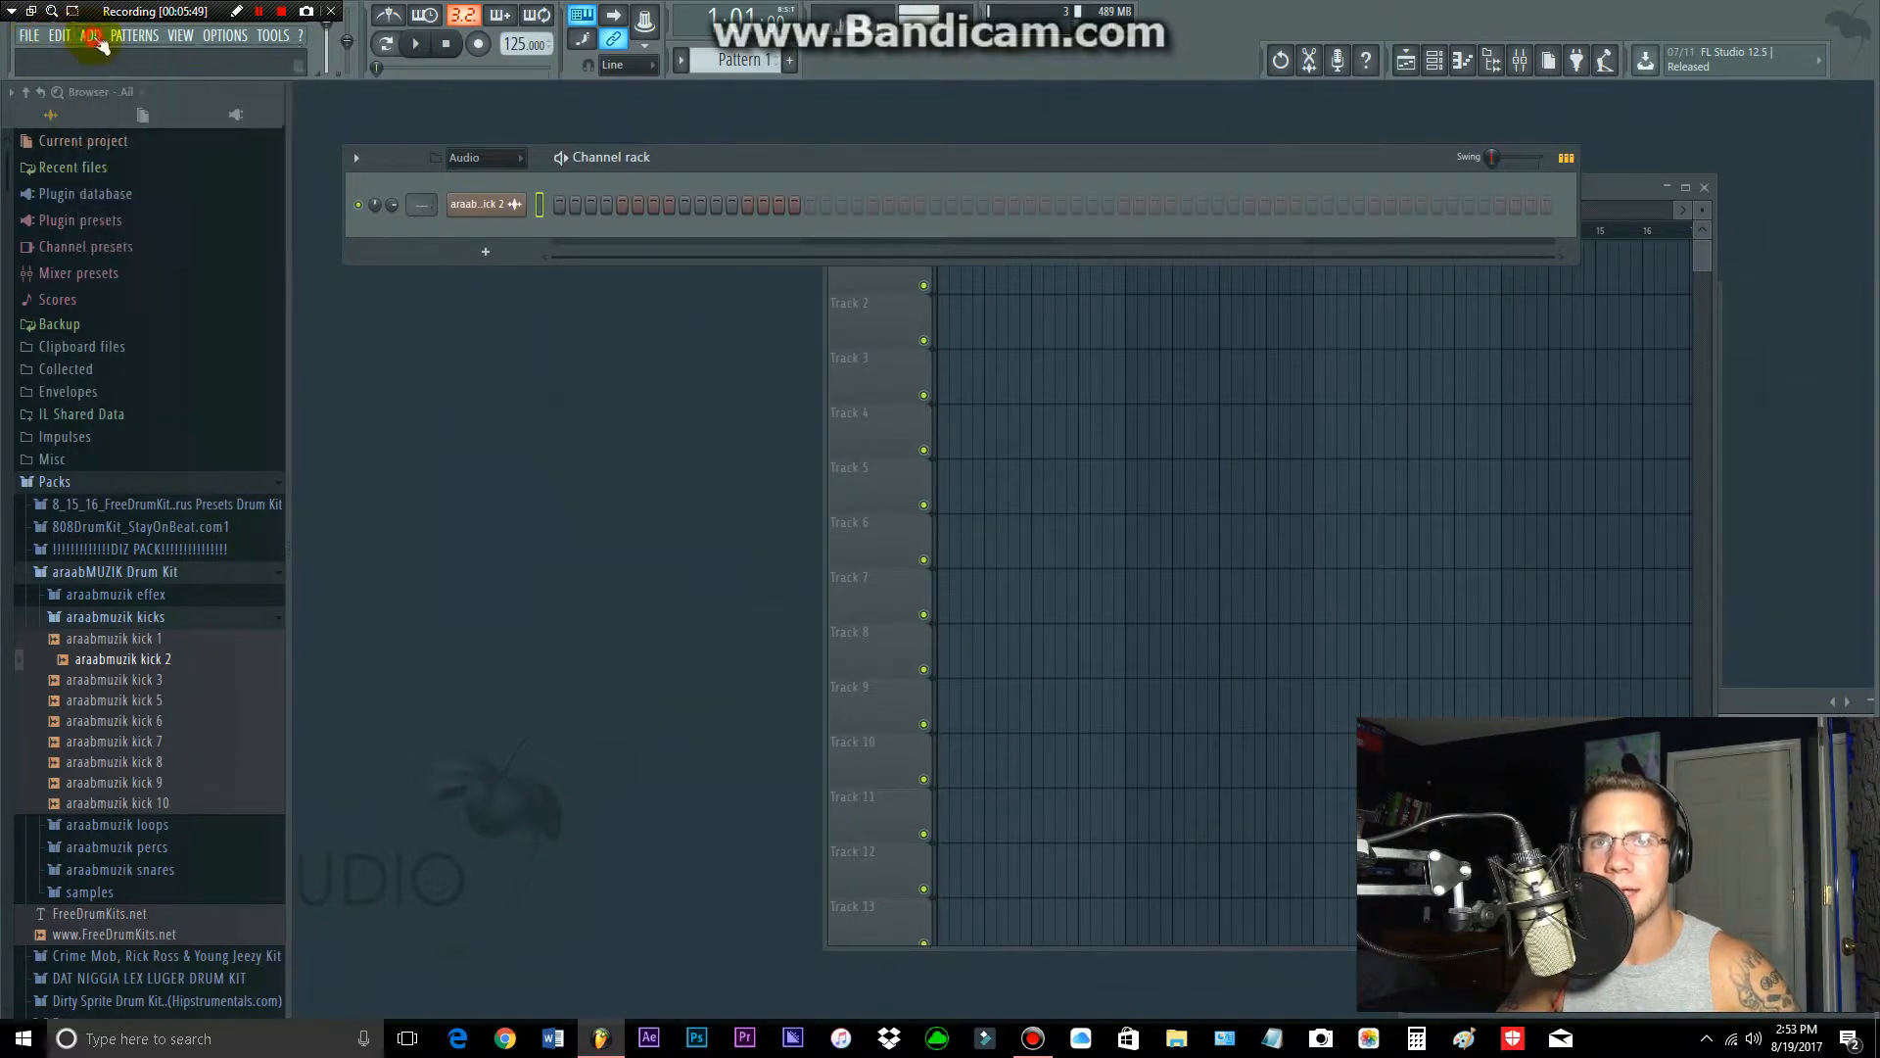
pyautogui.click(132, 37)
pyautogui.click(176, 37)
pyautogui.click(178, 37)
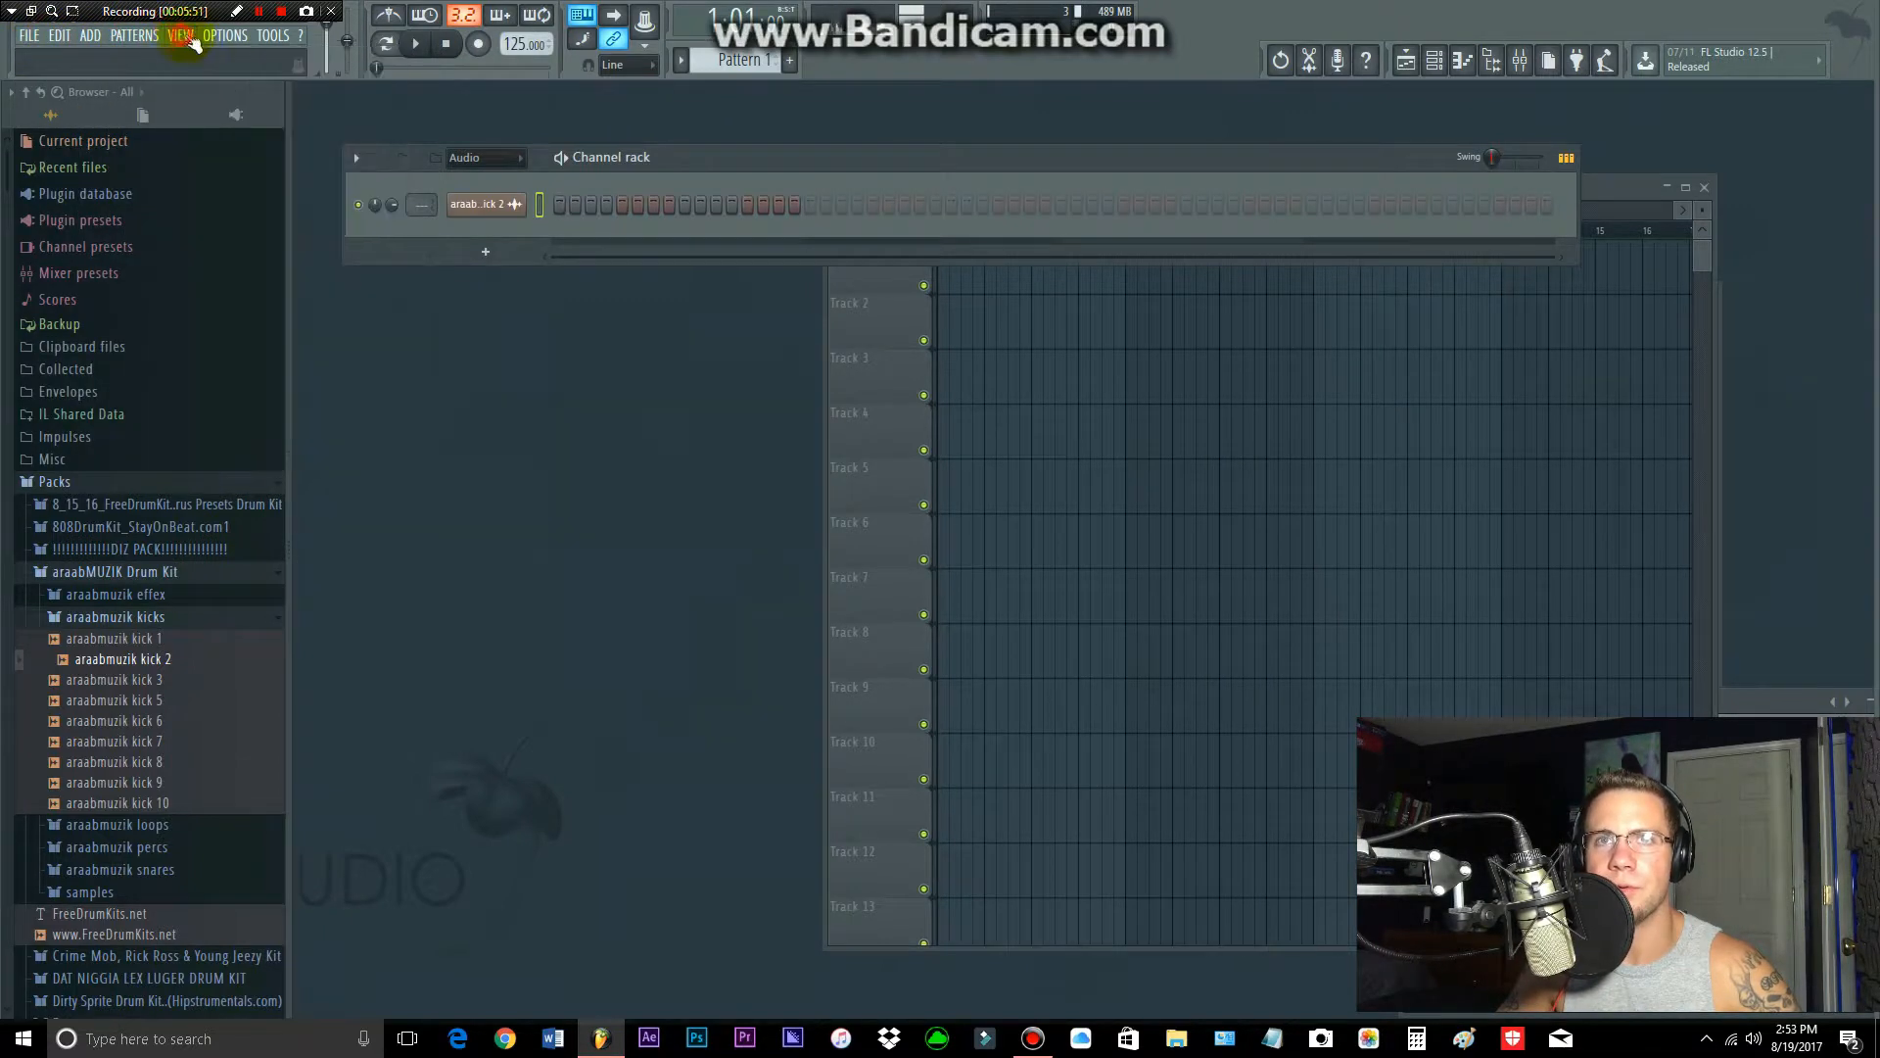
pyautogui.click(240, 37)
pyautogui.click(274, 37)
pyautogui.click(280, 37)
pyautogui.click(281, 37)
pyautogui.click(282, 39)
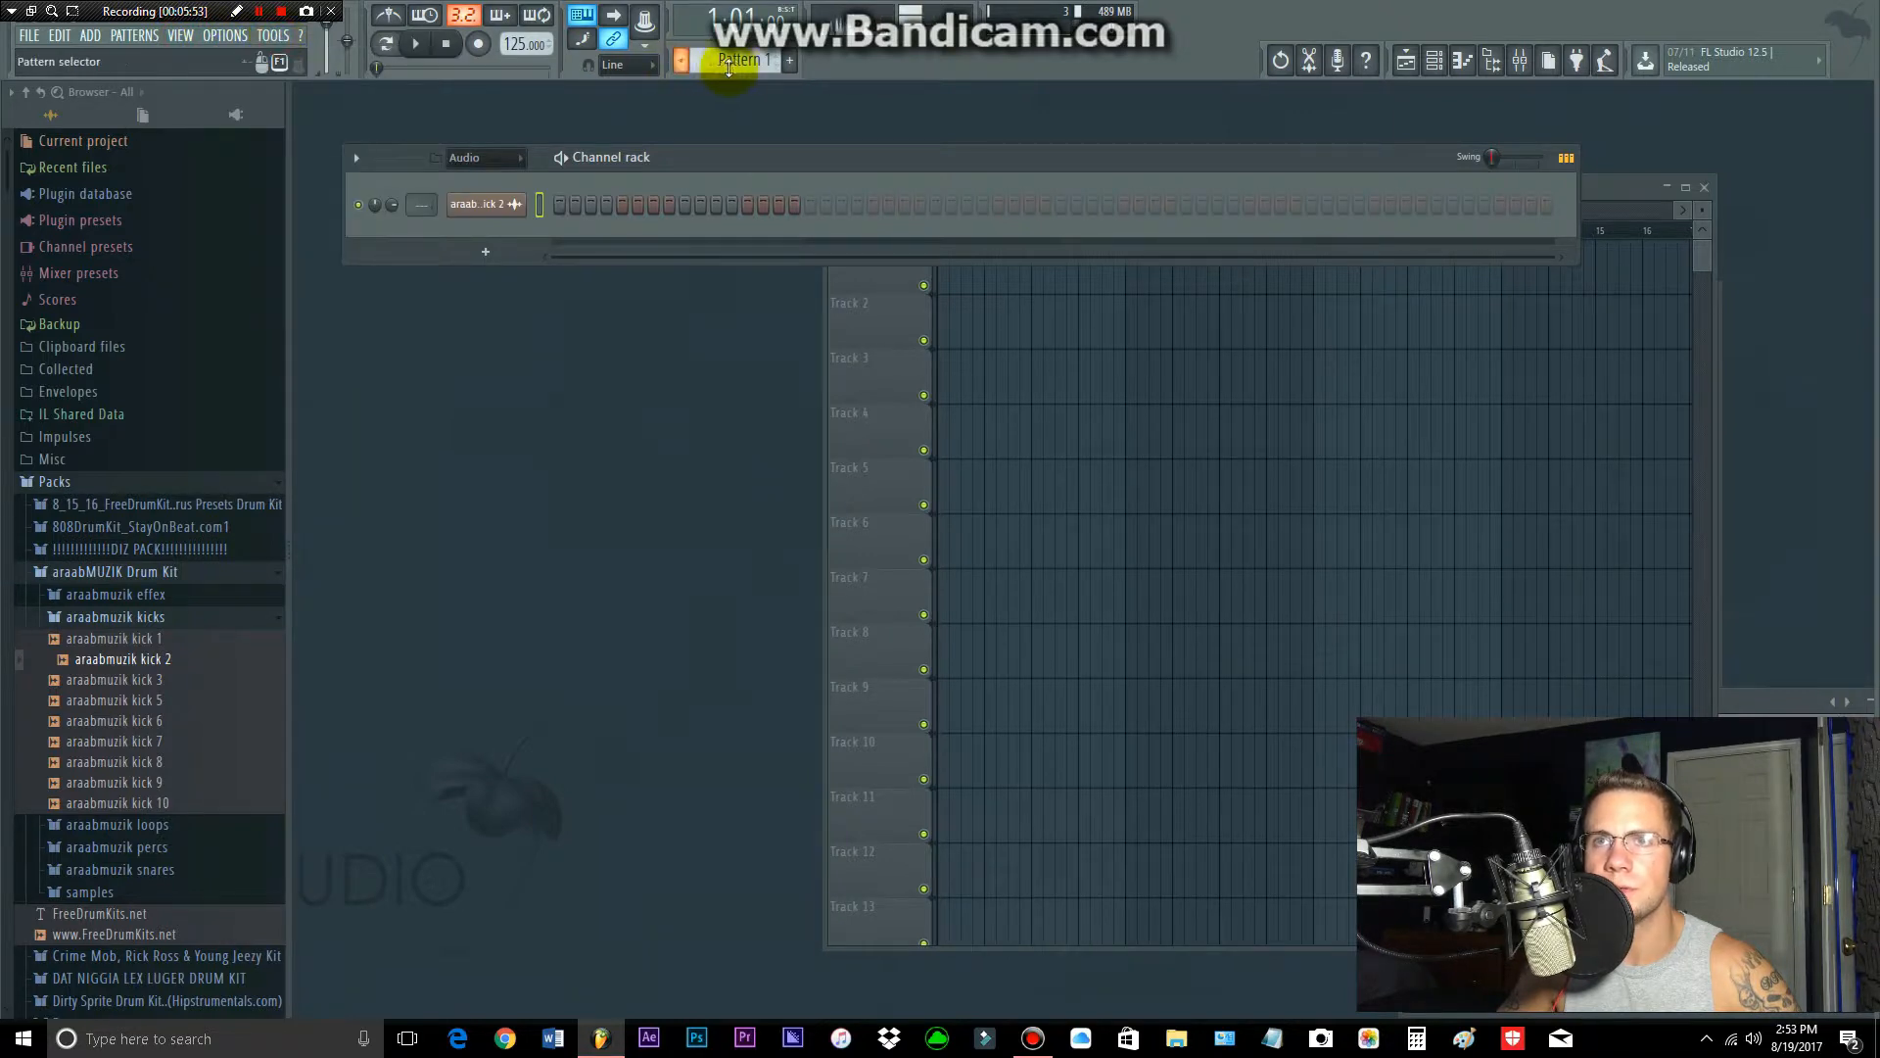
# Step: Show the Unsorted channel group in the channel rack
pyautogui.press('pagedown')
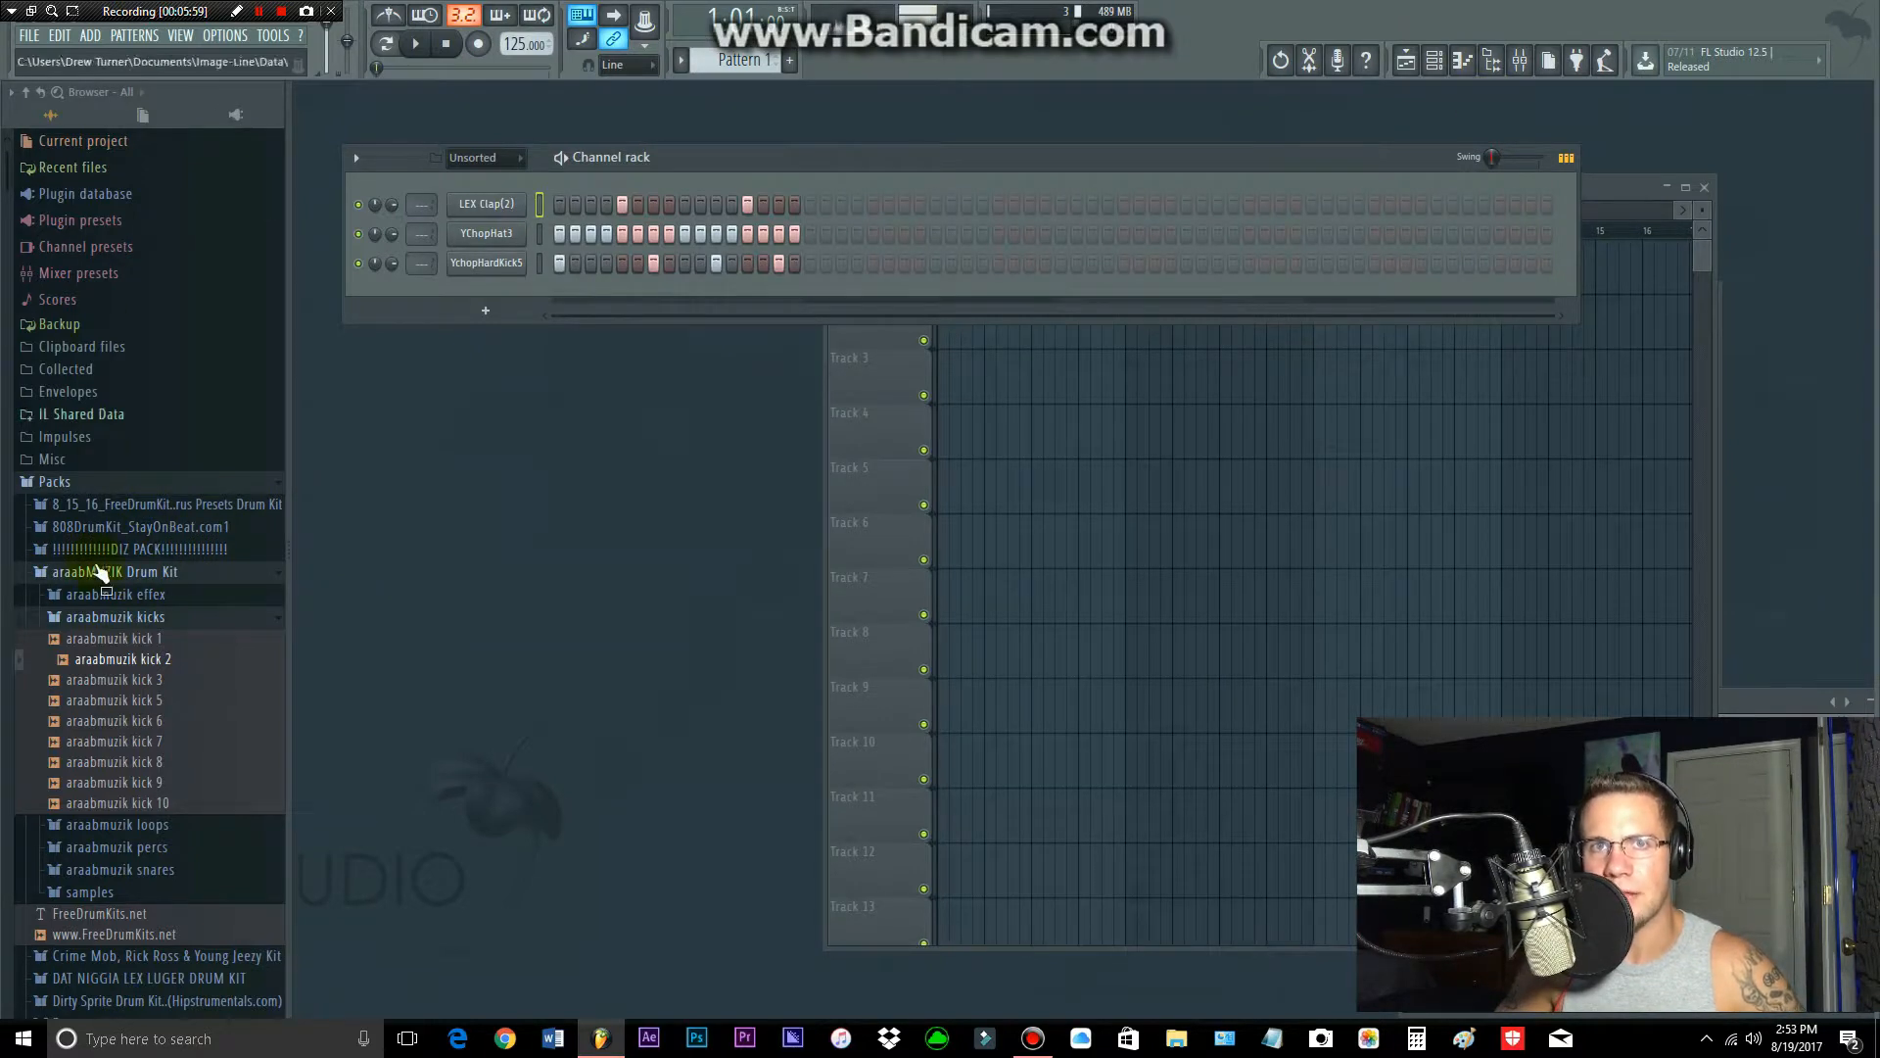
# Step: Browse the Misc samples used by demo projects and preview Fluid_170_03c and Timbale_005 from the CleanVsDirty folder
pyautogui.click(65, 458)
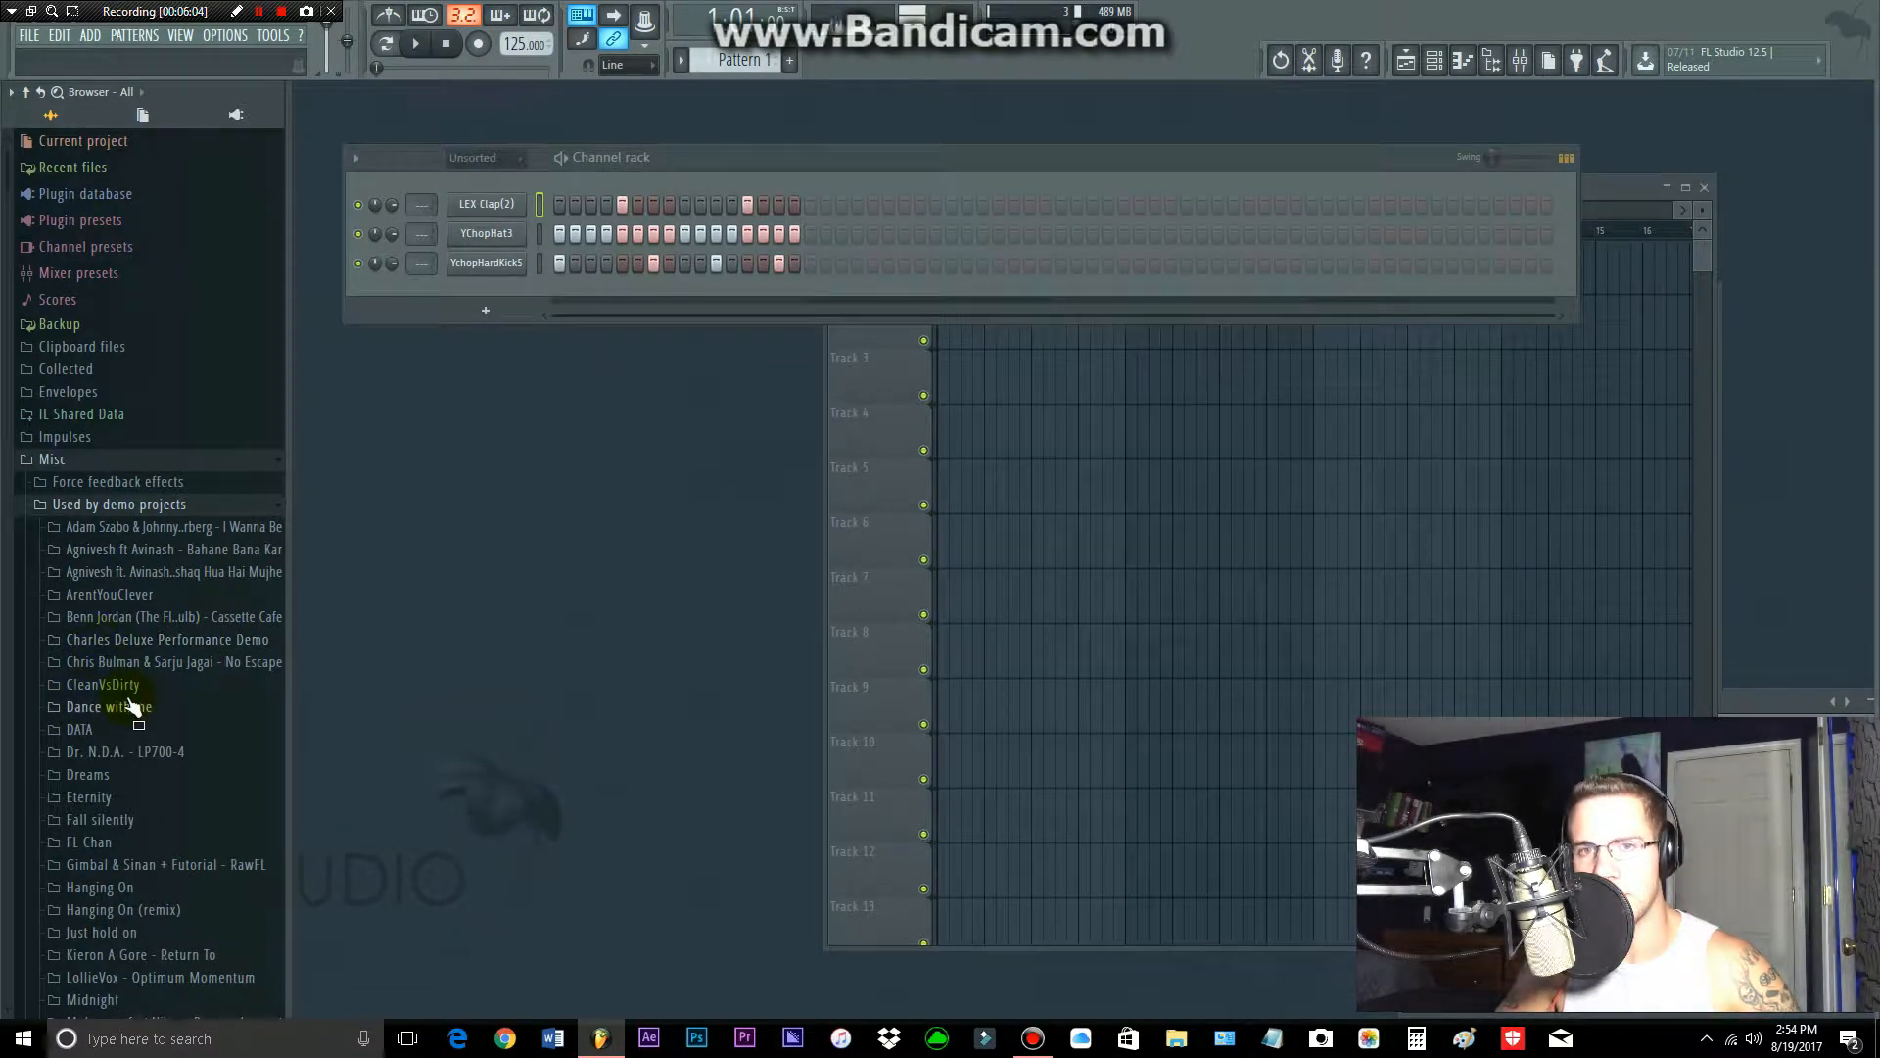
pyautogui.scroll(-4, 118, 666)
pyautogui.scroll(-3, 113, 705)
pyautogui.scroll(5, 111, 750)
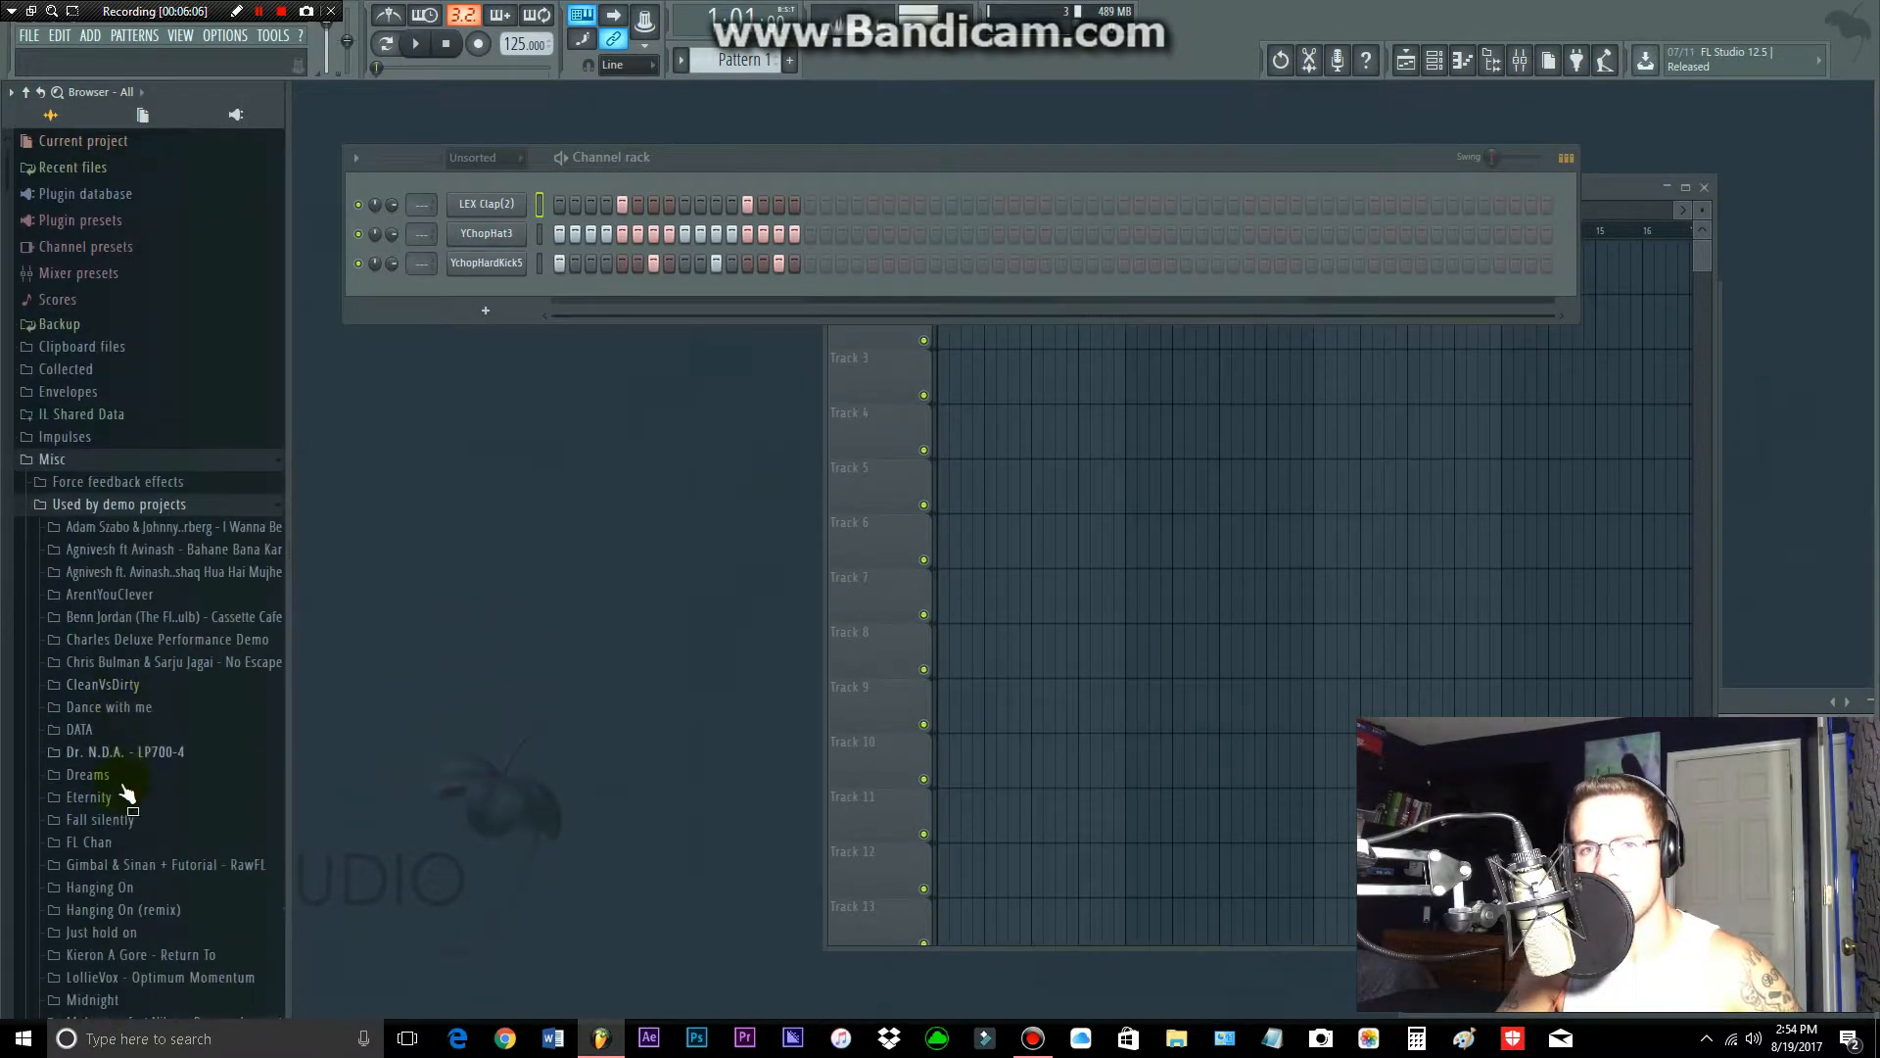
pyautogui.scroll(-4, 115, 745)
pyautogui.scroll(4, 124, 715)
pyautogui.click(103, 560)
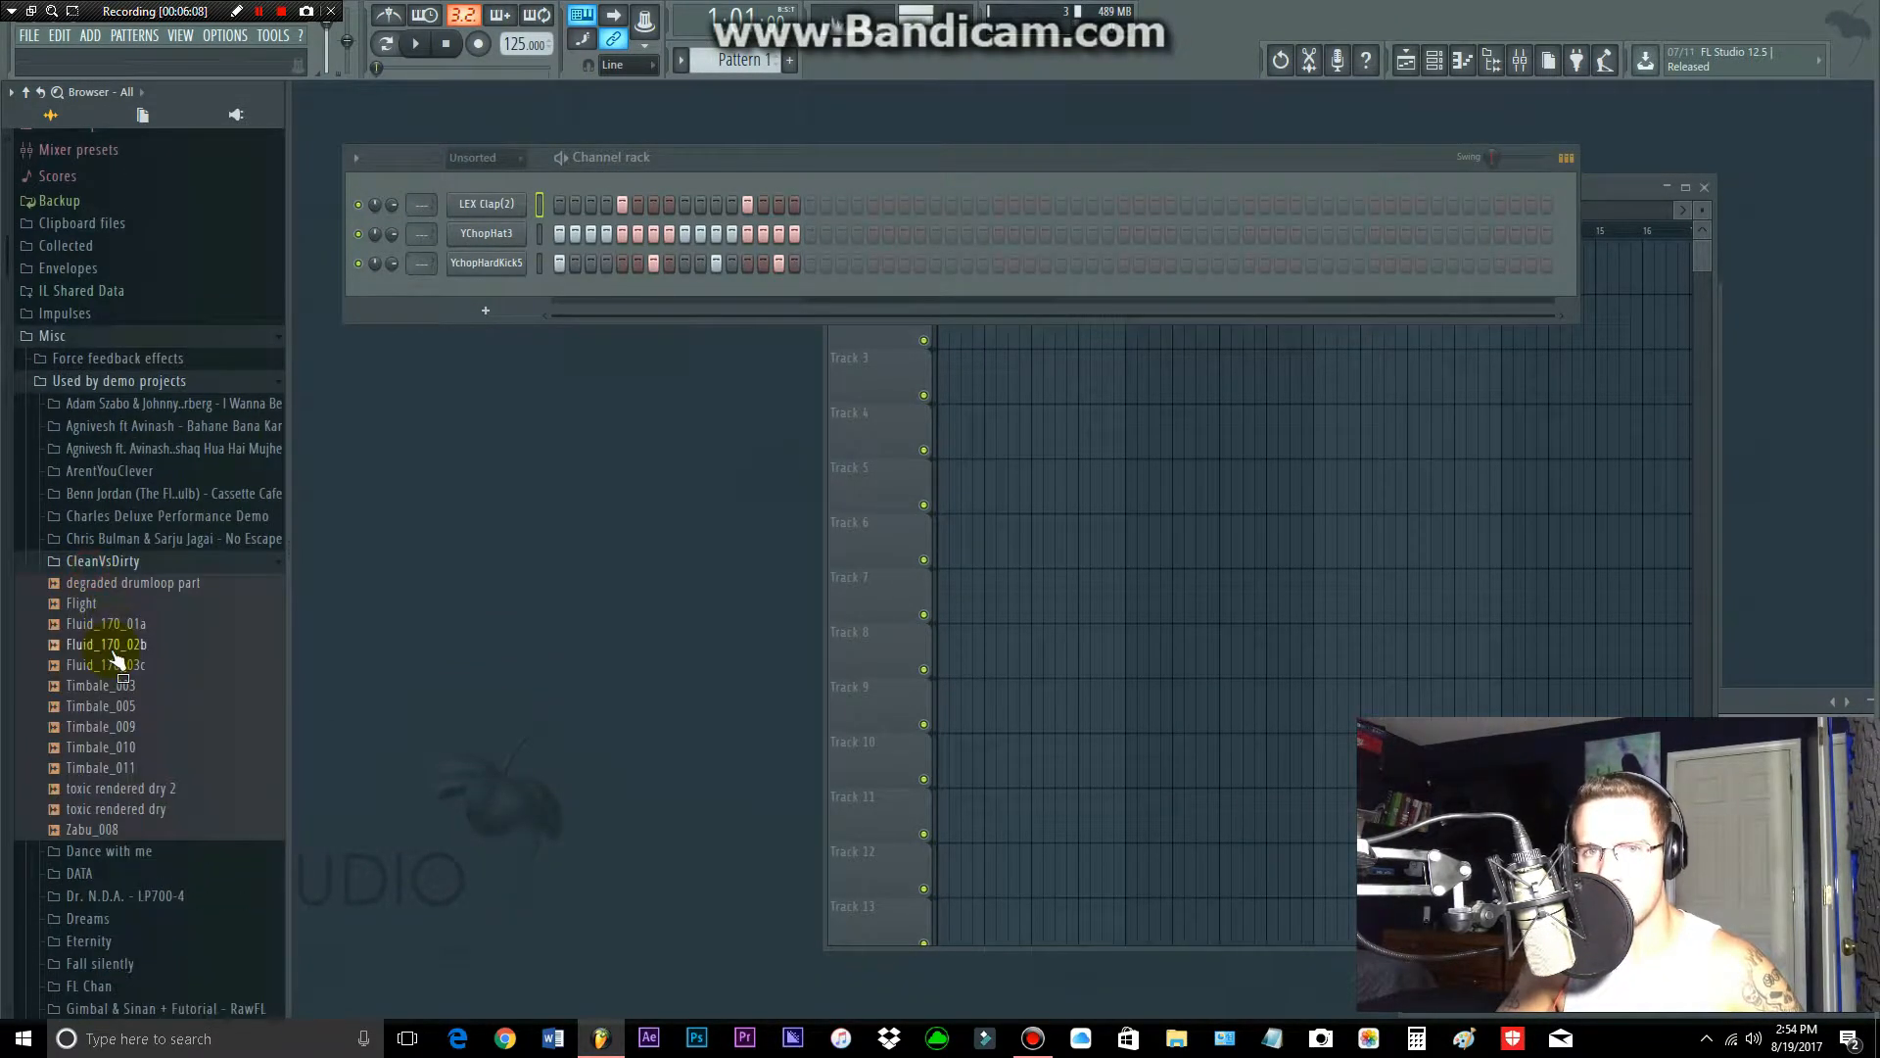
pyautogui.click(108, 664)
pyautogui.click(106, 706)
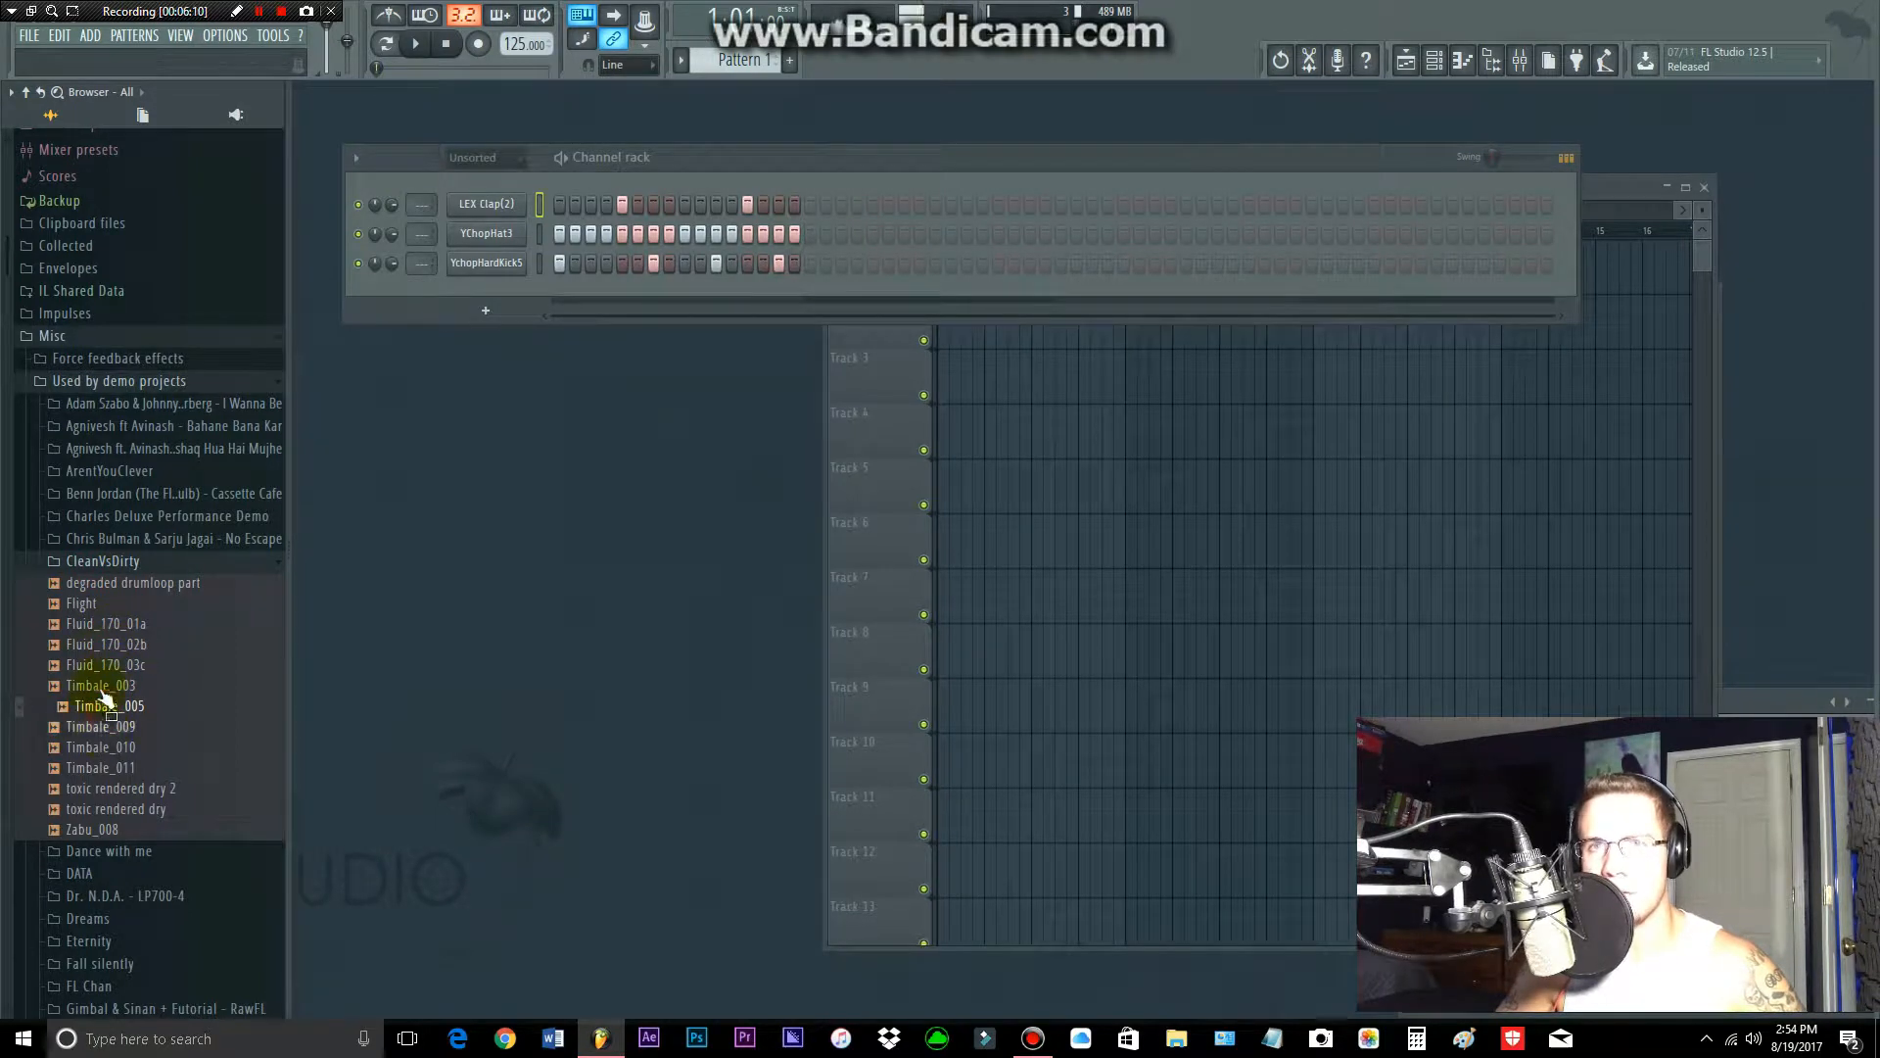
pyautogui.click(116, 562)
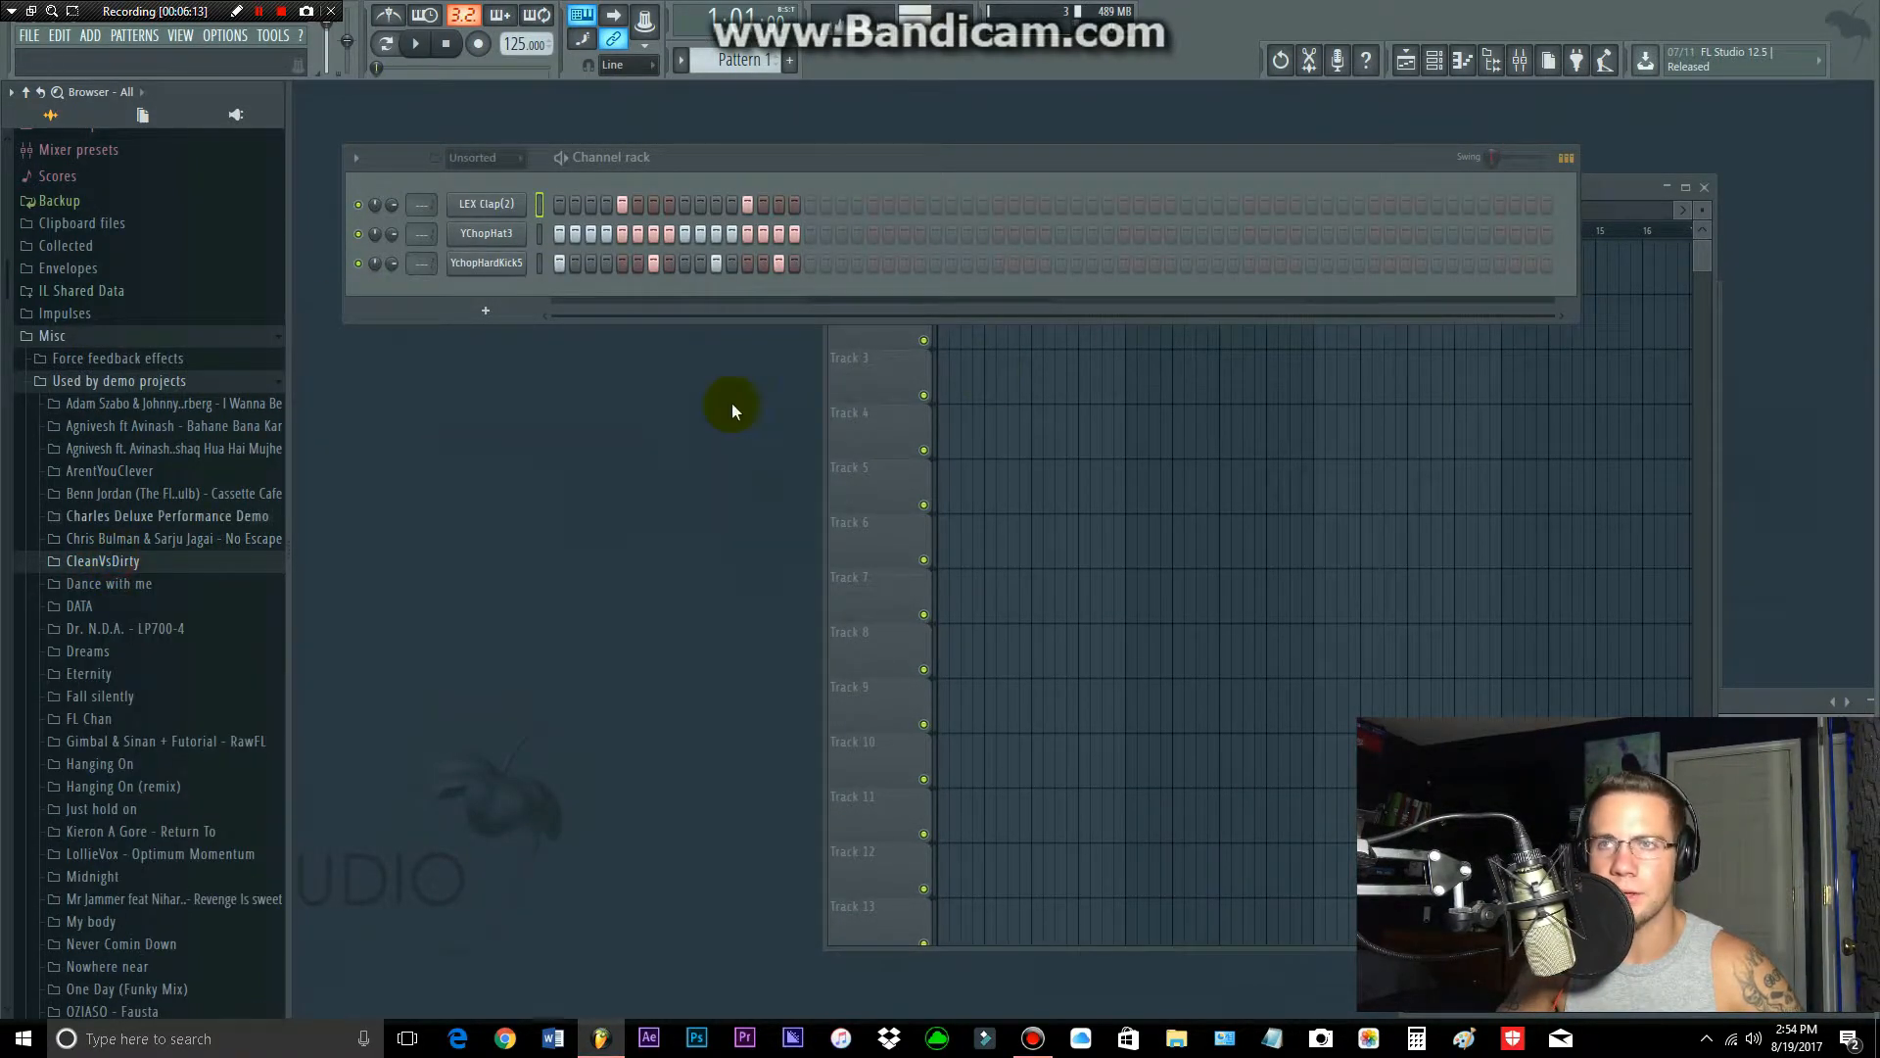
# Step: Open a new Edison audio editor
pyautogui.click(1312, 67)
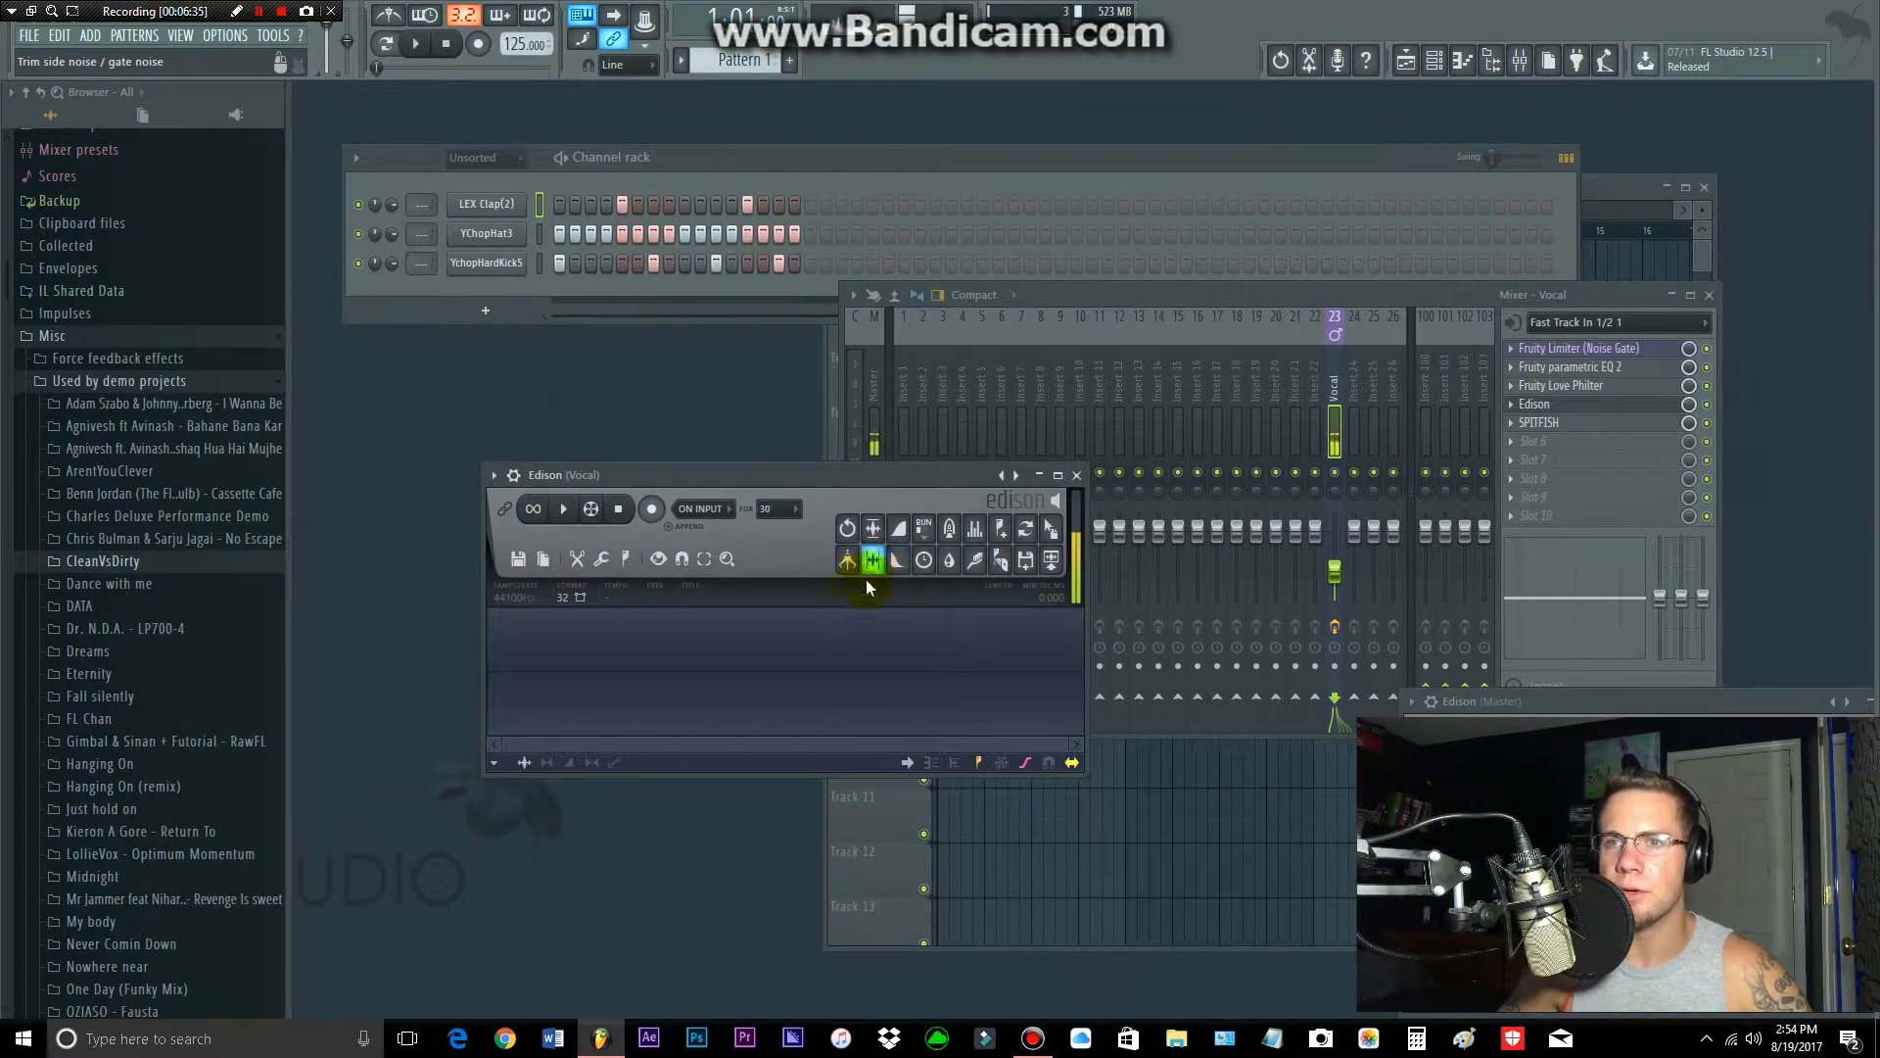
# Step: Load the YChopHat3 channel's sample waveform into Edison
pyautogui.click(477, 264)
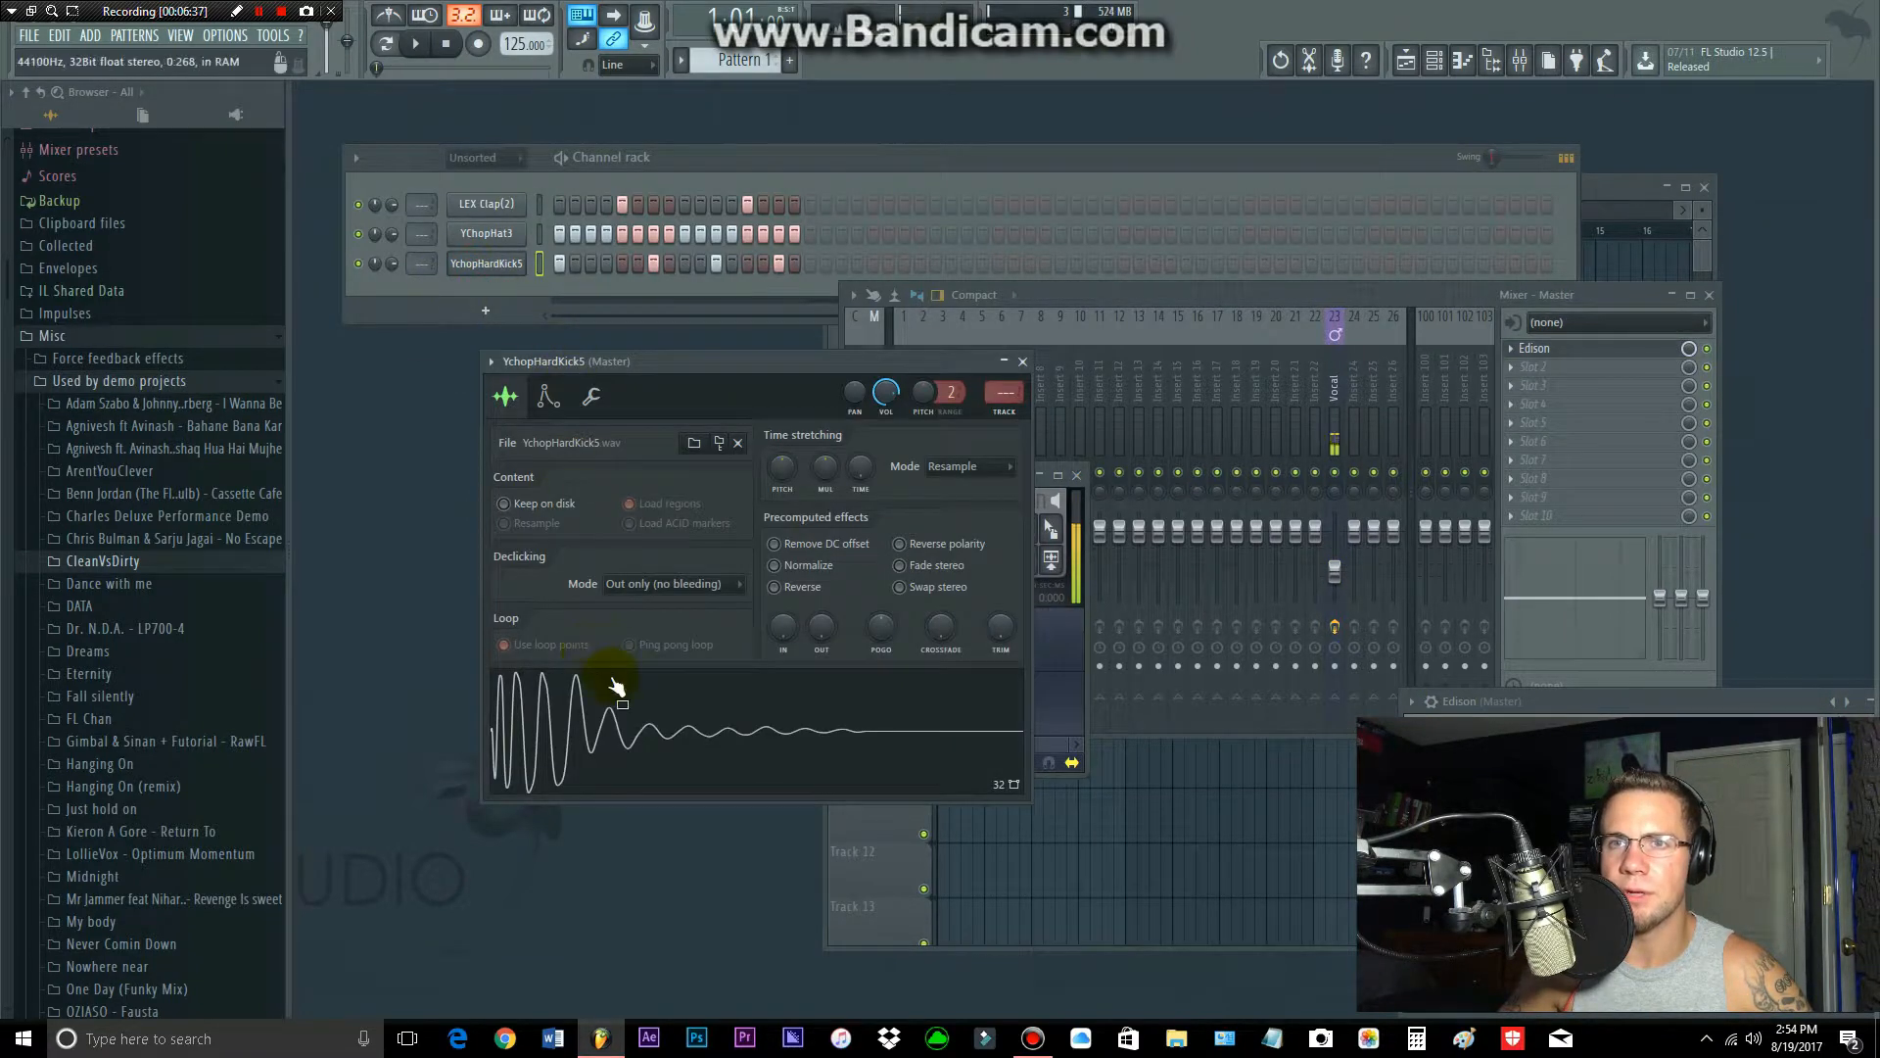
pyautogui.click(487, 233)
pyautogui.moveTo(563, 673); pyautogui.dragTo(597, 642)
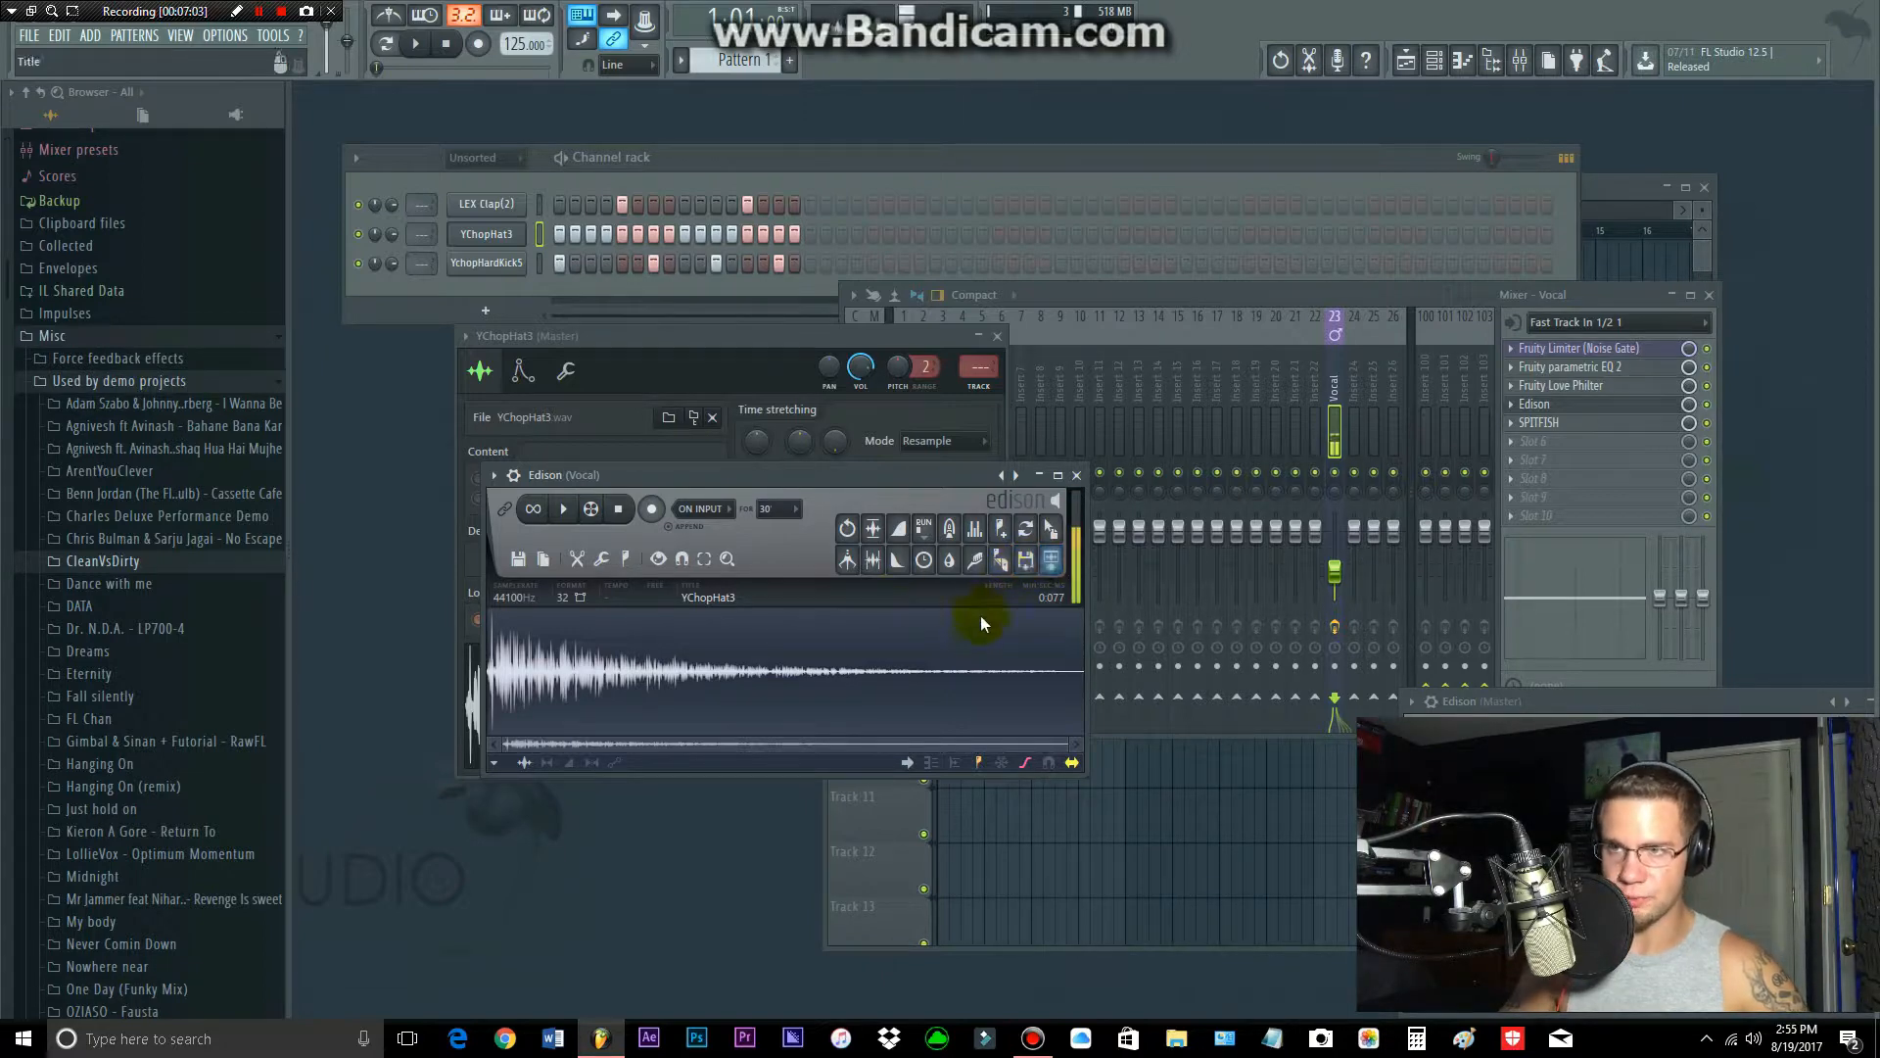
# Step: Send the YChopHat3 sample from Edison to the playlist as an audio clip and remove the clip placed there
pyautogui.click(1053, 570)
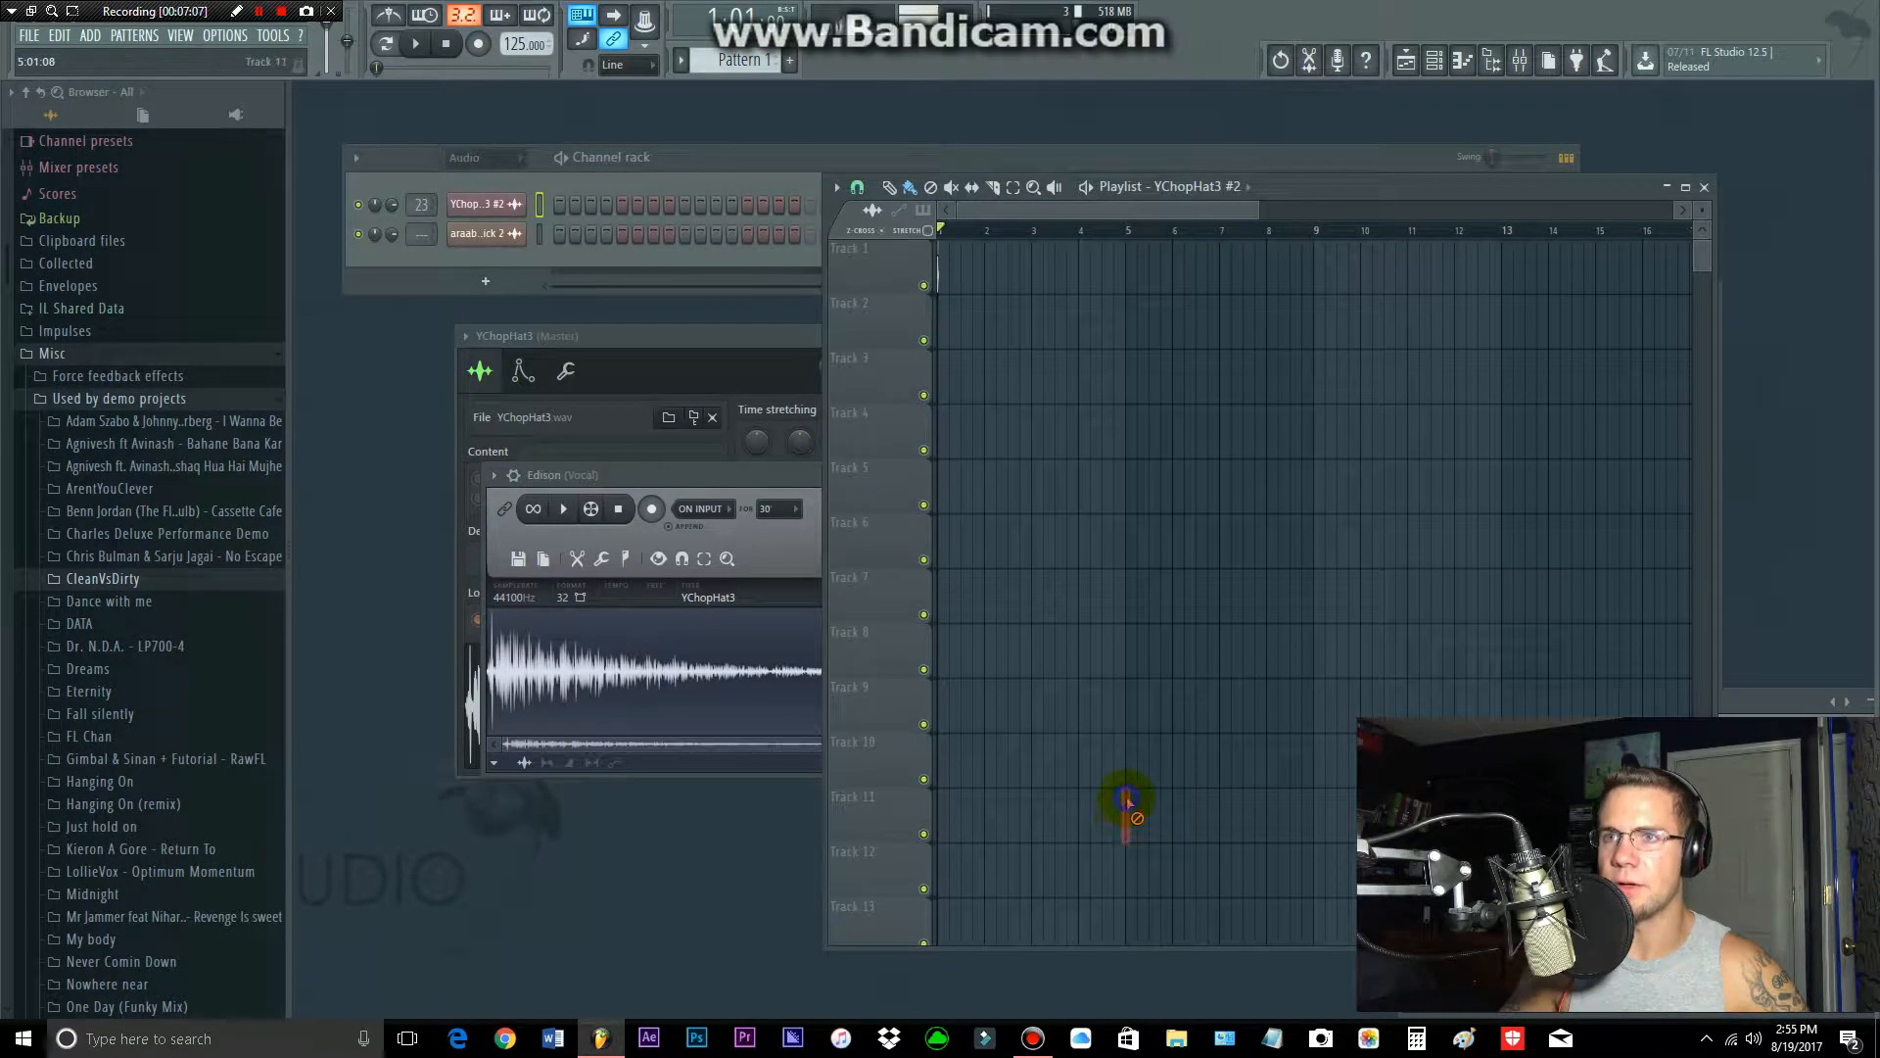
pyautogui.rightClick(941, 277)
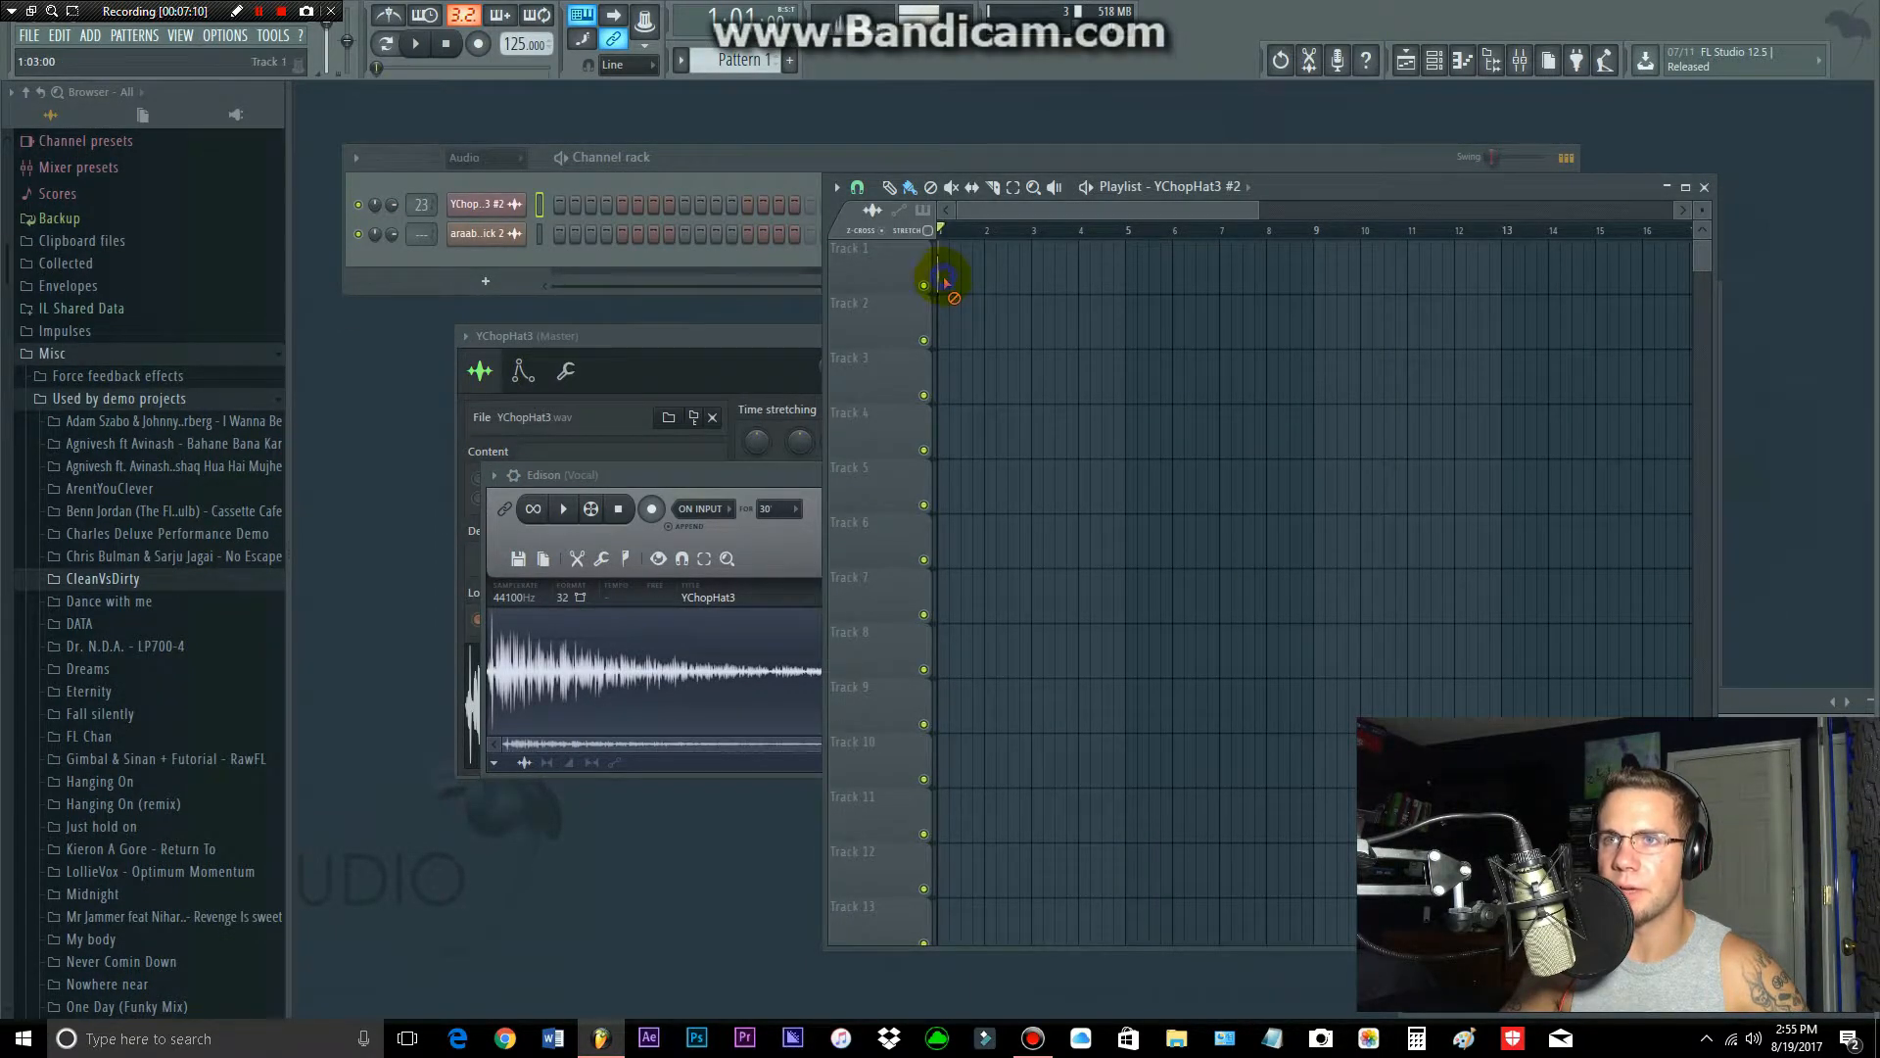
# Step: Start a new empty sample in Edison
pyautogui.click(767, 474)
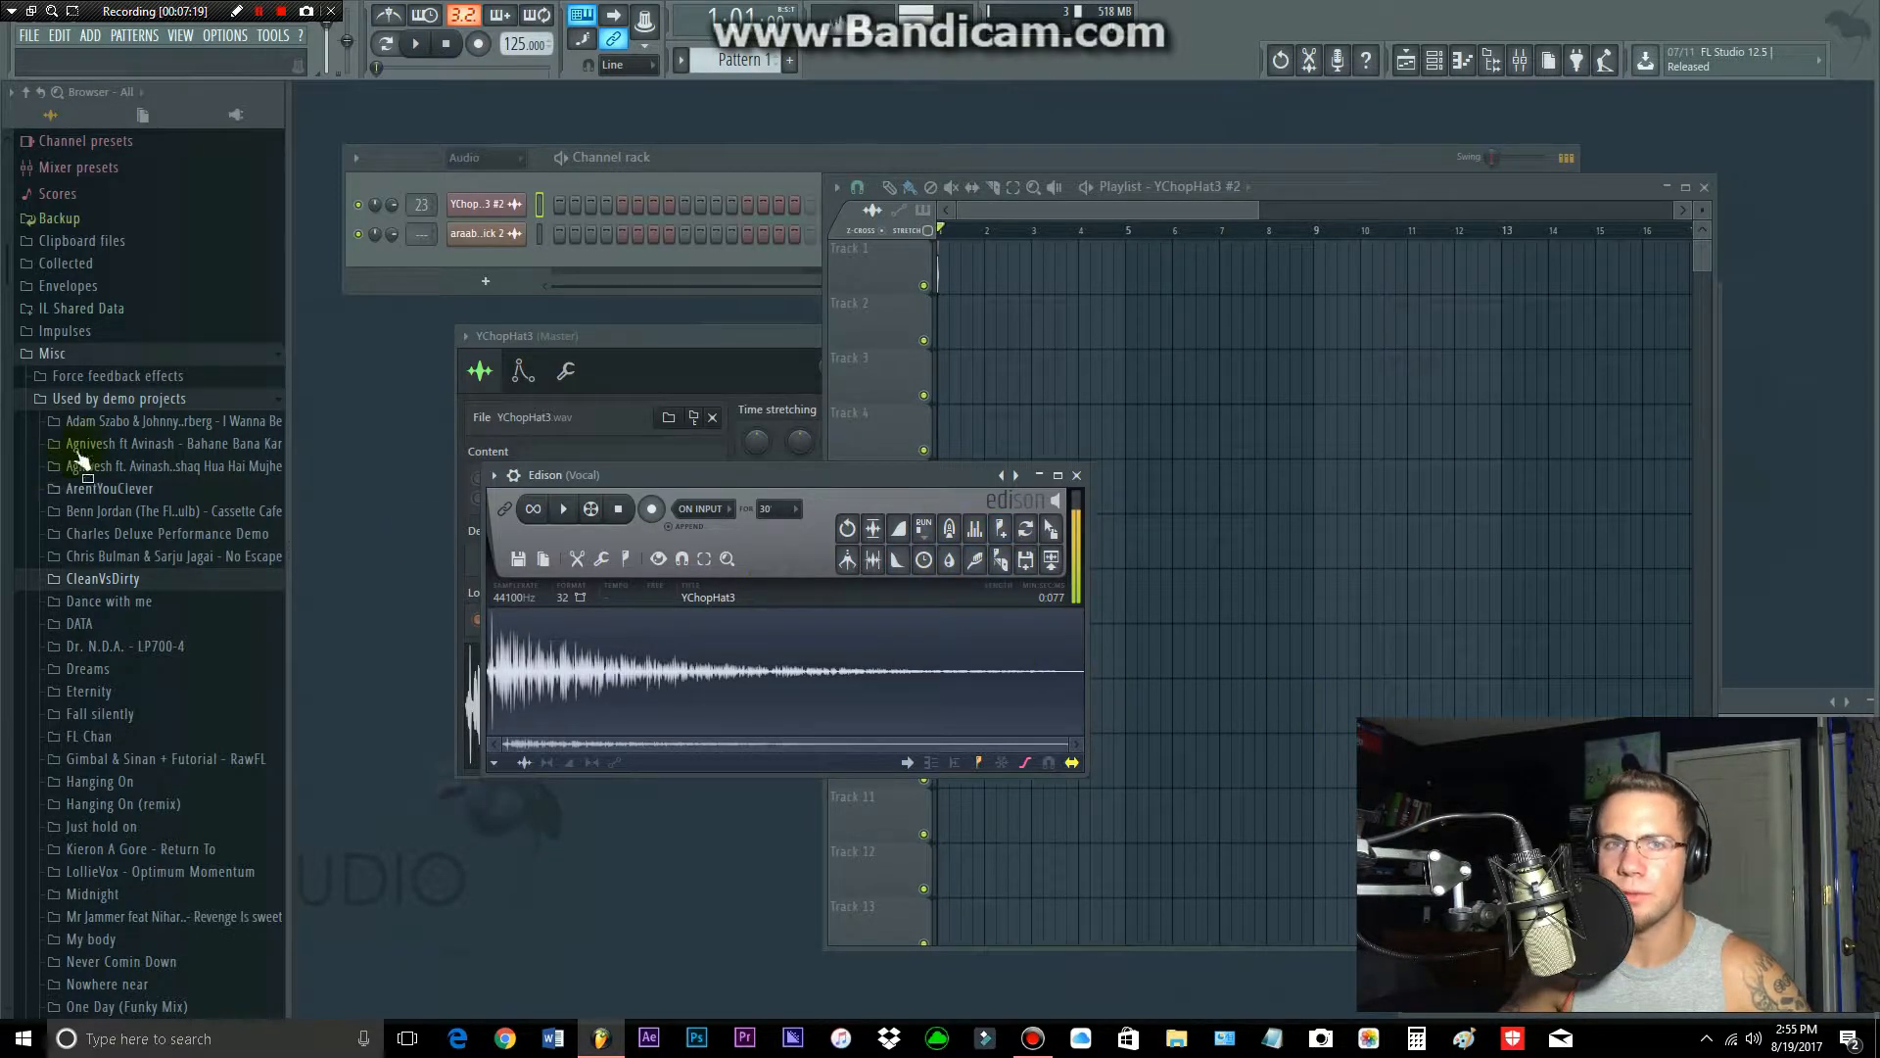
pyautogui.click(518, 558)
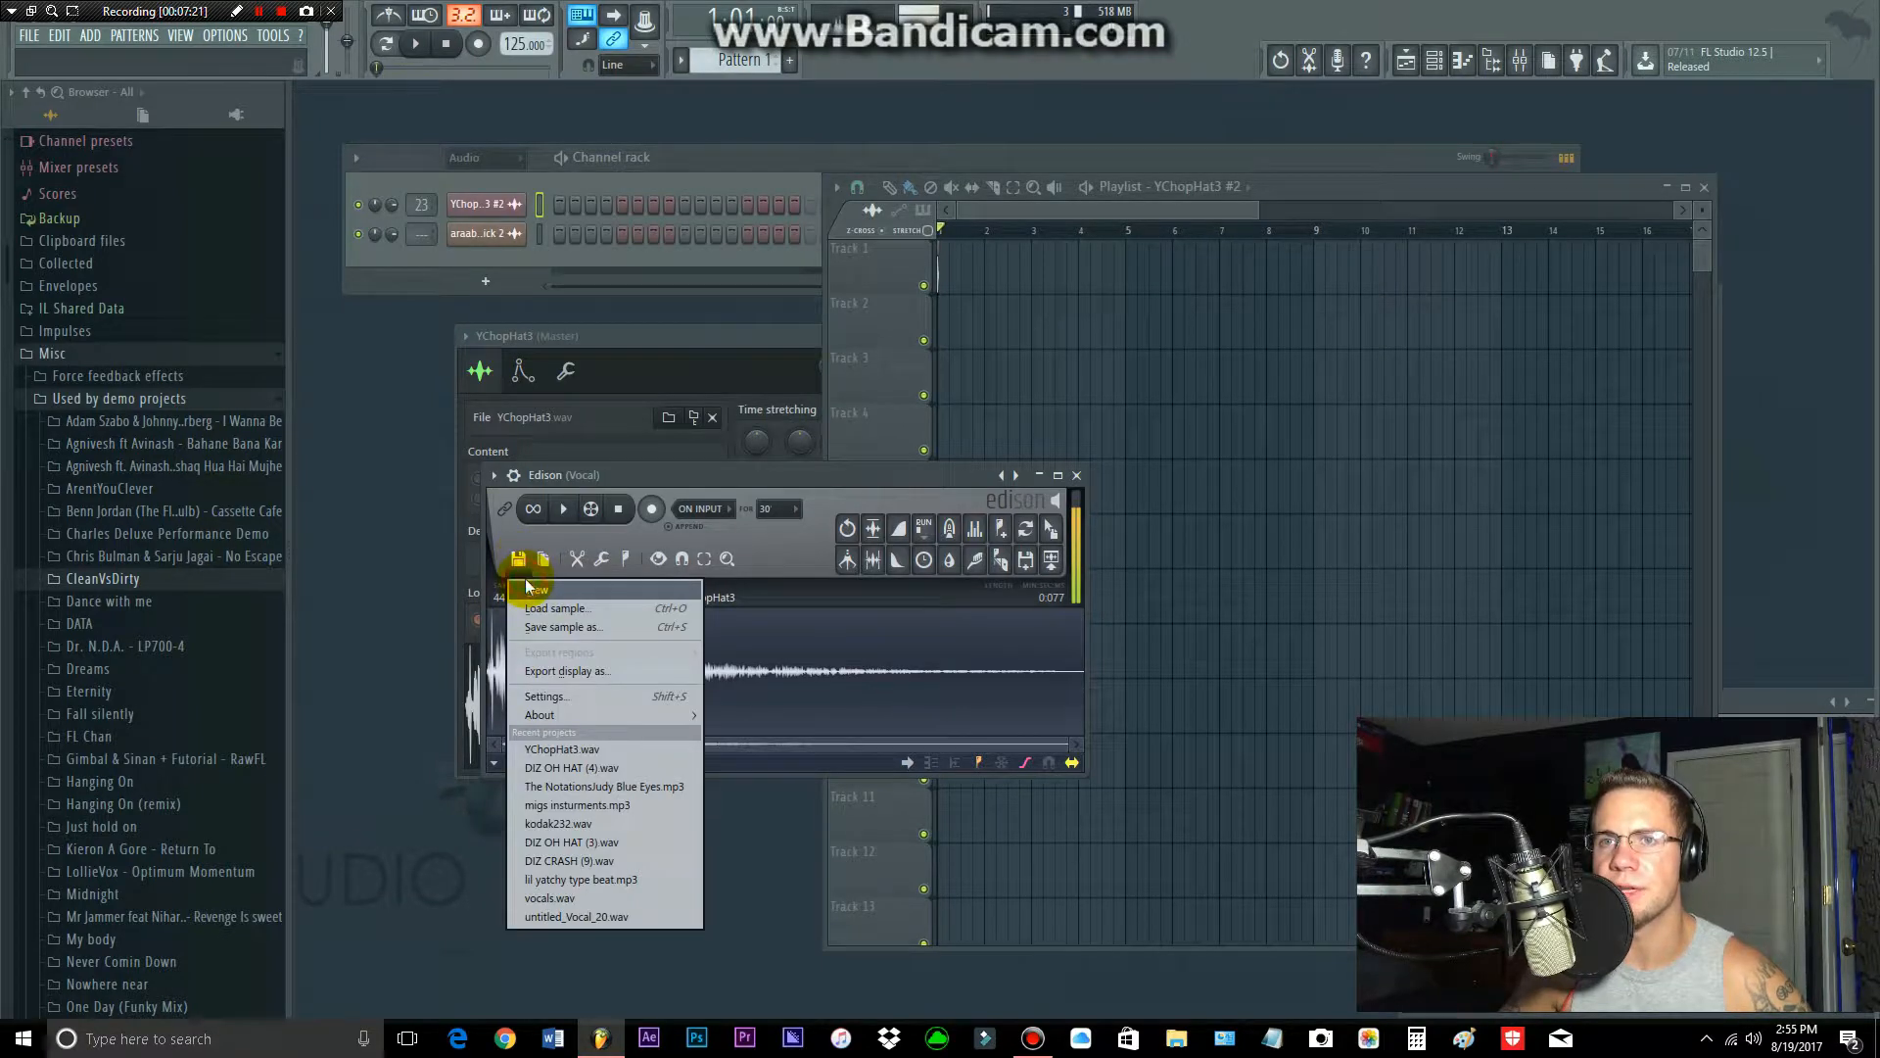
pyautogui.click(528, 588)
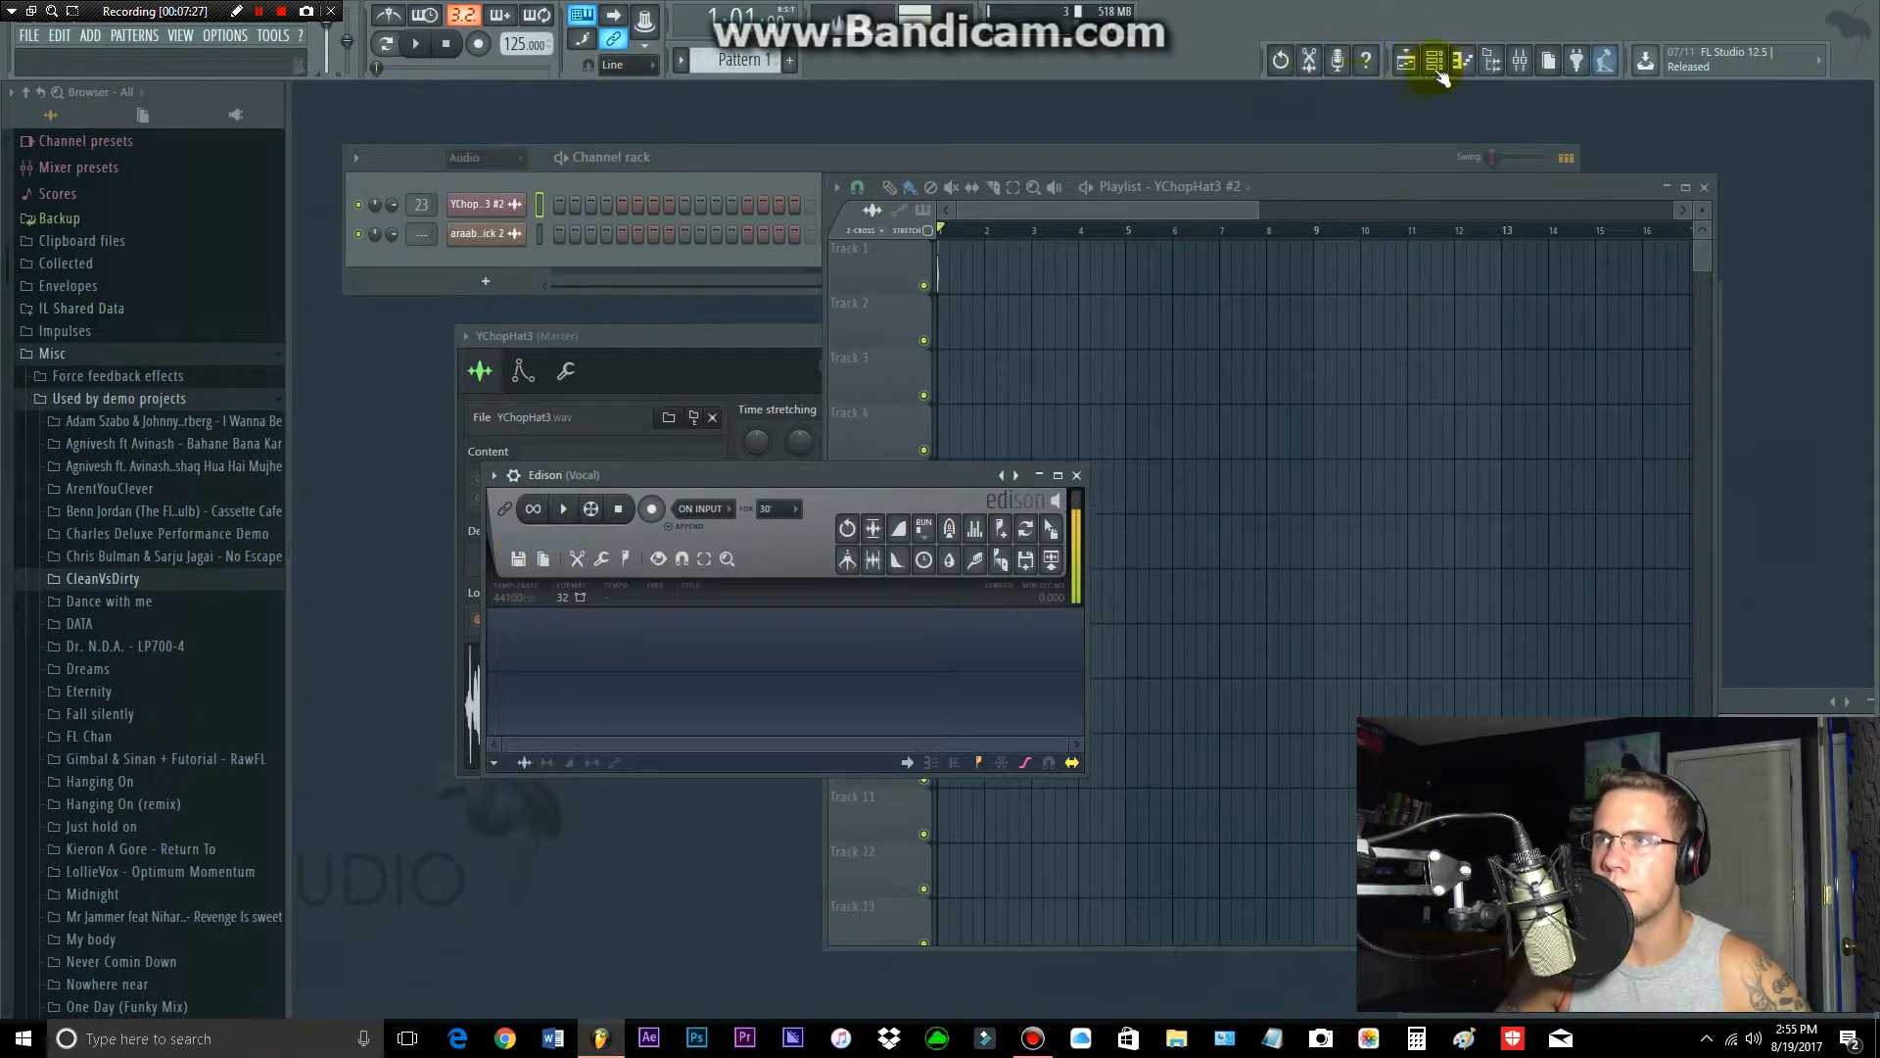
# Step: Bring up the playlist, the channel rack and the piano roll in turn
pyautogui.click(1405, 59)
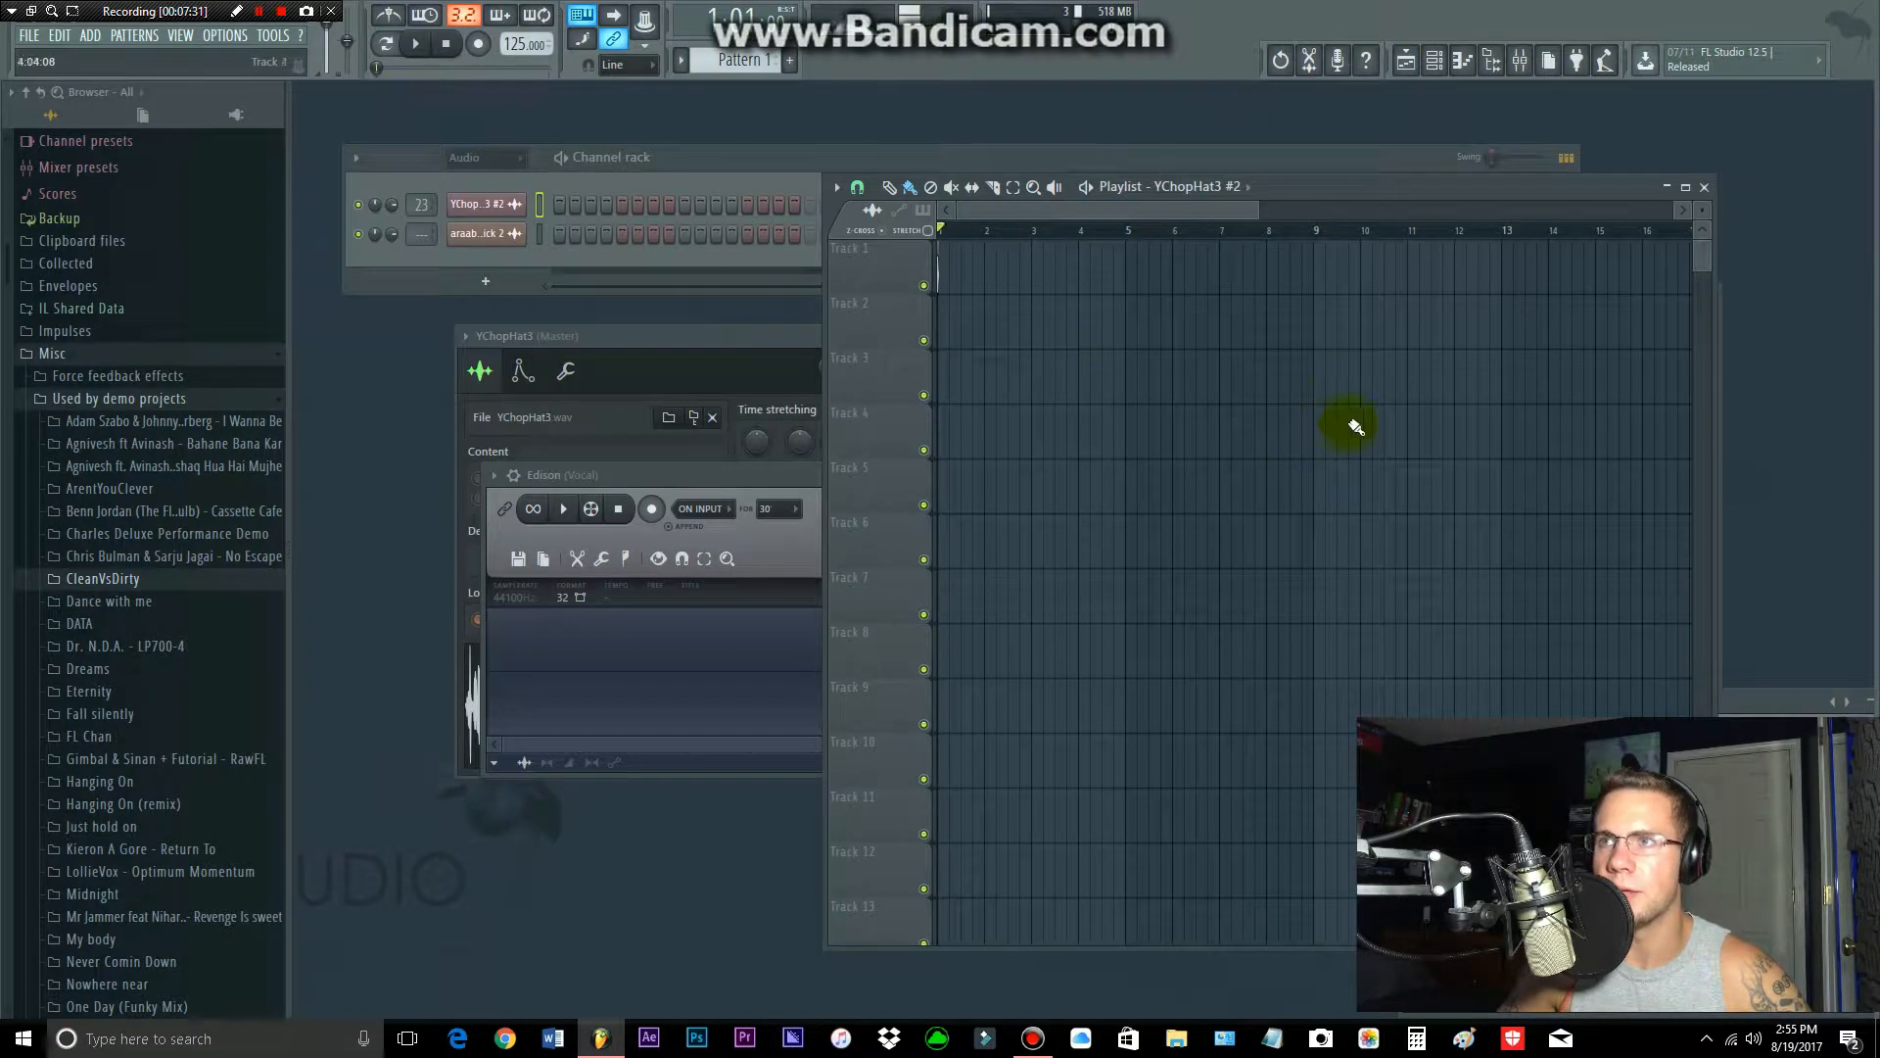
pyautogui.click(1434, 60)
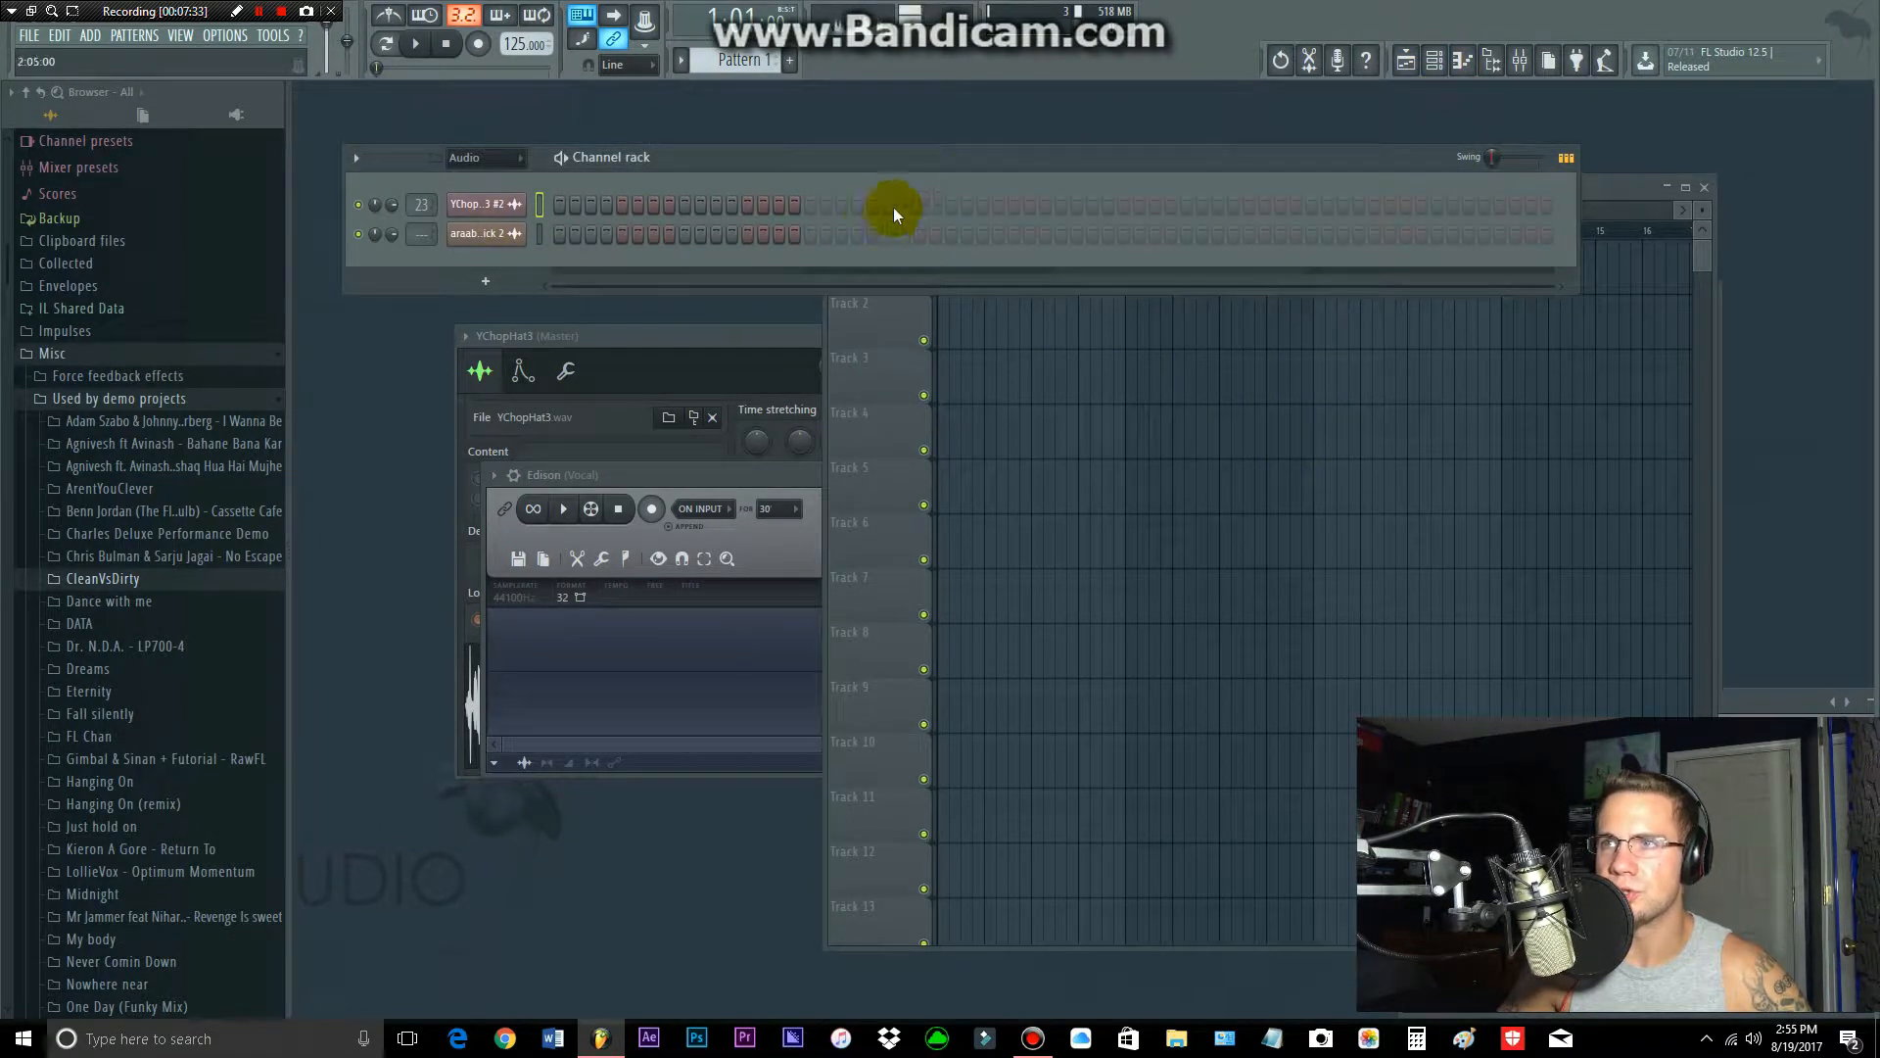
pyautogui.click(1462, 60)
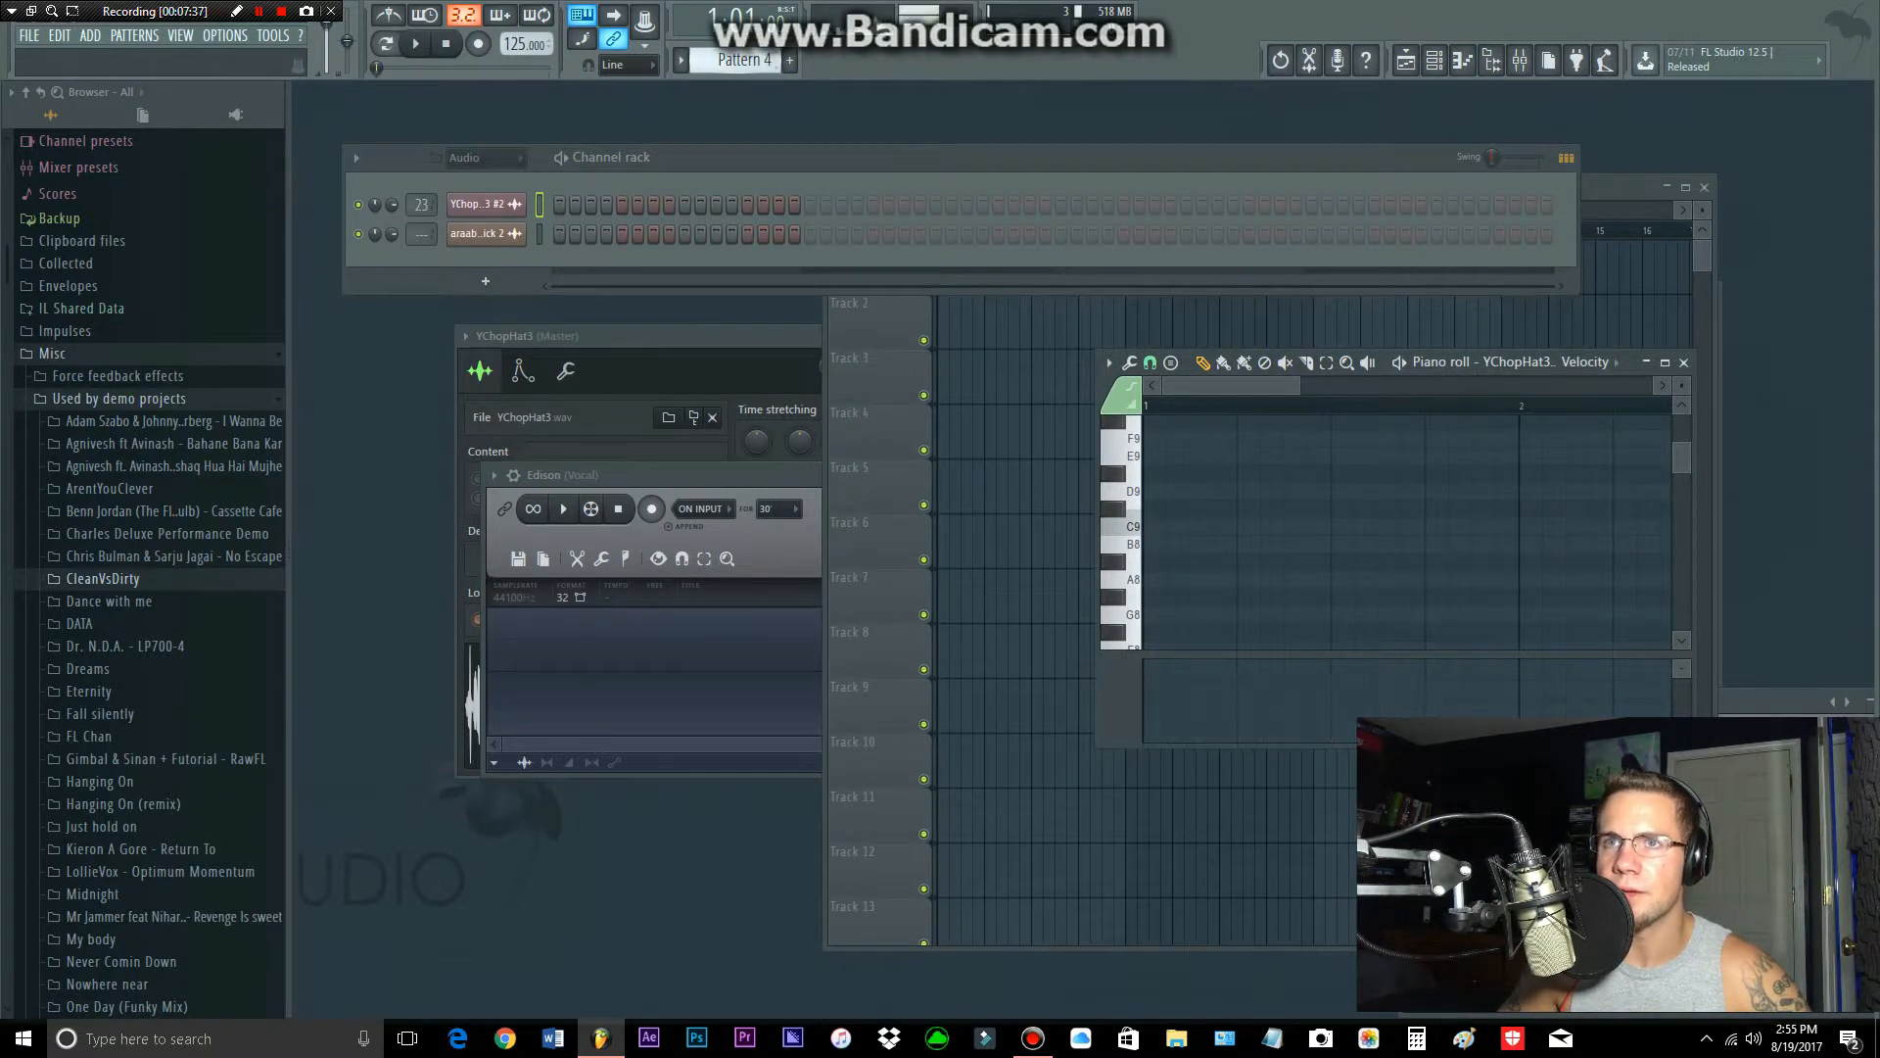
# Step: Show the YChopHat3 channel's C5 notes in the piano roll
pyautogui.press('pagedown')
pyautogui.rightClick(504, 236)
pyautogui.click(544, 238)
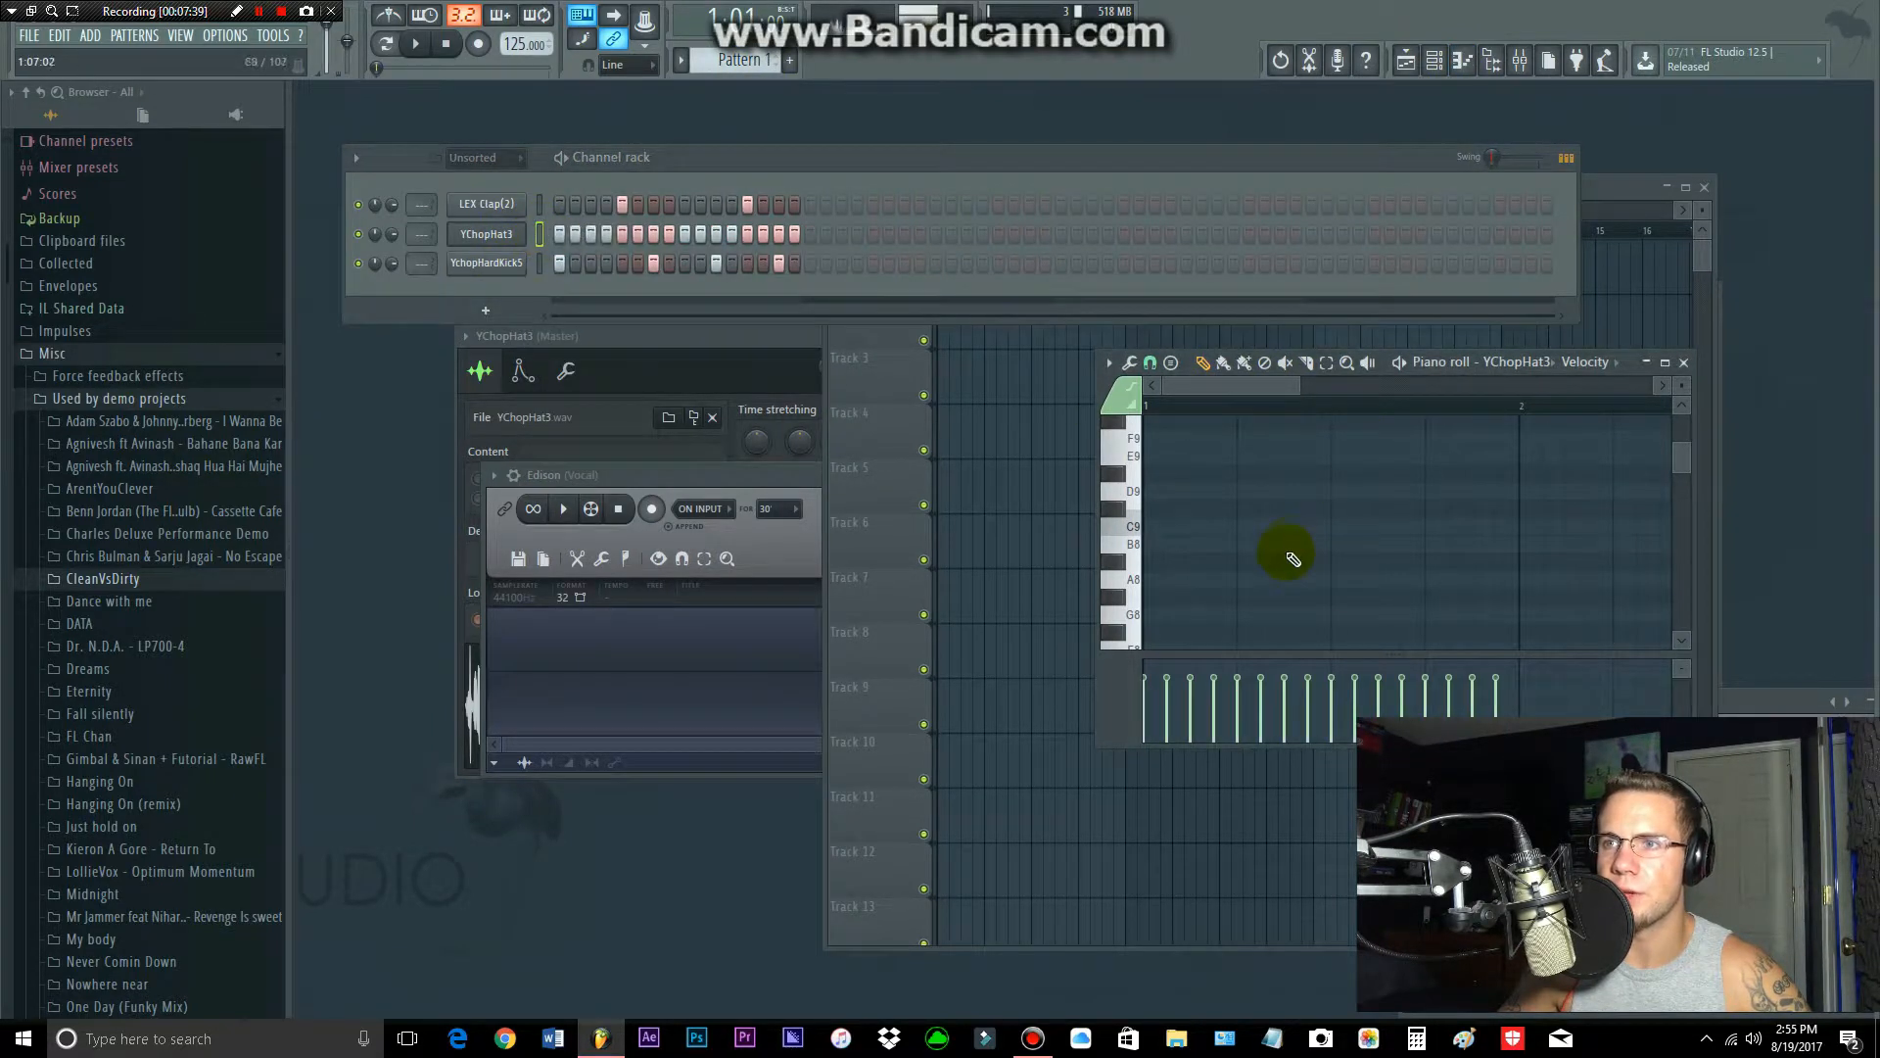
pyautogui.scroll(-10, 1280, 546)
# Step: Delete all of the YChopHat3 notes on C5 in the piano roll
pyautogui.rightClick(509, 236)
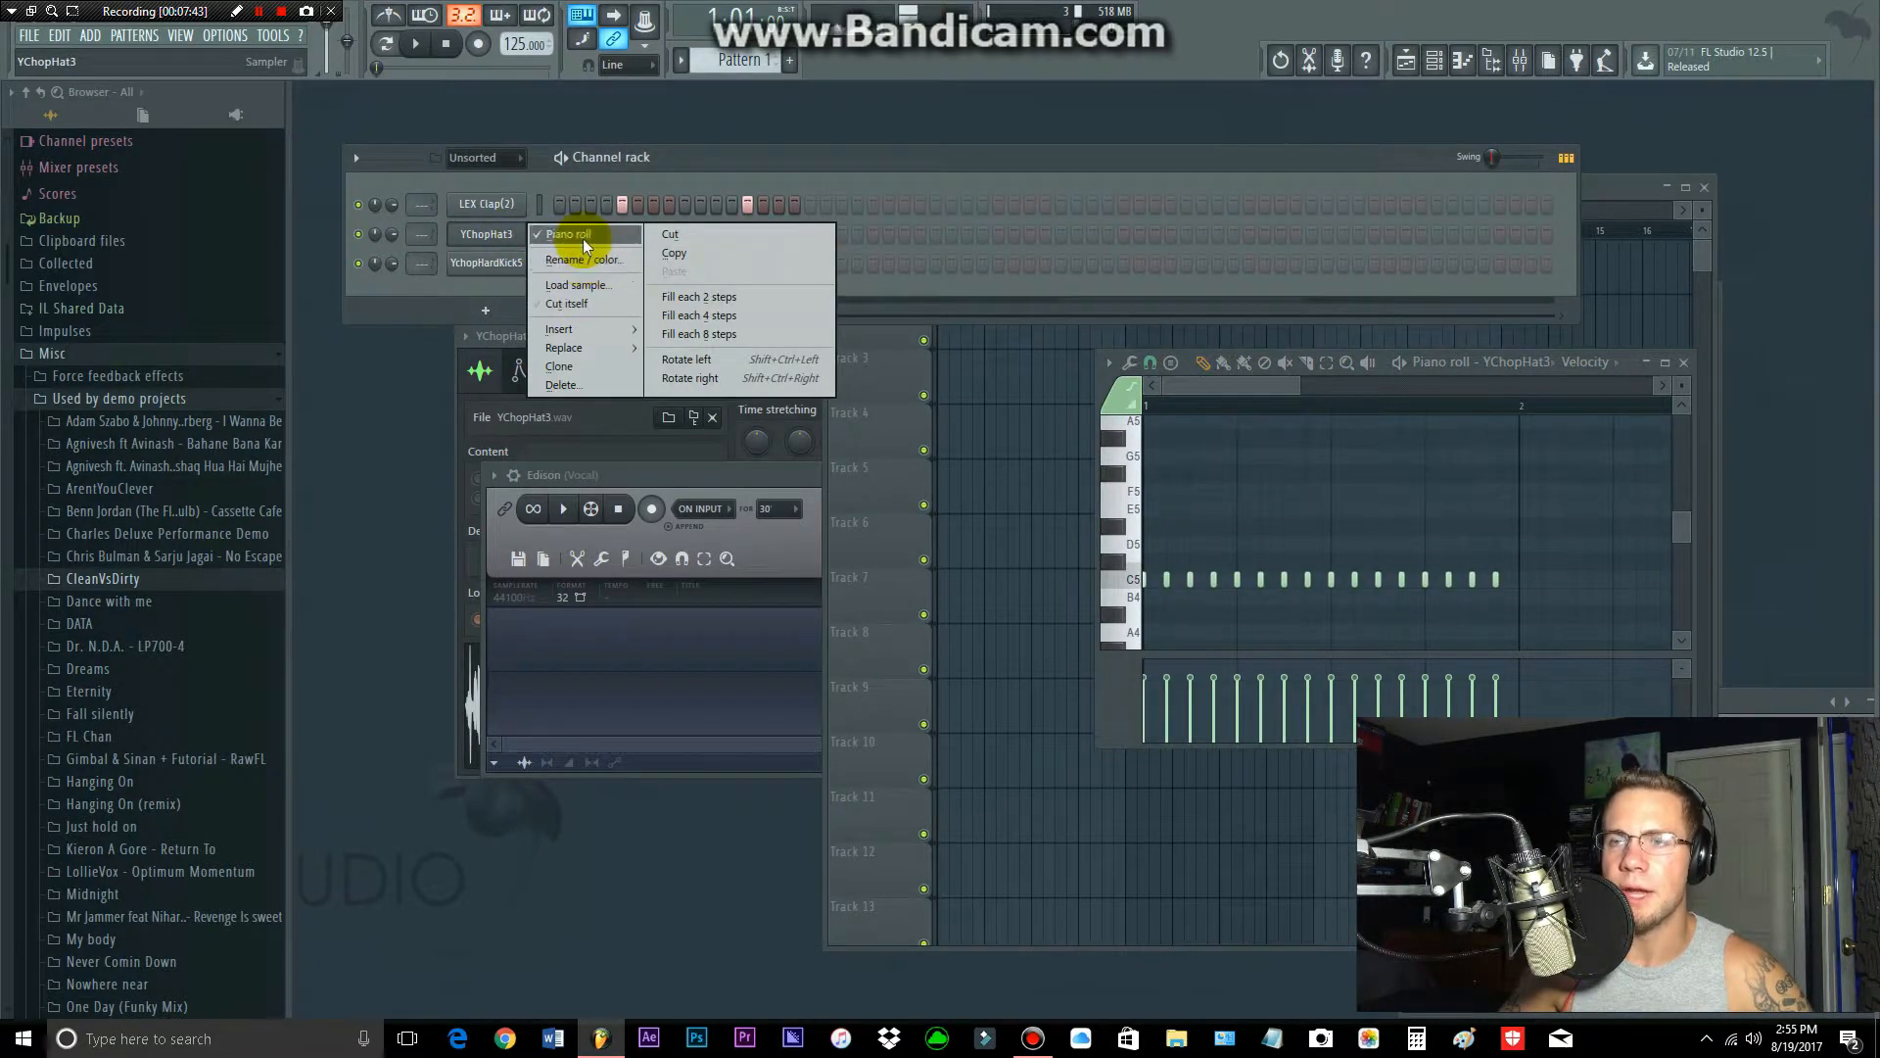
pyautogui.click(1289, 382)
pyautogui.click(1212, 578)
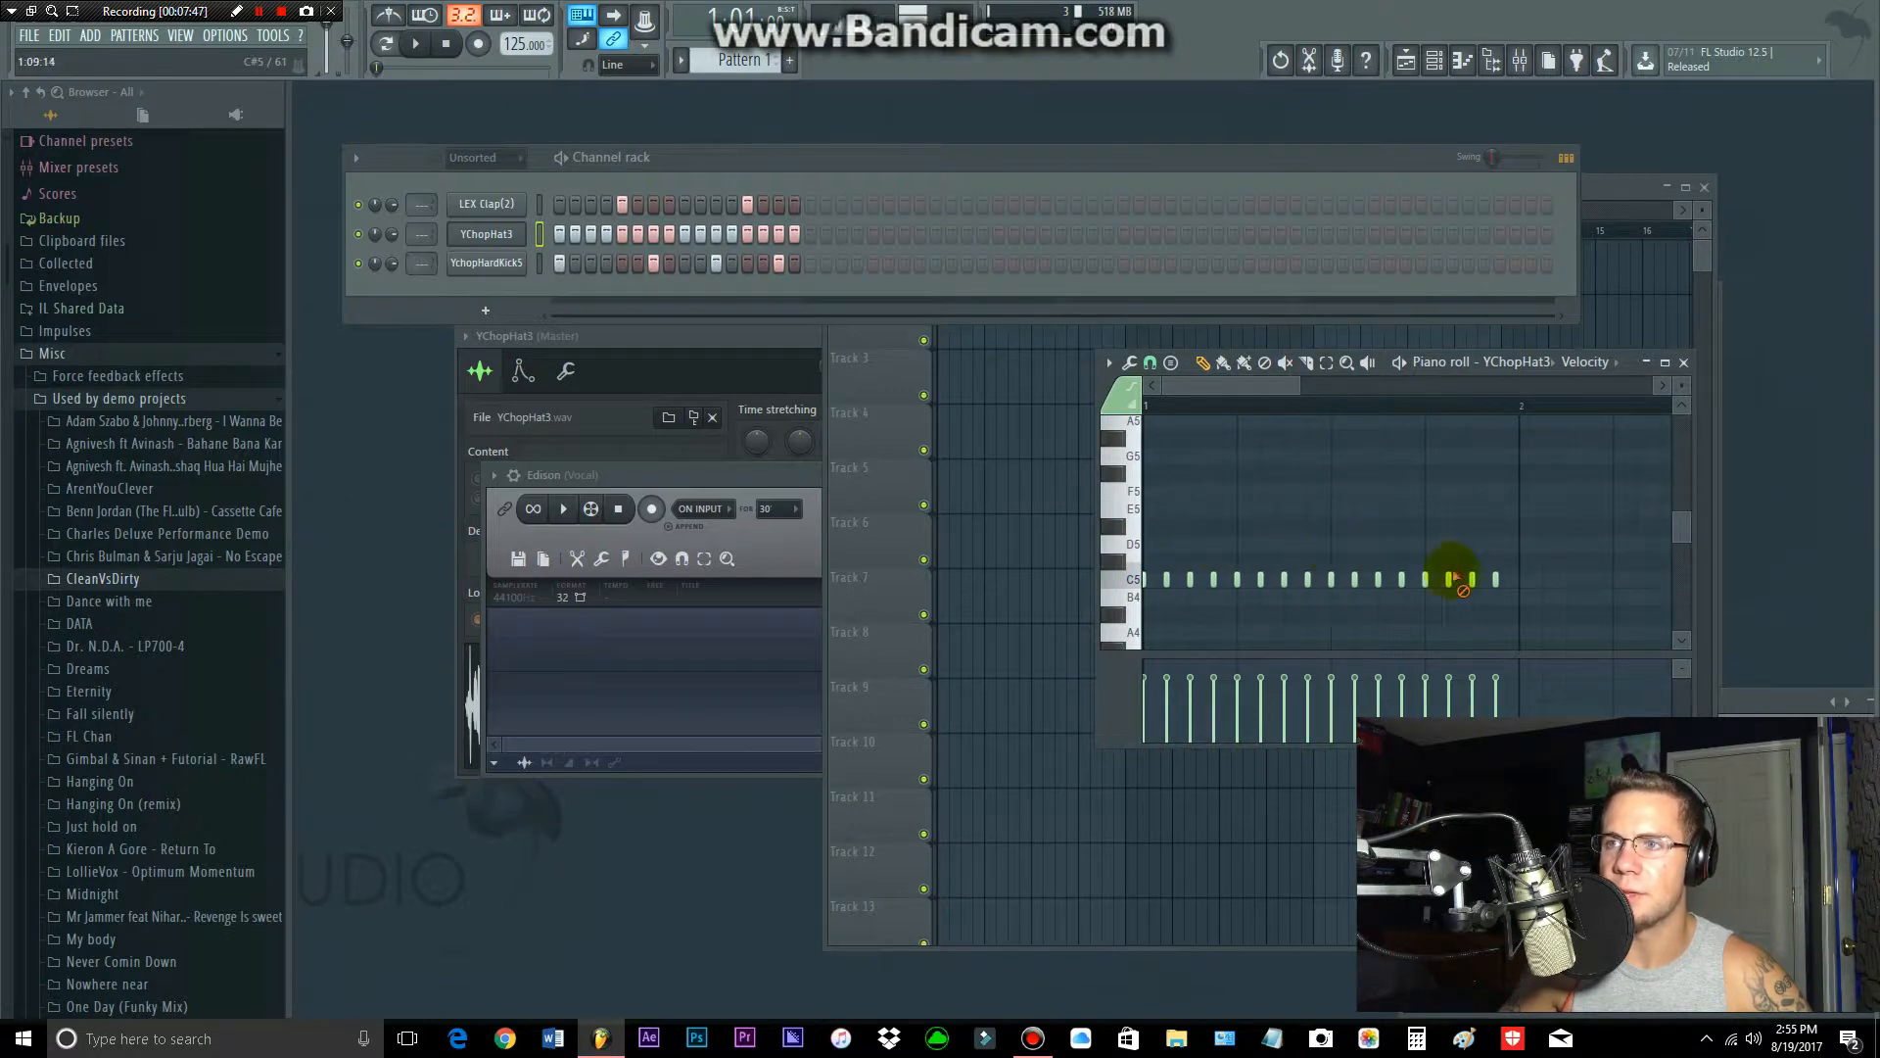
pyautogui.moveTo(1535, 568); pyautogui.dragTo(1028, 587)
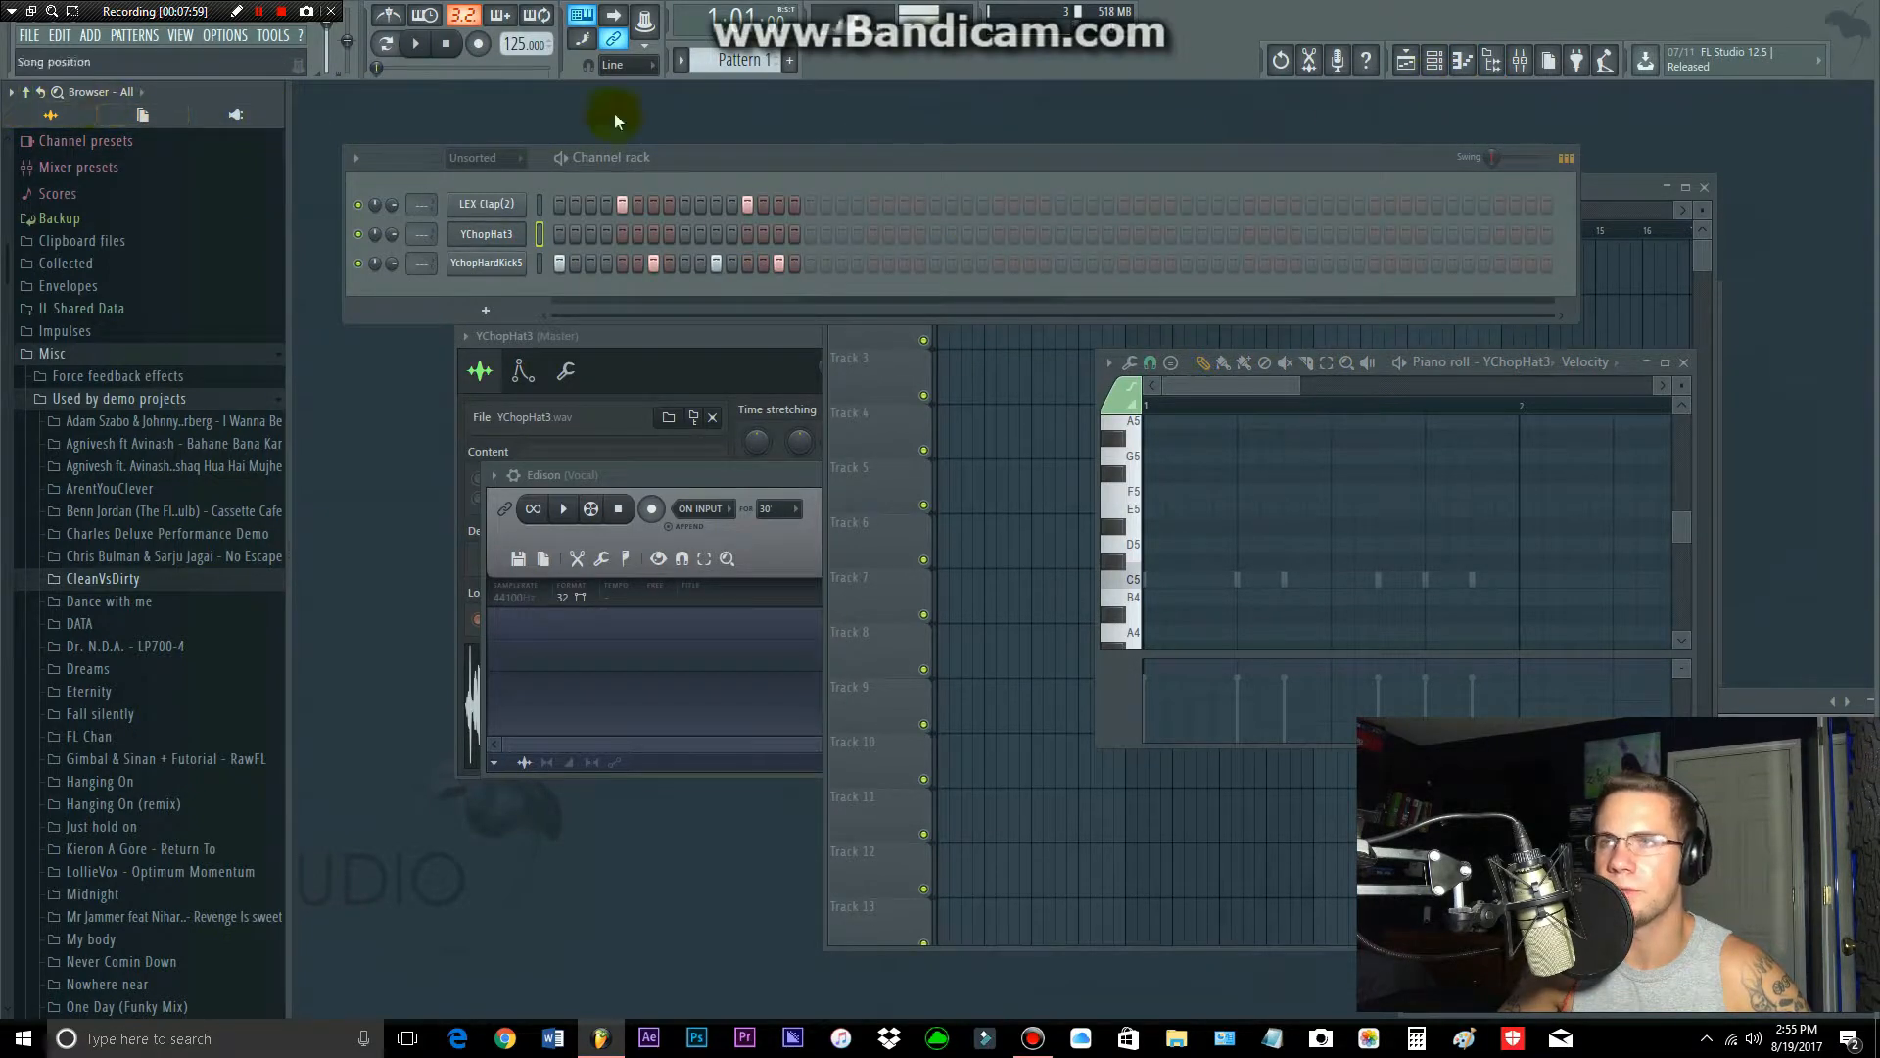
# Step: Open the mixer and look through insert tracks 1 to 10
pyautogui.click(1519, 61)
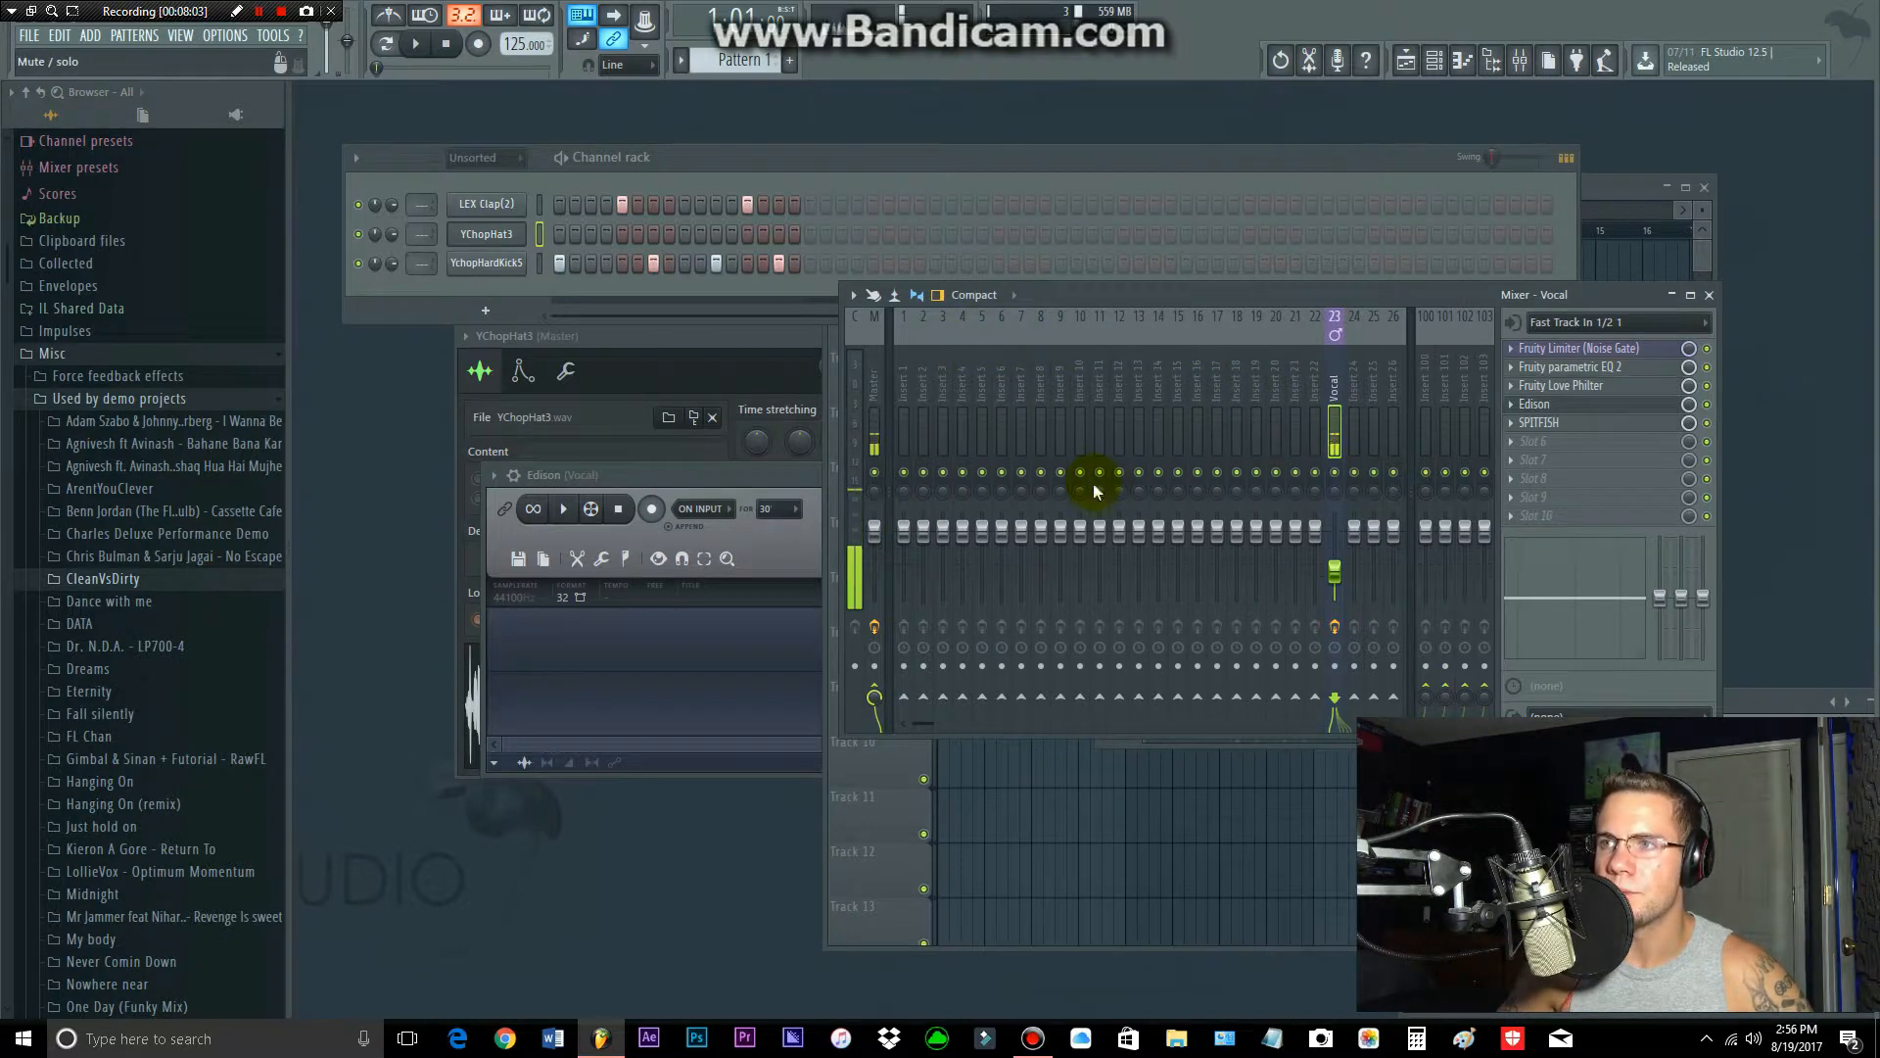
pyautogui.click(911, 380)
pyautogui.click(928, 389)
pyautogui.click(943, 383)
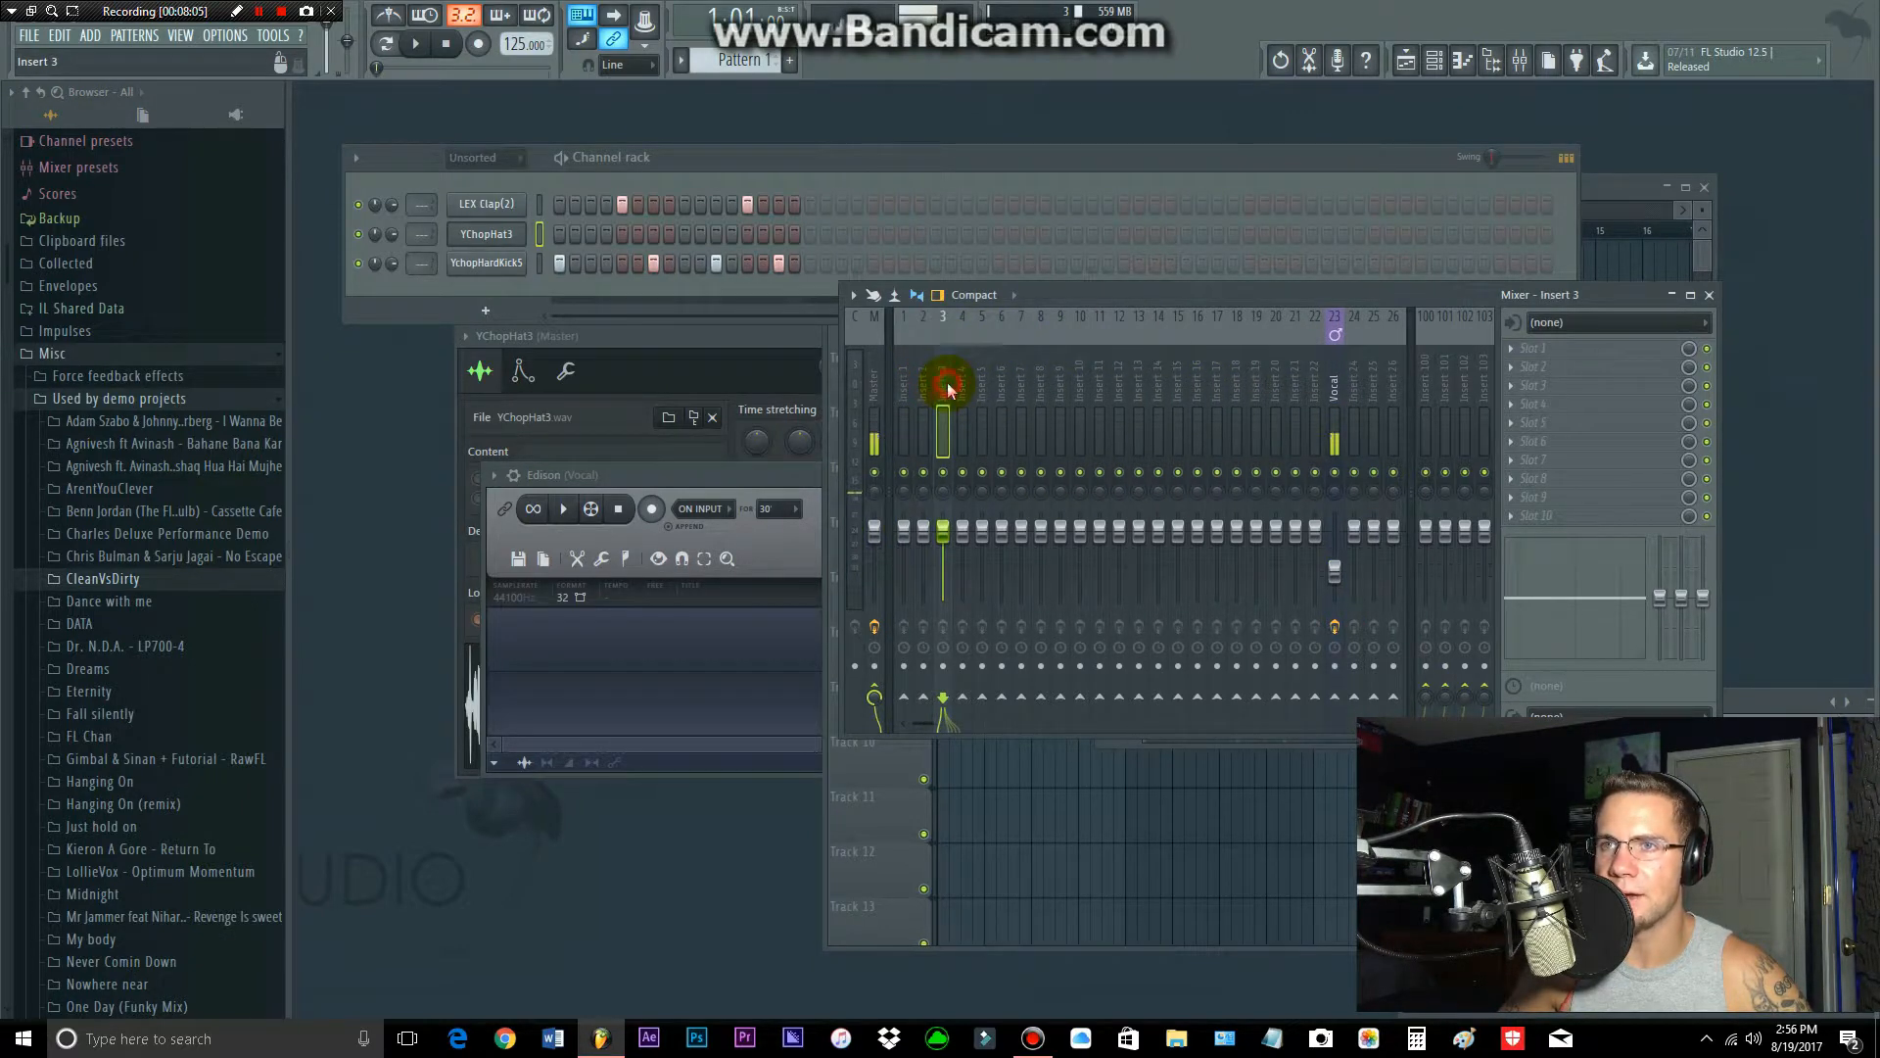
pyautogui.click(961, 384)
pyautogui.click(981, 384)
pyautogui.click(1000, 382)
pyautogui.click(1020, 384)
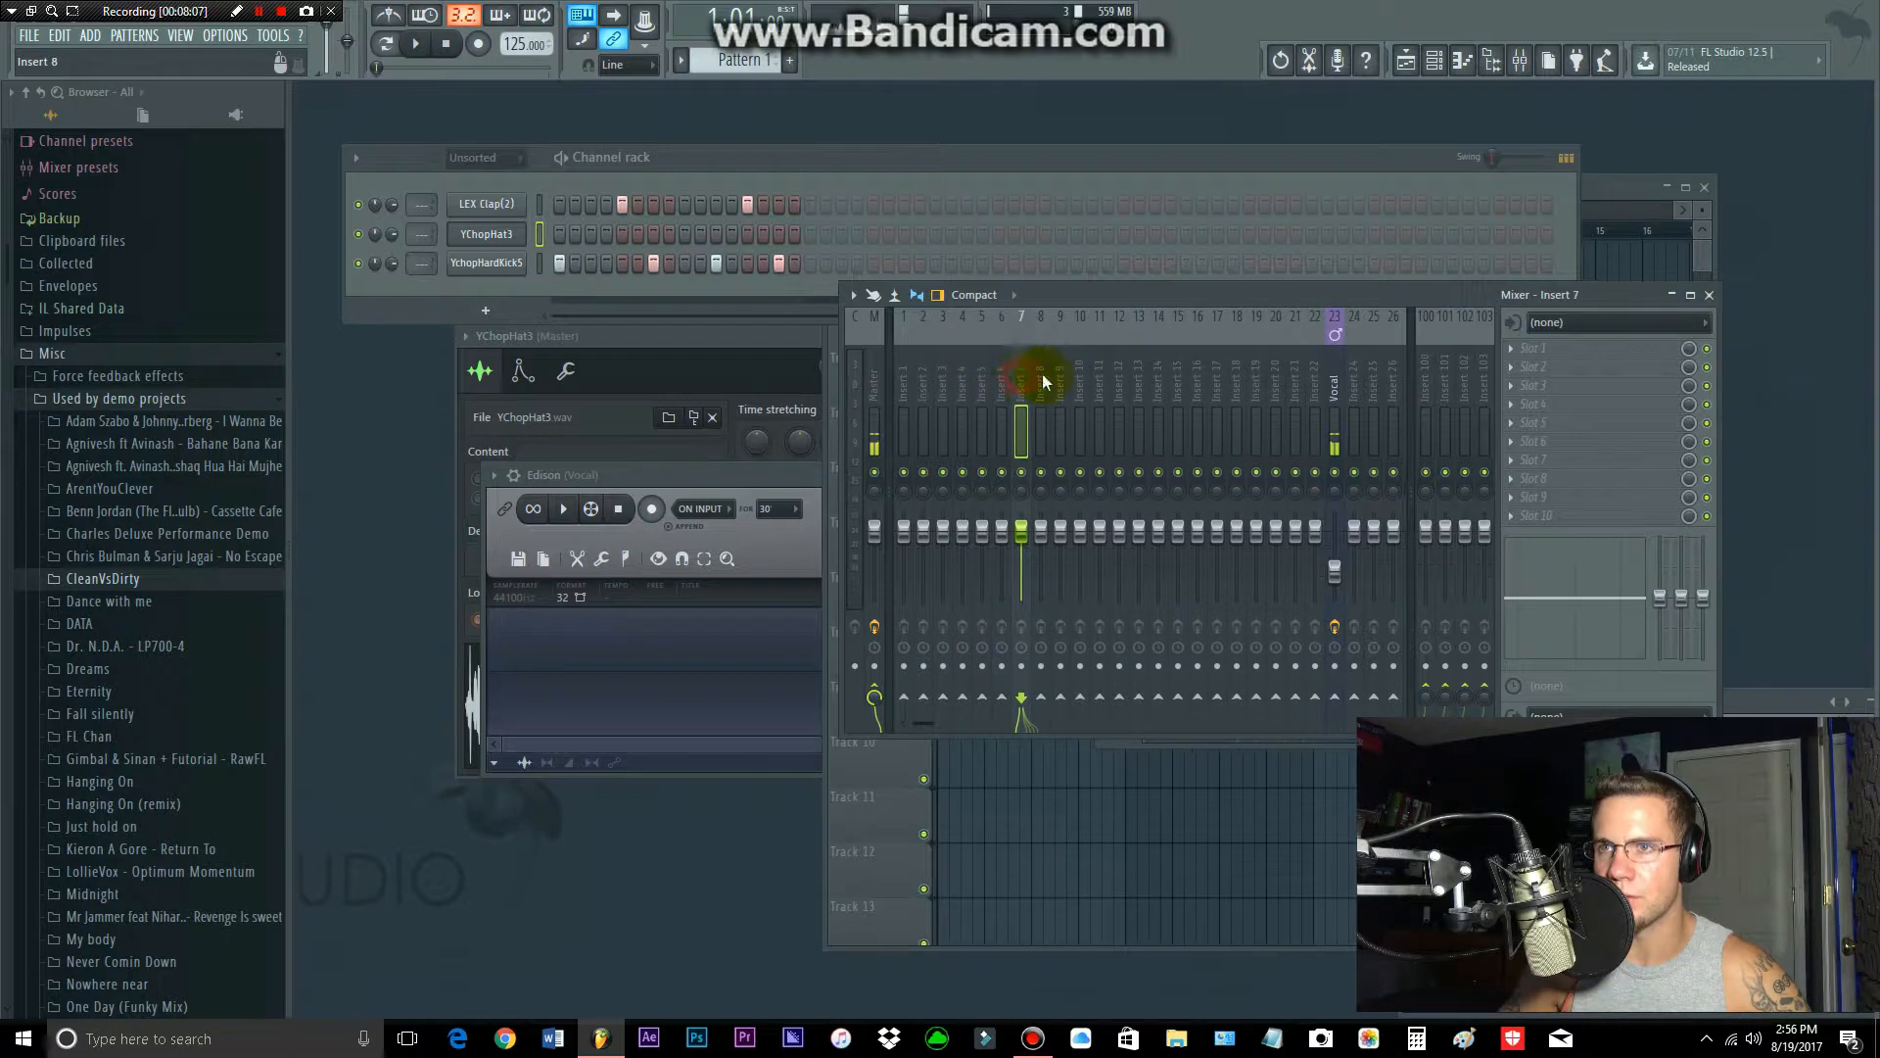
pyautogui.click(1040, 385)
pyautogui.click(1060, 388)
pyautogui.click(1079, 389)
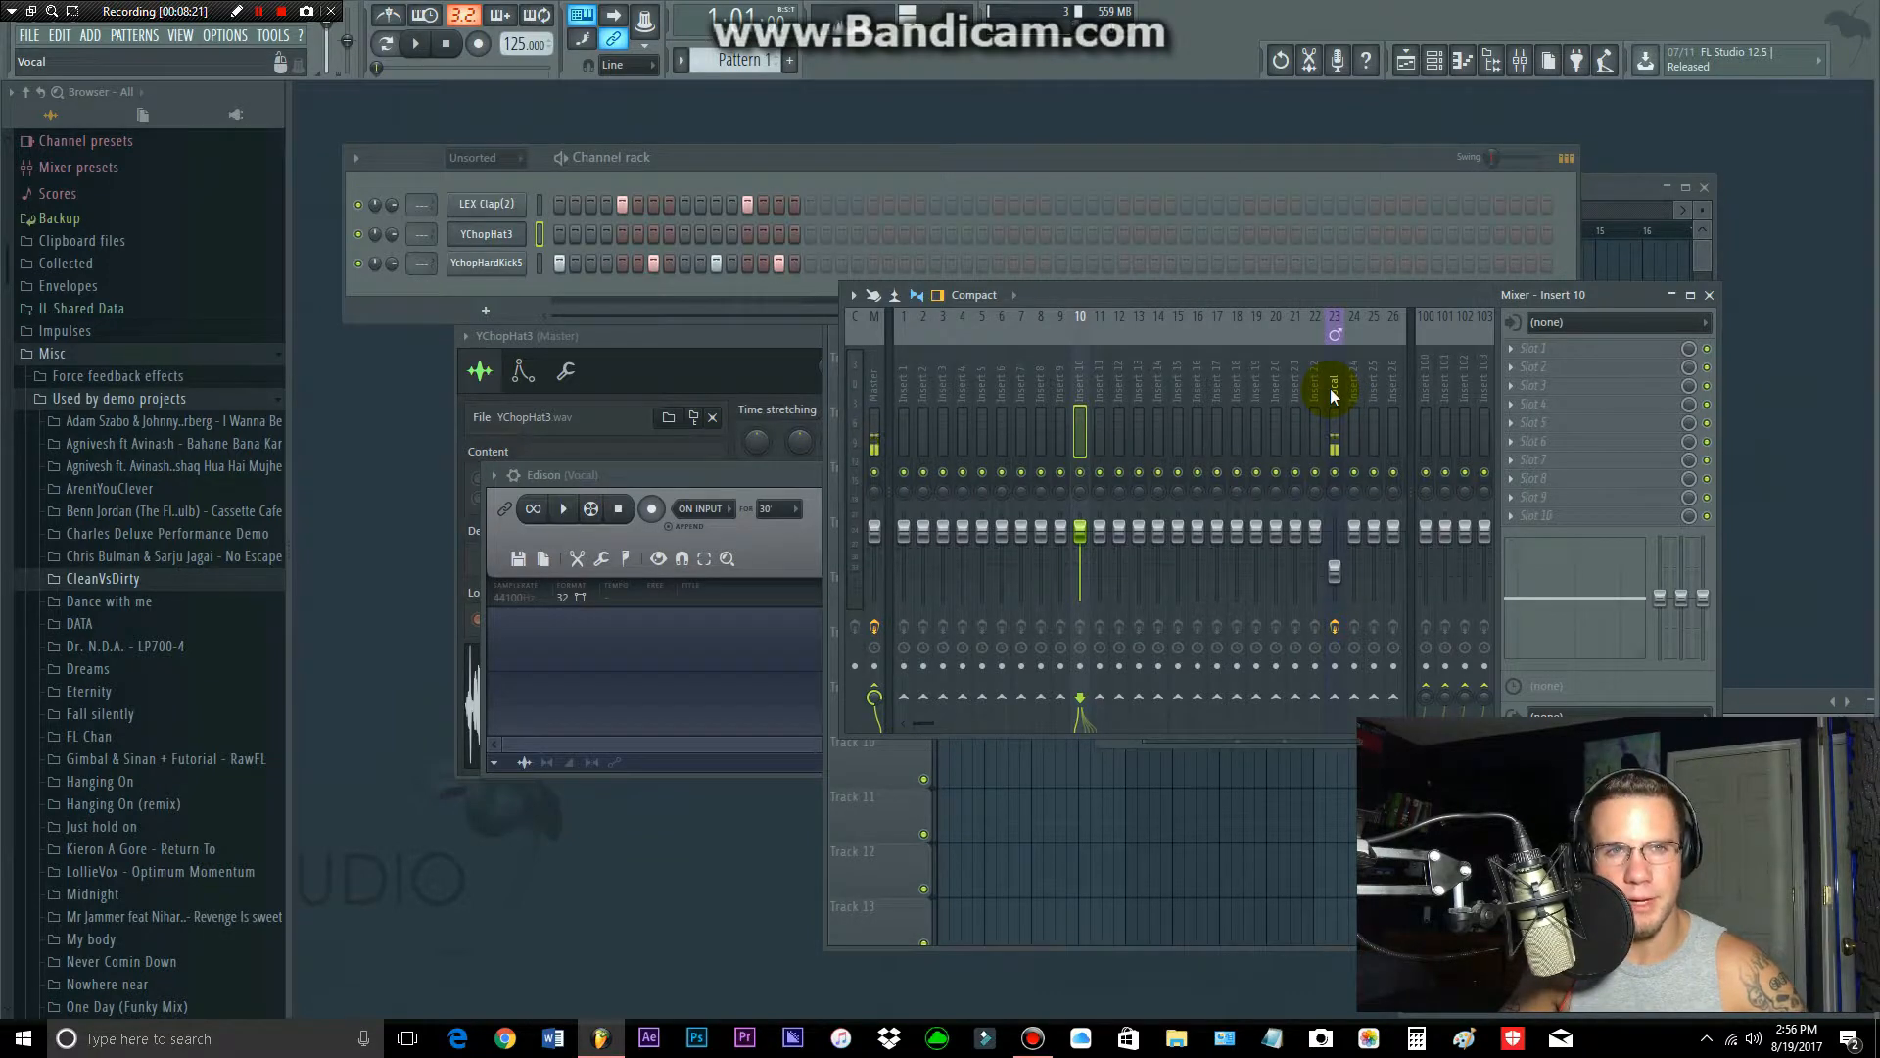
# Step: Route the LEX Clap(2) channel to mixer insert 1 and close its channel settings
pyautogui.click(905, 392)
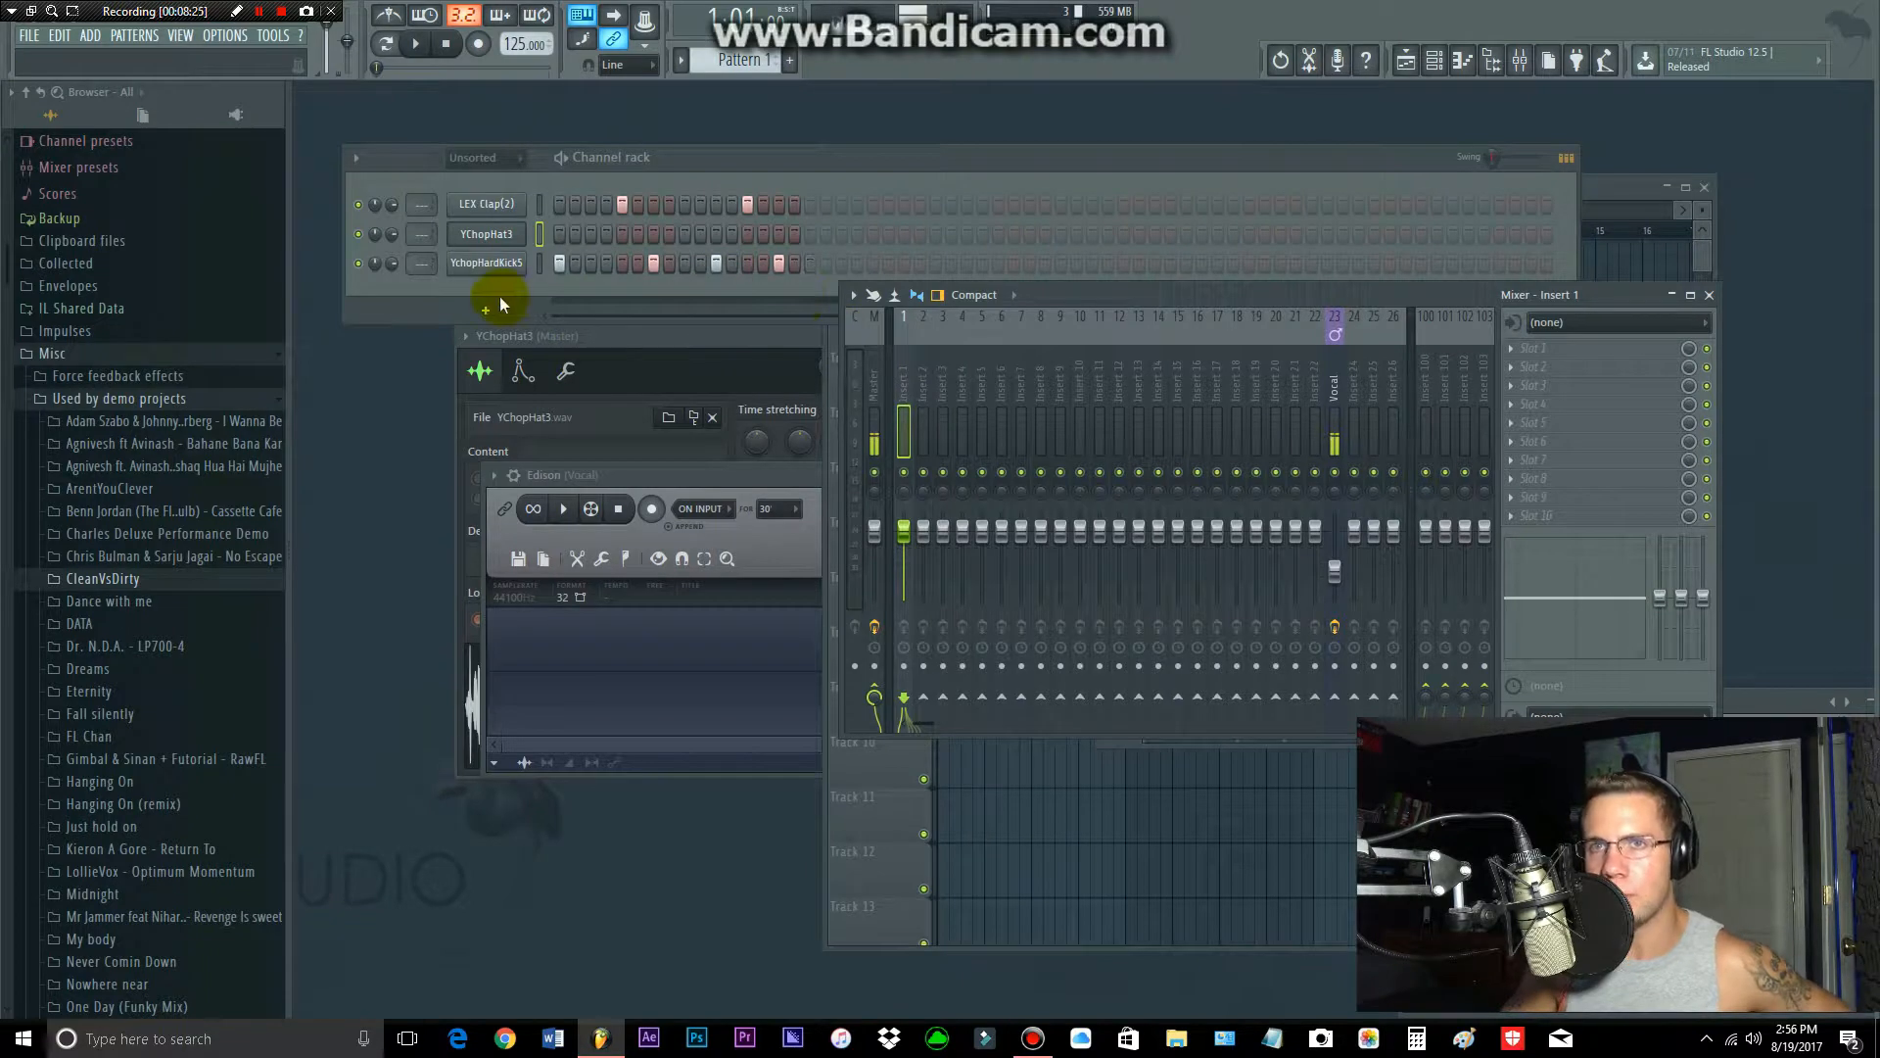
pyautogui.click(504, 205)
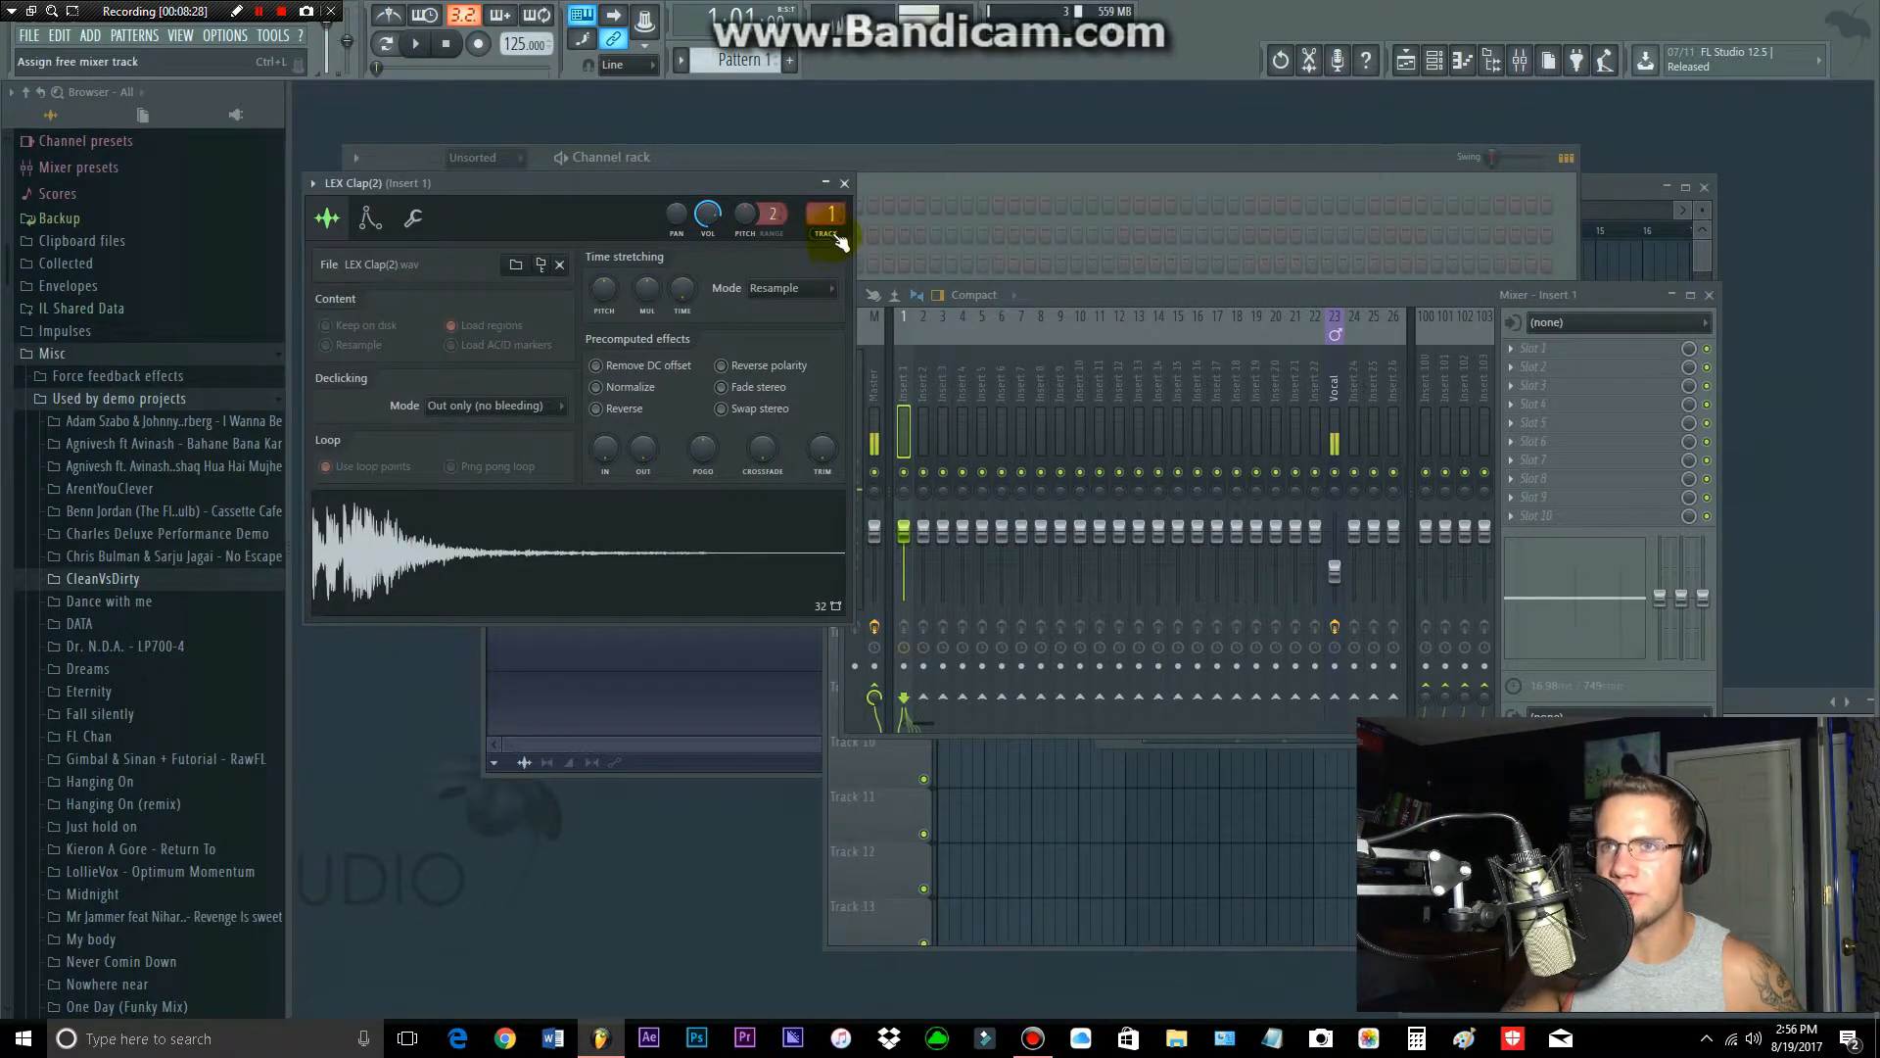
pyautogui.click(845, 183)
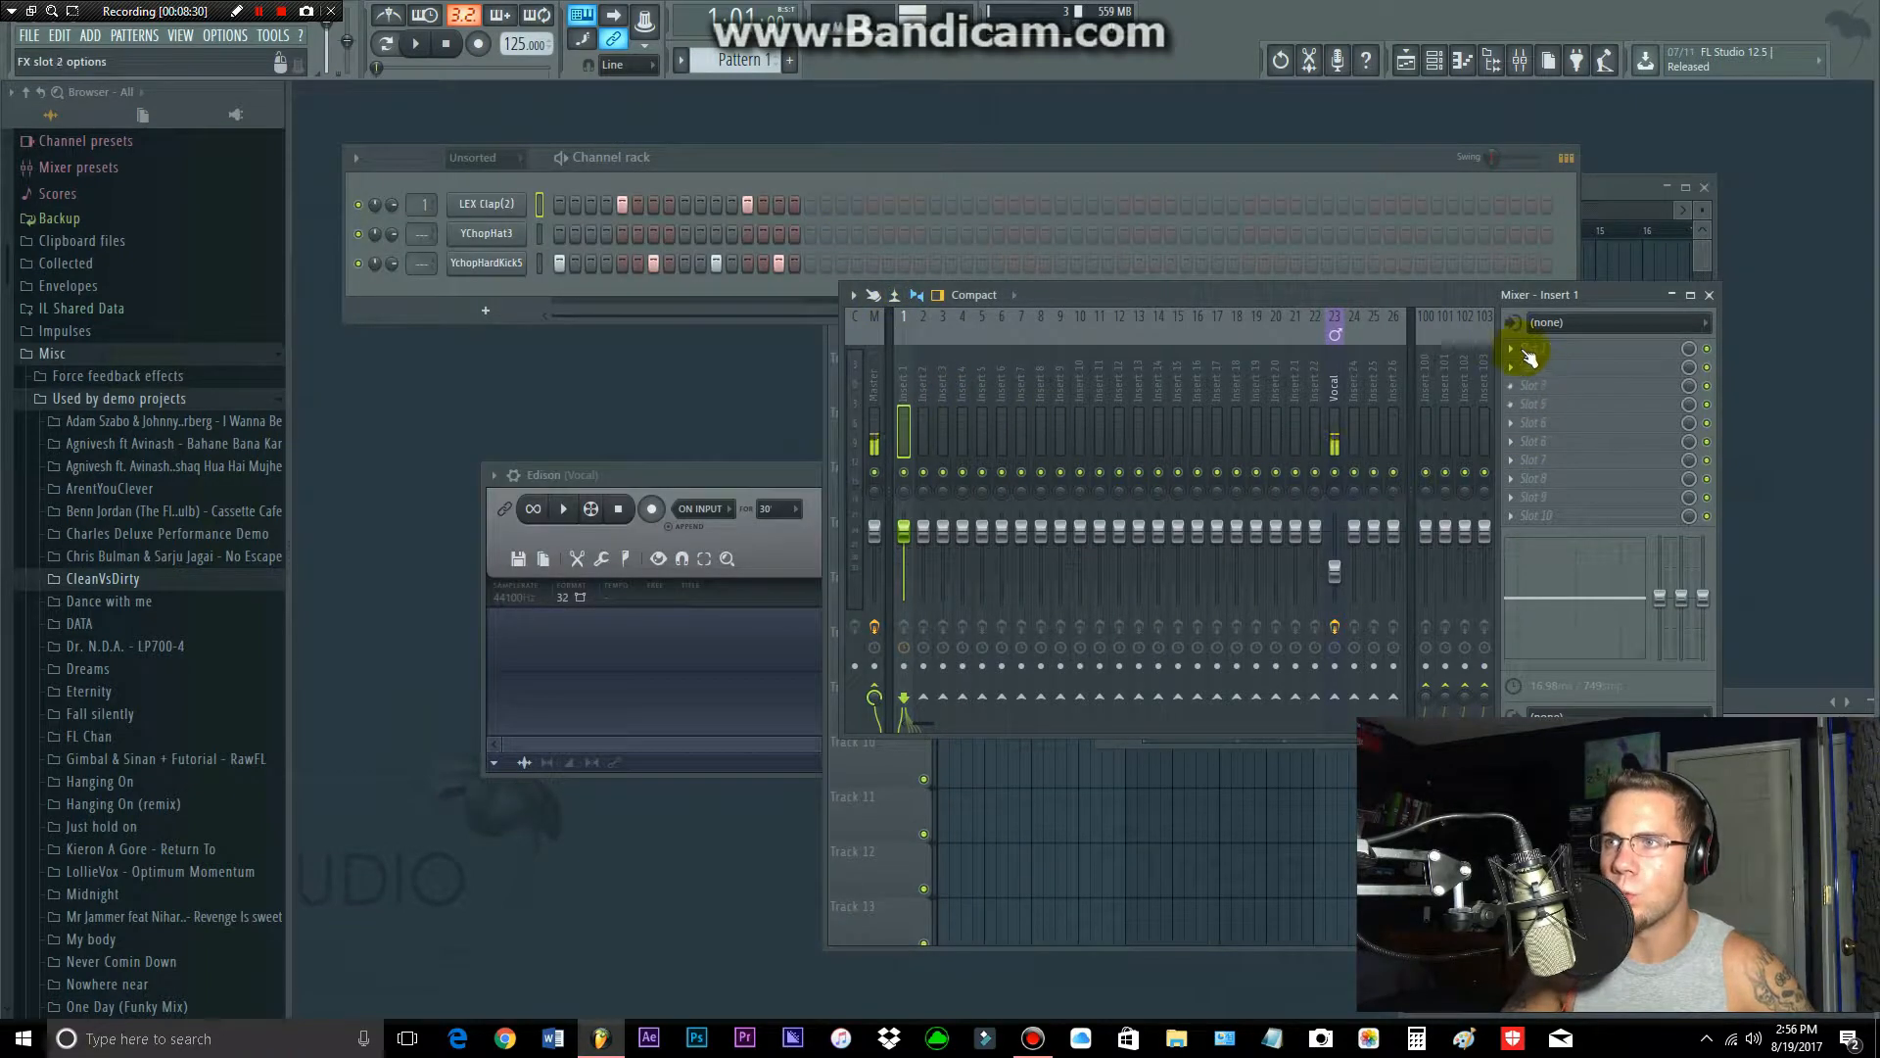
# Step: Add Fruity Reeverb 2 to the first effect slot of insert 1, adjust it and play the pattern to hear it
pyautogui.click(1514, 350)
pyautogui.click(1662, 364)
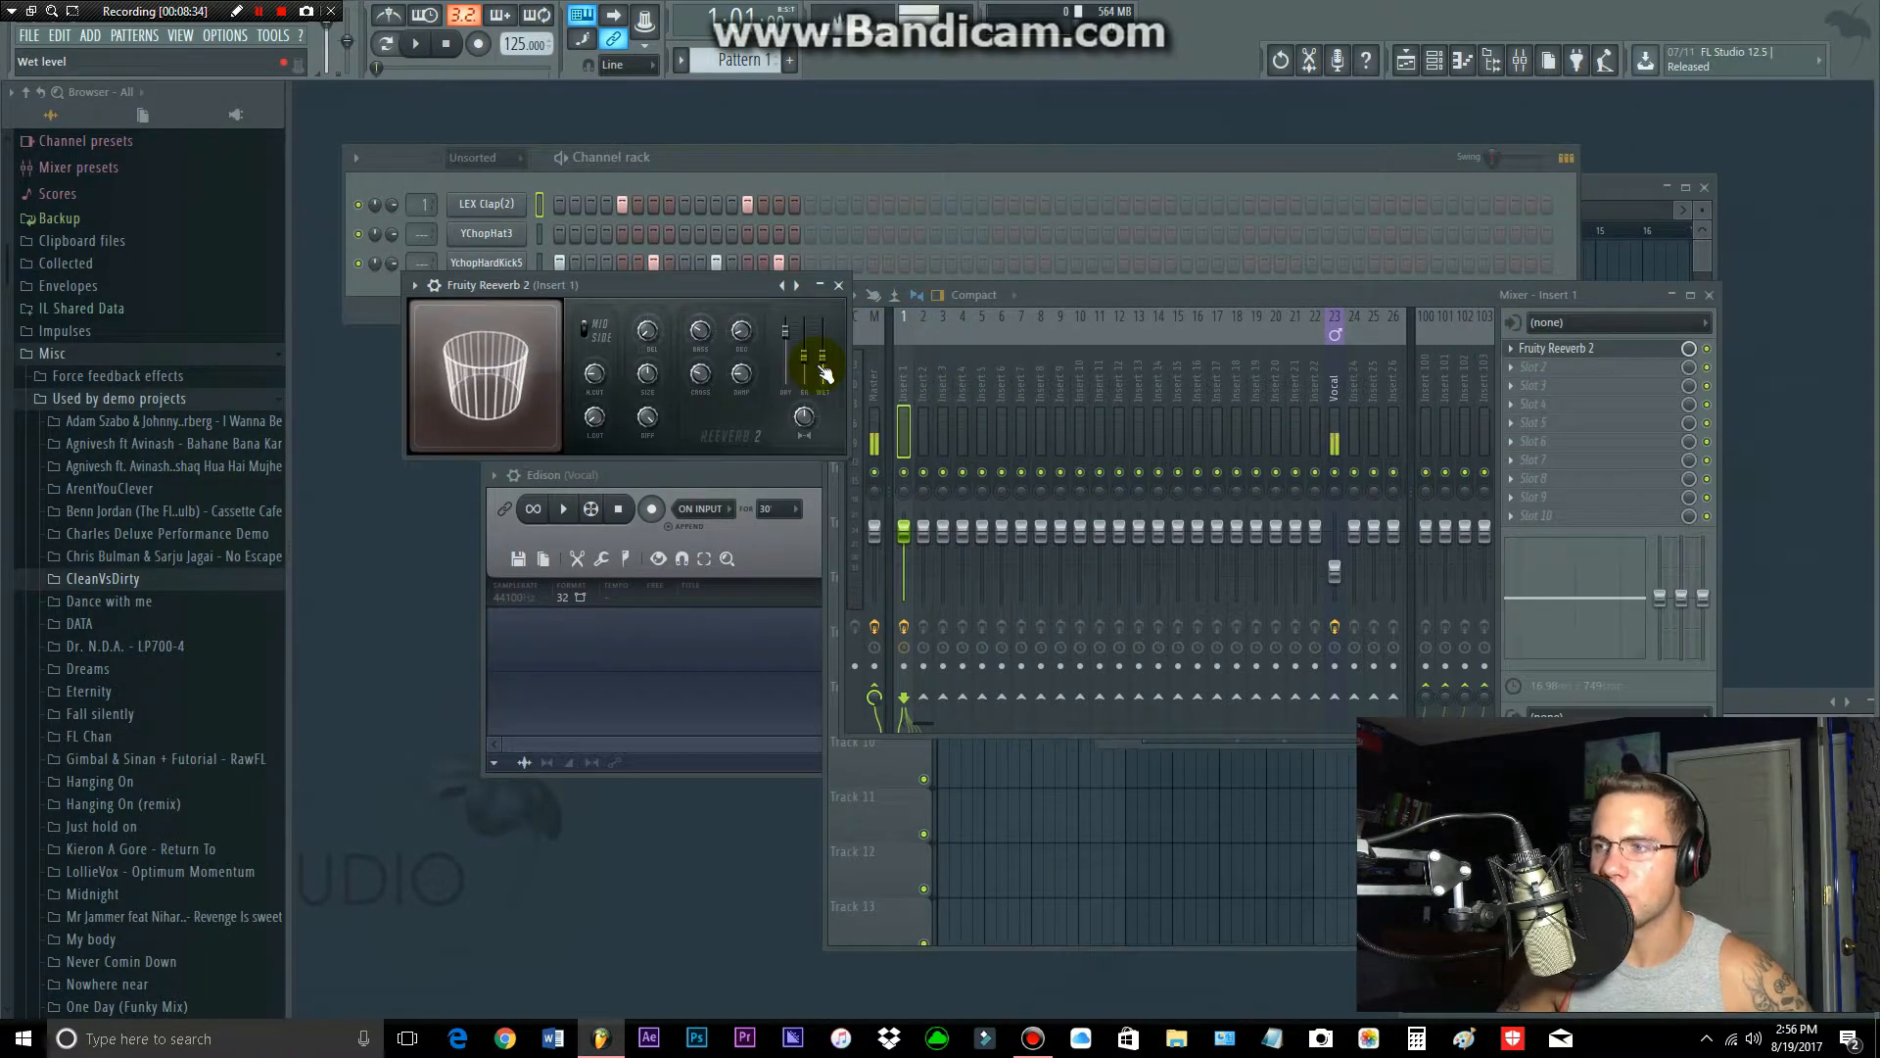
pyautogui.moveTo(740, 332); pyautogui.dragTo(762, 323)
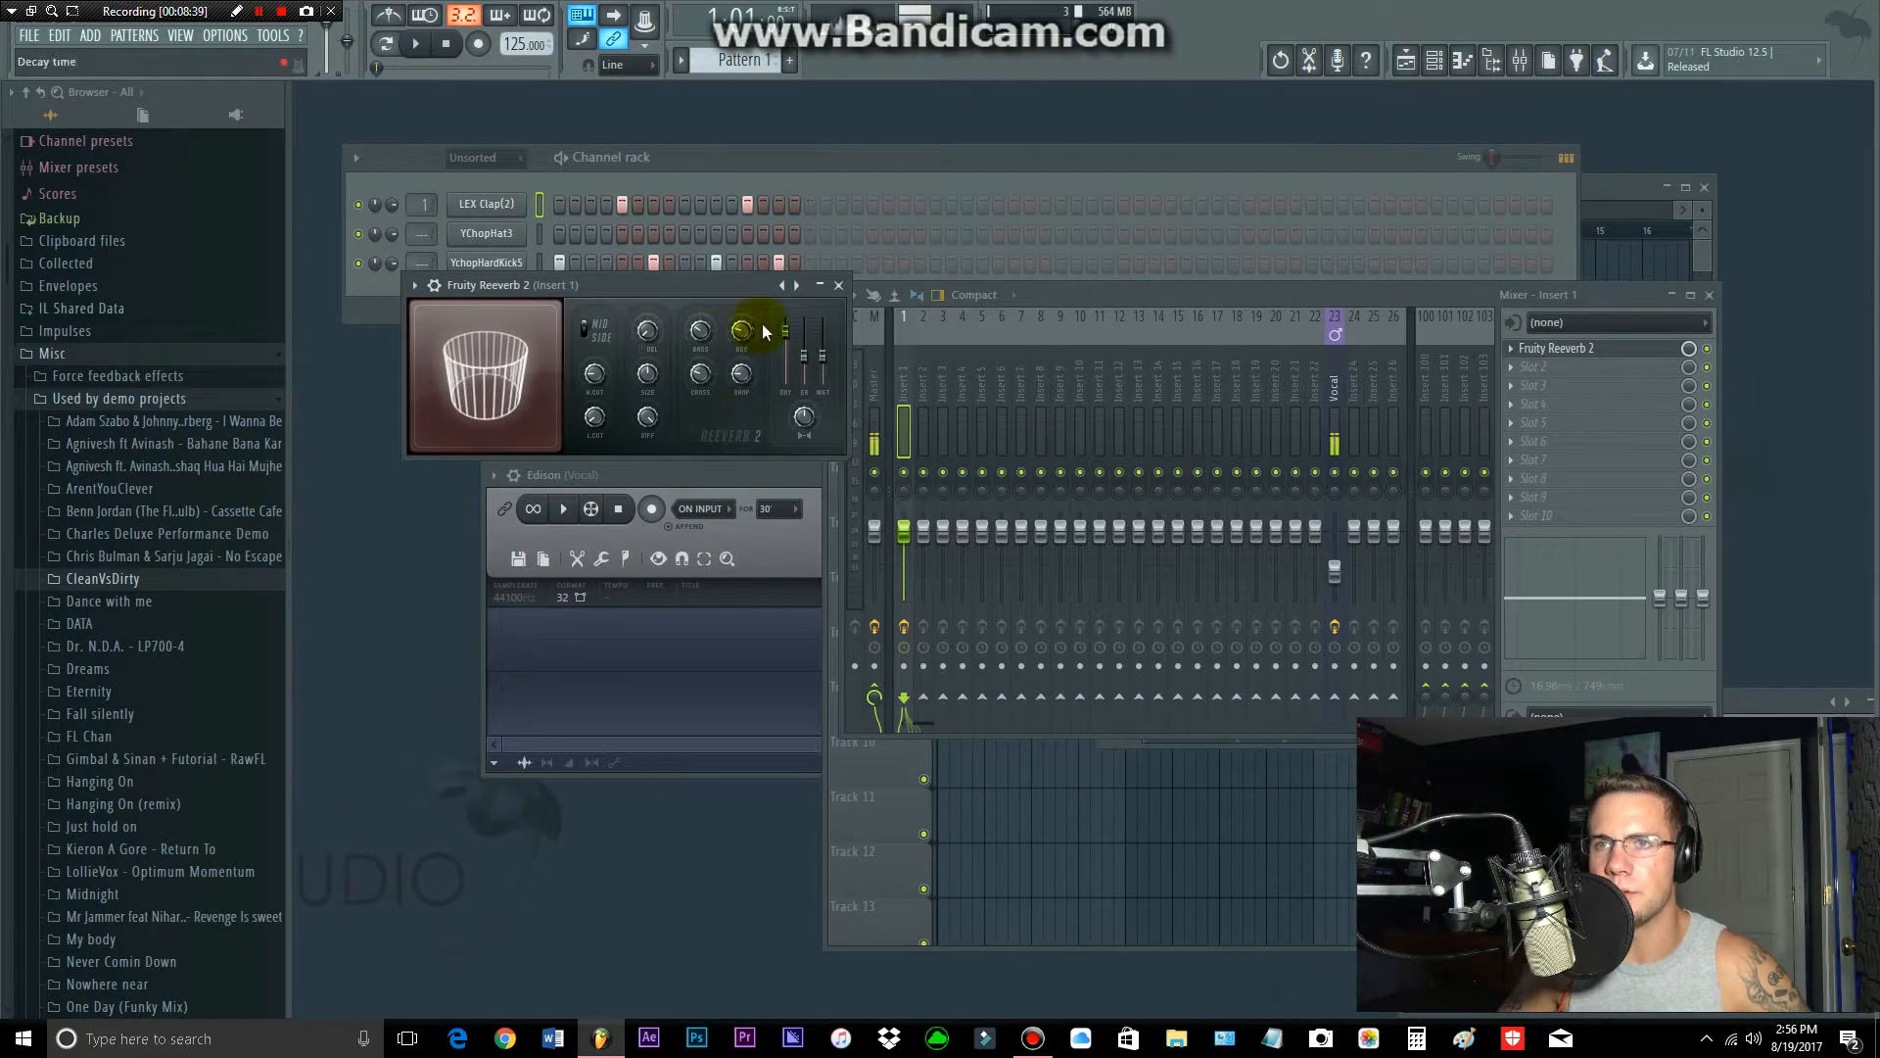
pyautogui.click(423, 45)
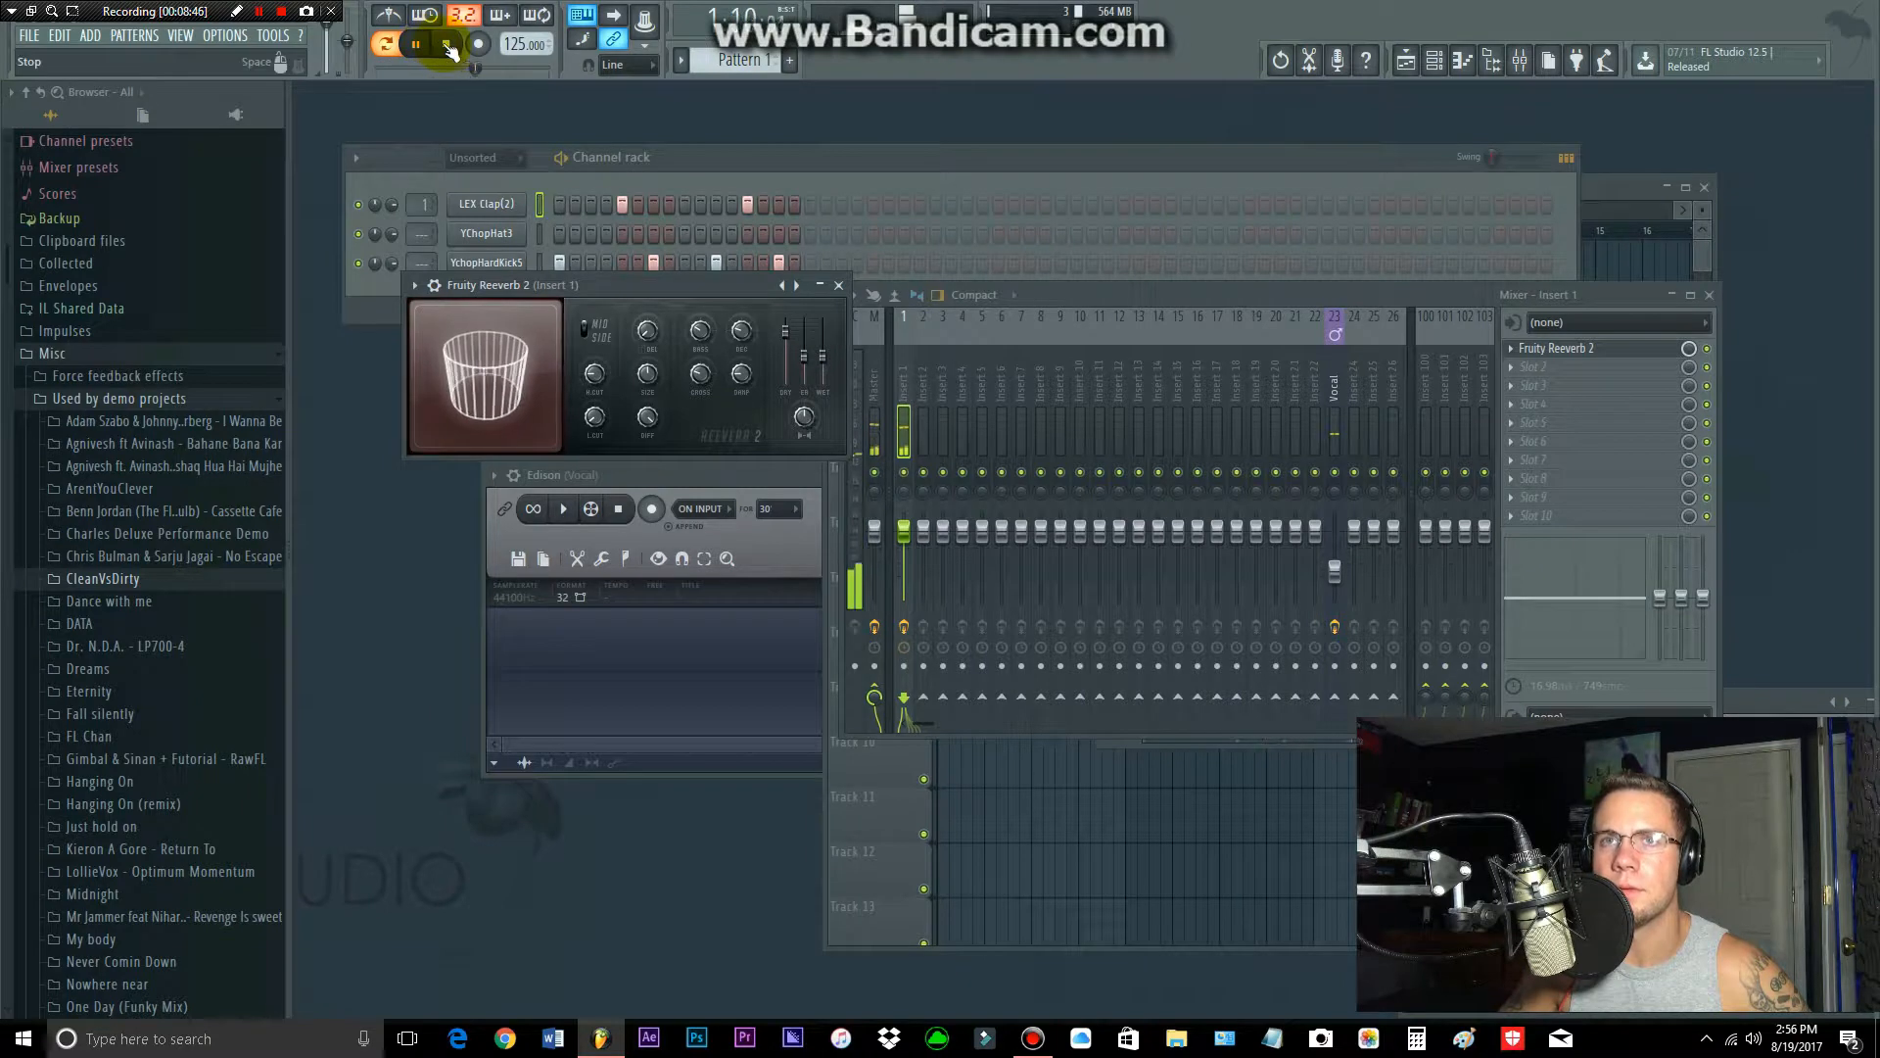
pyautogui.click(447, 45)
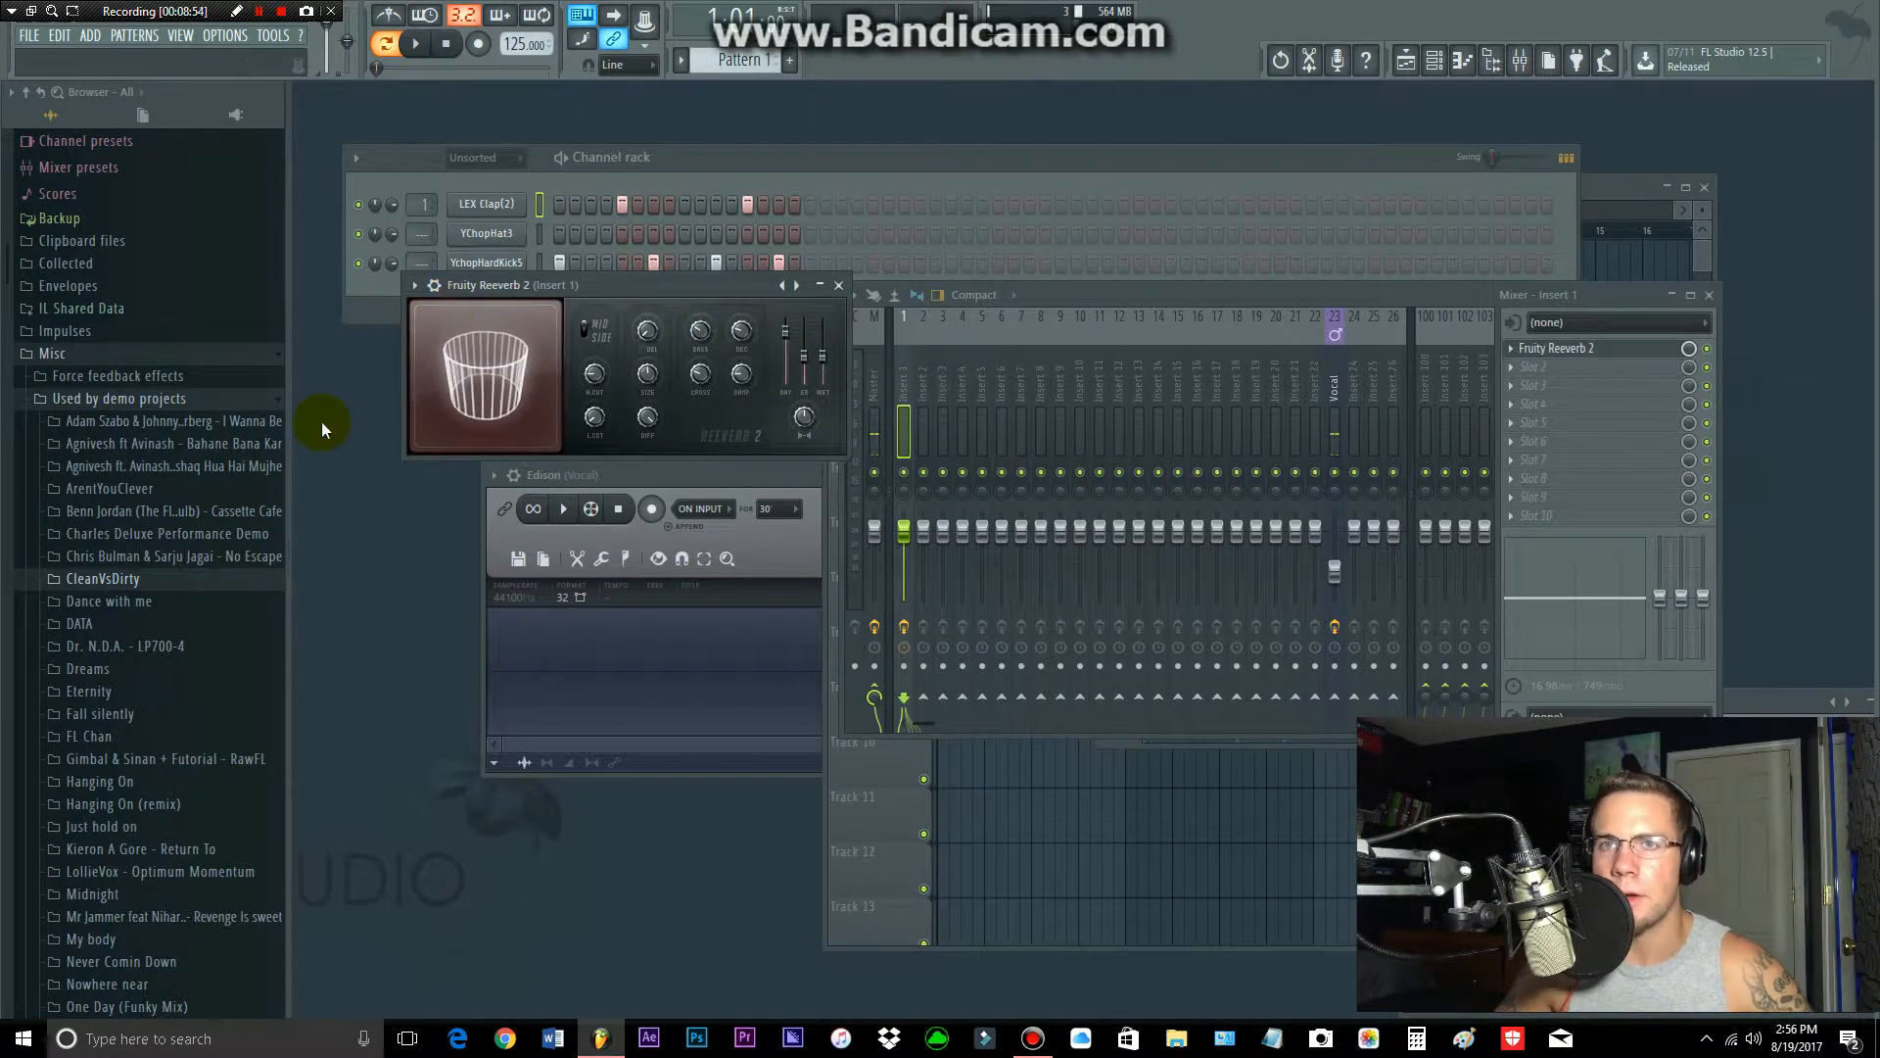
# Step: Close the Fruity Reeverb 2 and Edison windows
pyautogui.click(838, 285)
pyautogui.click(779, 475)
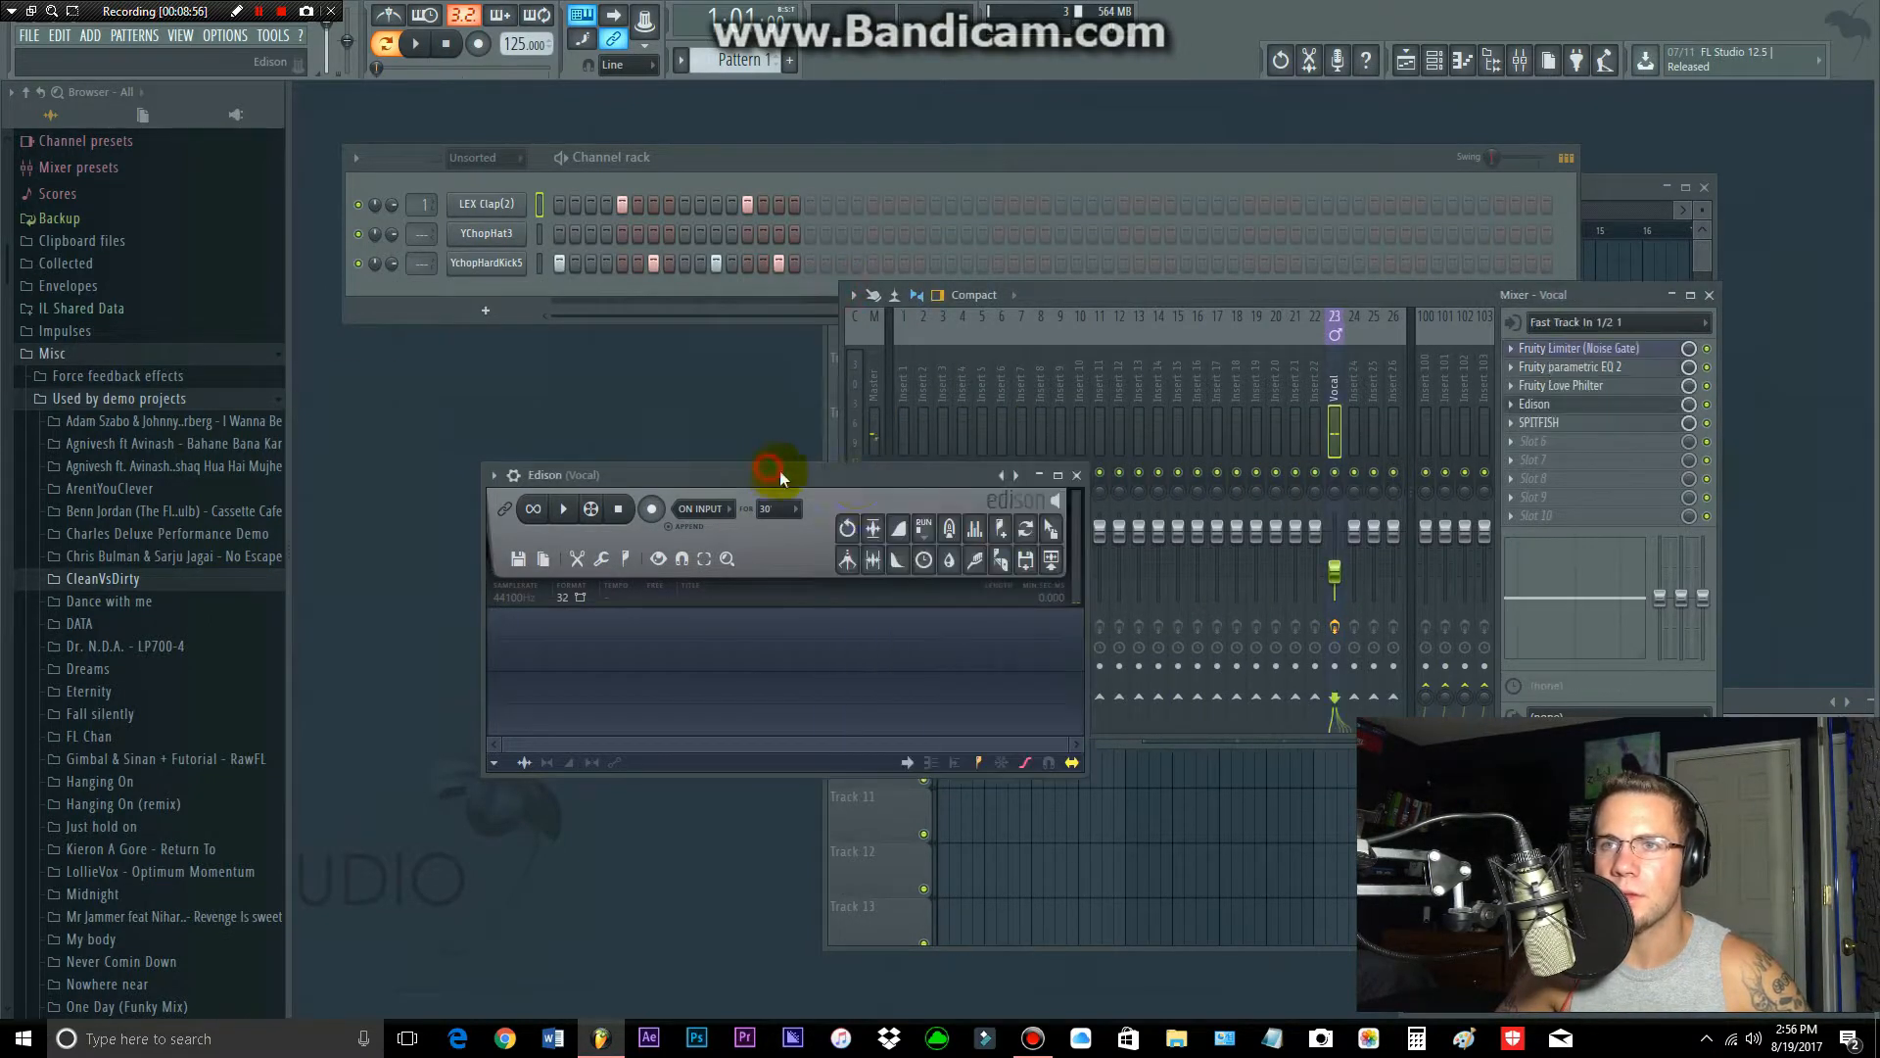
pyautogui.click(1072, 476)
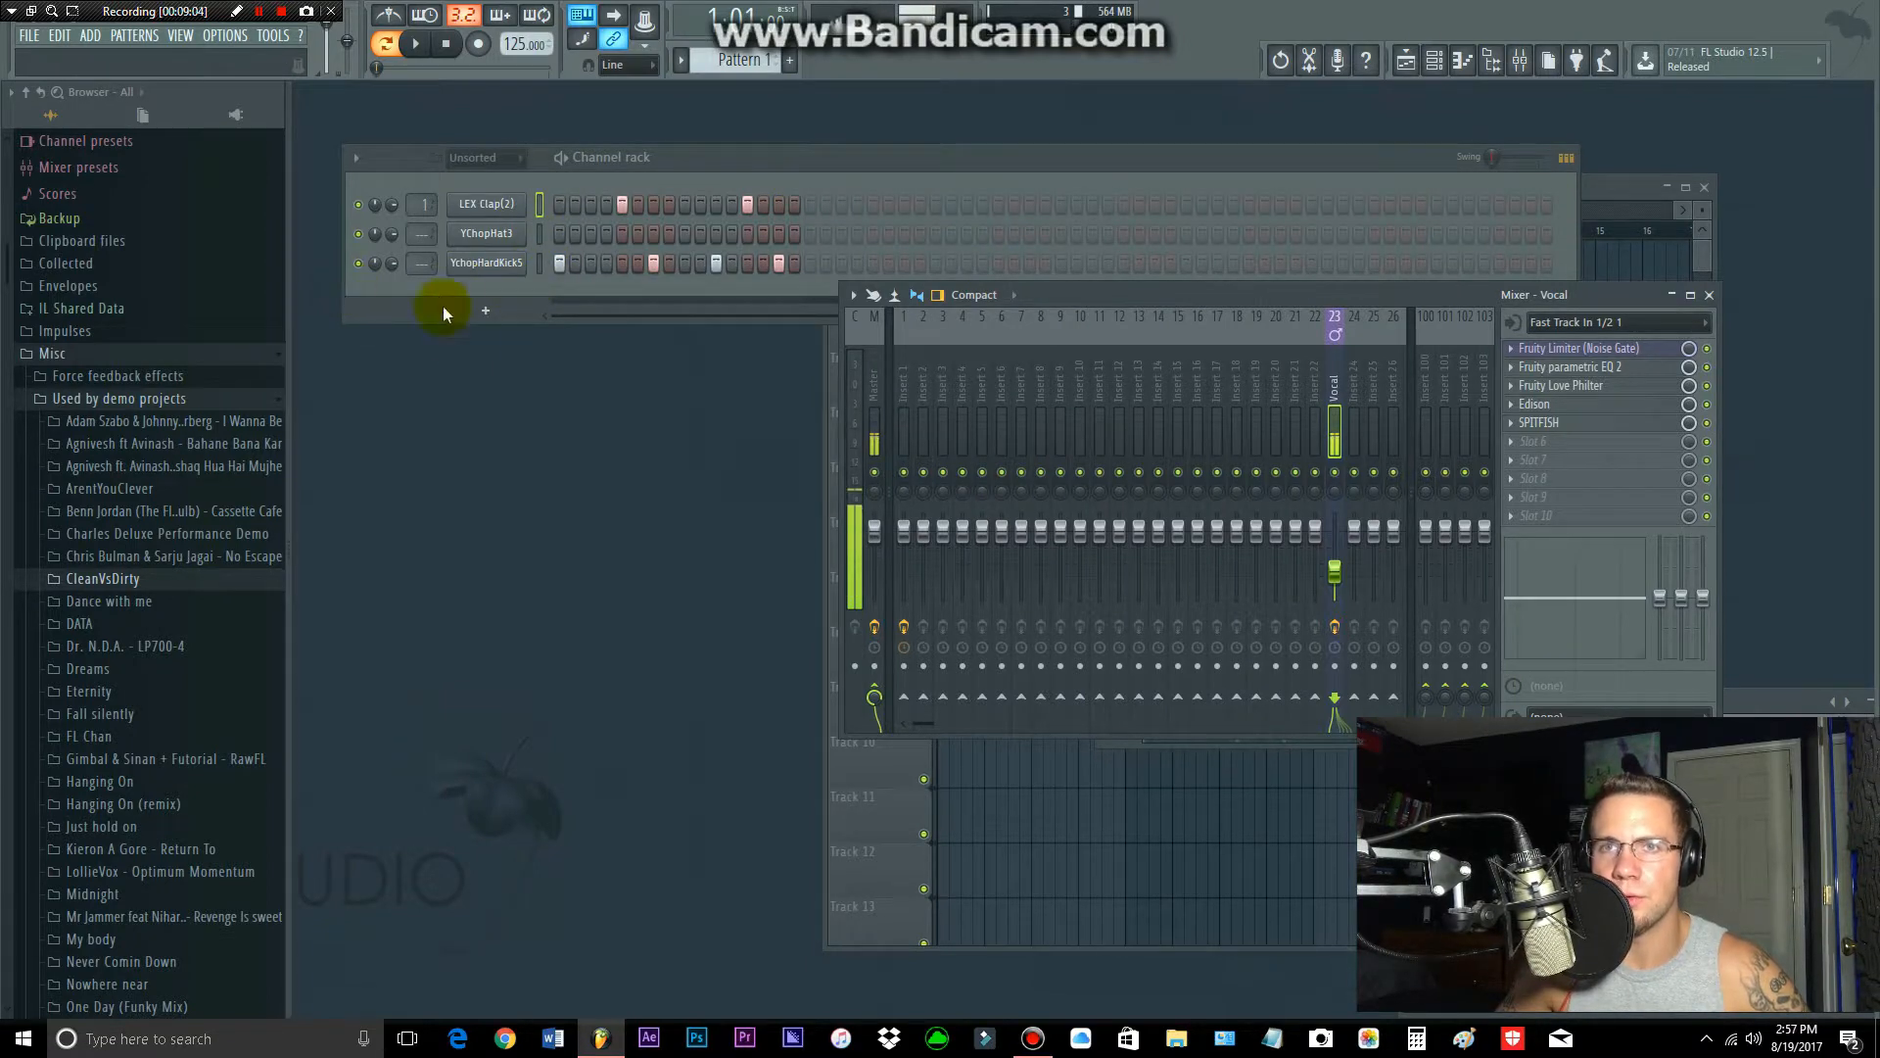
# Step: Open the YchopHardKick5 channel in the piano roll
pyautogui.click(494, 264)
pyautogui.rightClick(527, 261)
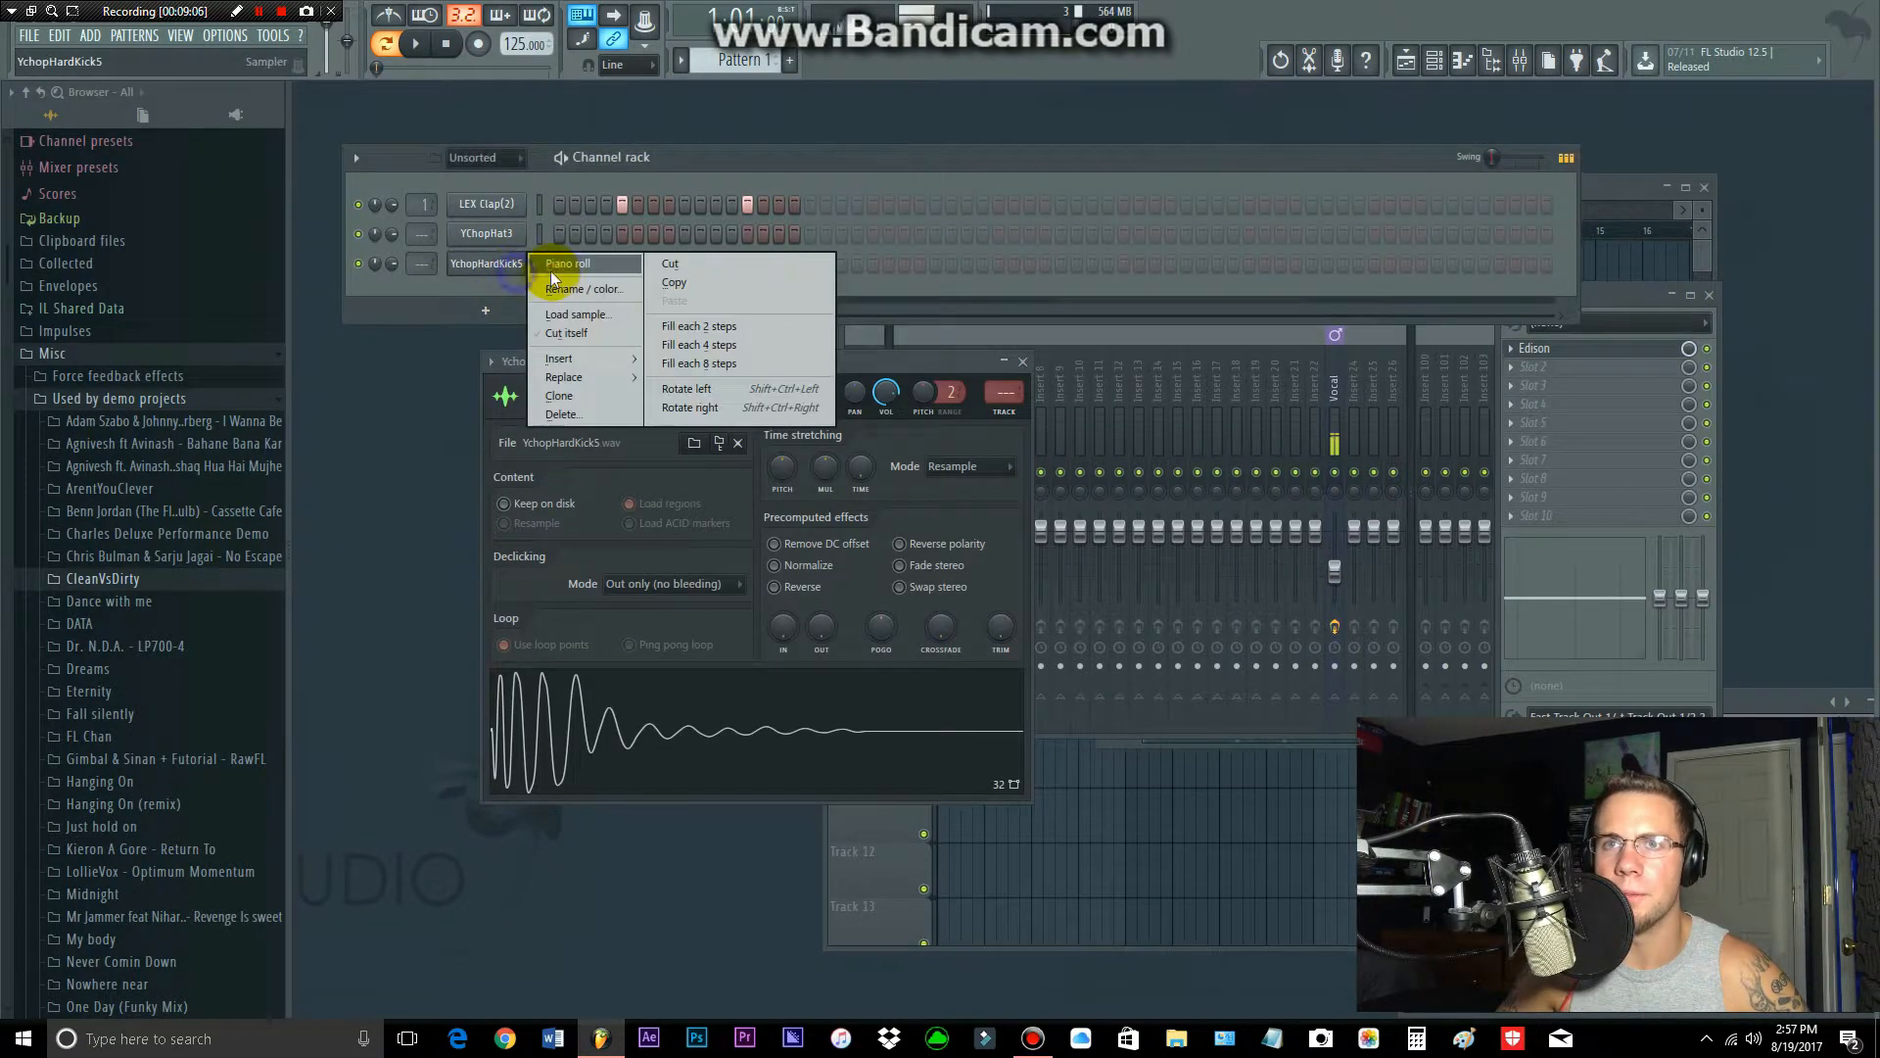
pyautogui.click(563, 264)
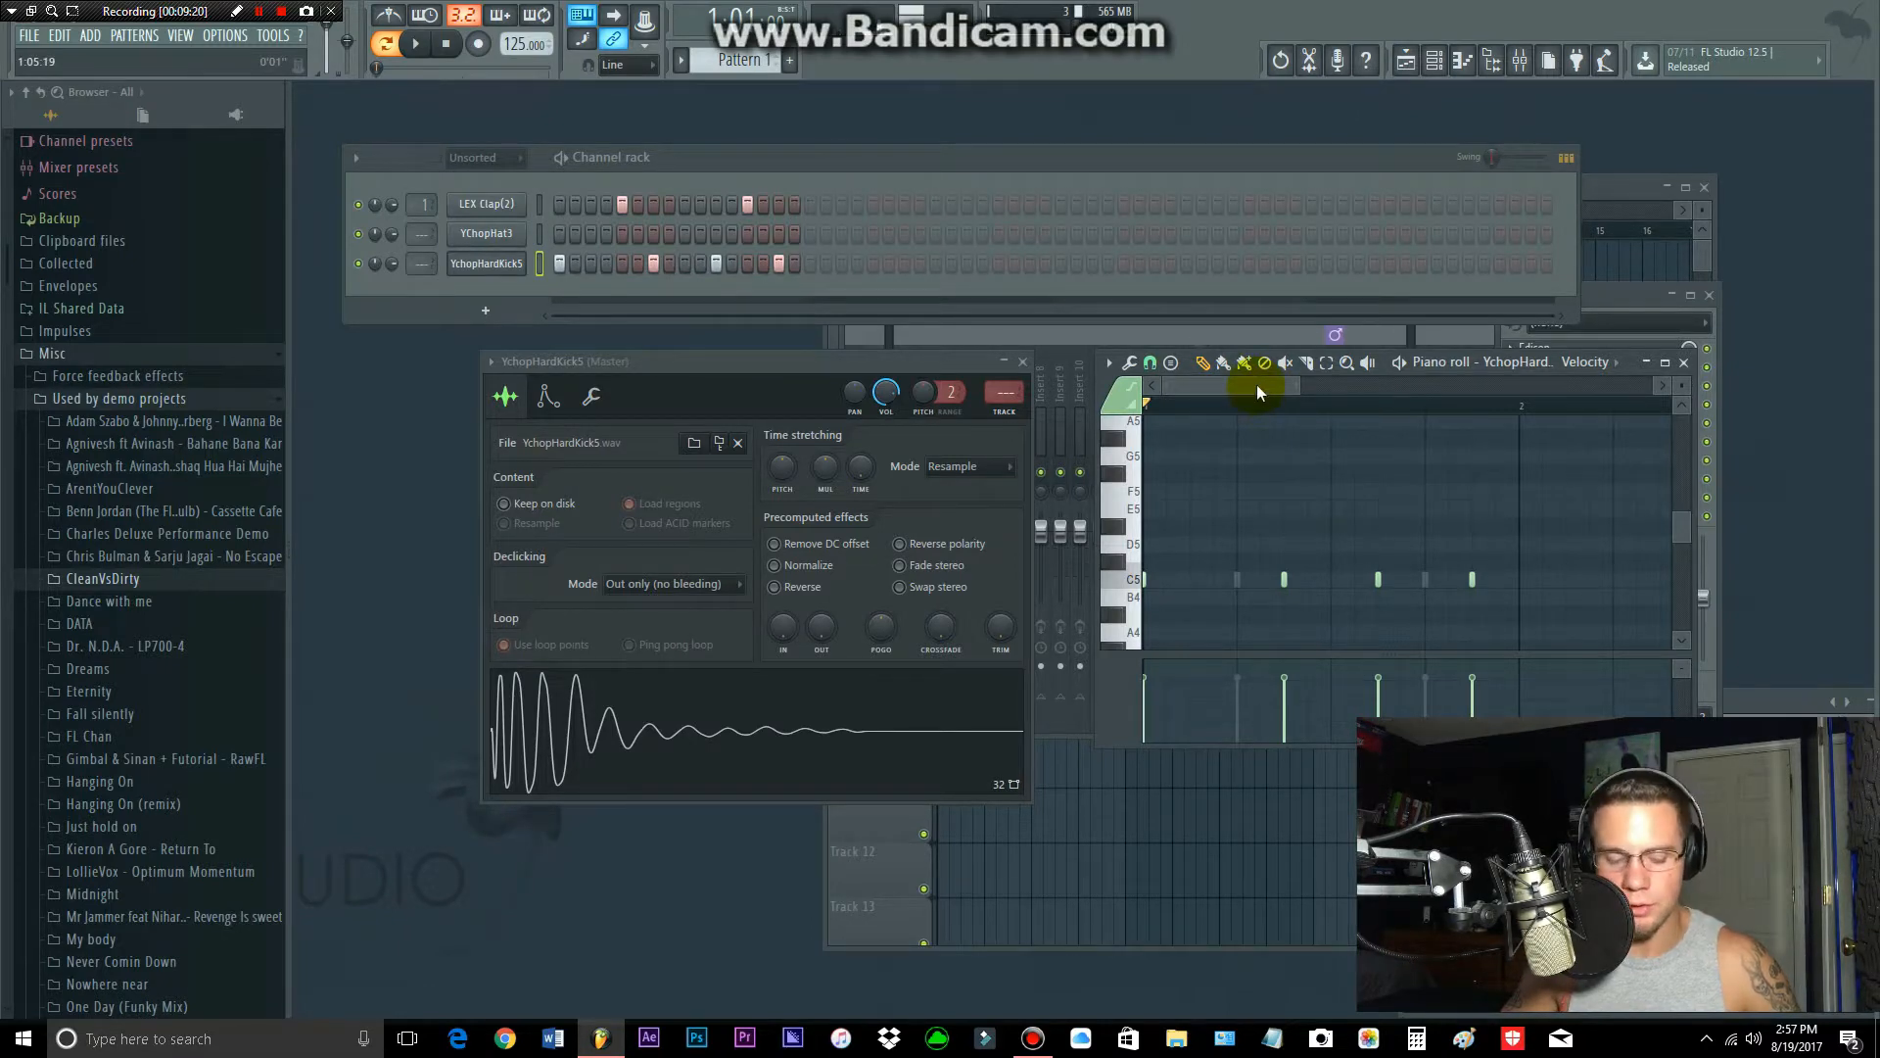
# Step: Paste a copy of the kick notes, shift it one step later and move it back onto the original positions
pyautogui.hotkey('ctrl', 'v')
pyautogui.hotkey('shift', 'Right')
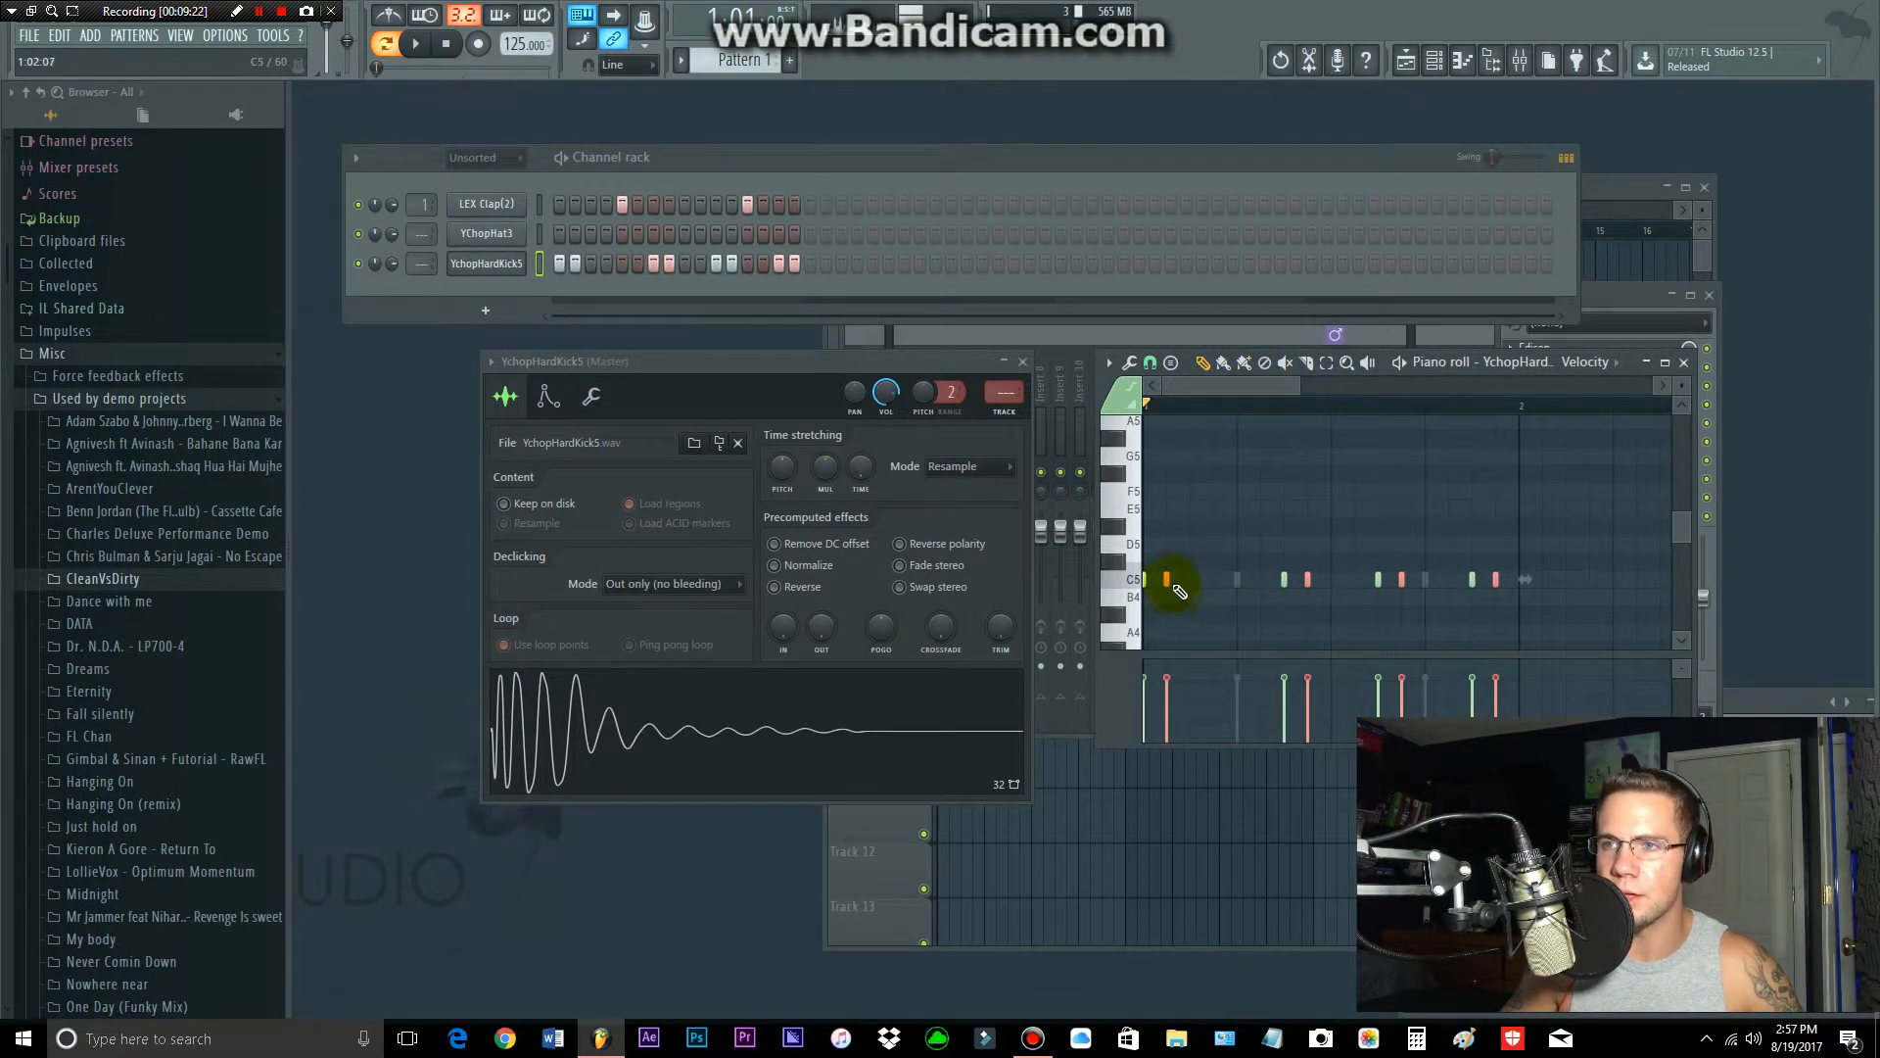
pyautogui.hotkey('shift', 'Left')
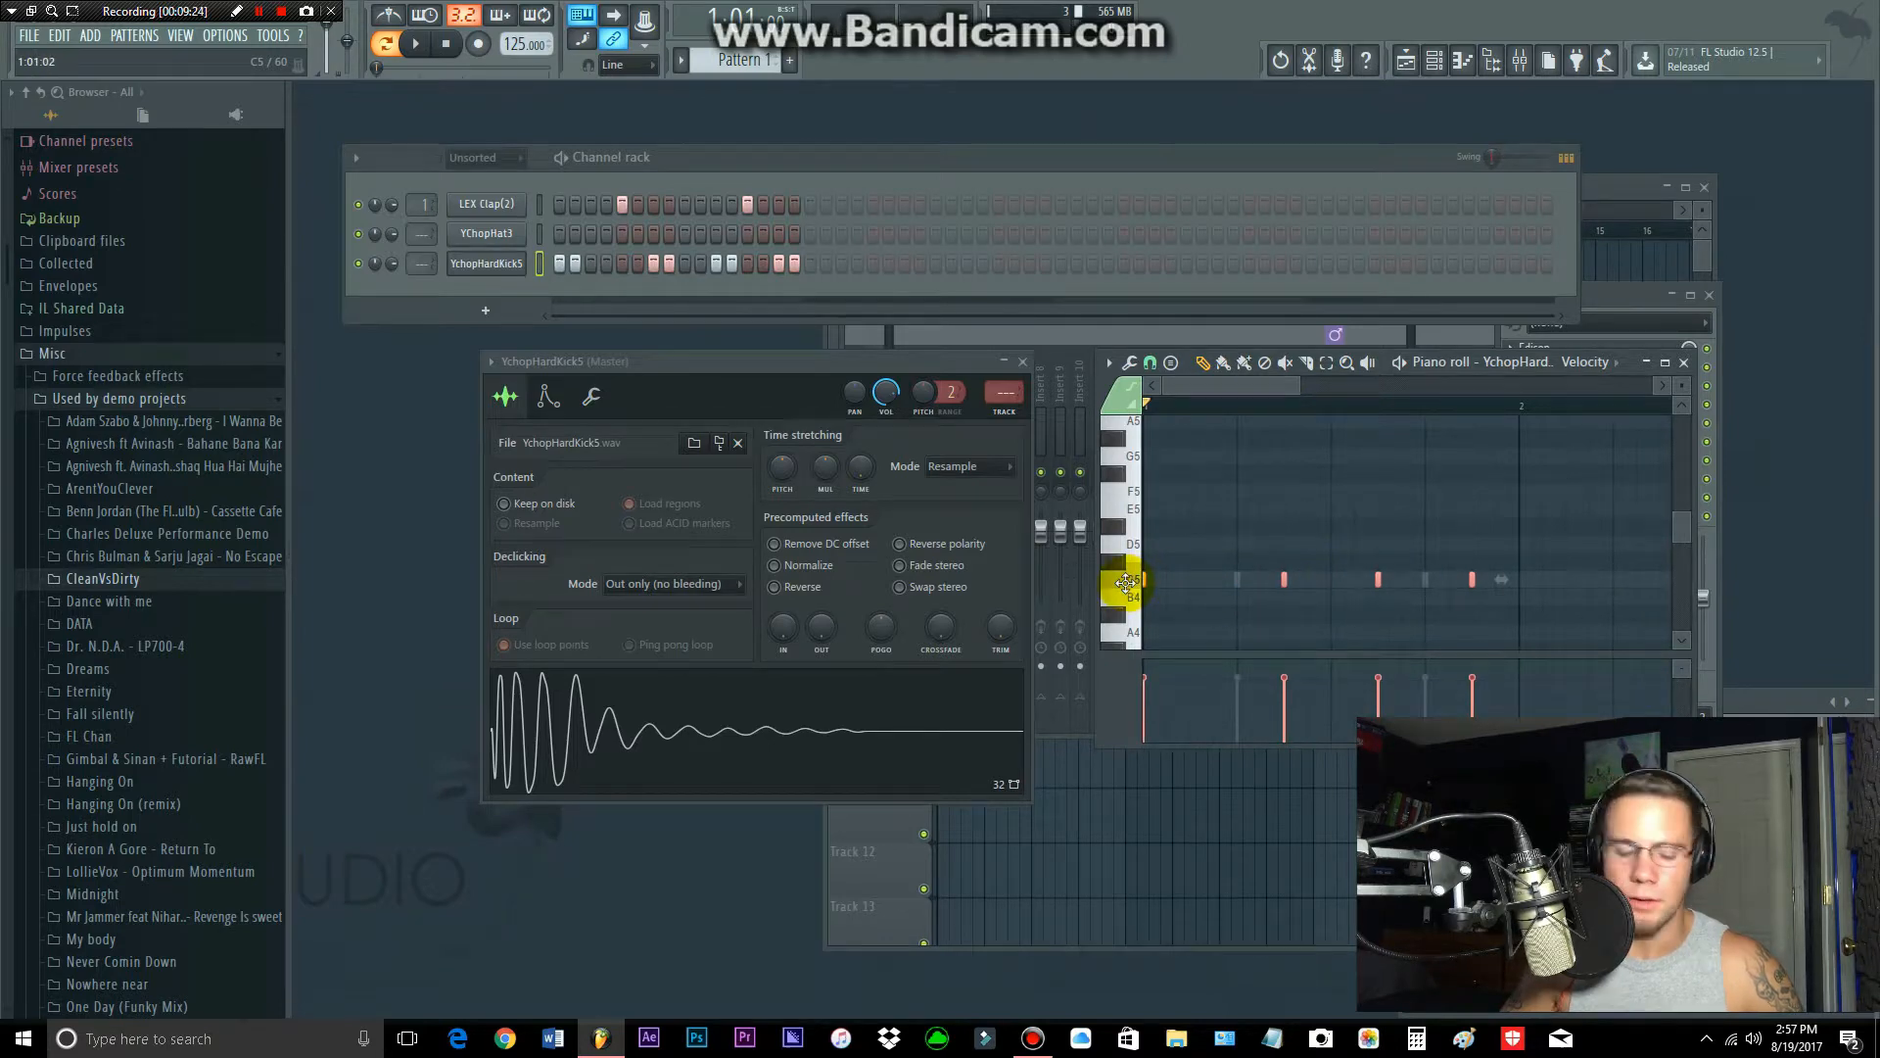
# Step: Select all the YchopHardKick5 notes in the piano roll
pyautogui.click(1126, 583)
pyautogui.hotkey('ctrl', 'a')
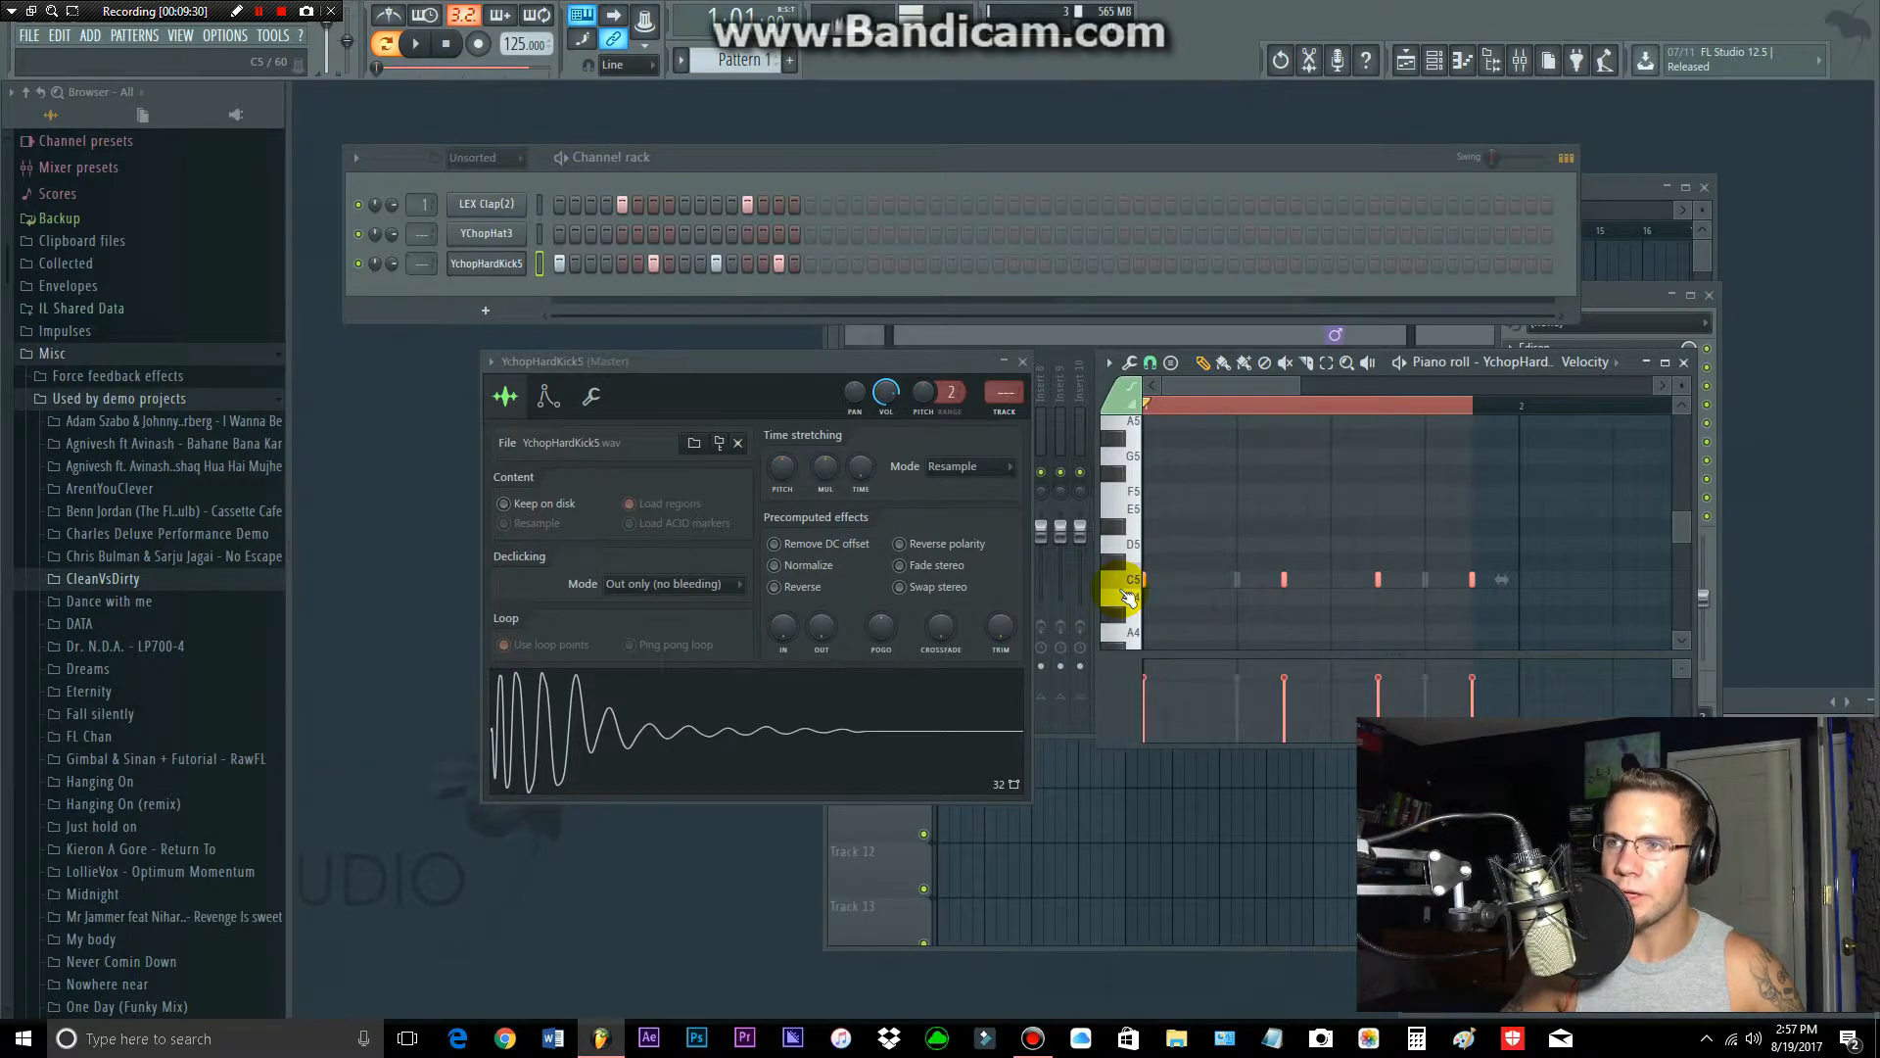
pyautogui.scroll(-1, 1469, 629)
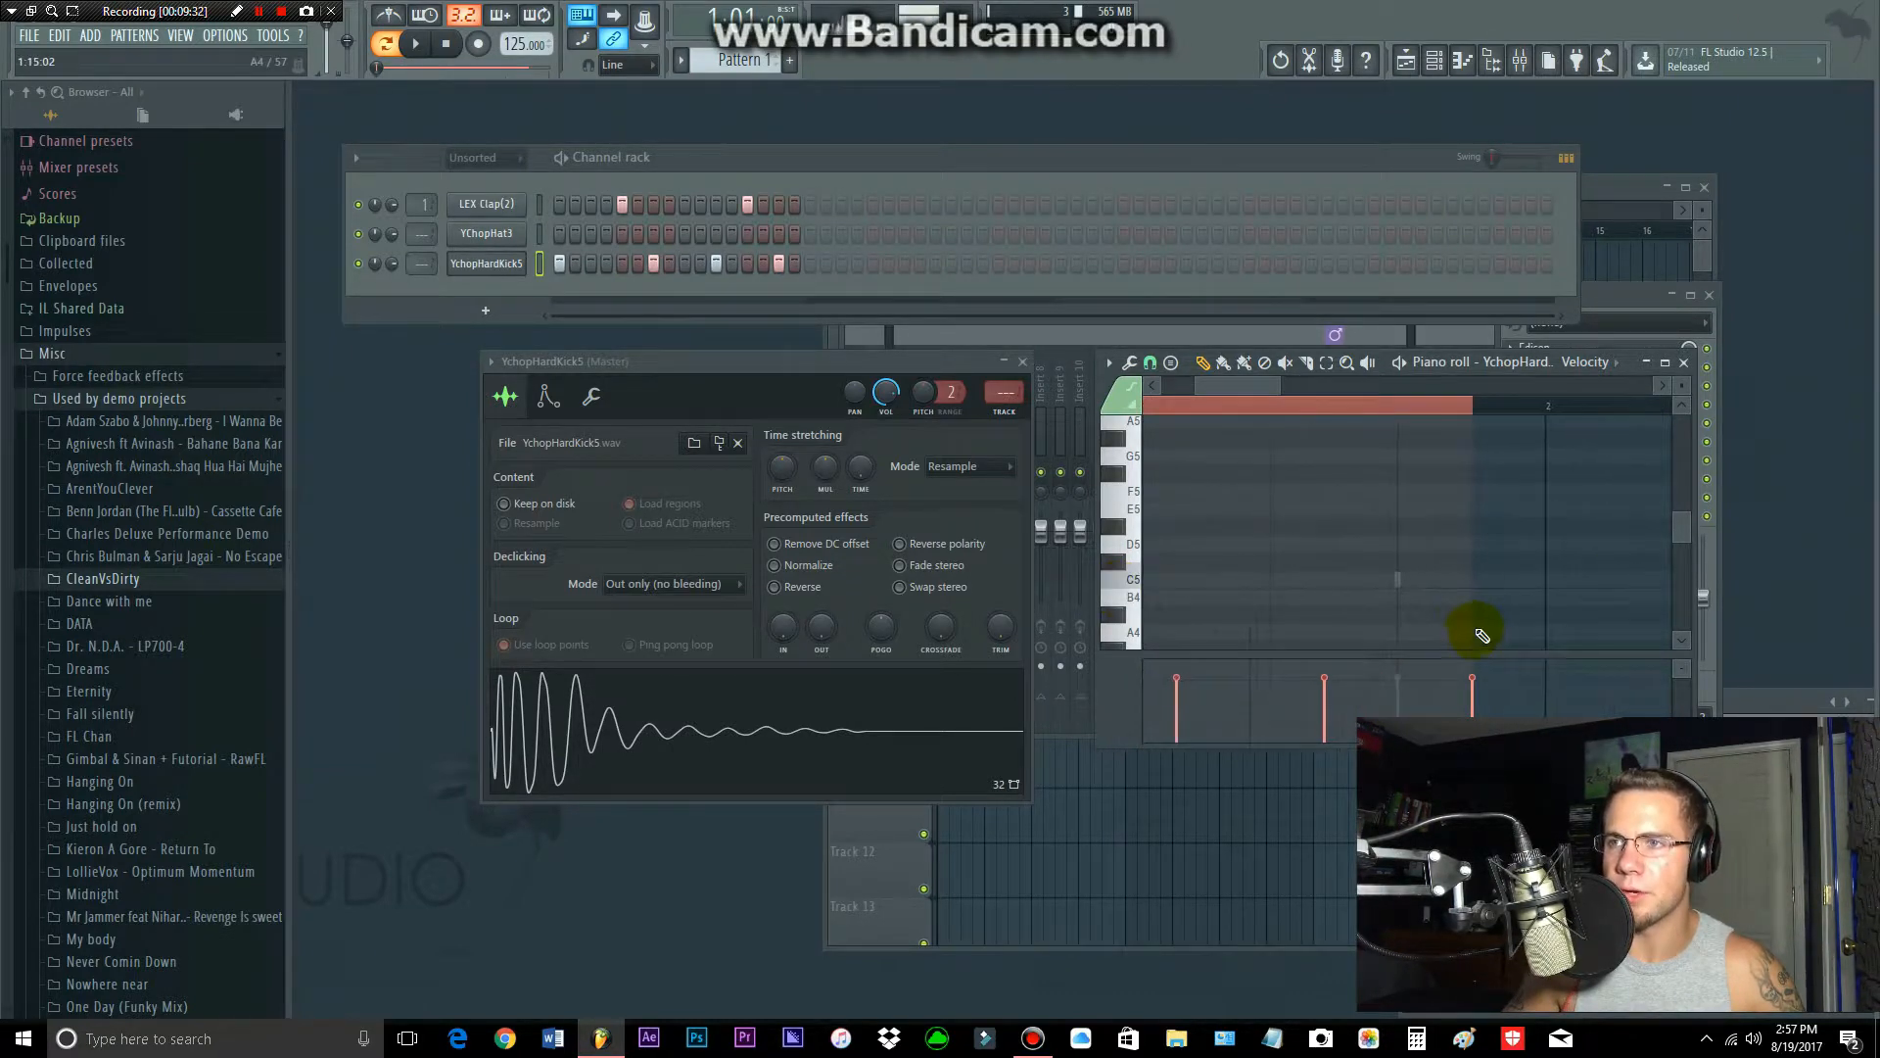
pyautogui.moveTo(1683, 529)
pyautogui.mouseDown()
pyautogui.moveTo(1682, 496)
pyautogui.moveTo(1684, 528)
pyautogui.mouseUp()
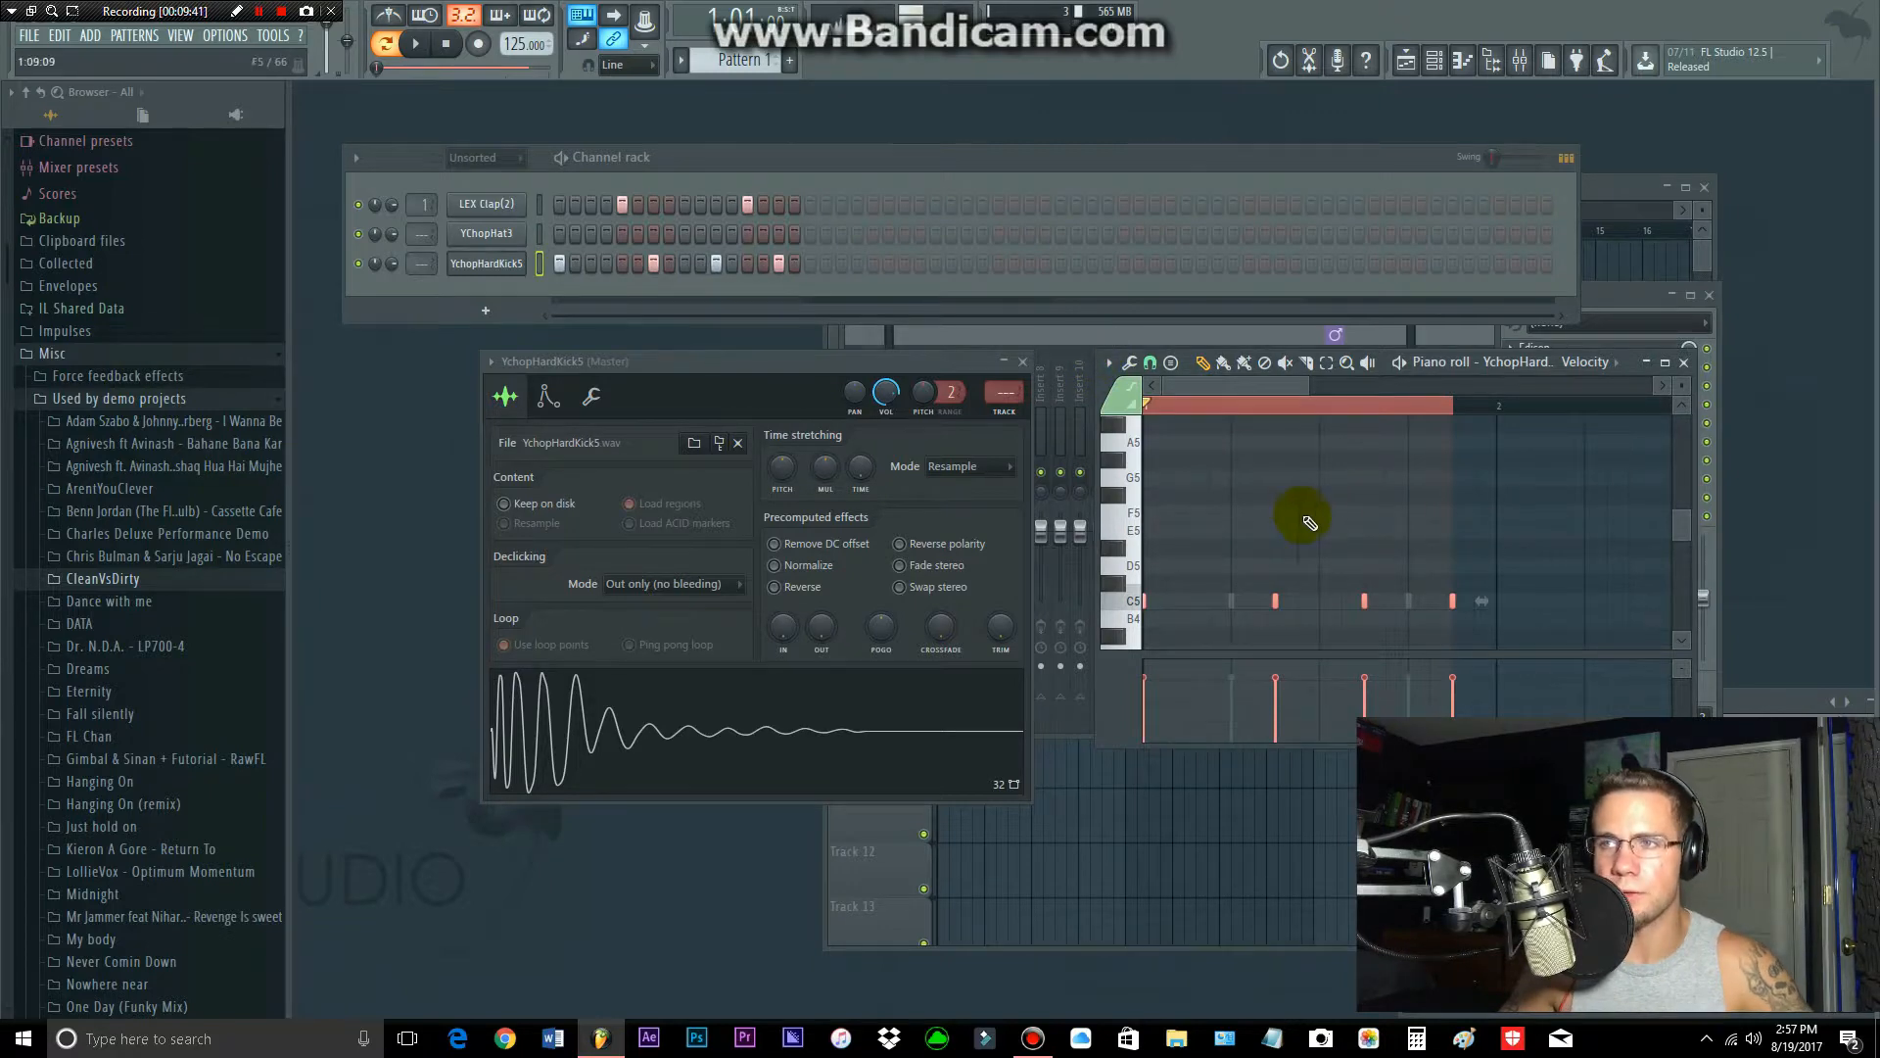
# Step: Bring the playlist to the front and return to the first entries of the browser's folder list
pyautogui.click(1622, 185)
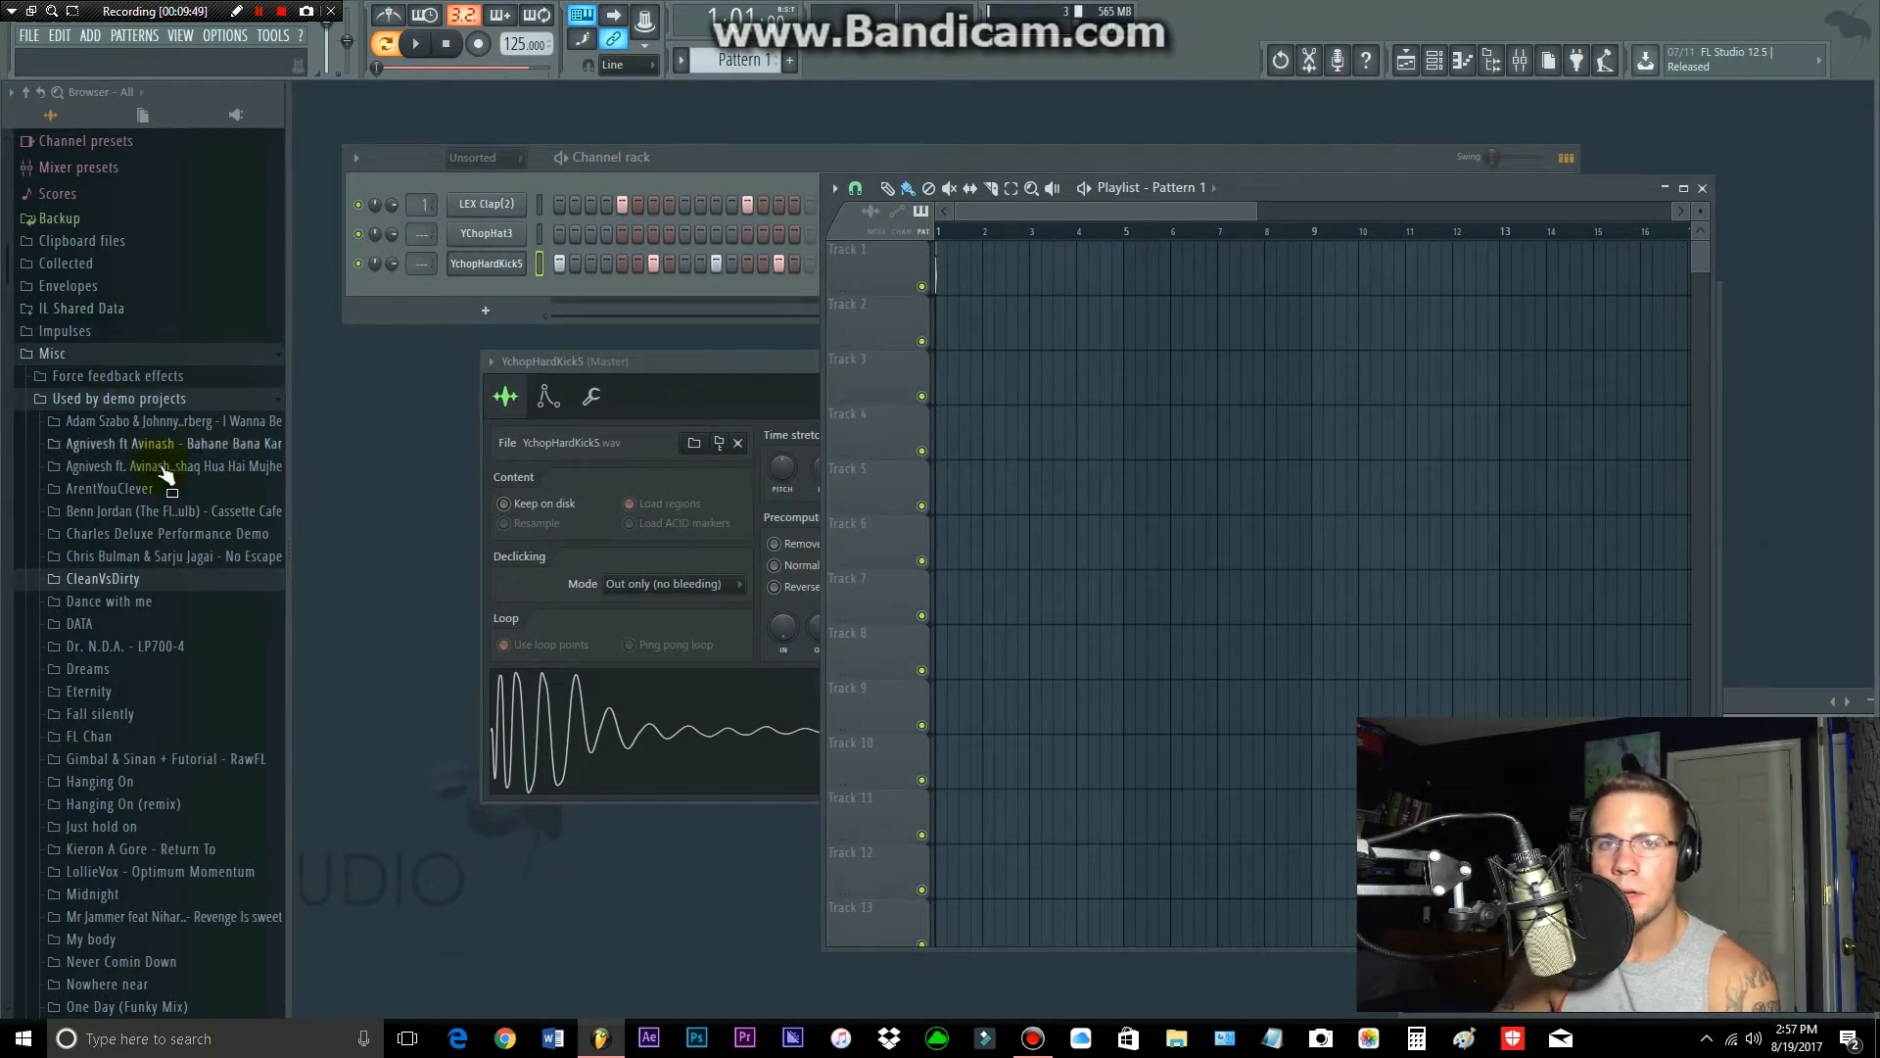
pyautogui.scroll(3, 181, 386)
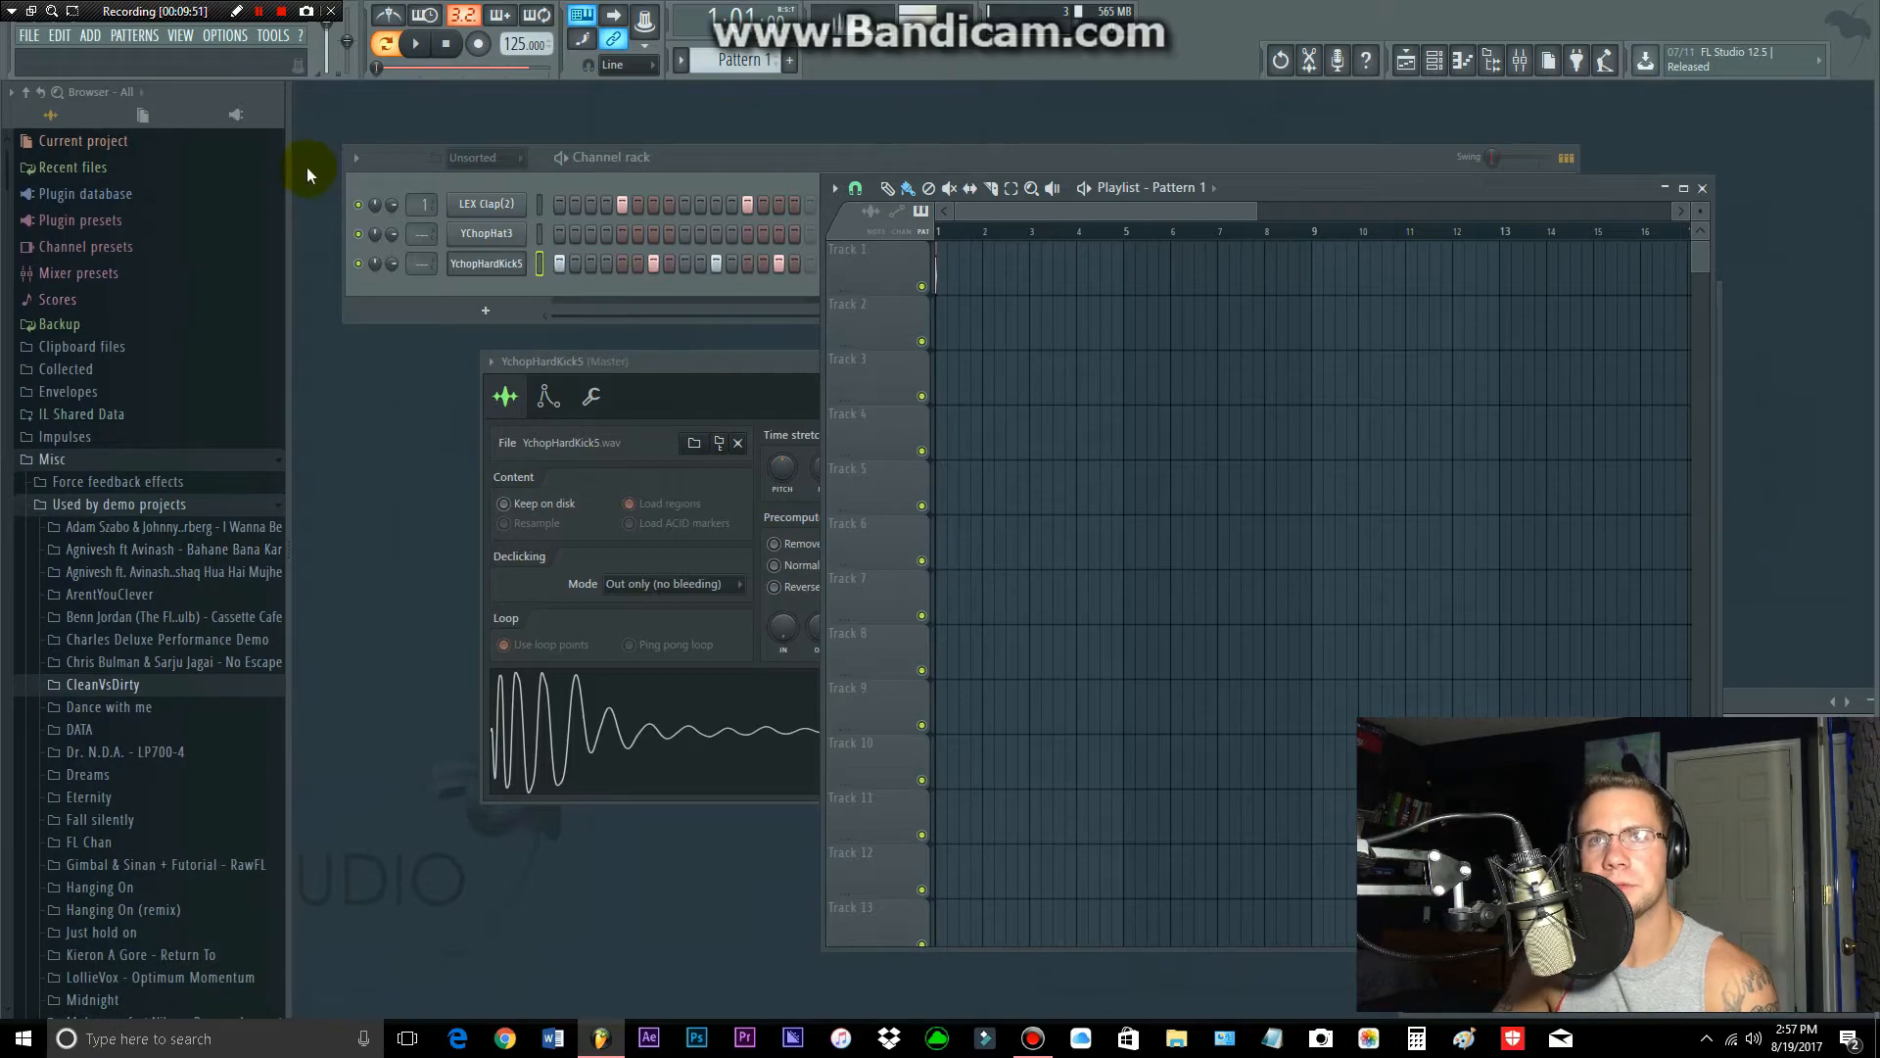